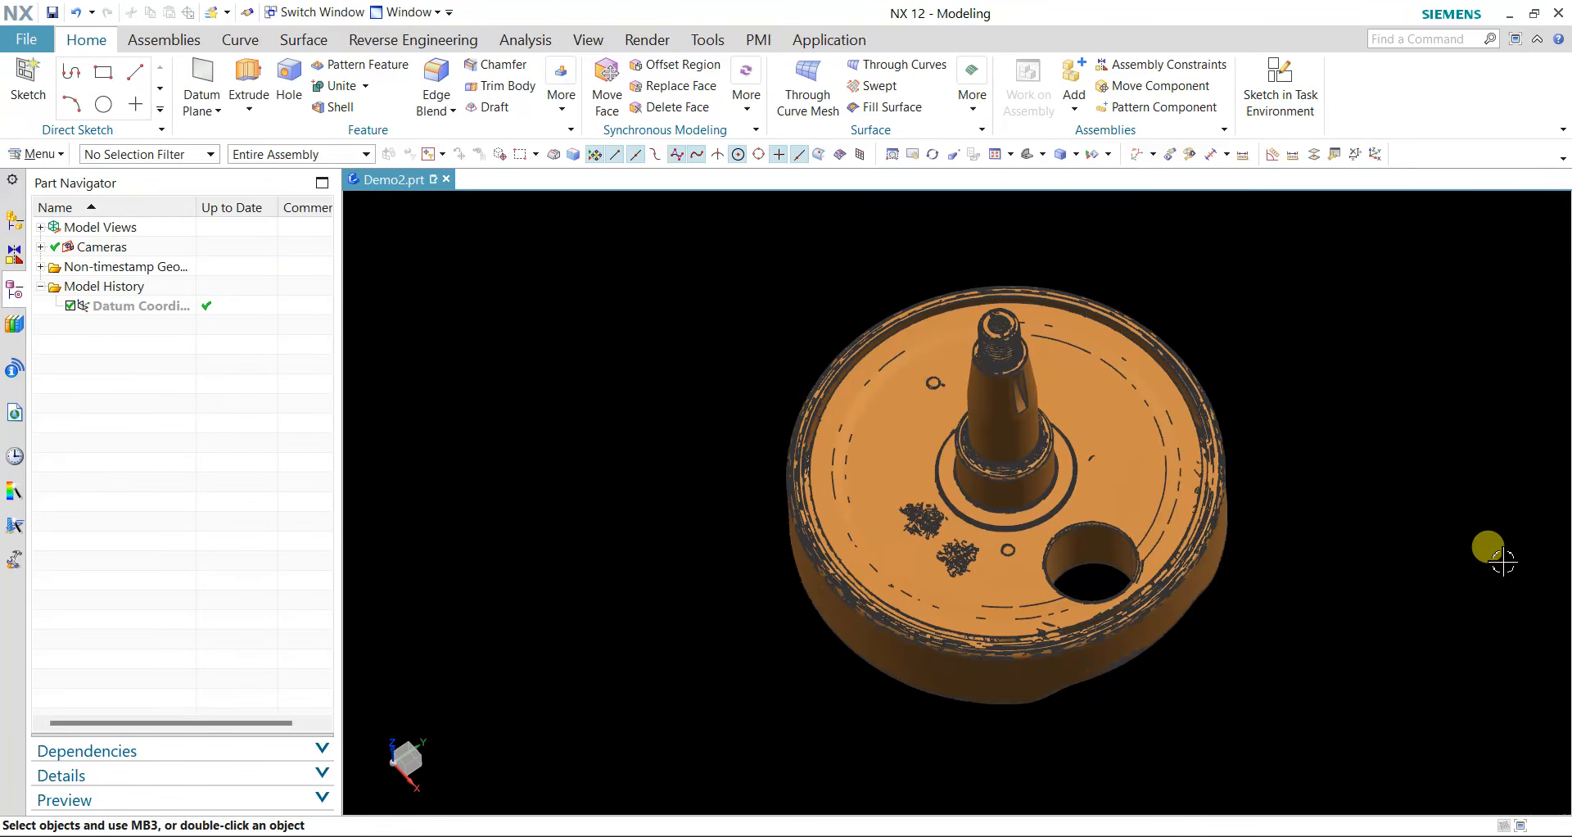
- Examine the scanned disc and shaft from the side and from above, and dismiss the antivirus update notification
{"action": "middle_click_drag", "start_coordinate": [1461, 576], "coordinate": [1453, 508]}
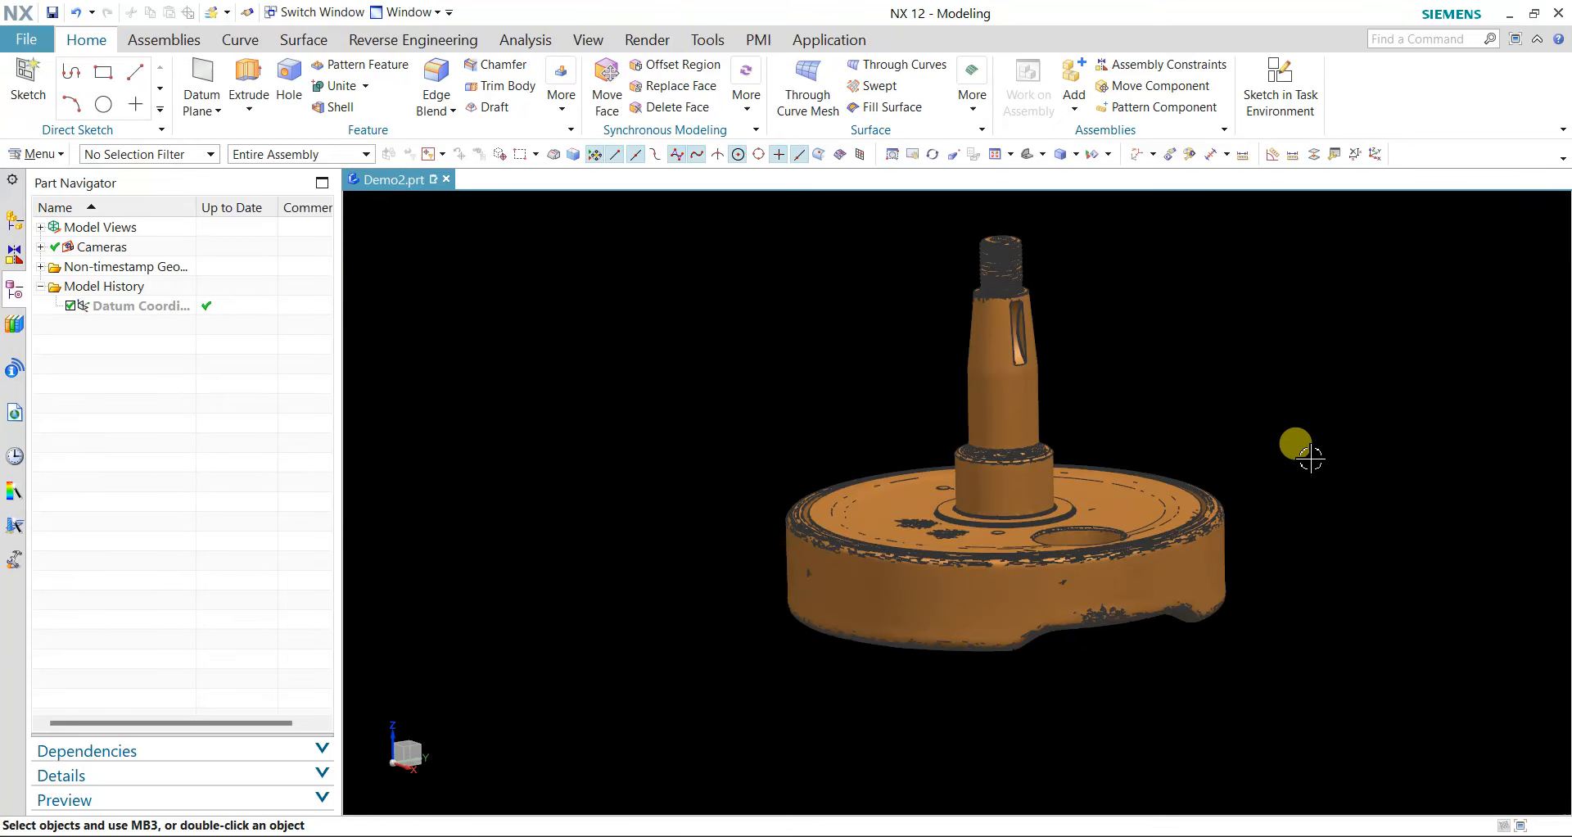
{"action": "middle_click_drag", "start_coordinate": [1302, 445], "coordinate": [1305, 459]}
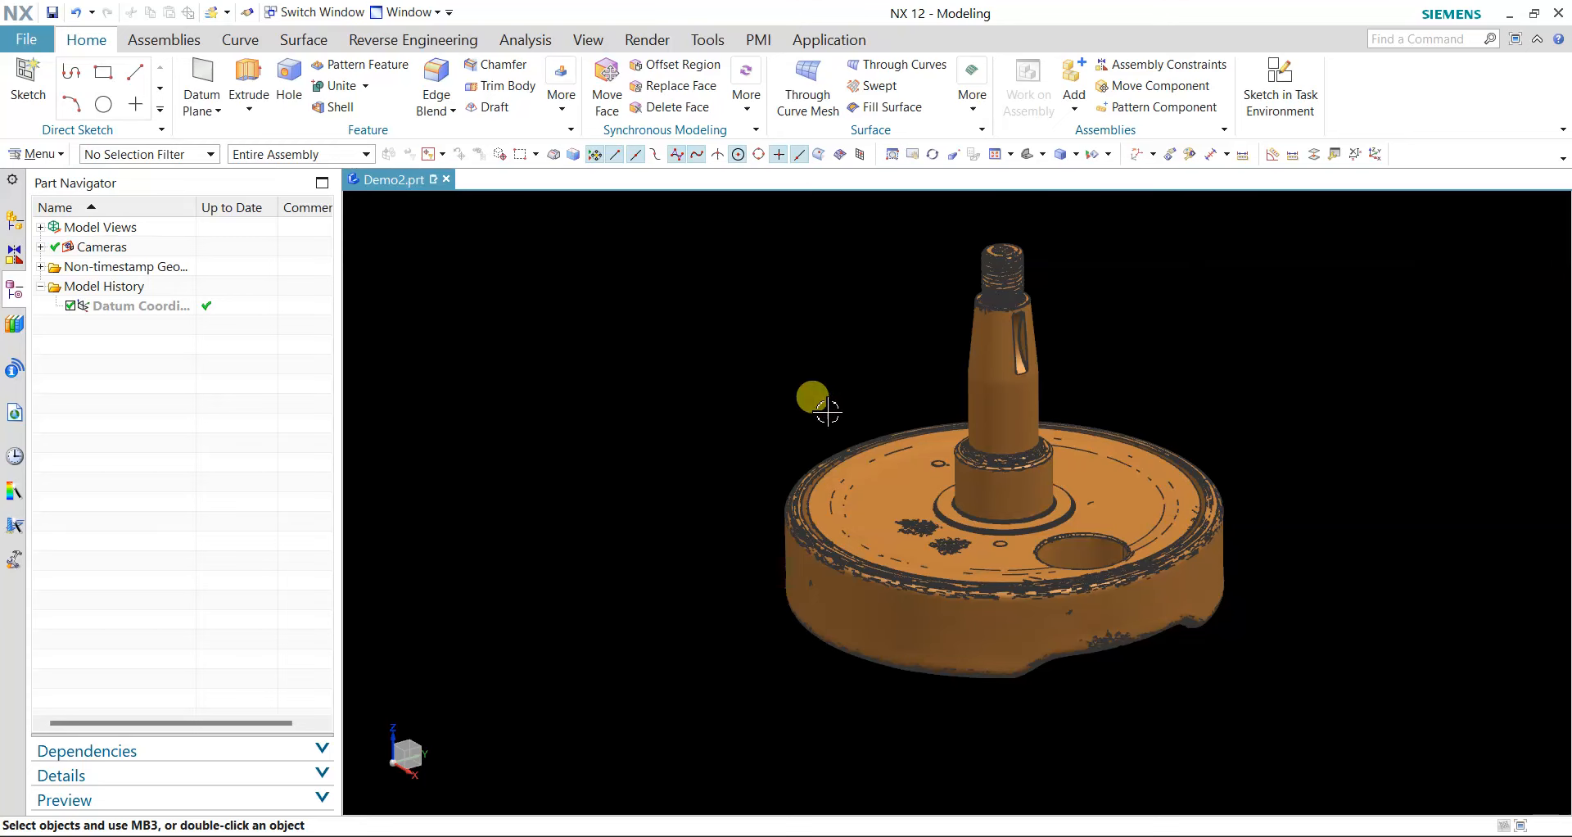
{"action": "mouse_move", "coordinate": [1382, 452]}
{"action": "middle_mouse_down"}
{"action": "mouse_move", "coordinate": [1381, 495]}
{"action": "mouse_move", "coordinate": [1366, 484]}
{"action": "mouse_move", "coordinate": [1401, 462]}
{"action": "mouse_move", "coordinate": [1388, 475]}
{"action": "middle_mouse_up"}
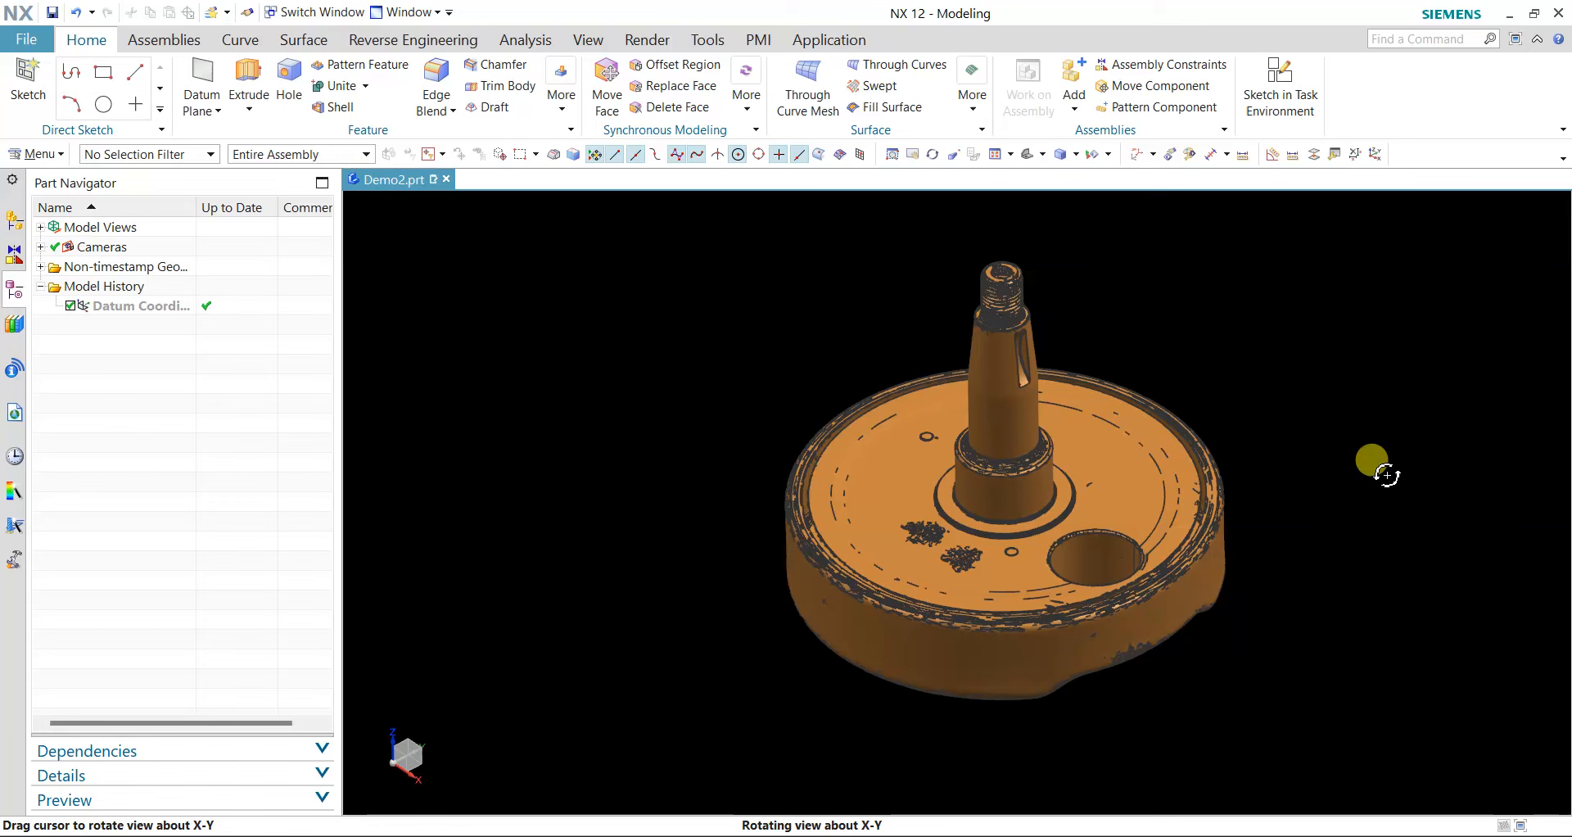
{"action": "middle_click_drag", "start_coordinate": [1386, 475], "coordinate": [1373, 500]}
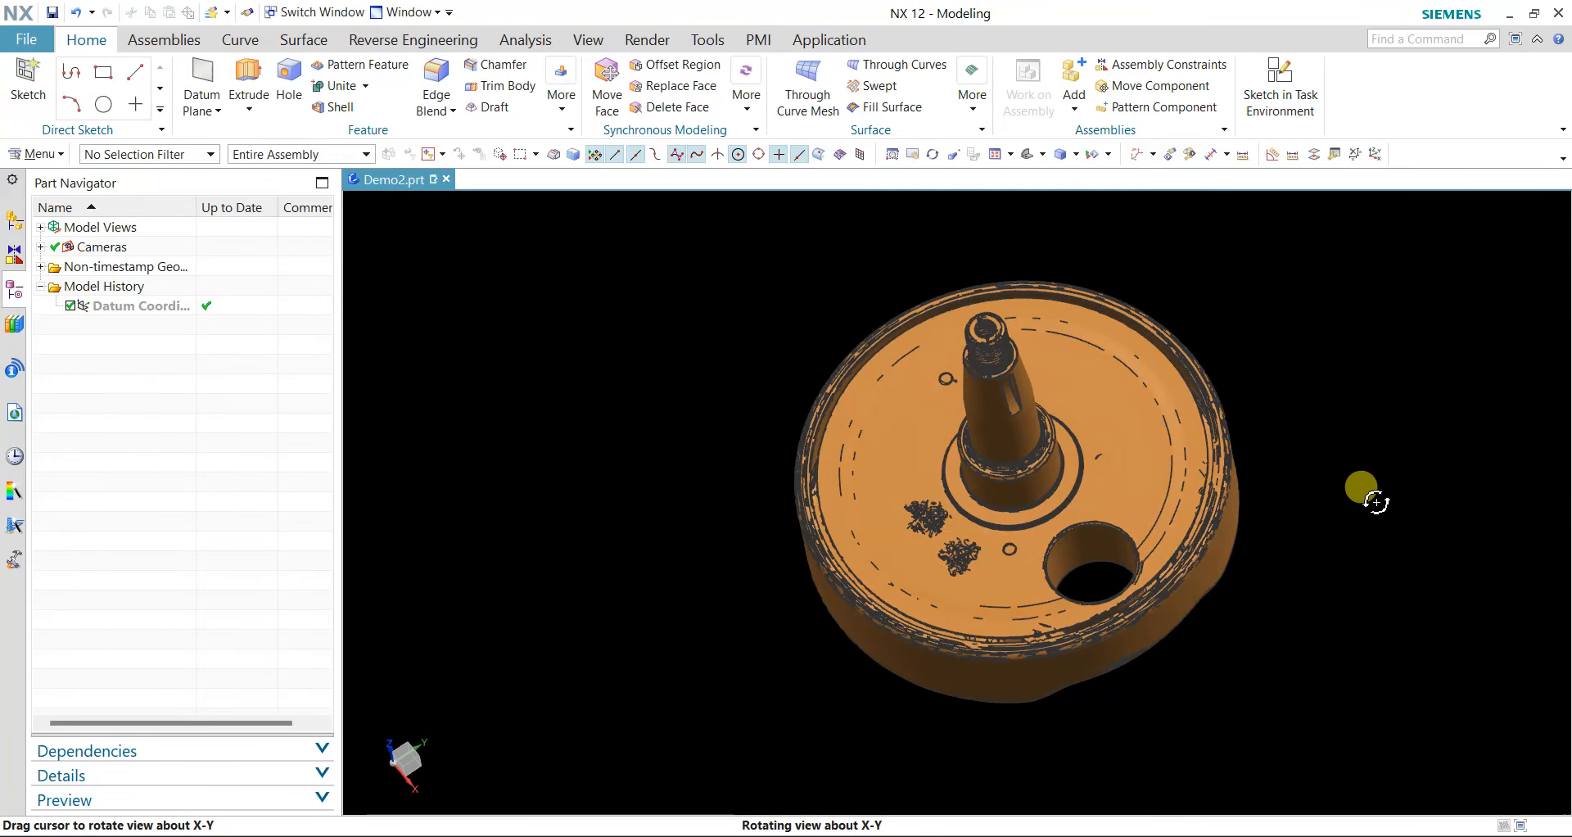
{"action": "middle_click_drag", "start_coordinate": [1376, 501], "coordinate": [1378, 500]}
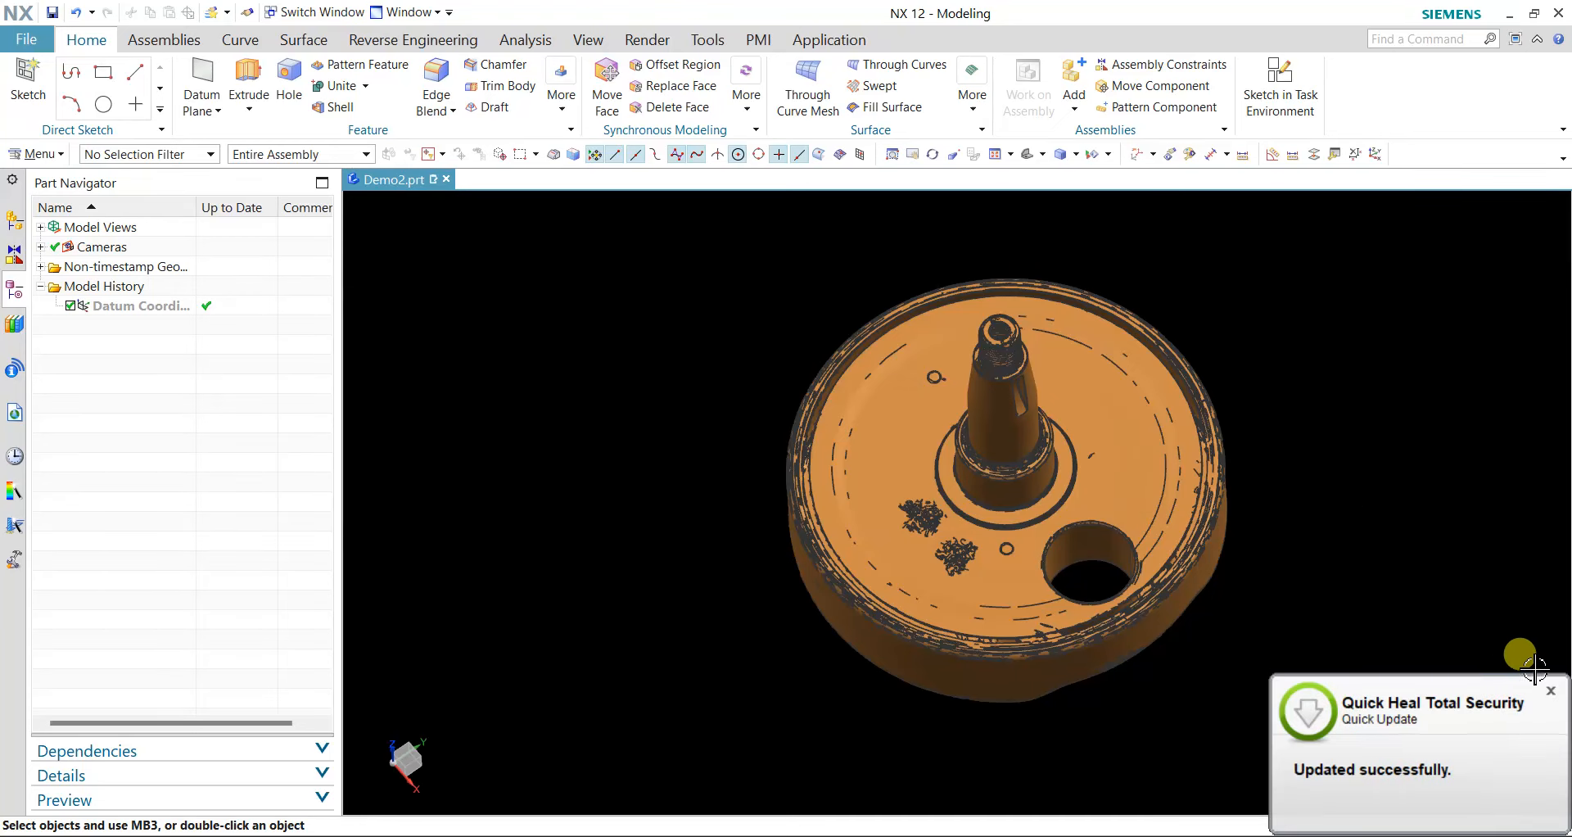
{"action": "left_click", "coordinate": [1551, 694]}
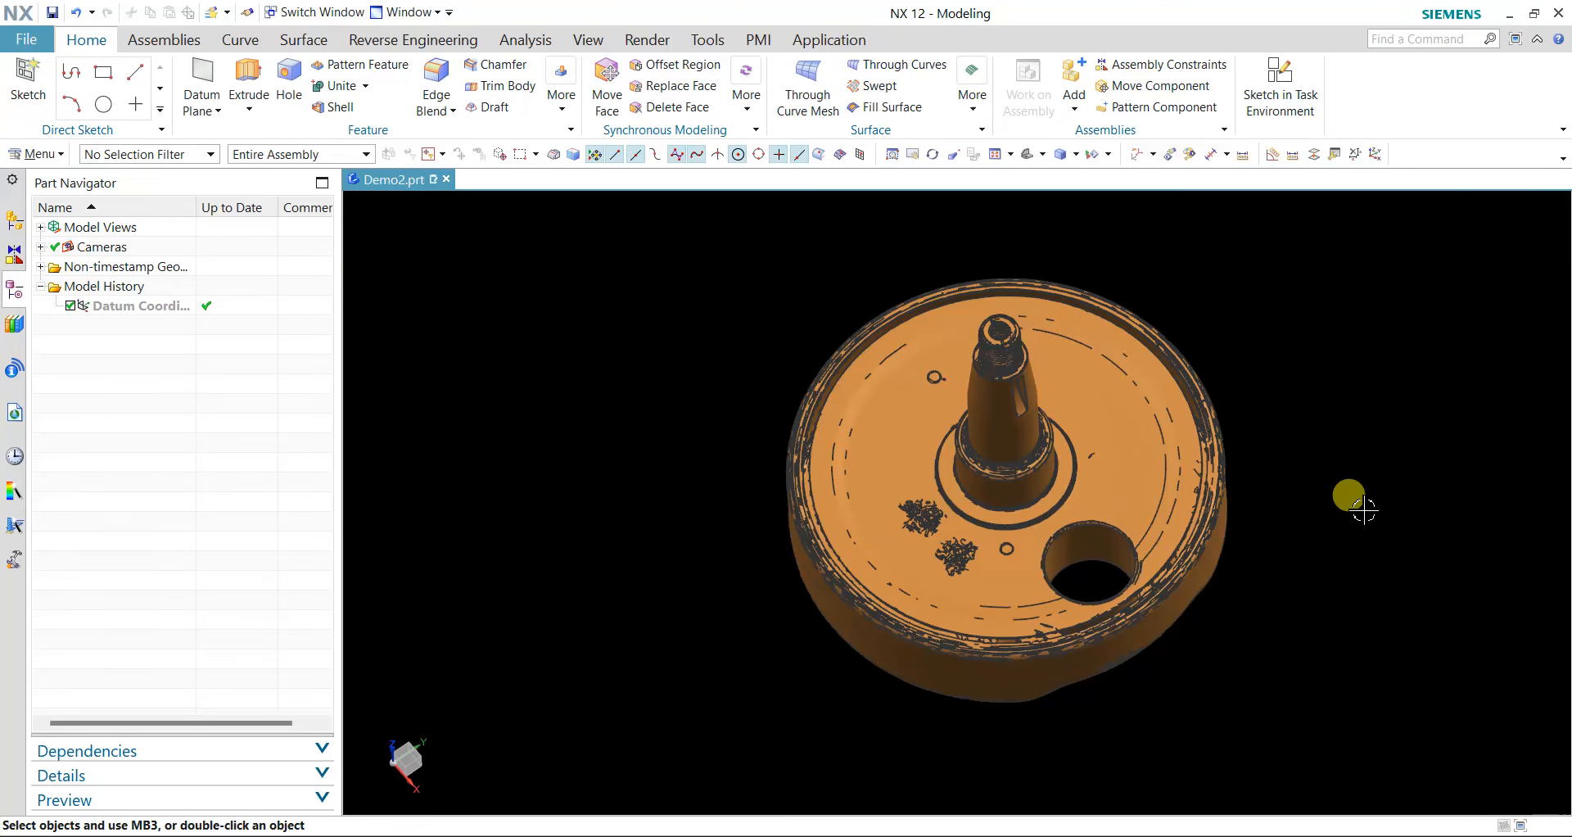
- Create an inferred datum plane through three points on the flat underside of the disc
{"action": "middle_click_drag", "start_coordinate": [1364, 509], "coordinate": [1367, 328]}
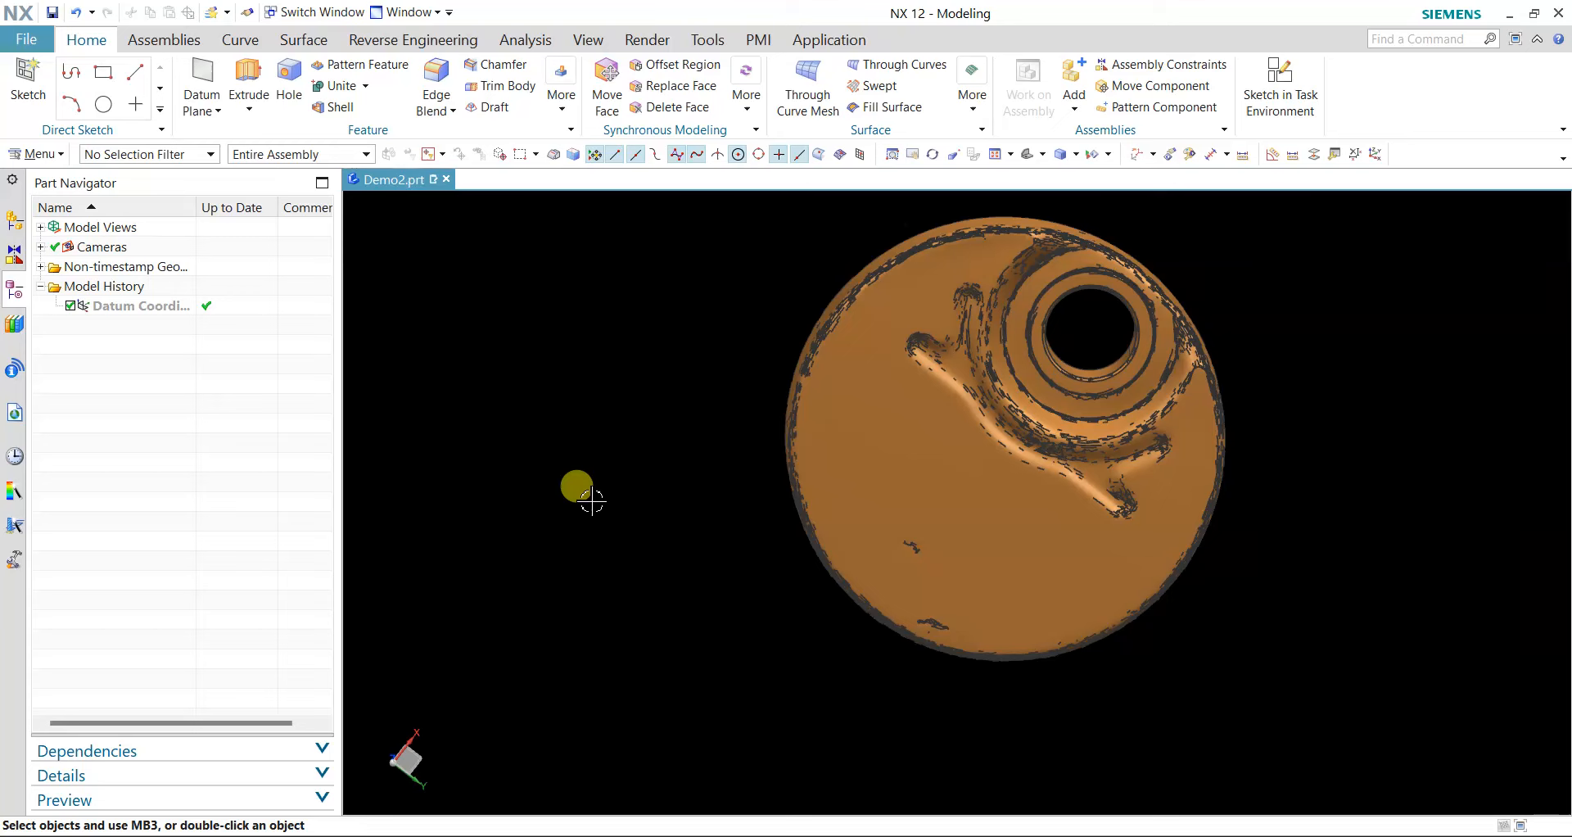
{"action": "left_click", "coordinate": [211, 84]}
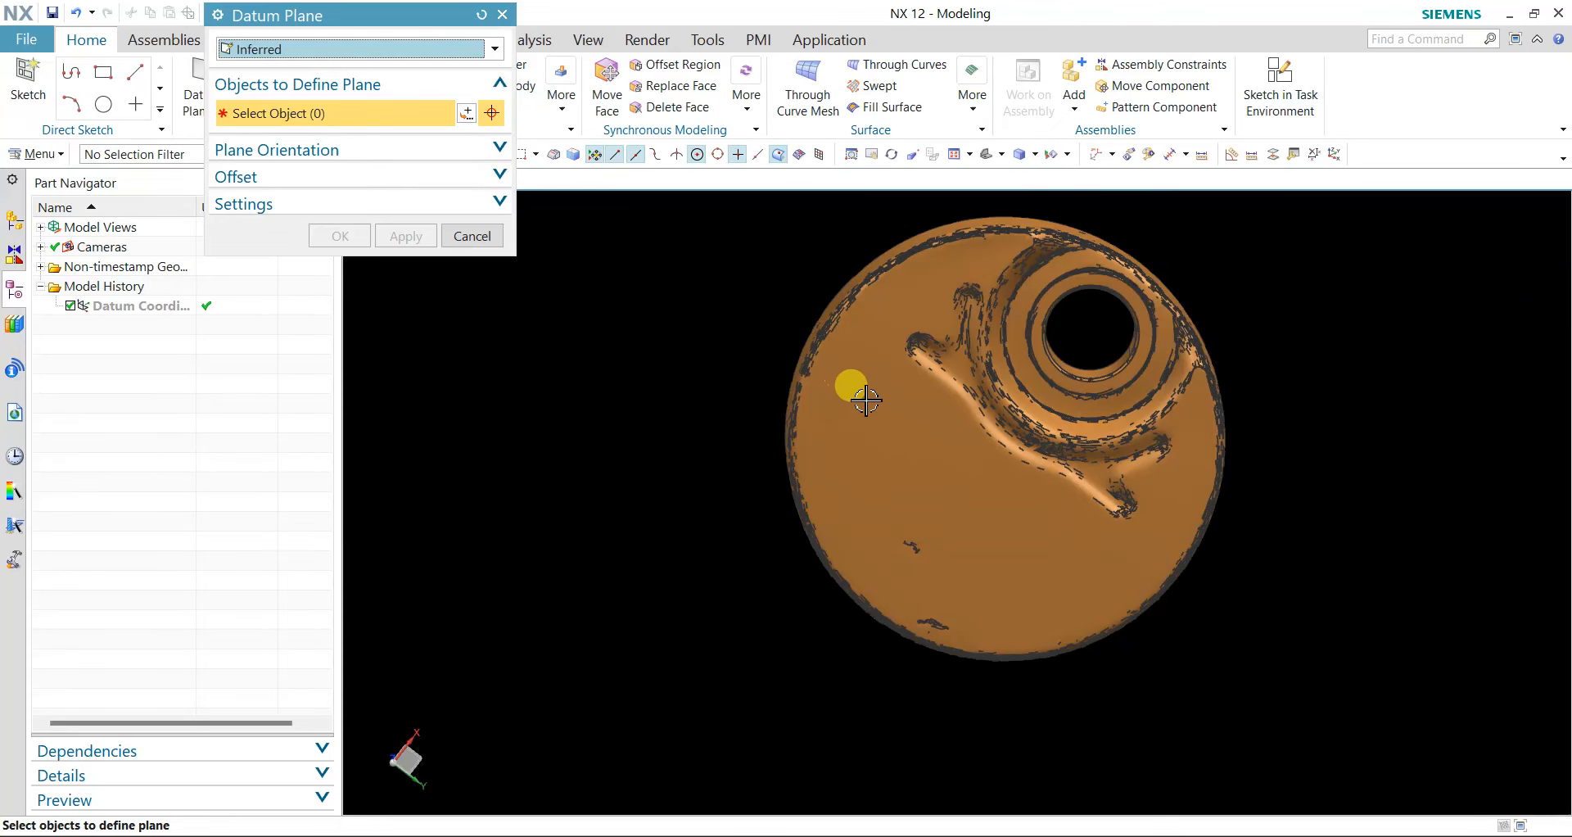
{"action": "left_click", "coordinate": [856, 371]}
{"action": "left_click", "coordinate": [1041, 563]}
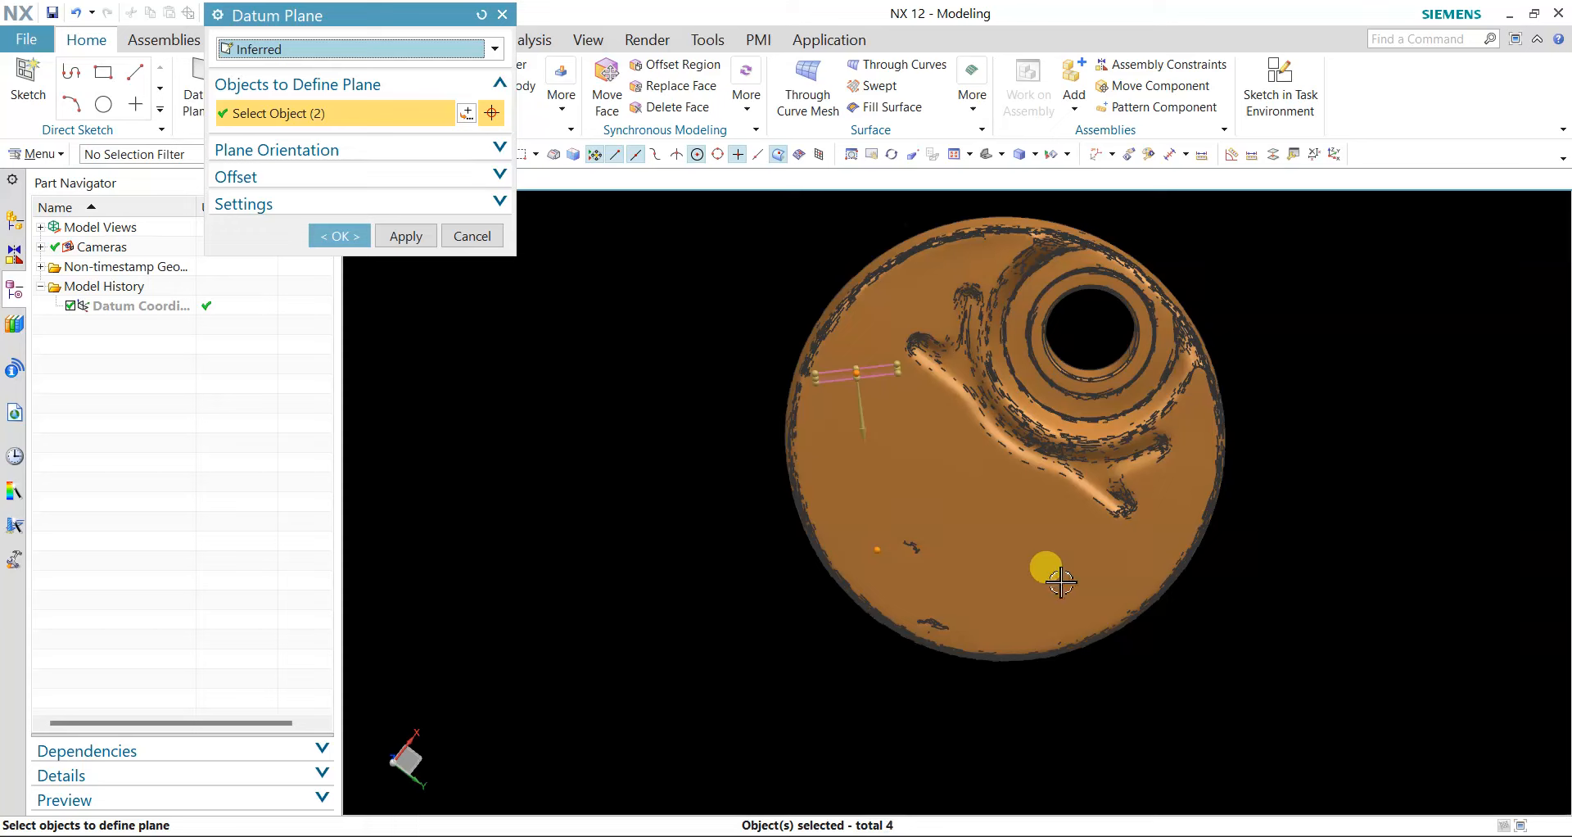
{"action": "left_click", "coordinate": [1050, 552]}
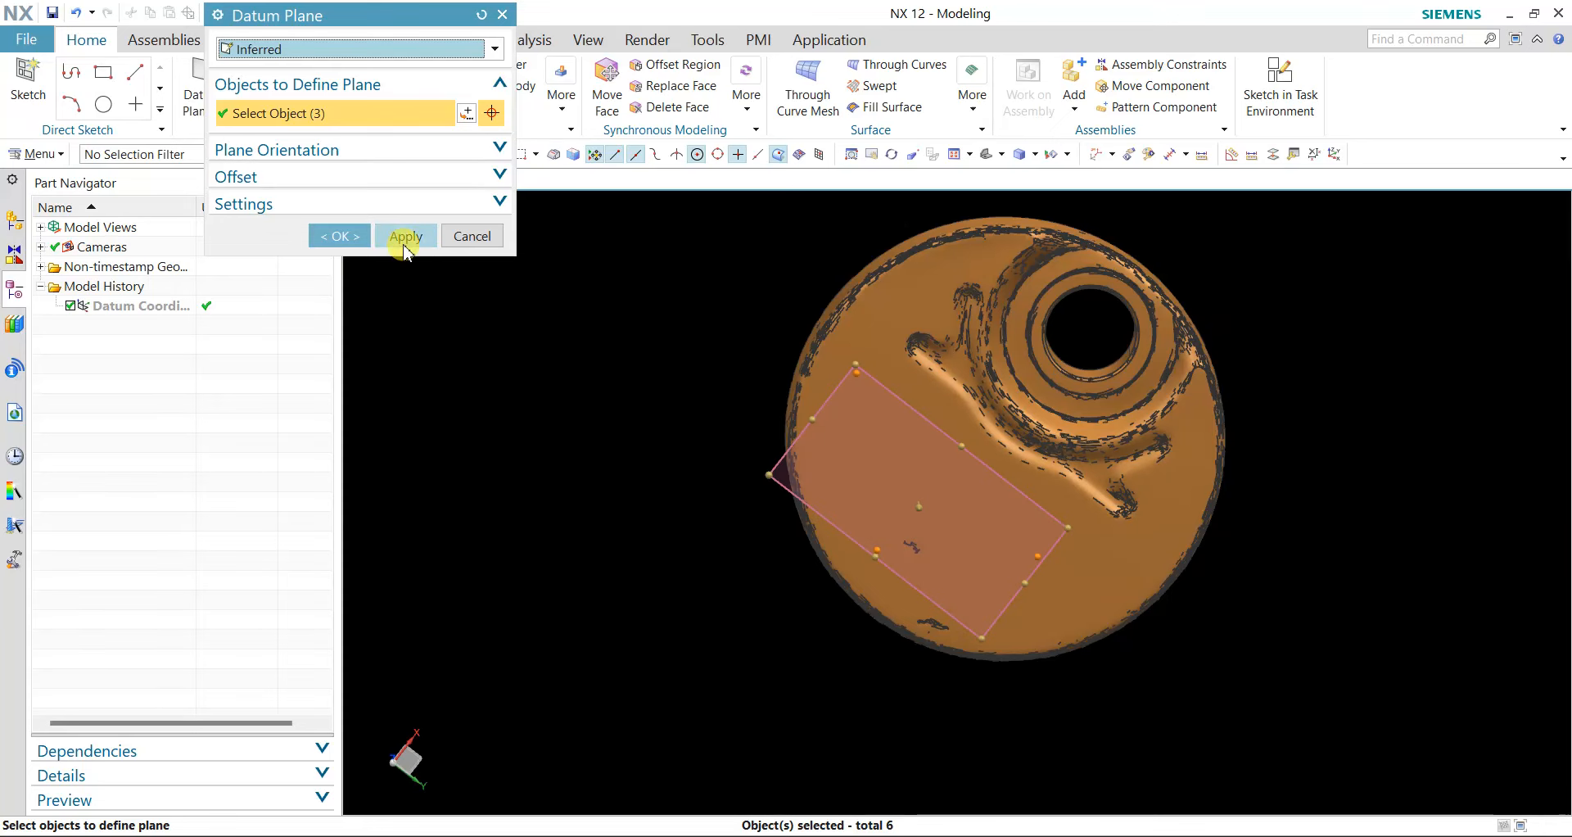
{"action": "left_click", "coordinate": [344, 237]}
- Orient the WCS to the new datum plane using the CSYS of Object method
{"action": "mouse_move", "coordinate": [631, 390]}
{"action": "middle_mouse_down"}
{"action": "mouse_move", "coordinate": [627, 471]}
{"action": "mouse_move", "coordinate": [652, 560]}
{"action": "mouse_move", "coordinate": [638, 413]}
{"action": "middle_mouse_up"}
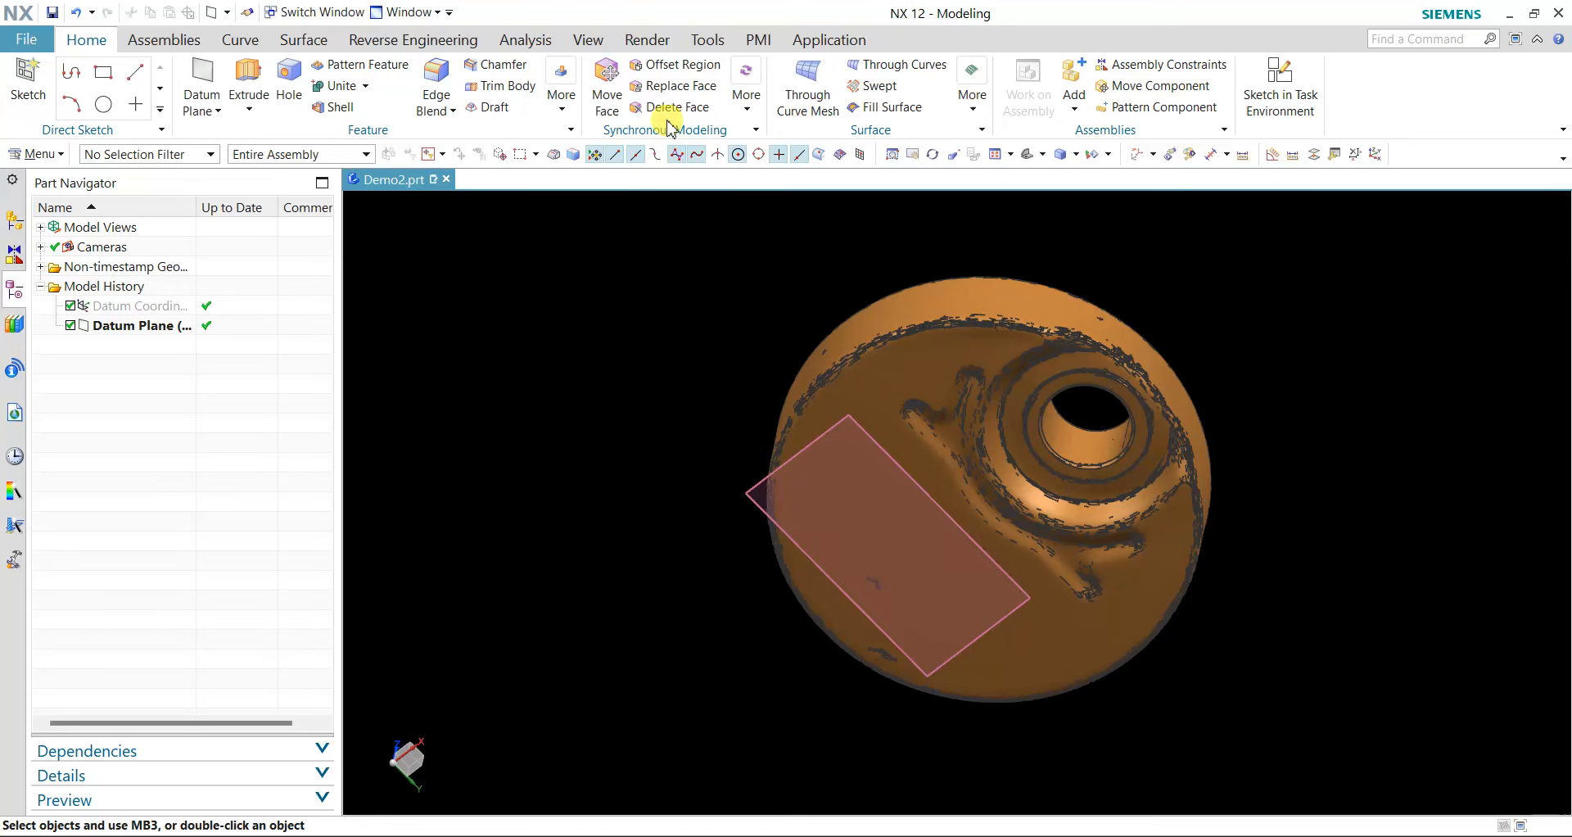
{"action": "left_click", "coordinate": [702, 46]}
{"action": "left_click", "coordinate": [270, 82]}
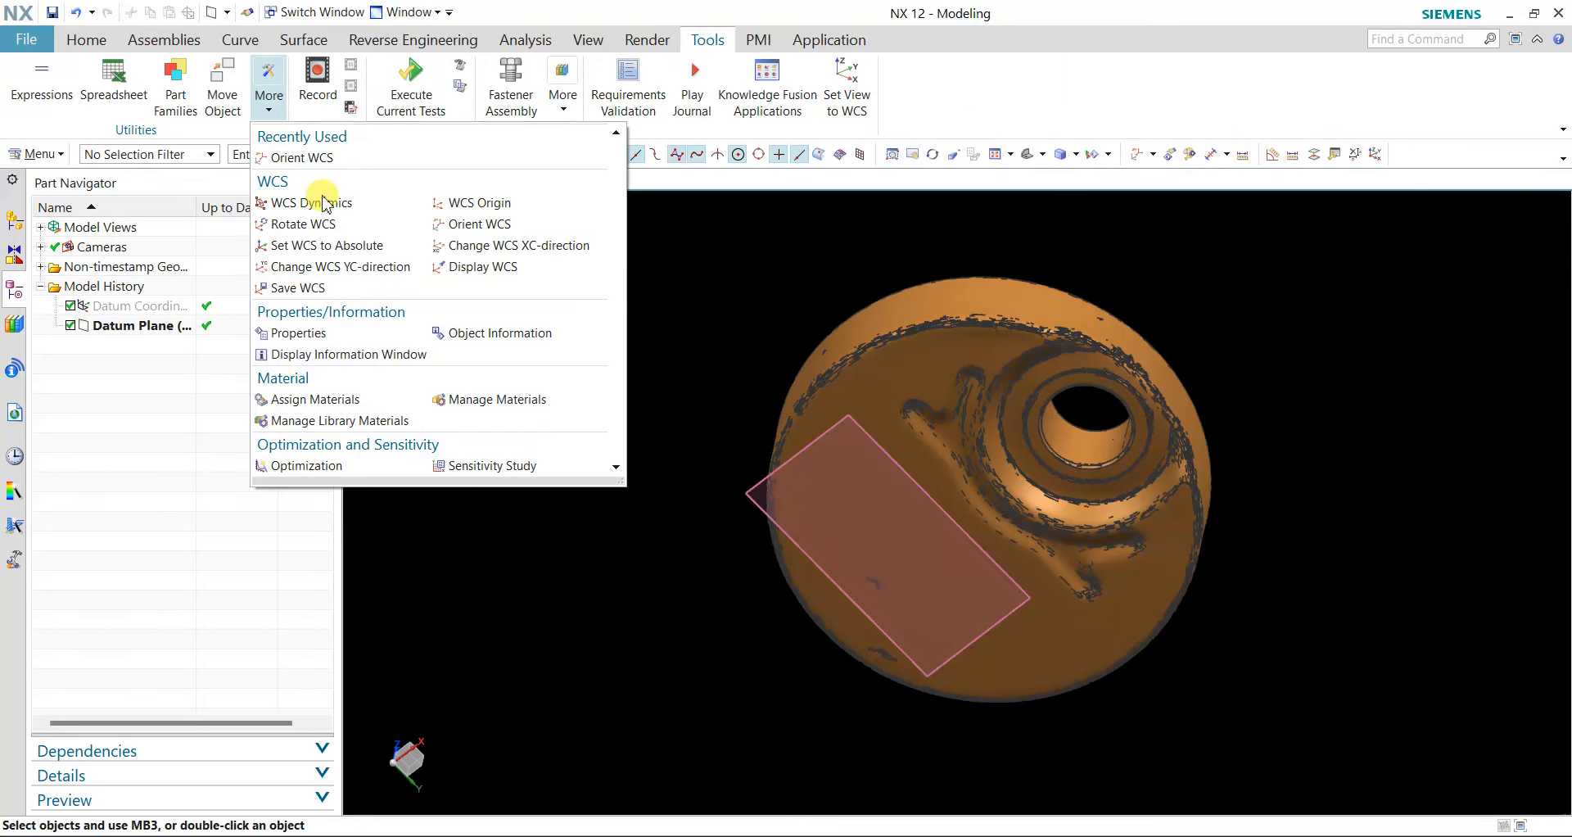
{"action": "left_click", "coordinate": [504, 225]}
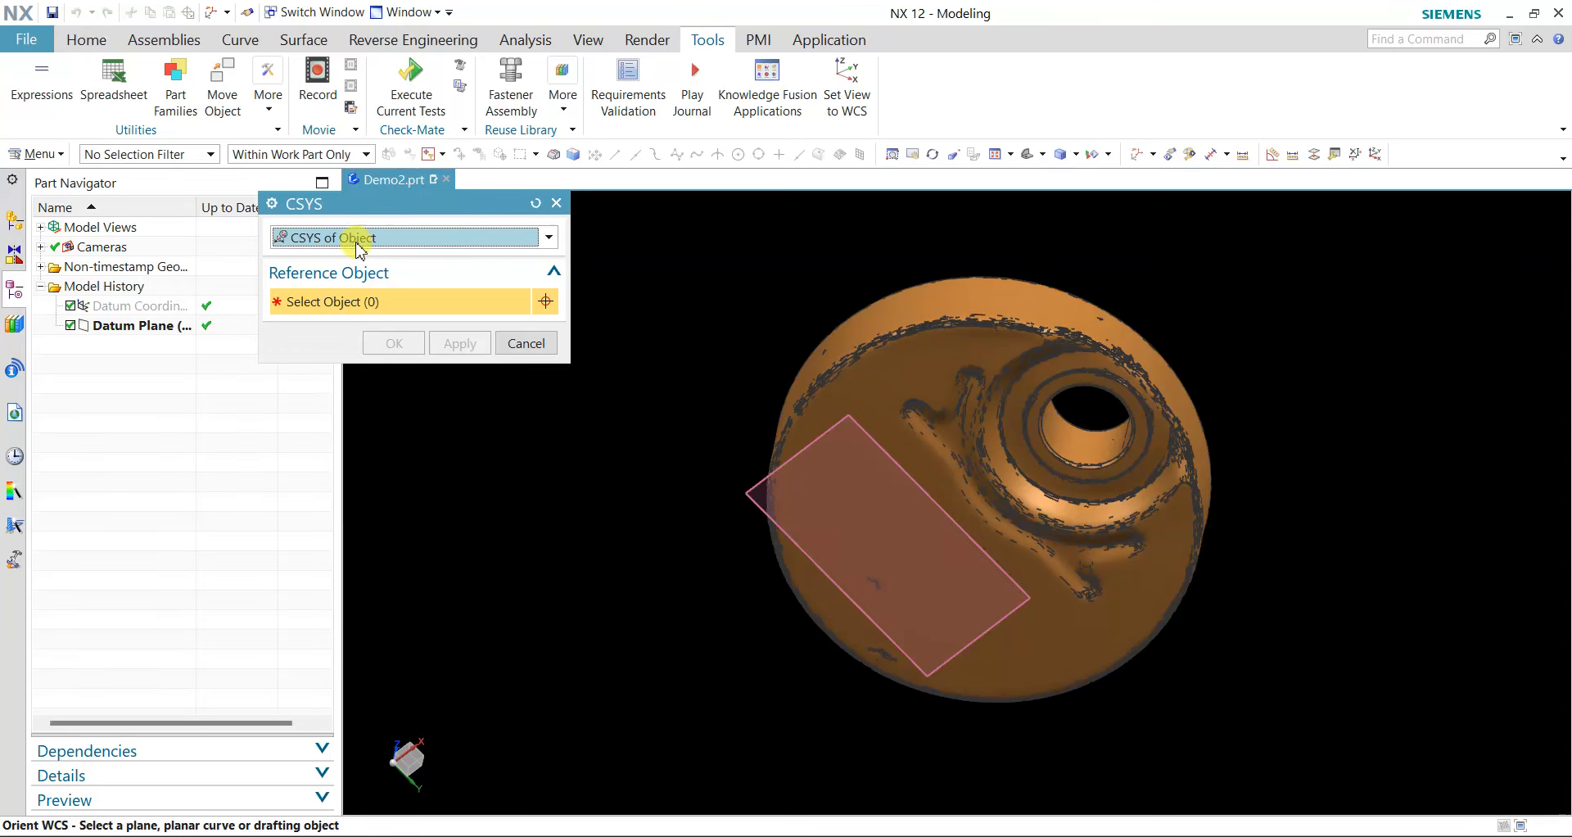
{"action": "left_click", "coordinate": [753, 489]}
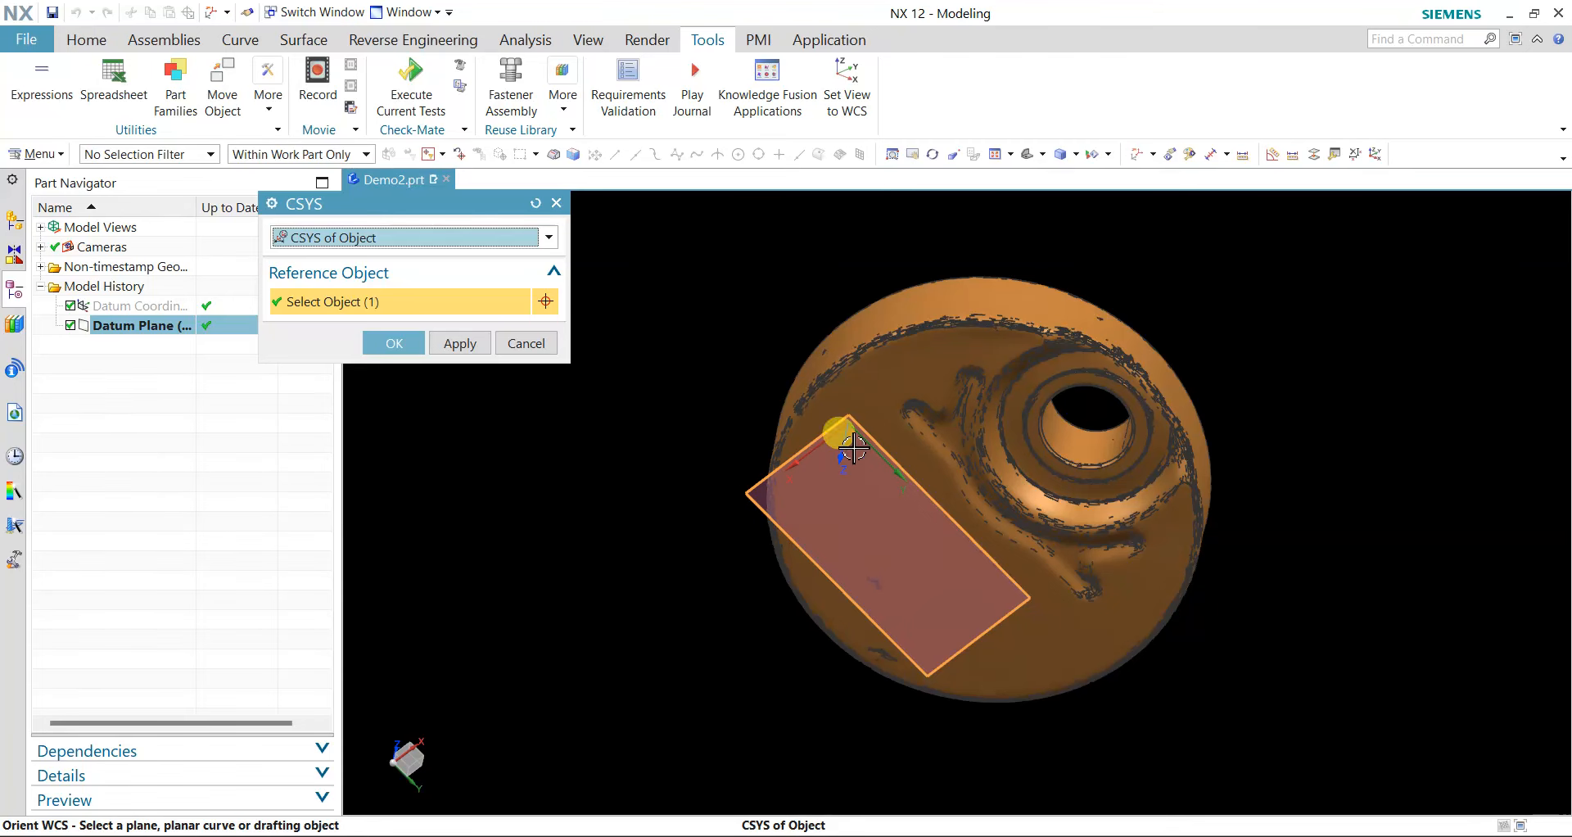
{"action": "left_click", "coordinate": [409, 345]}
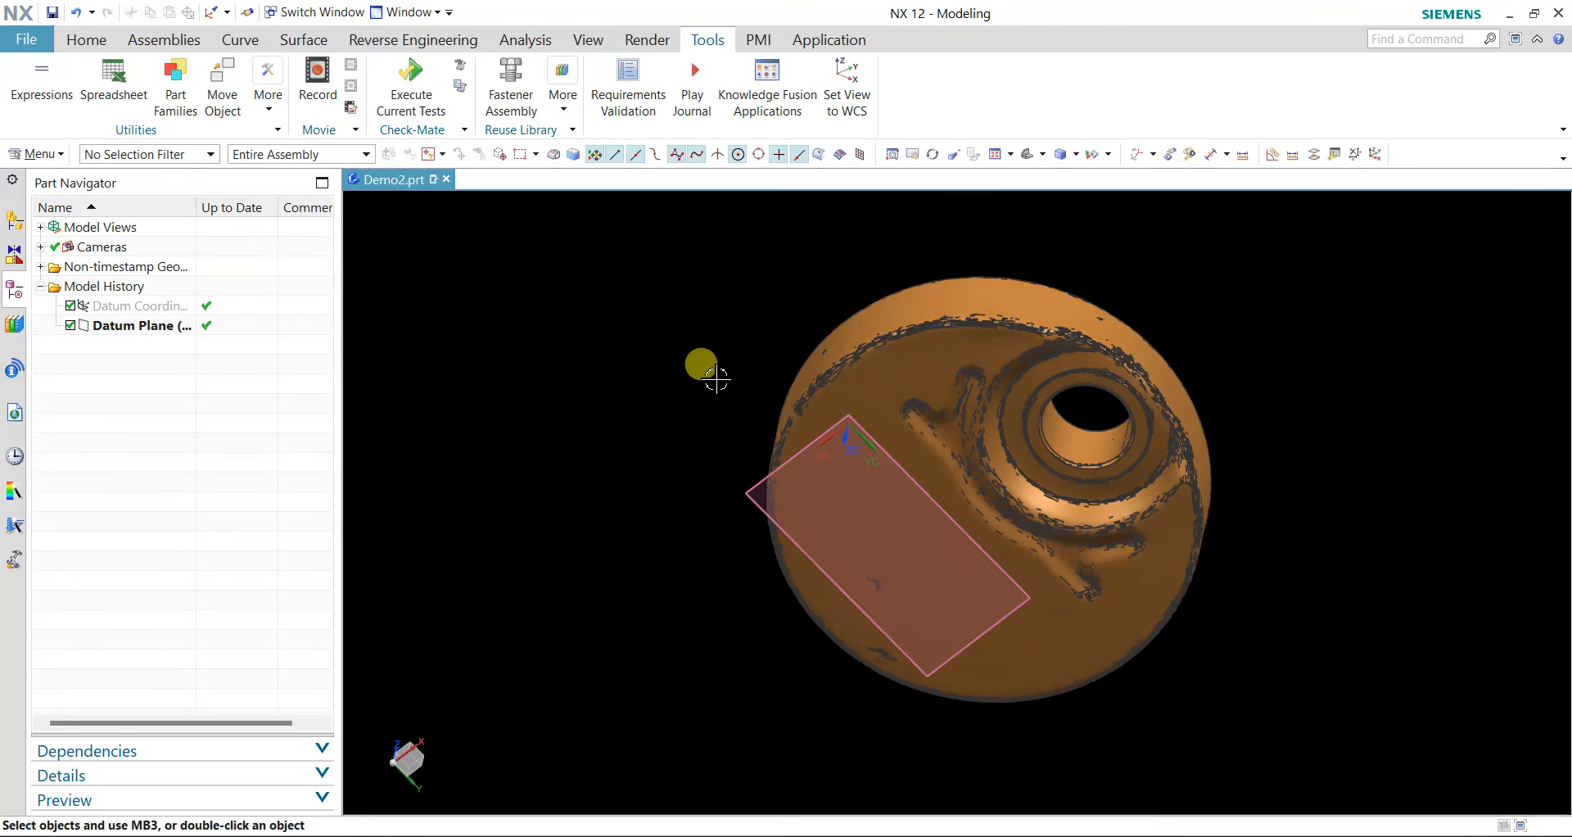
- Flip the ZC-axis of the WCS so it points from the disc's underside toward the shaft
{"action": "middle_click_drag", "start_coordinate": [708, 388], "coordinate": [737, 527]}
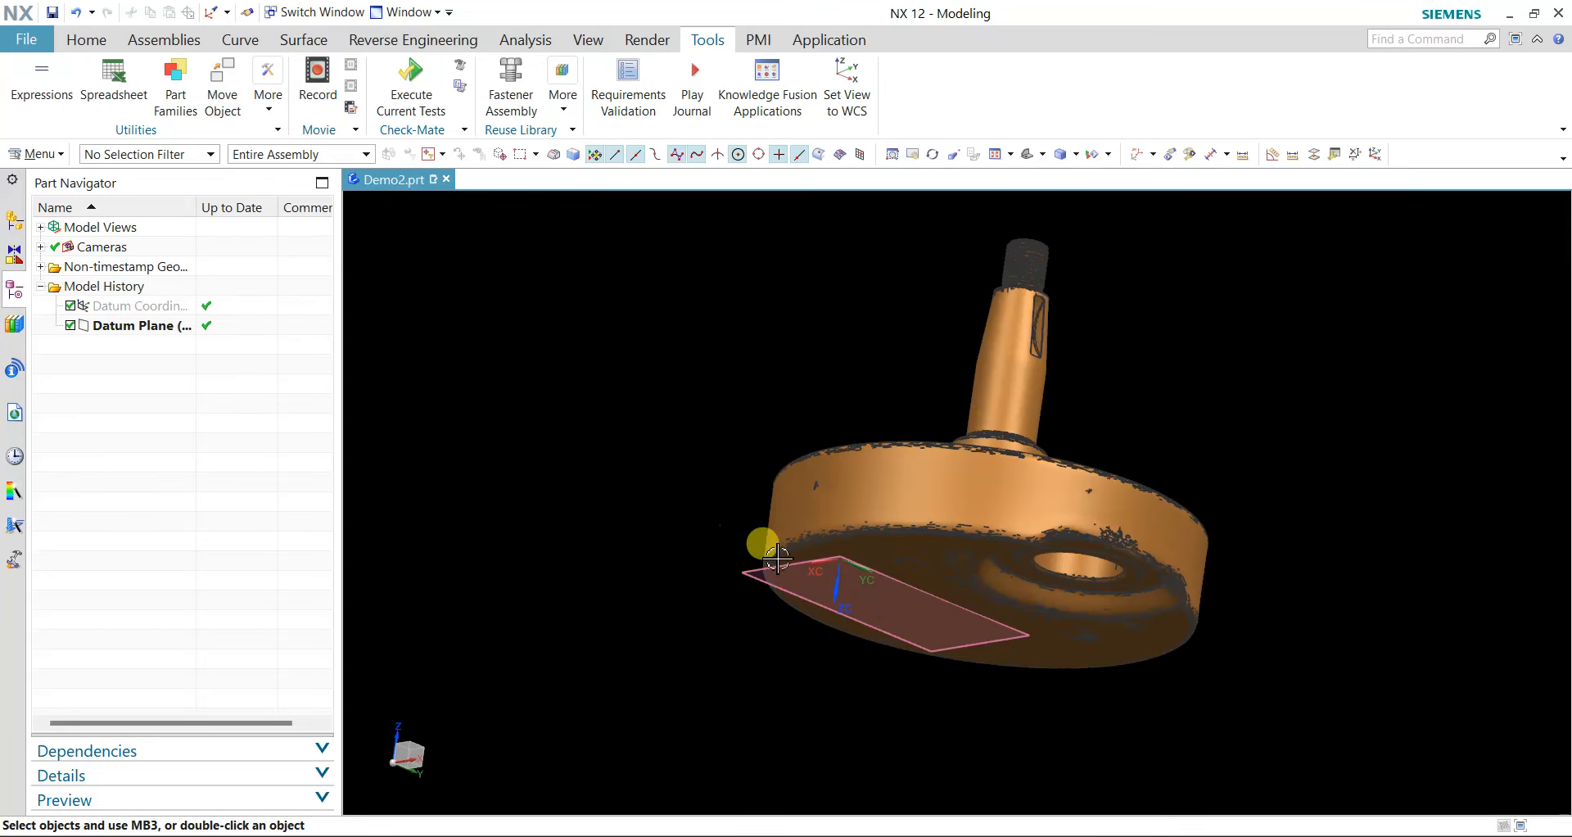
{"action": "double_click", "coordinate": [843, 600]}
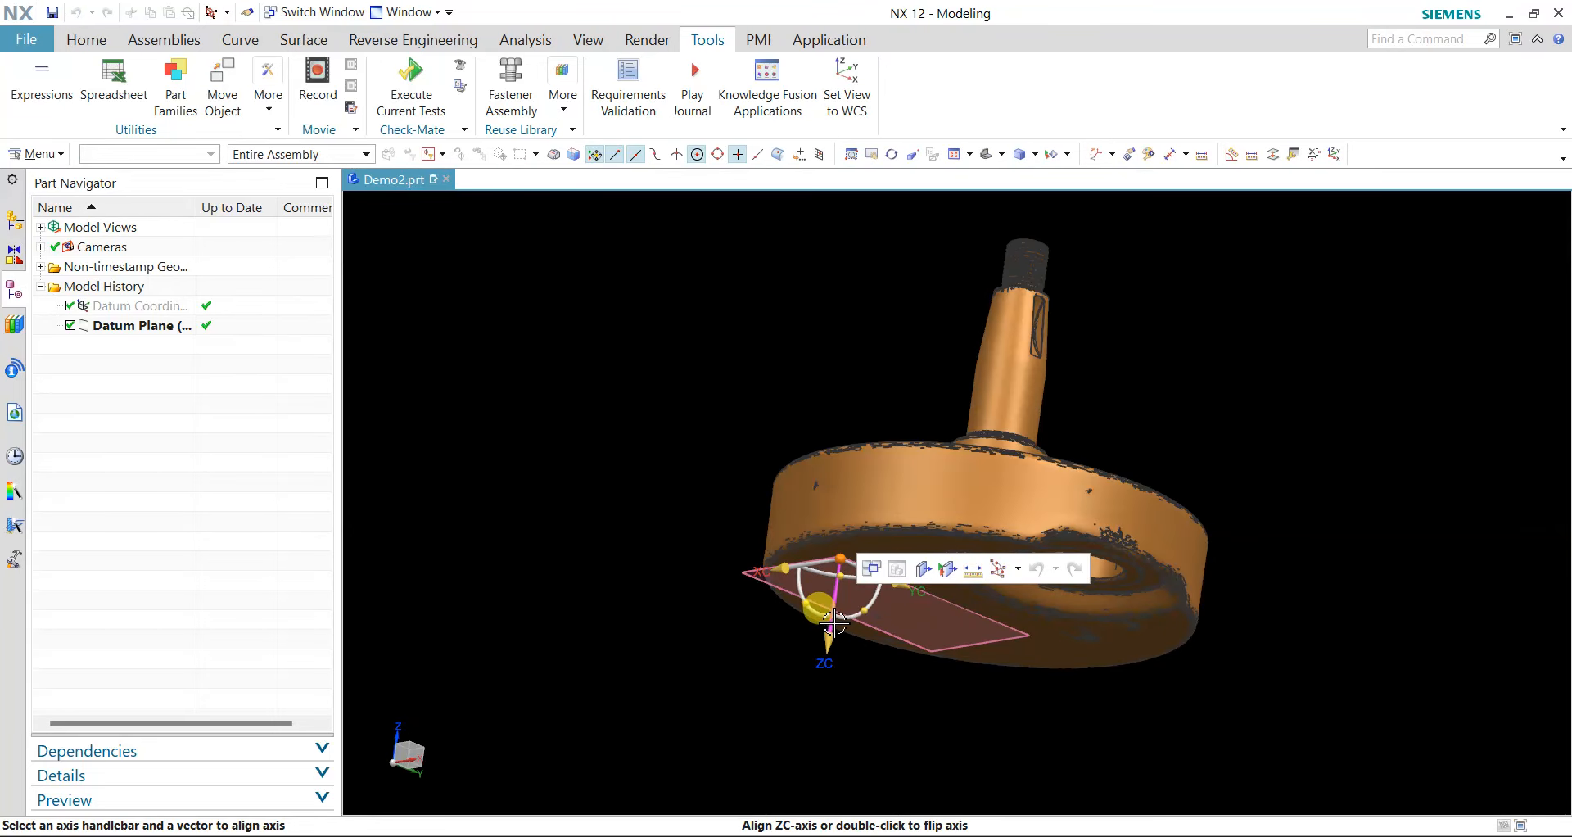
{"action": "left_click", "coordinate": [831, 643]}
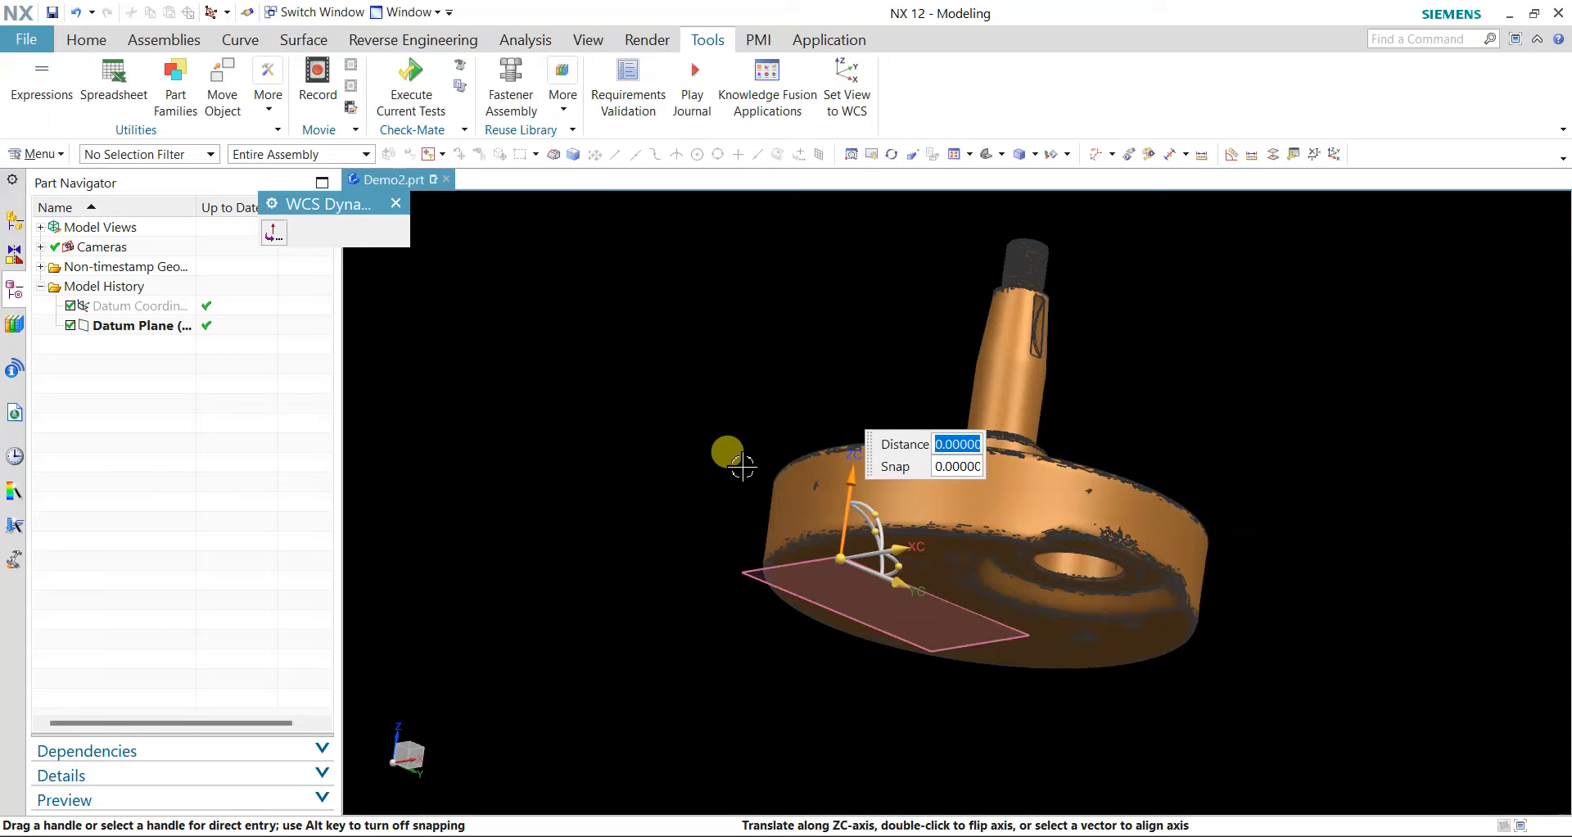
{"action": "middle_click_drag", "start_coordinate": [729, 449], "coordinate": [743, 507]}
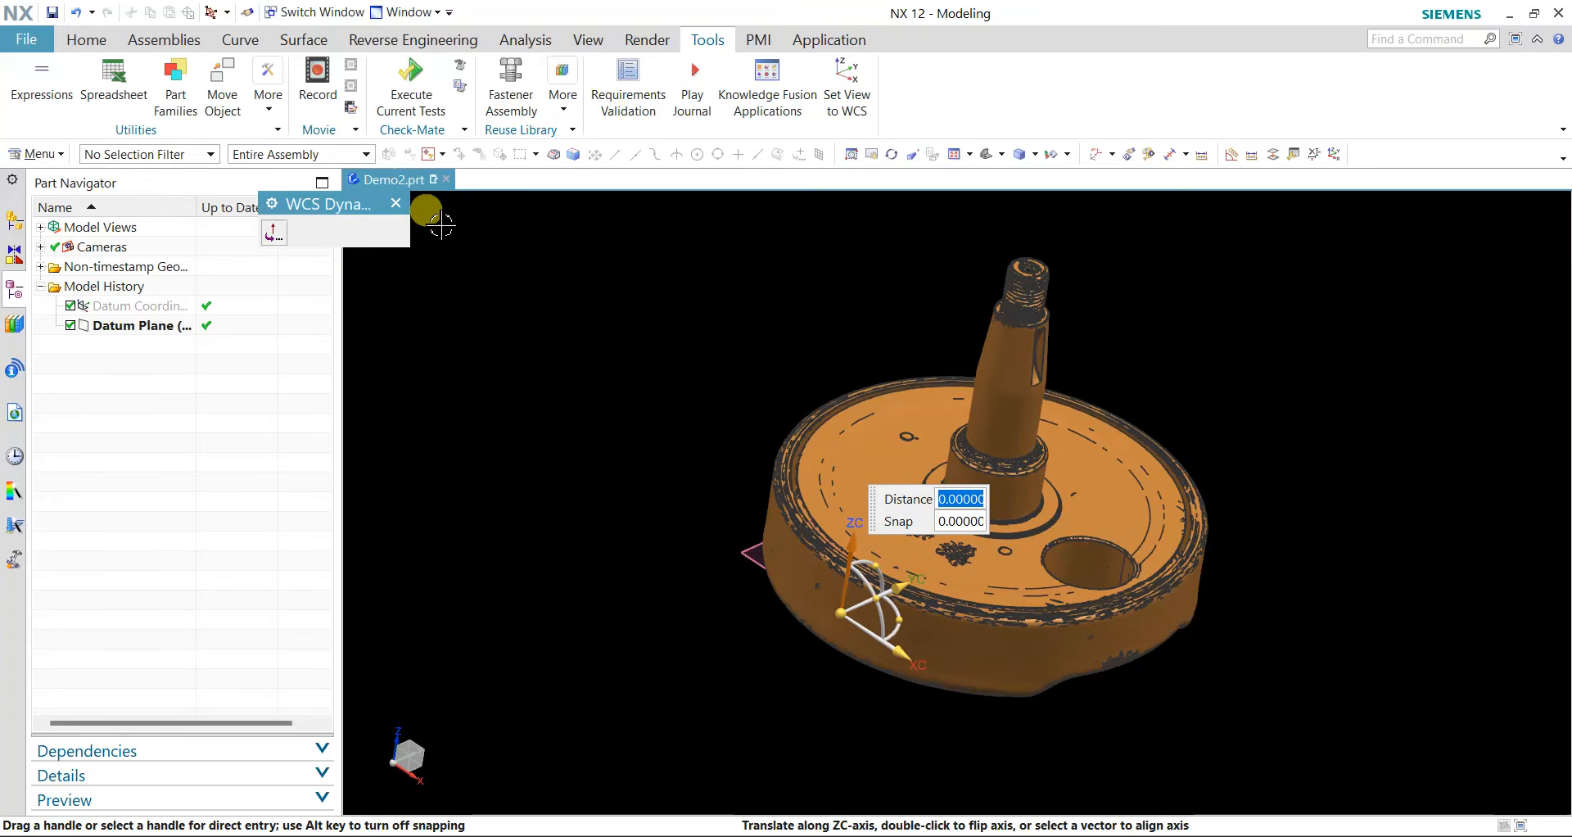
{"action": "middle_click", "coordinate": [707, 333]}
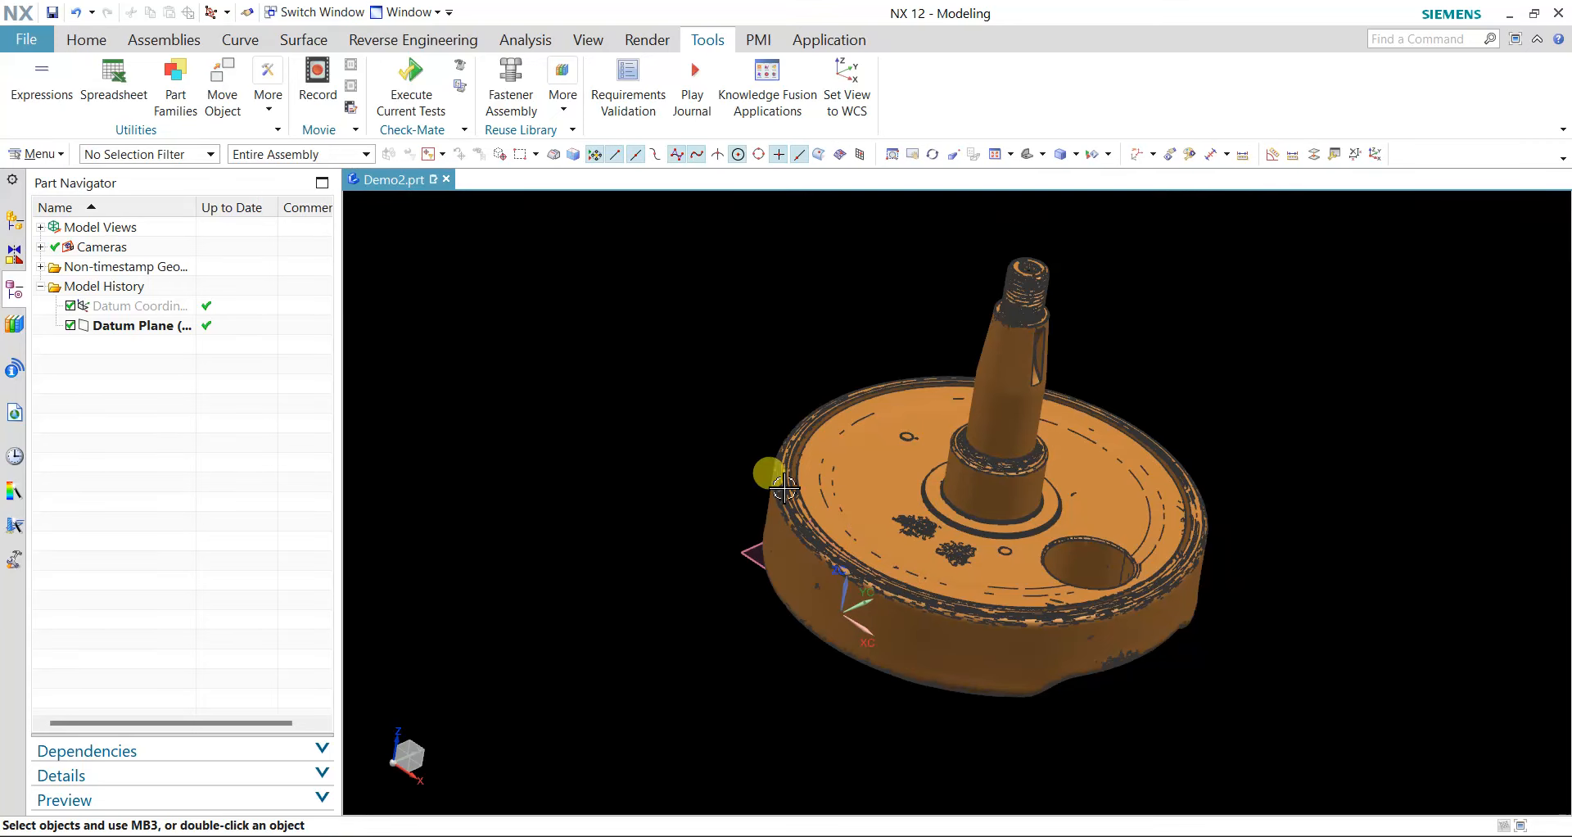
- Set the view to the WCS, looking straight down onto the disc
{"action": "left_click", "coordinate": [846, 98]}
{"action": "scroll", "coordinate": [680, 524], "scroll_direction": "down", "scroll_amount": 1}
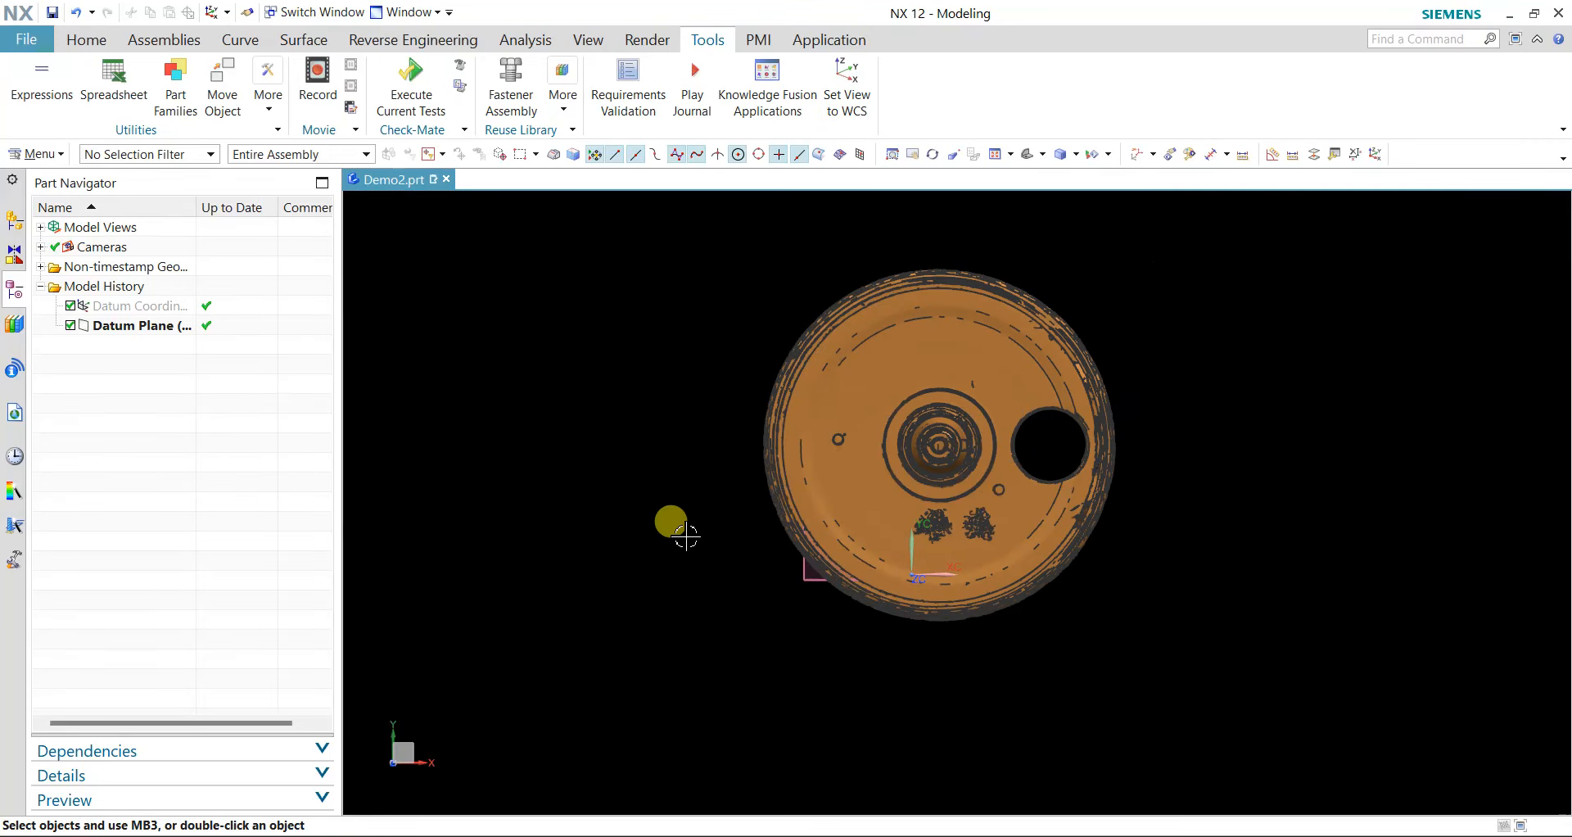
{"action": "middle_click_drag", "start_coordinate": [1226, 415], "coordinate": [1218, 466], "text": "shift"}
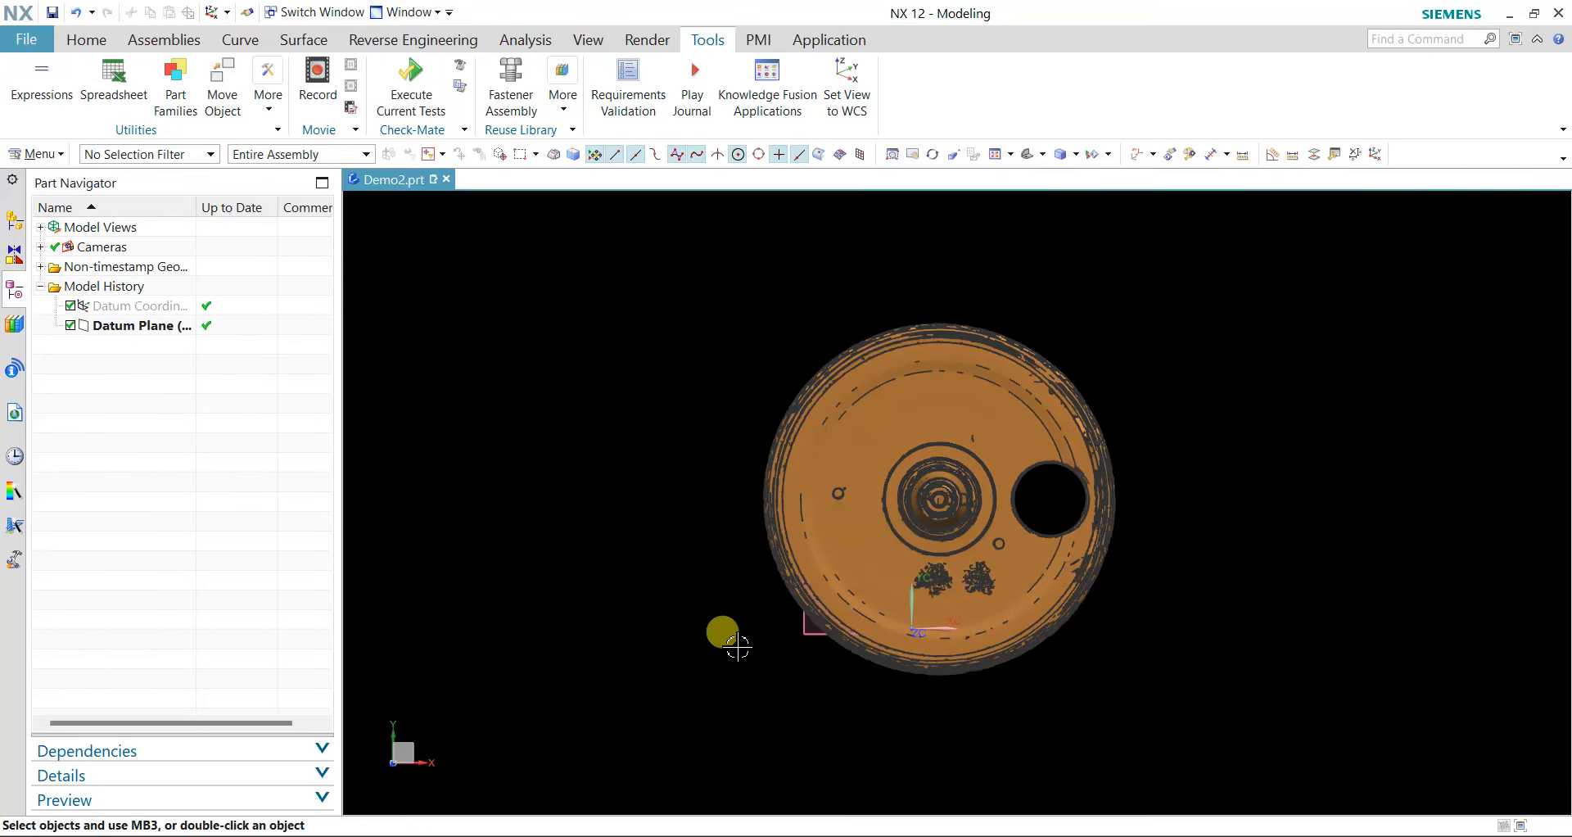
- Hide the datum plane on the disc's underside
{"action": "left_click", "coordinate": [805, 632]}
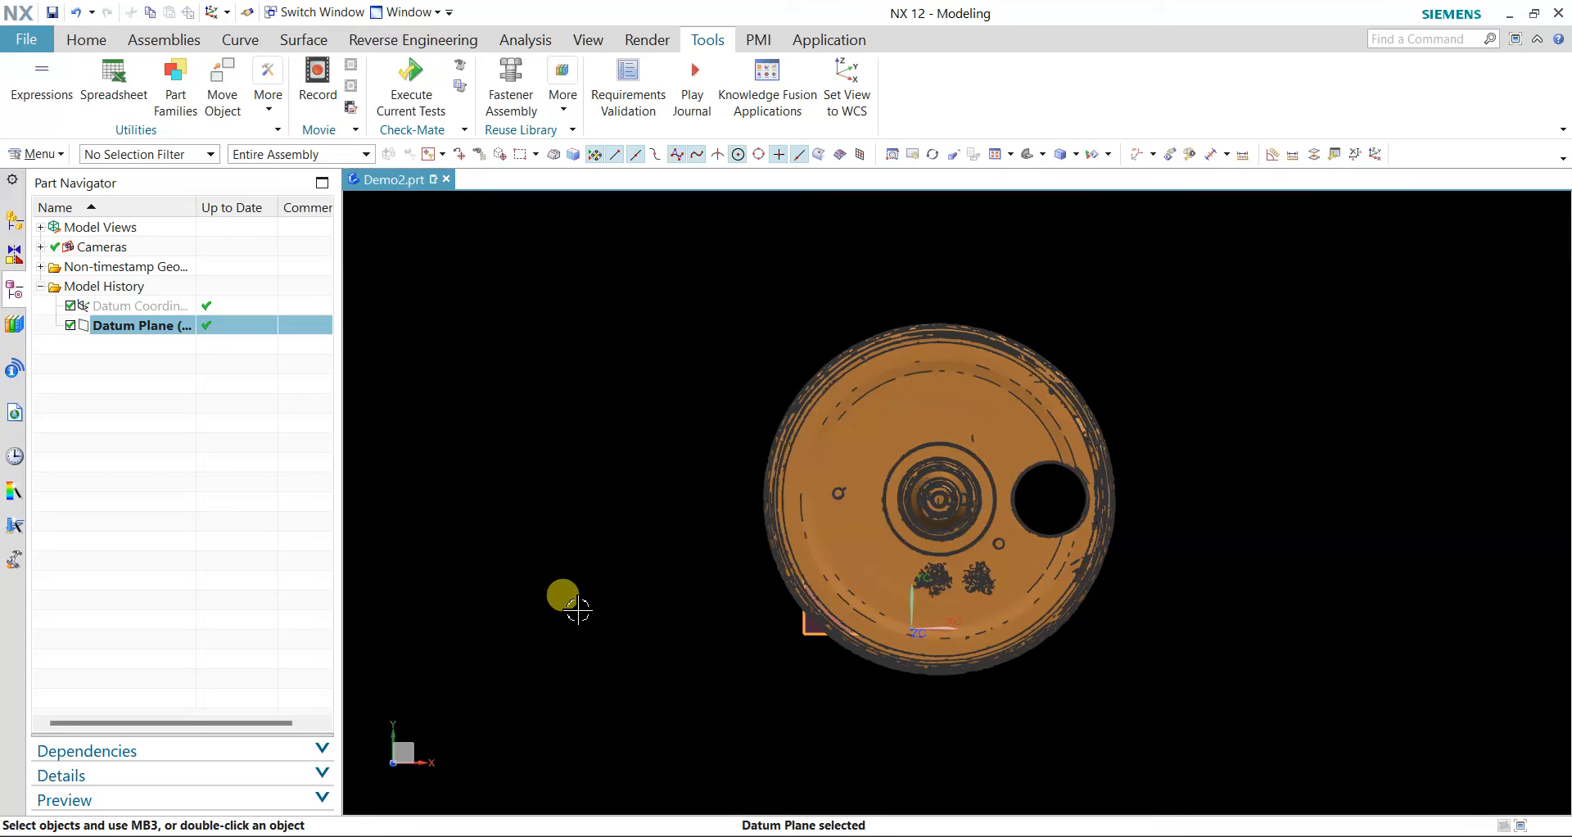
{"action": "left_click", "coordinate": [577, 607]}
{"action": "scroll", "coordinate": [934, 619], "scroll_direction": "up", "scroll_amount": 2}
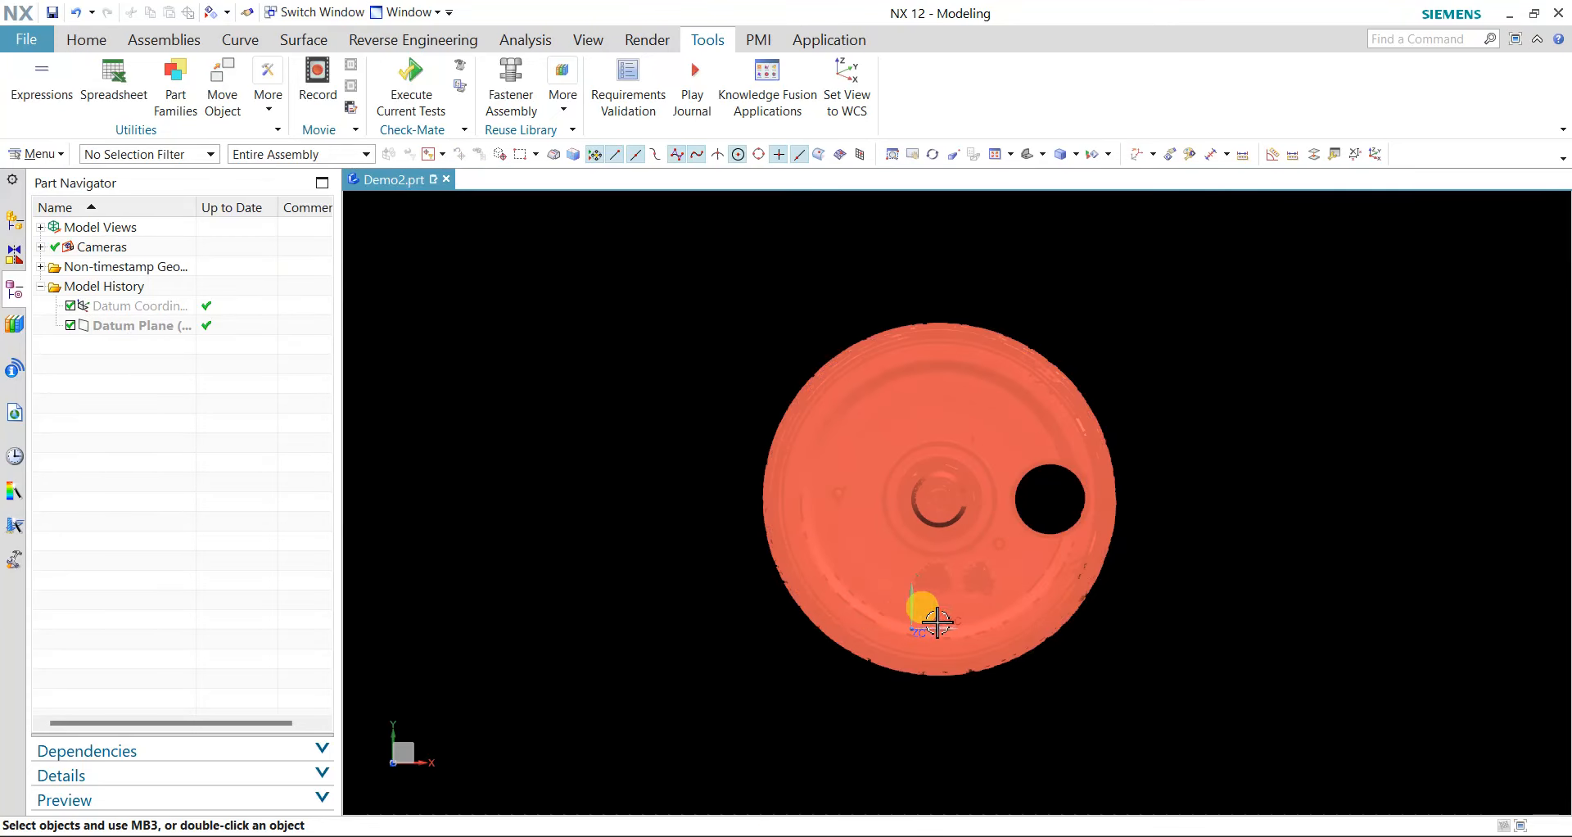
{"action": "scroll", "coordinate": [1131, 522], "scroll_direction": "down", "scroll_amount": 2}
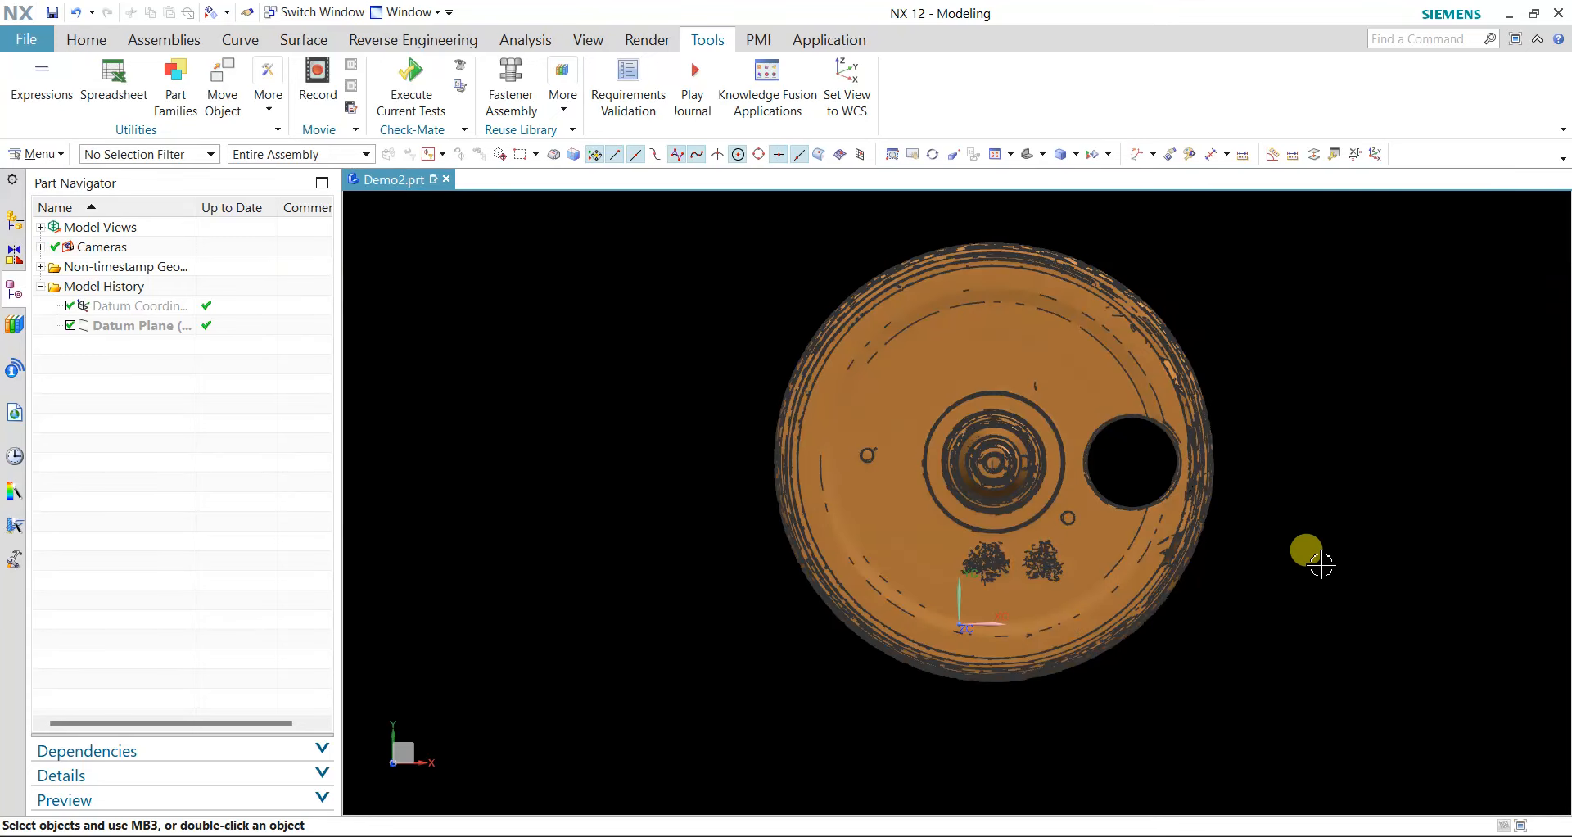
- Snap the view to the front of the part and examine the disc and shaft profile side-on
{"action": "middle_click_drag", "start_coordinate": [1320, 566], "coordinate": [1318, 450]}
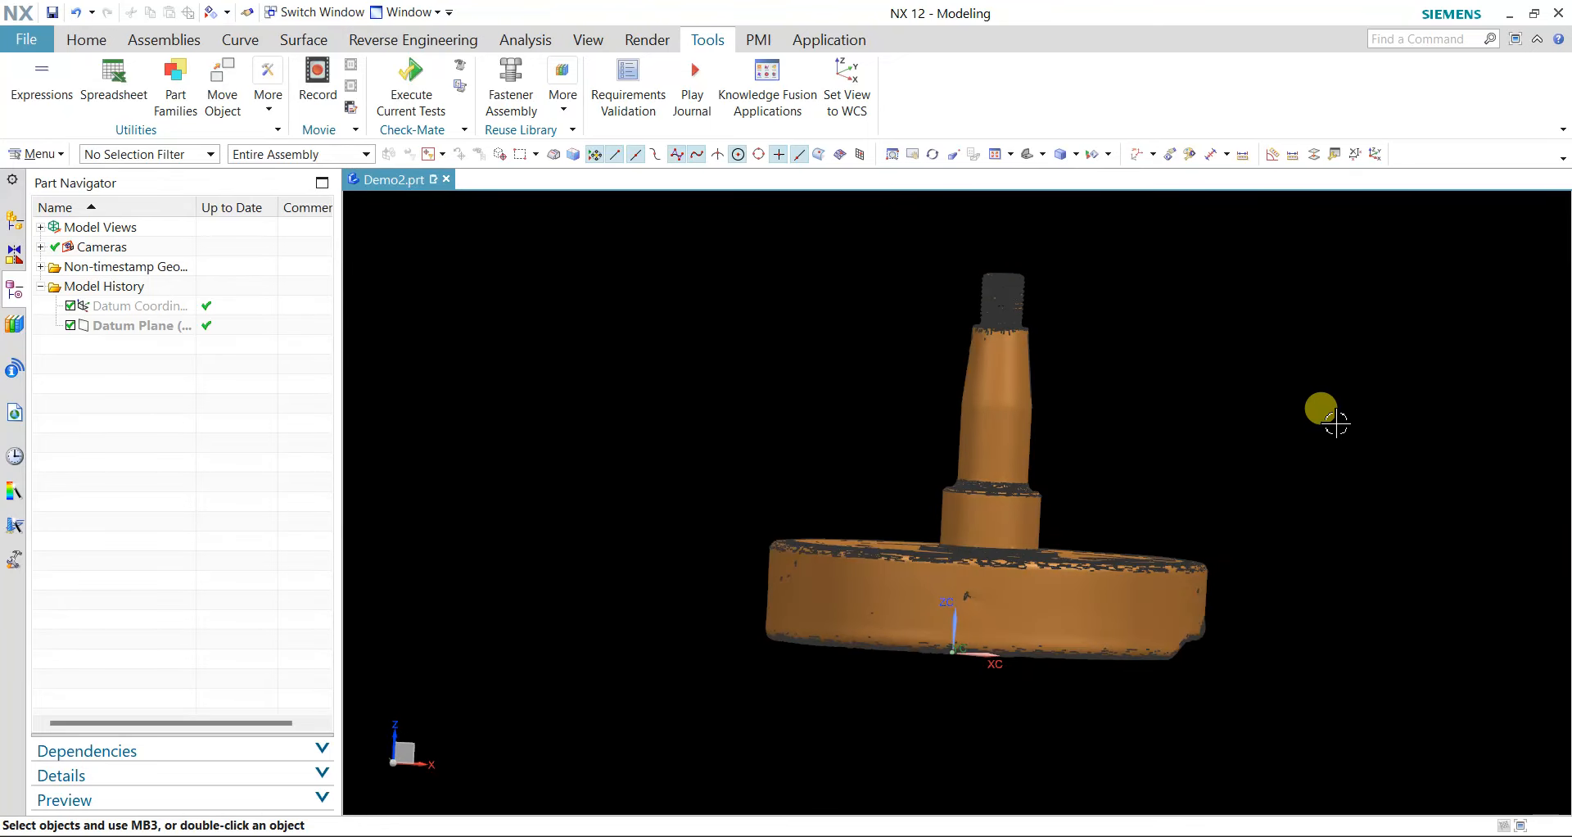
{"action": "key", "text": "F8"}
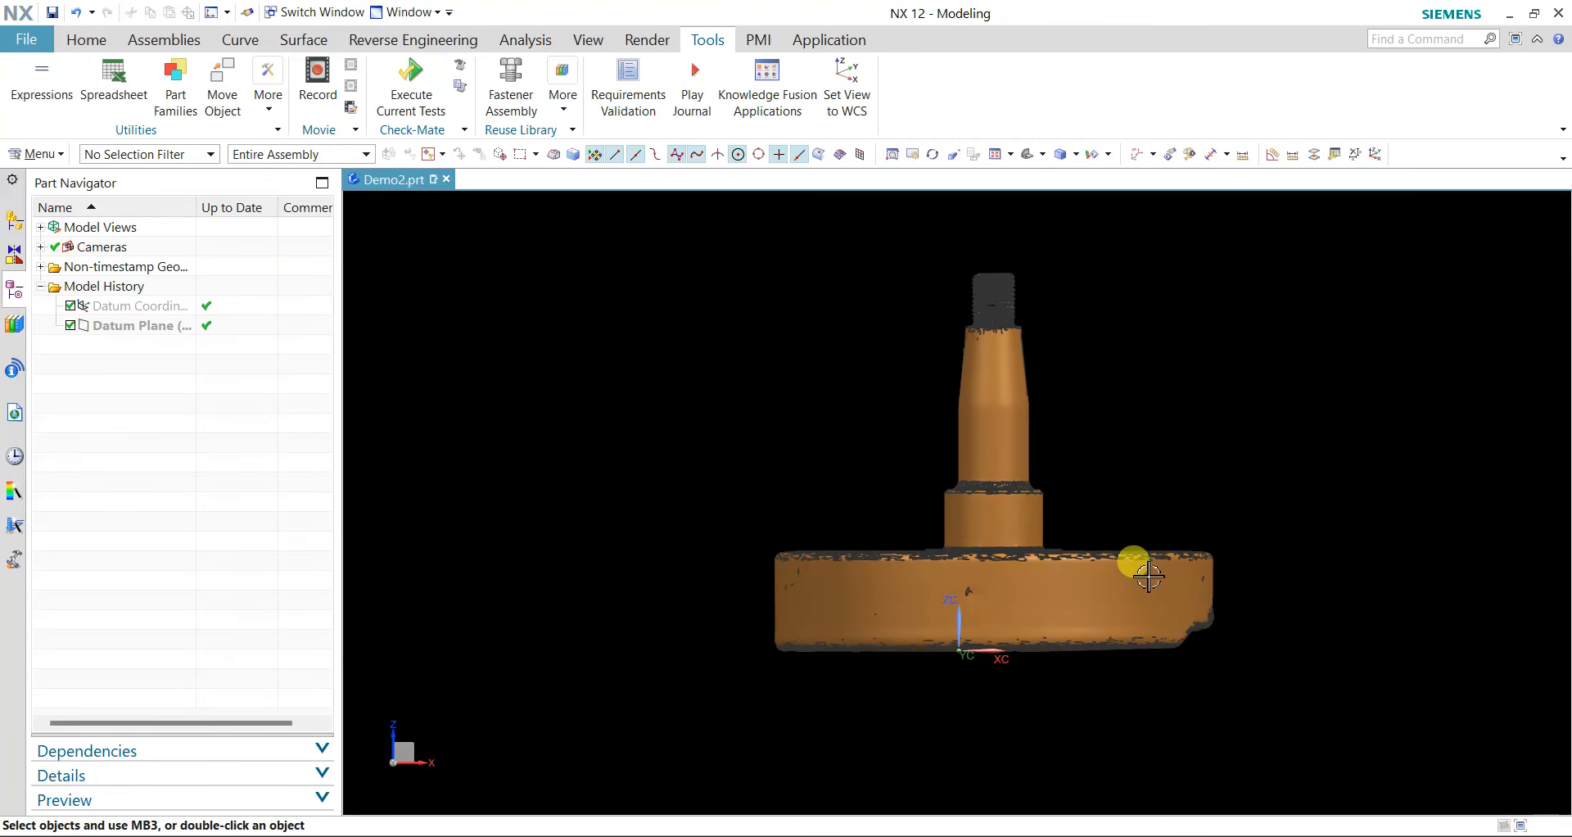
{"action": "scroll", "coordinate": [860, 665], "scroll_direction": "up", "scroll_amount": 2}
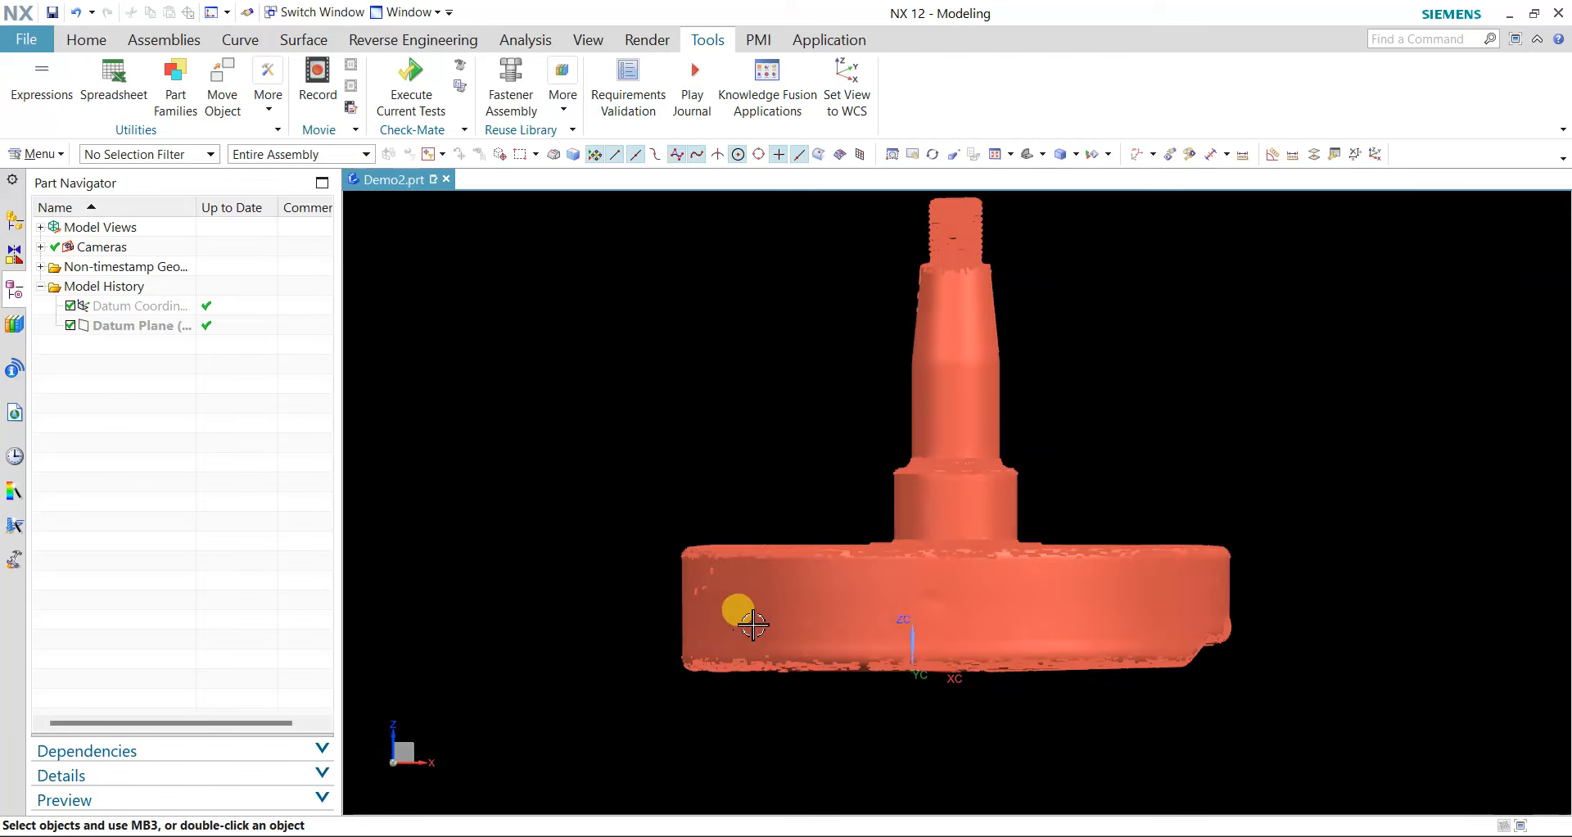
{"action": "left_click", "coordinate": [1187, 614]}
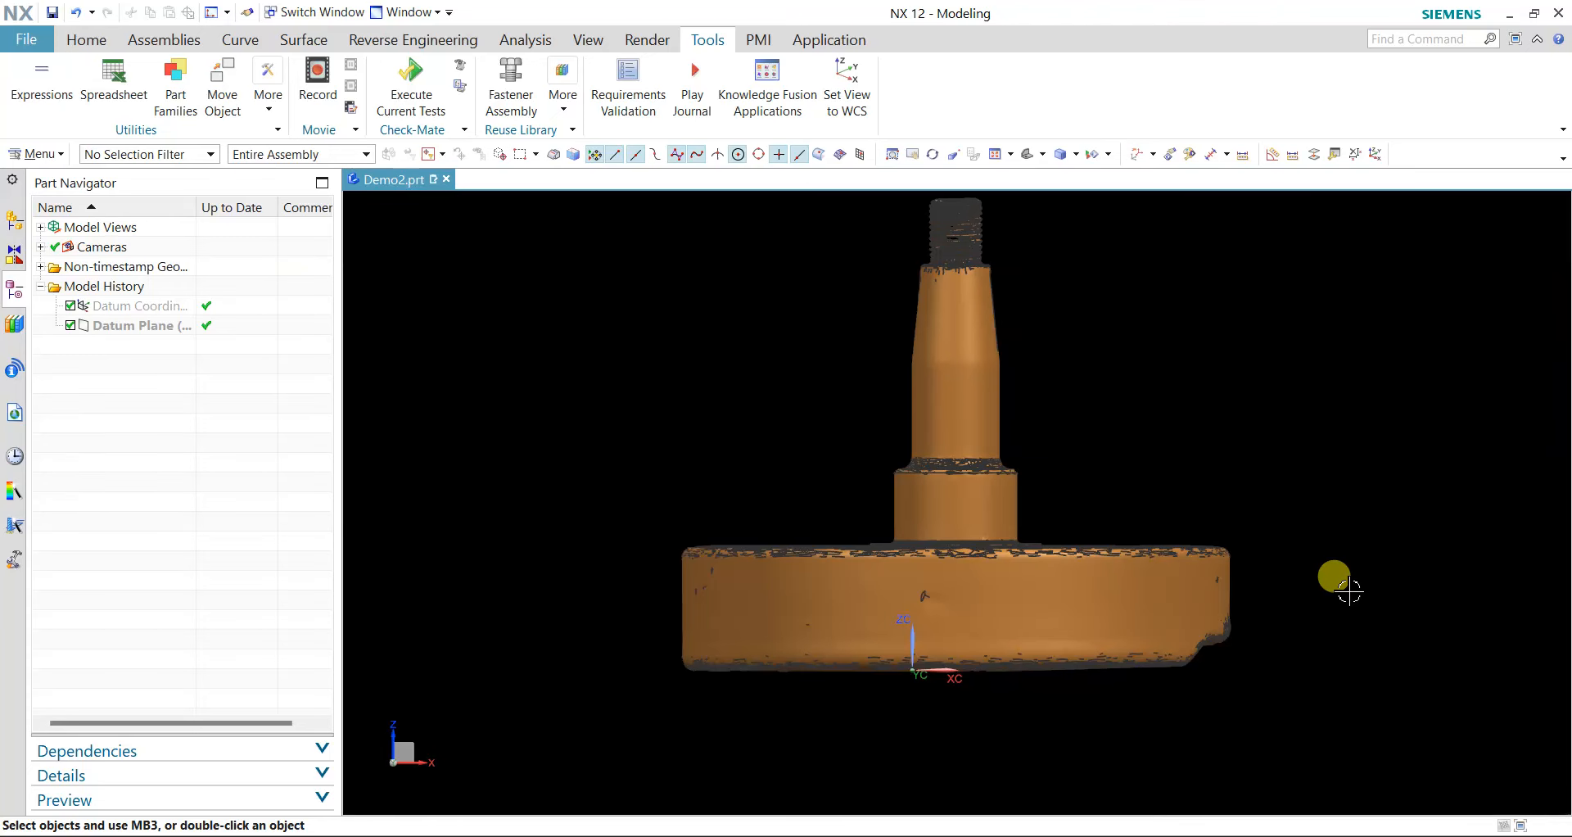
{"action": "scroll", "coordinate": [1349, 590], "scroll_direction": "up", "scroll_amount": 1}
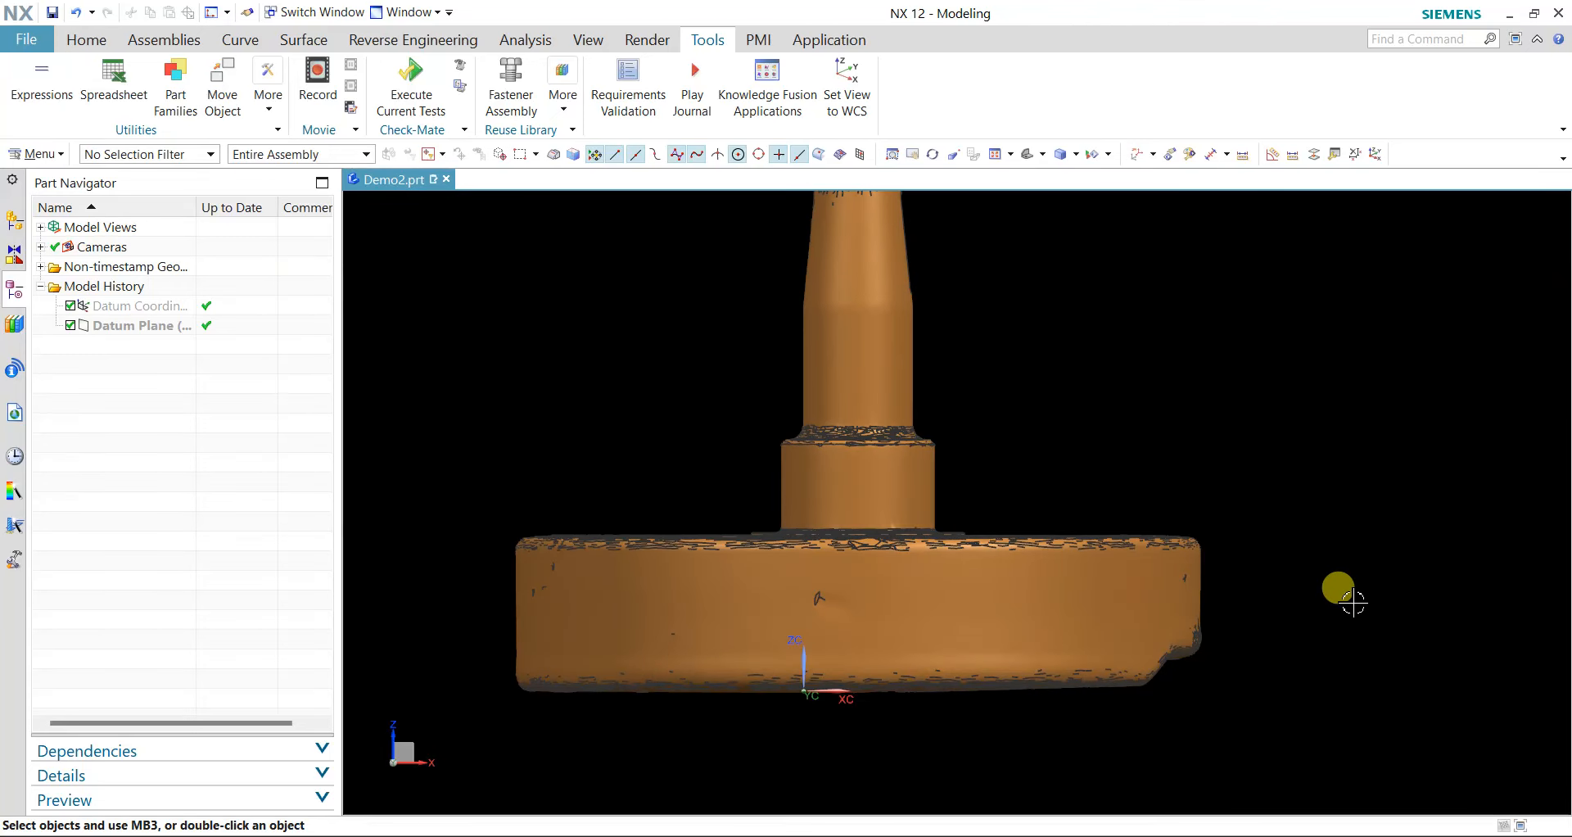
{"action": "scroll", "coordinate": [1351, 602], "scroll_direction": "down", "scroll_amount": 1}
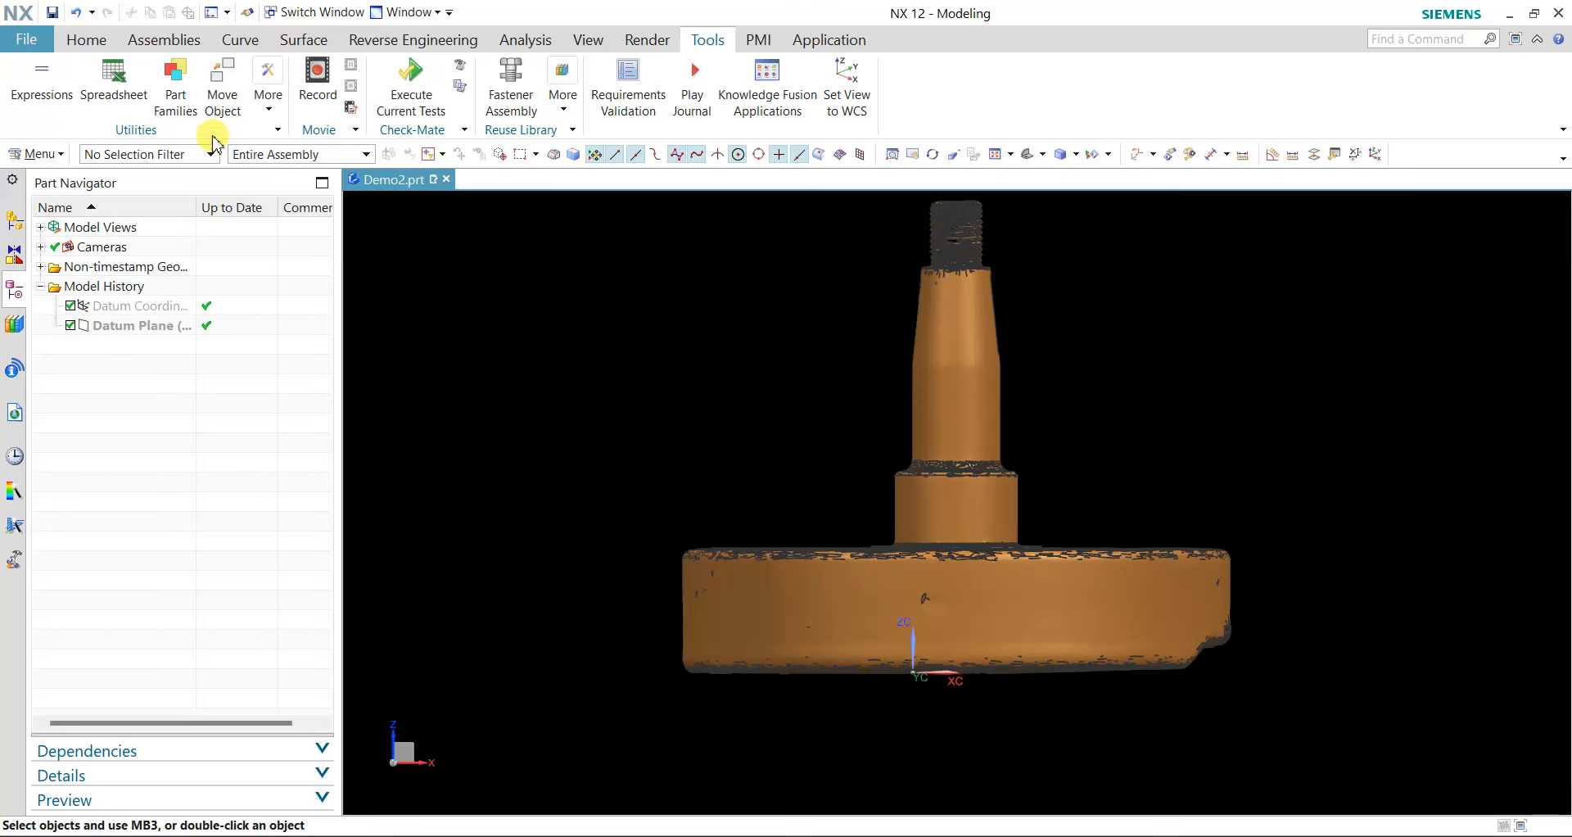
- Section the facet body with a plane offset 20 along ZC, outputting sampled points at a sample distance of 1.0
{"action": "left_click", "coordinate": [240, 39]}
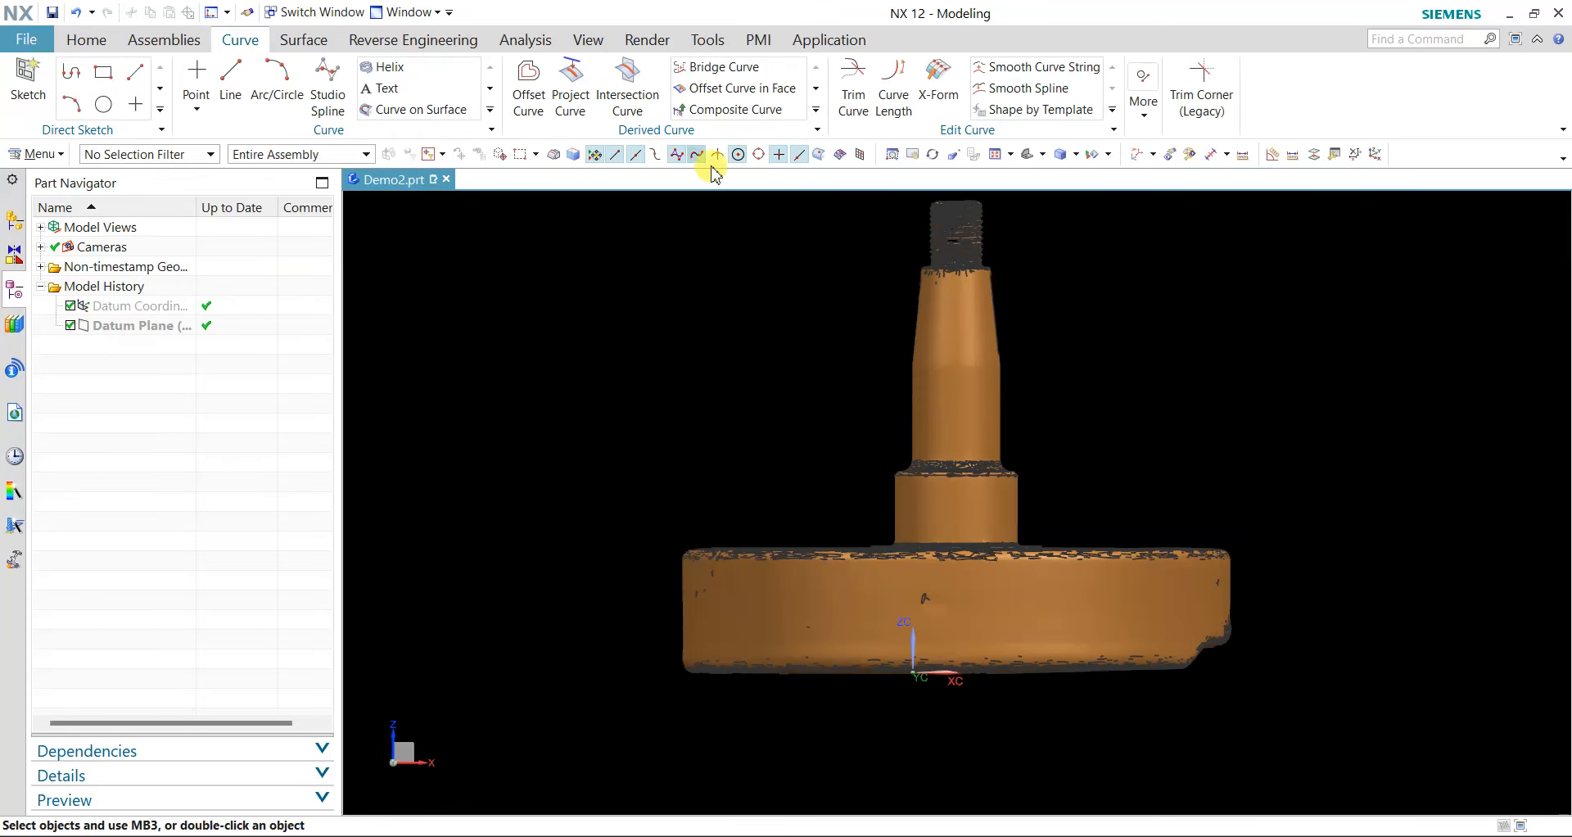
{"action": "left_click", "coordinate": [818, 117]}
{"action": "left_click", "coordinate": [721, 193]}
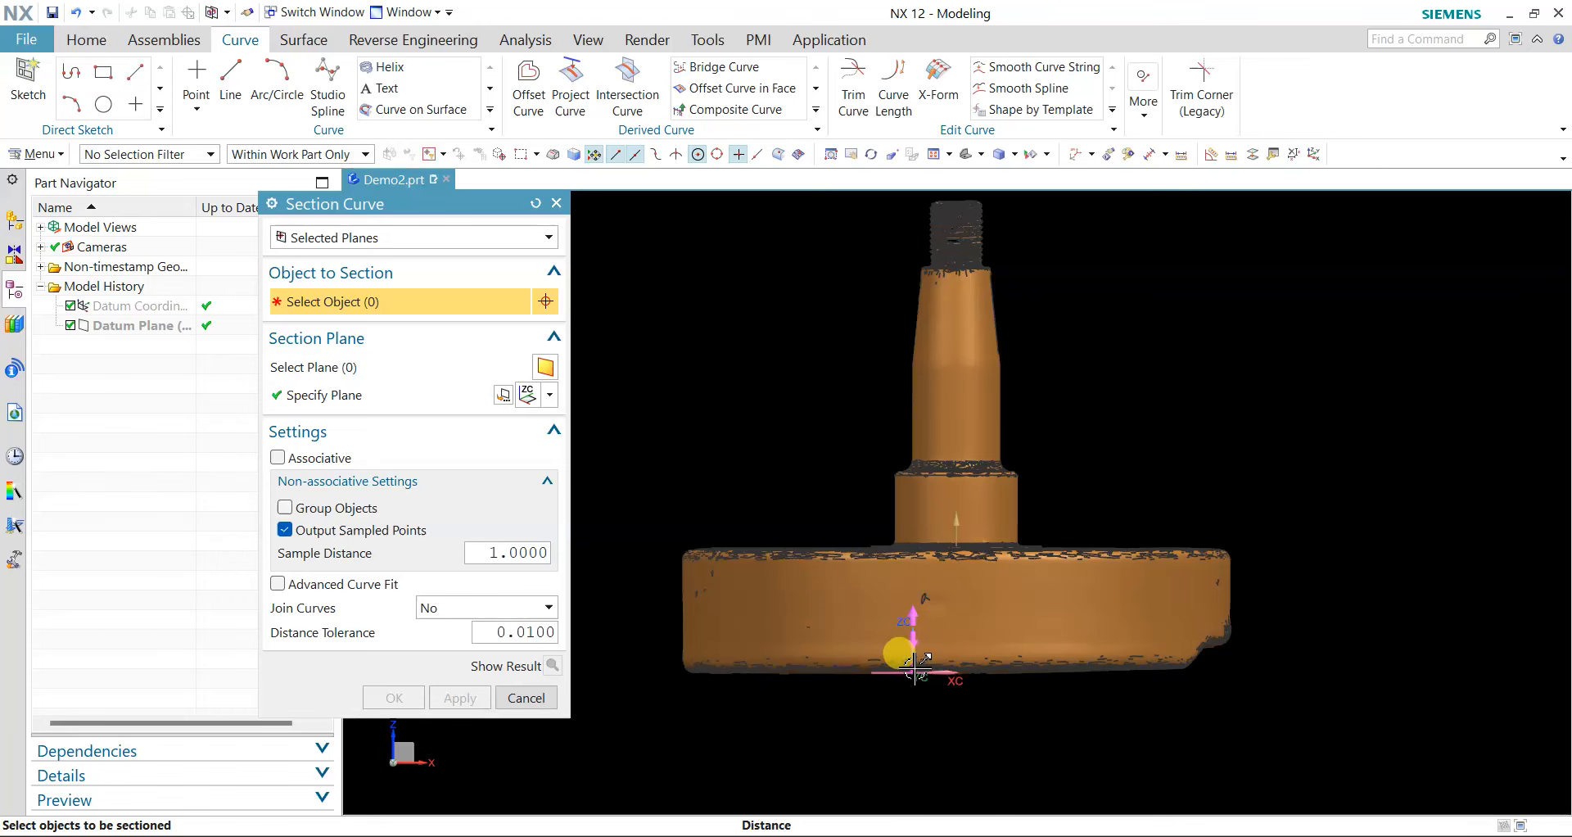
{"action": "left_click_drag", "start_coordinate": [915, 667], "coordinate": [918, 582]}
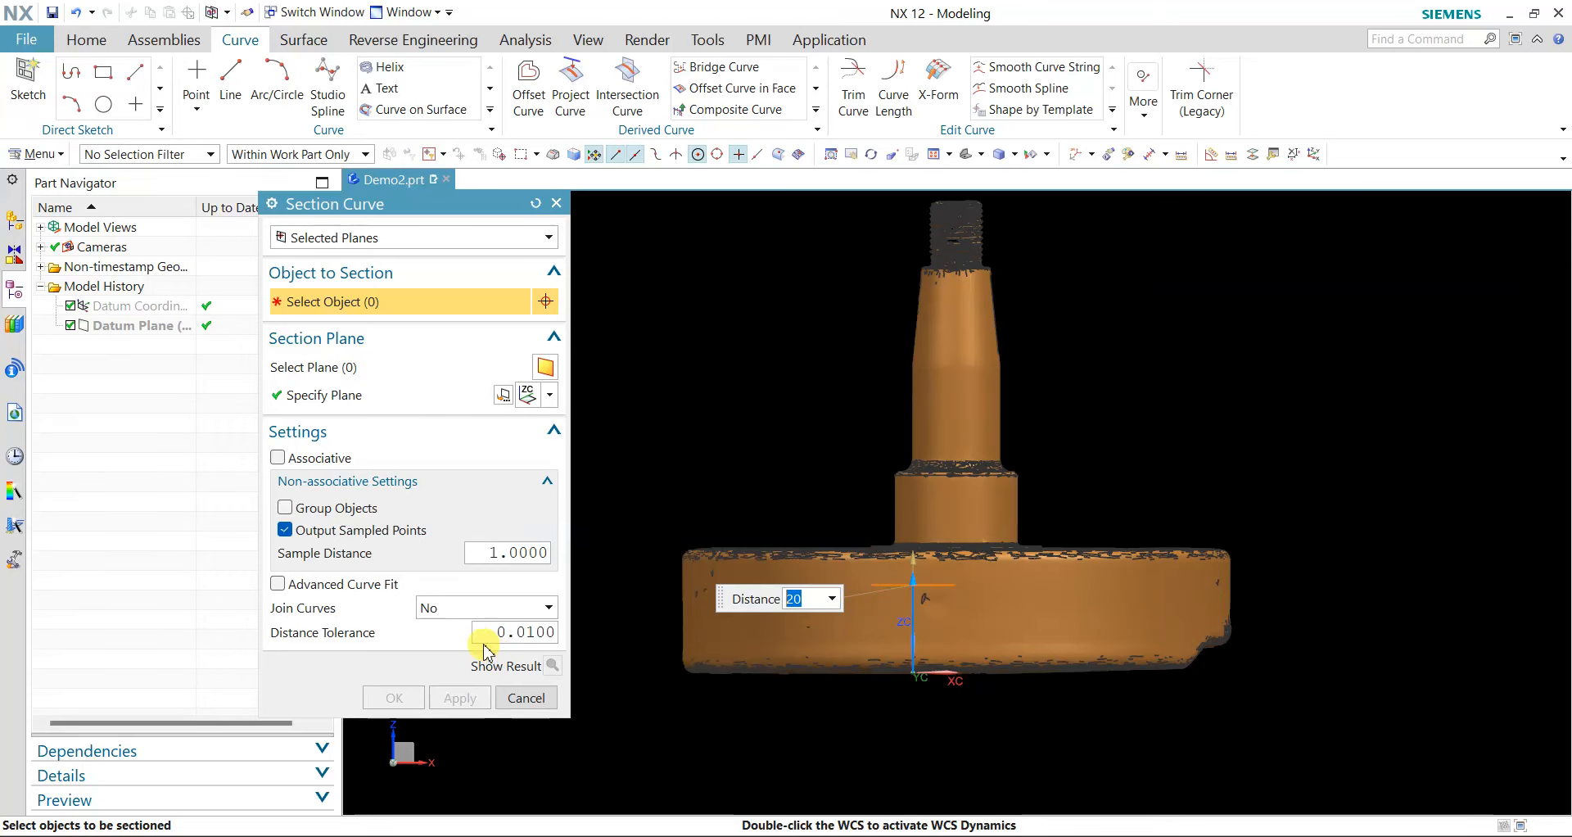
{"action": "scroll", "coordinate": [946, 605], "scroll_direction": "up", "scroll_amount": 5}
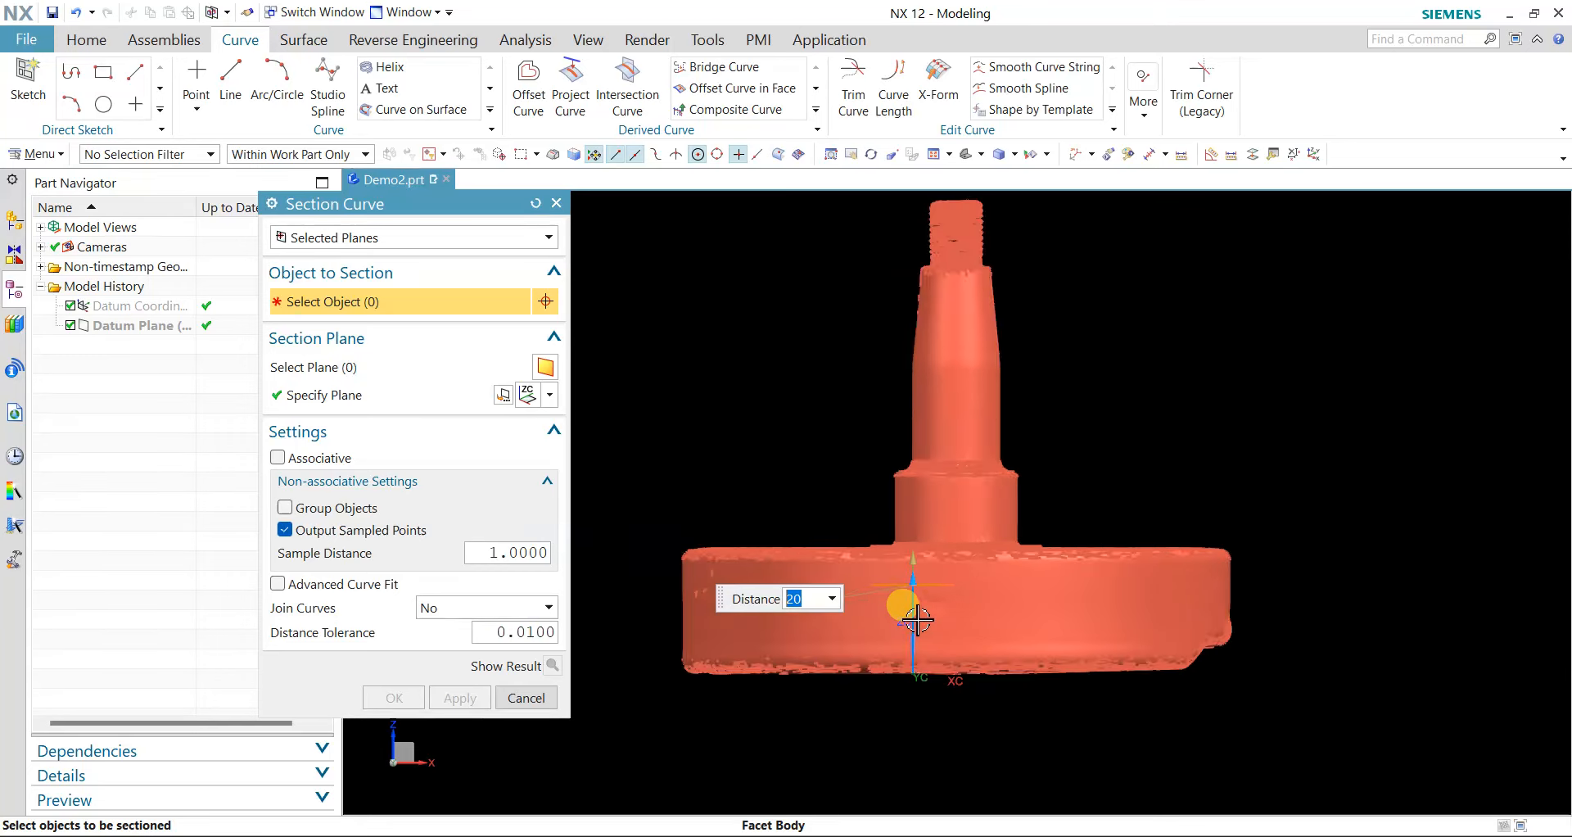
{"action": "scroll", "coordinate": [983, 631], "scroll_direction": "down", "scroll_amount": 1}
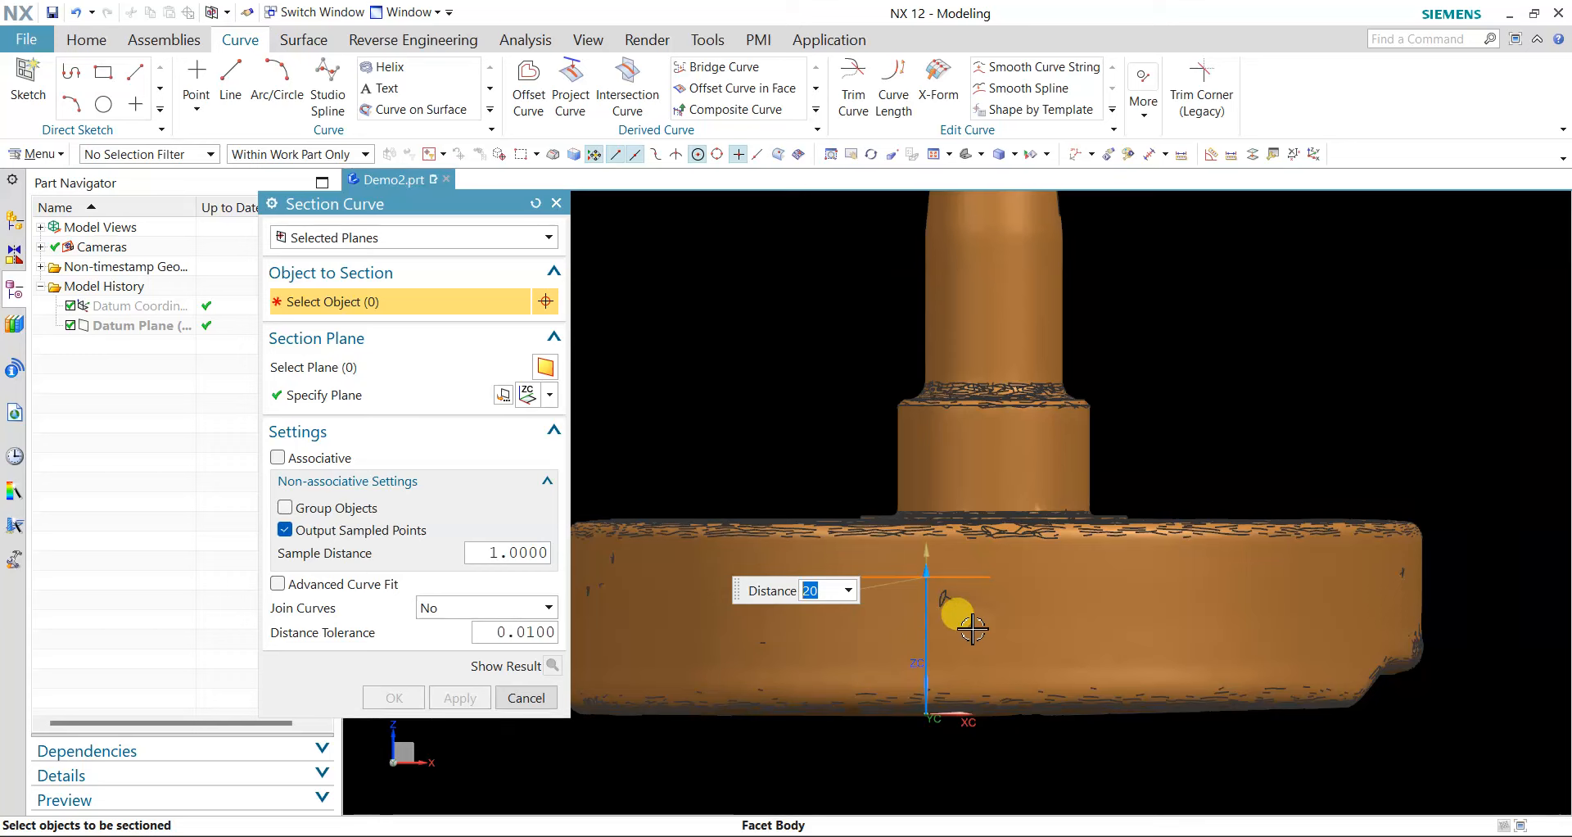
{"action": "scroll", "coordinate": [1051, 657], "scroll_direction": "down", "scroll_amount": 1}
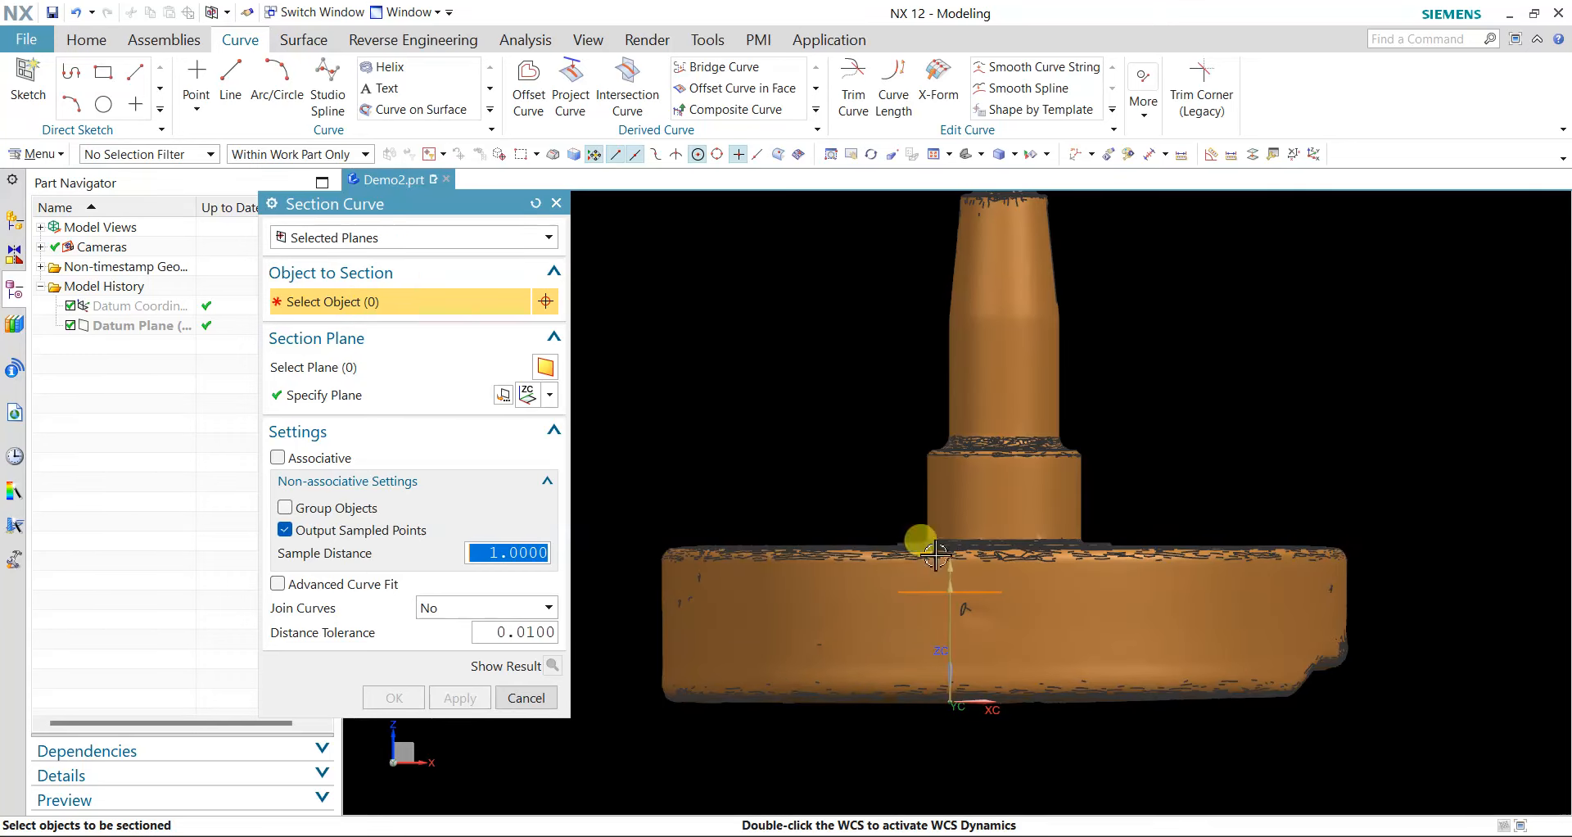
{"action": "left_click", "coordinate": [1077, 606]}
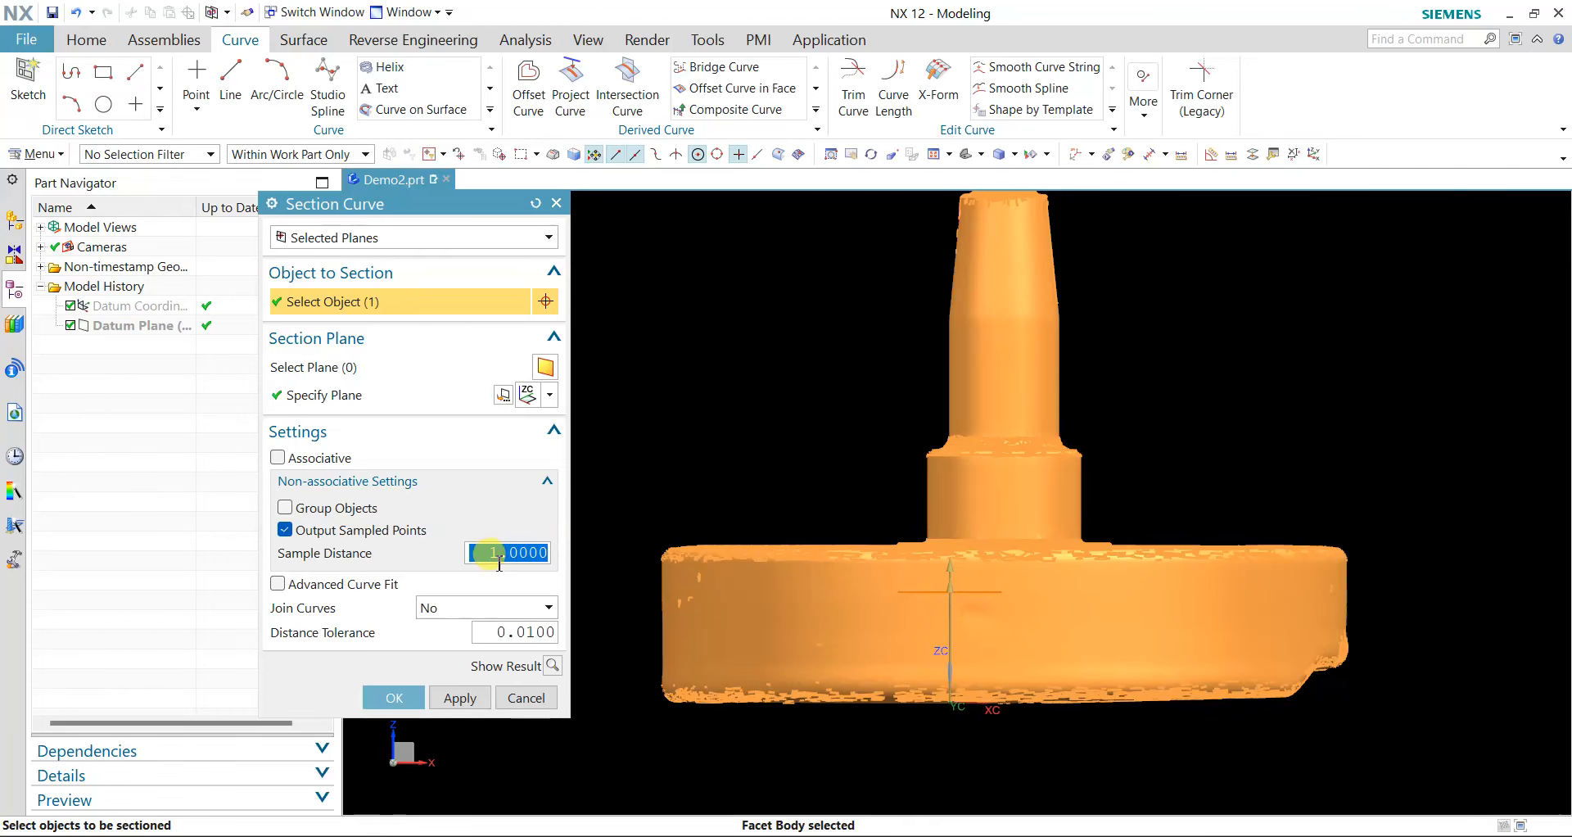
{"action": "left_click", "coordinate": [396, 697]}
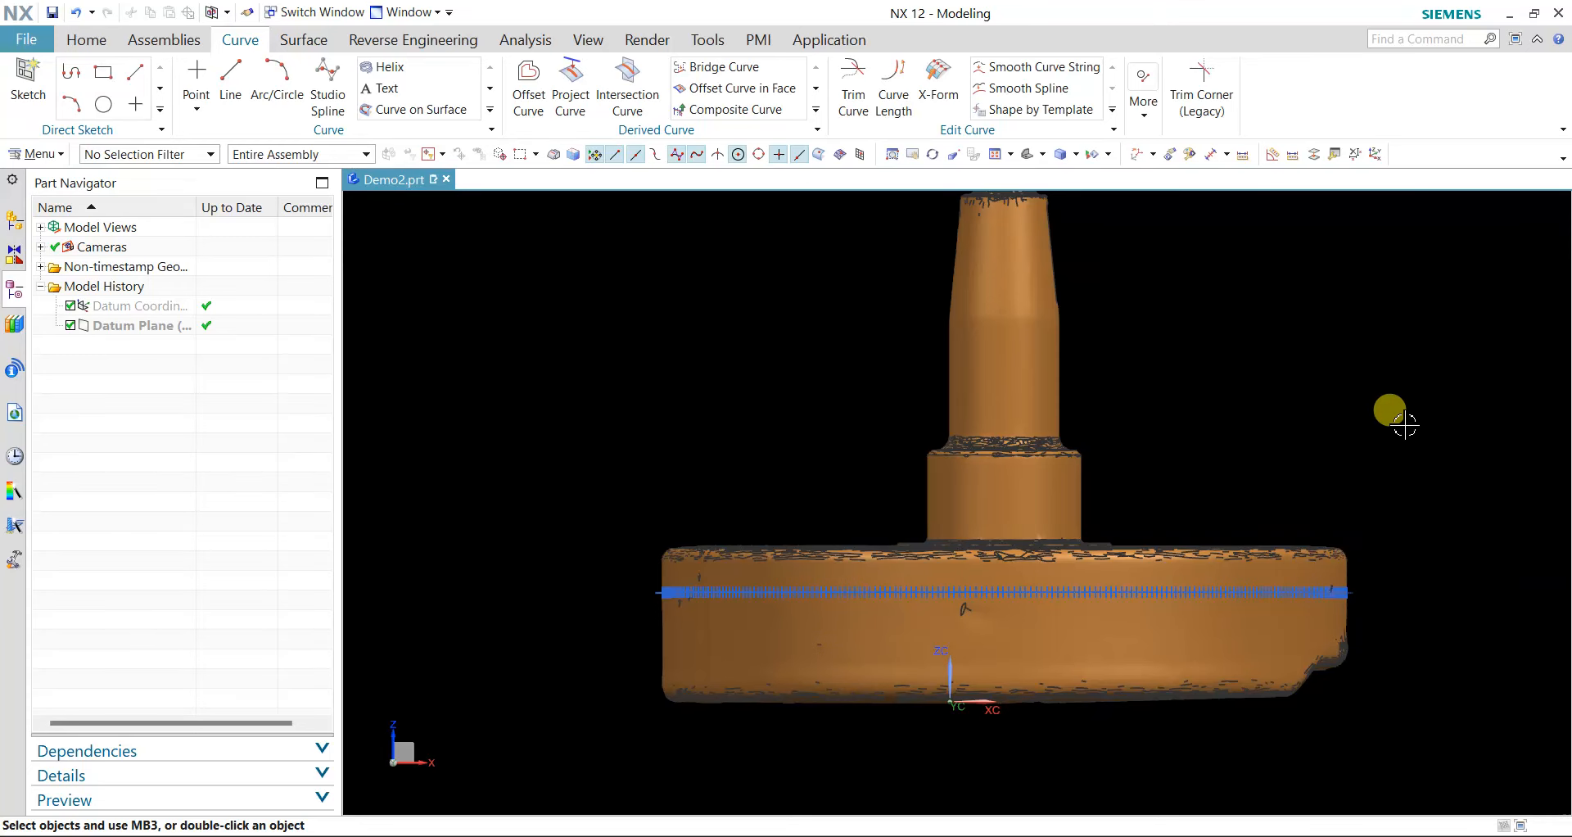
- Hide the facet body so only the sampled section points are displayed
{"action": "middle_click_drag", "start_coordinate": [1405, 424], "coordinate": [1365, 446]}
{"action": "right_click", "coordinate": [1021, 364]}
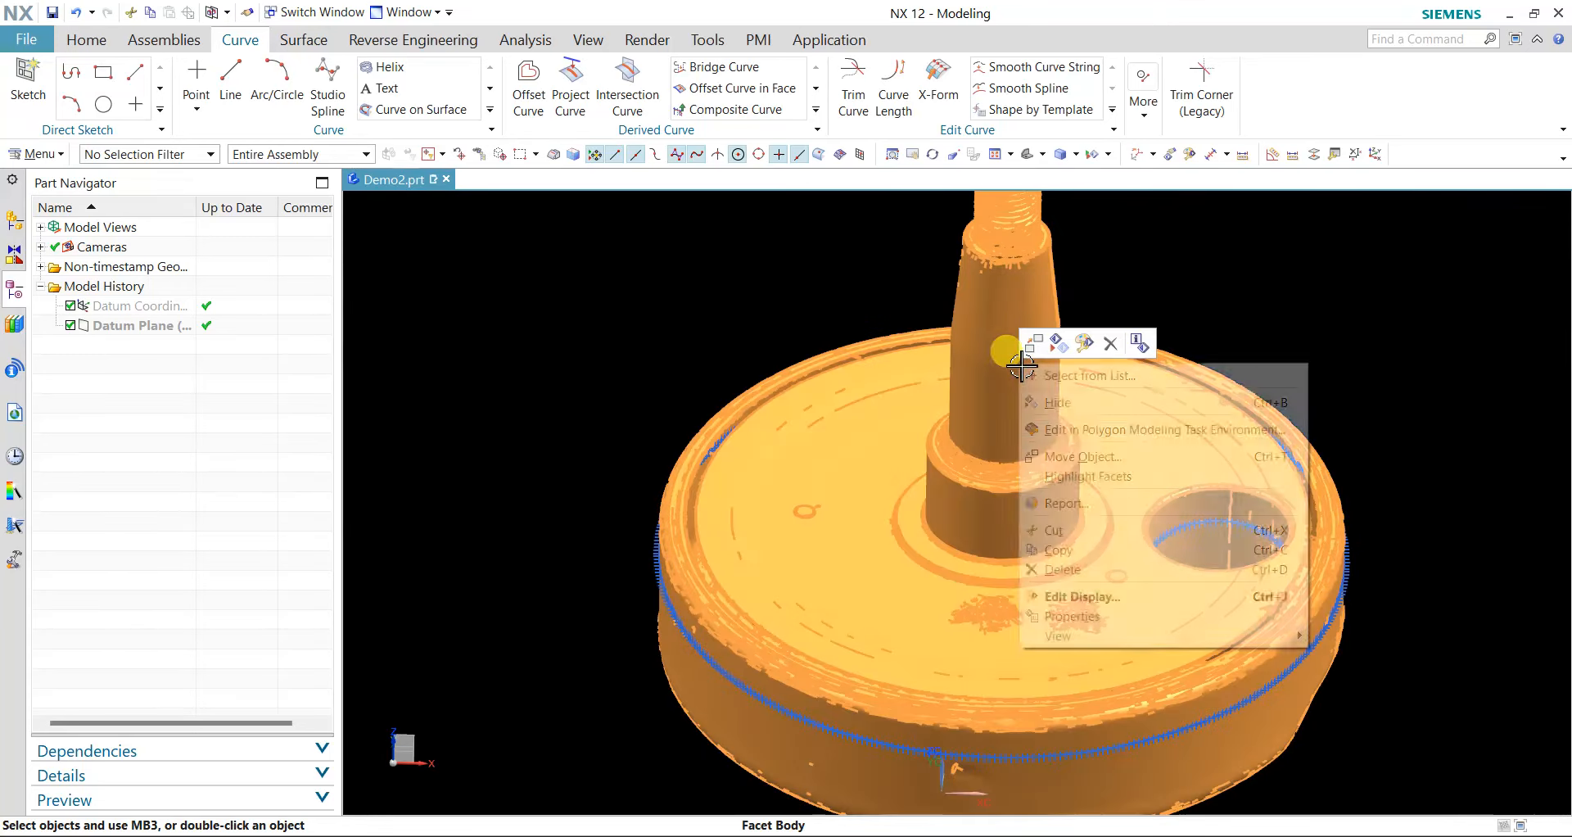
{"action": "left_click", "coordinate": [1060, 402]}
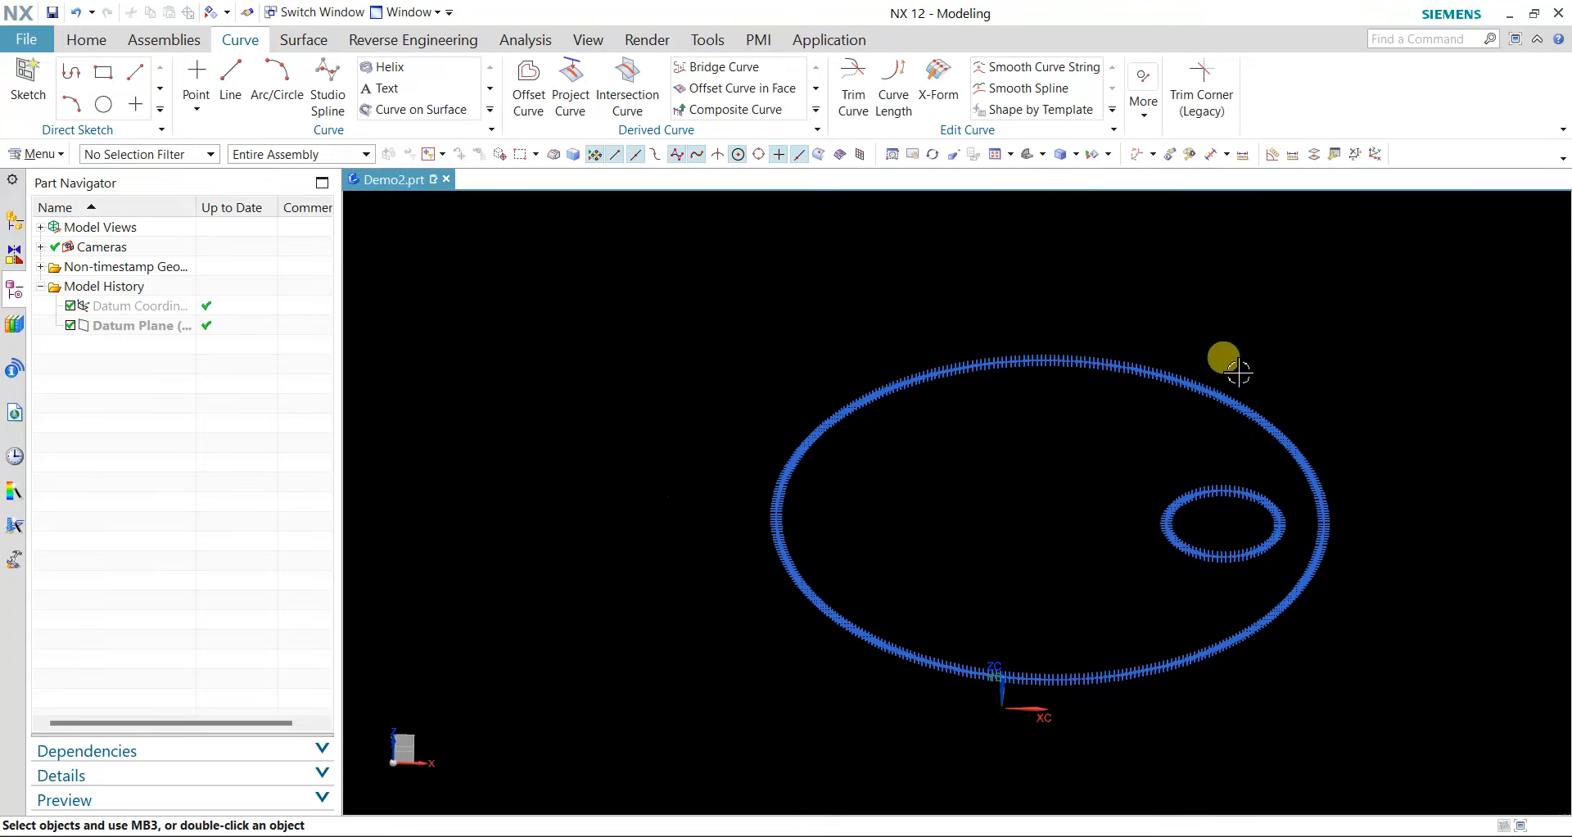
- Set the view to the WCS, restrict selection to points, and delete all sampled points around the small off-centre hole
{"action": "middle_click_drag", "start_coordinate": [1100, 401], "coordinate": [1127, 450]}
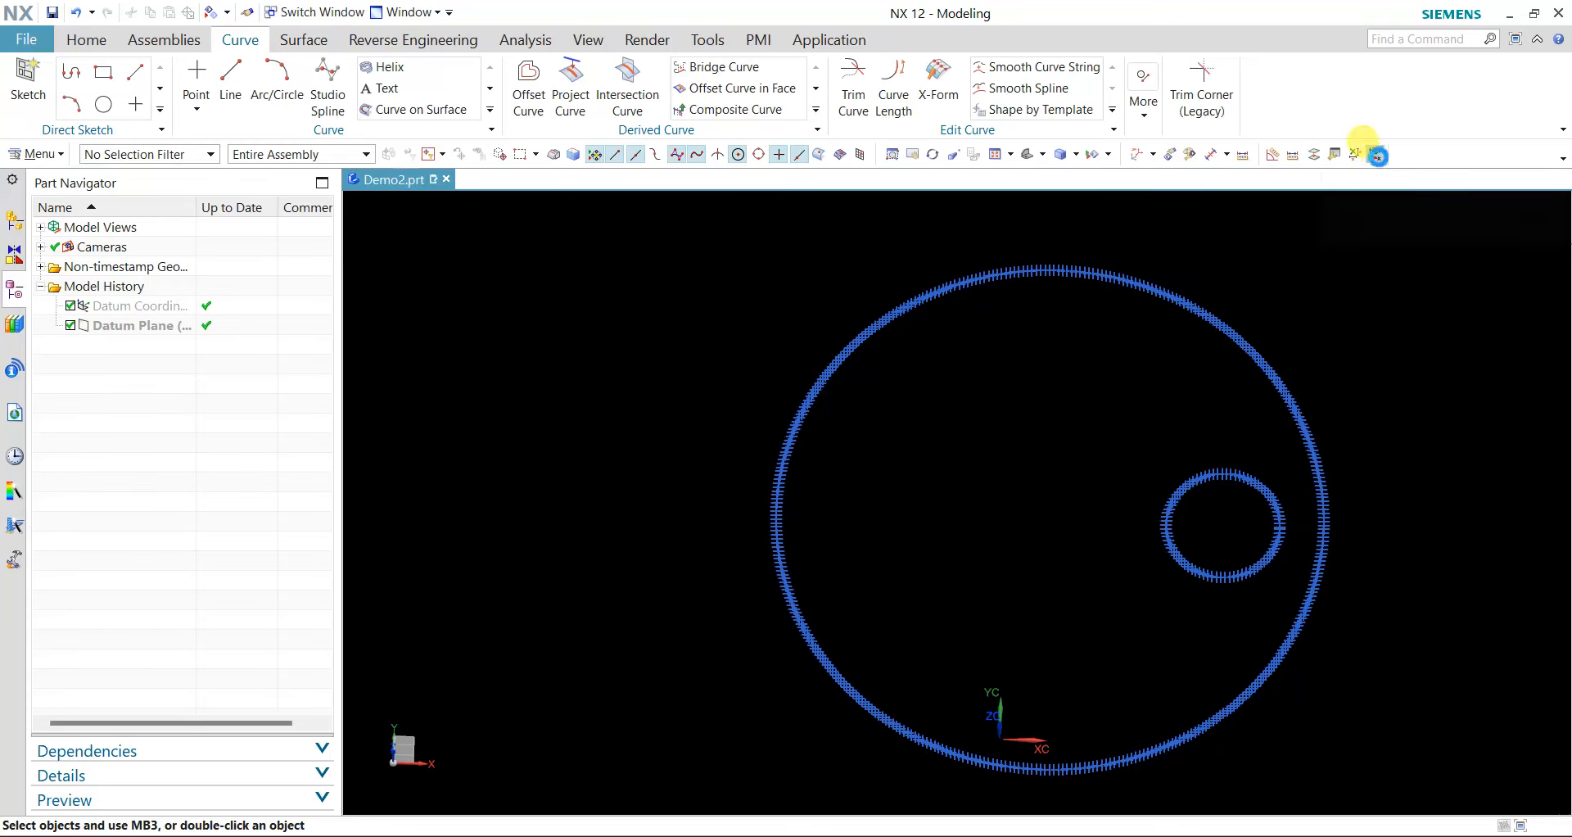
{"action": "left_click", "coordinate": [1375, 154]}
{"action": "scroll", "coordinate": [1379, 335], "scroll_direction": "down", "scroll_amount": 1}
{"action": "middle_click_drag", "start_coordinate": [1453, 347], "coordinate": [1333, 355], "text": "shift"}
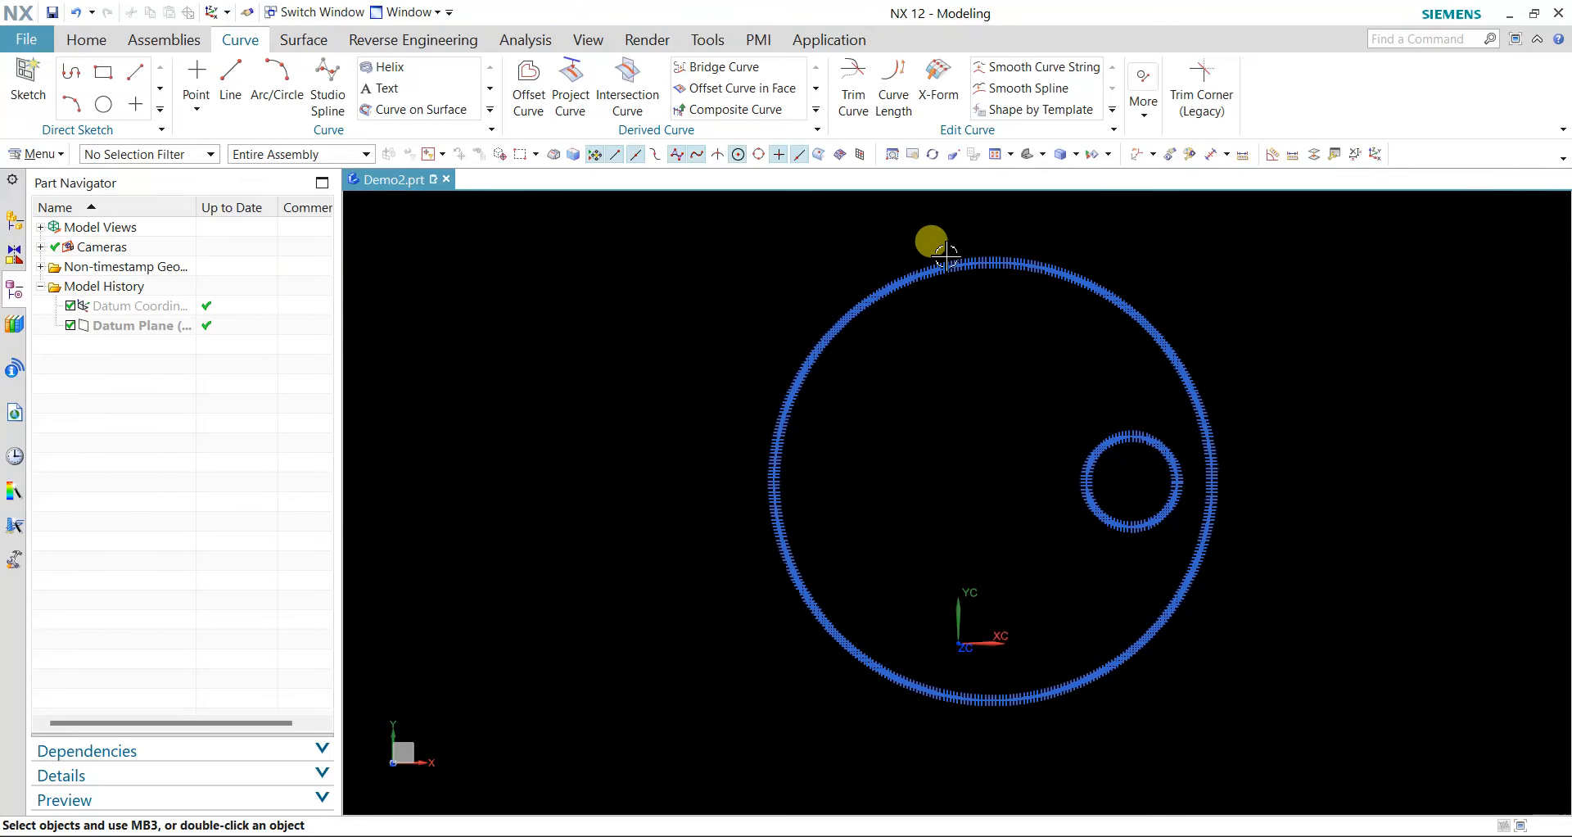
{"action": "scroll", "coordinate": [1328, 468], "scroll_direction": "up", "scroll_amount": 1}
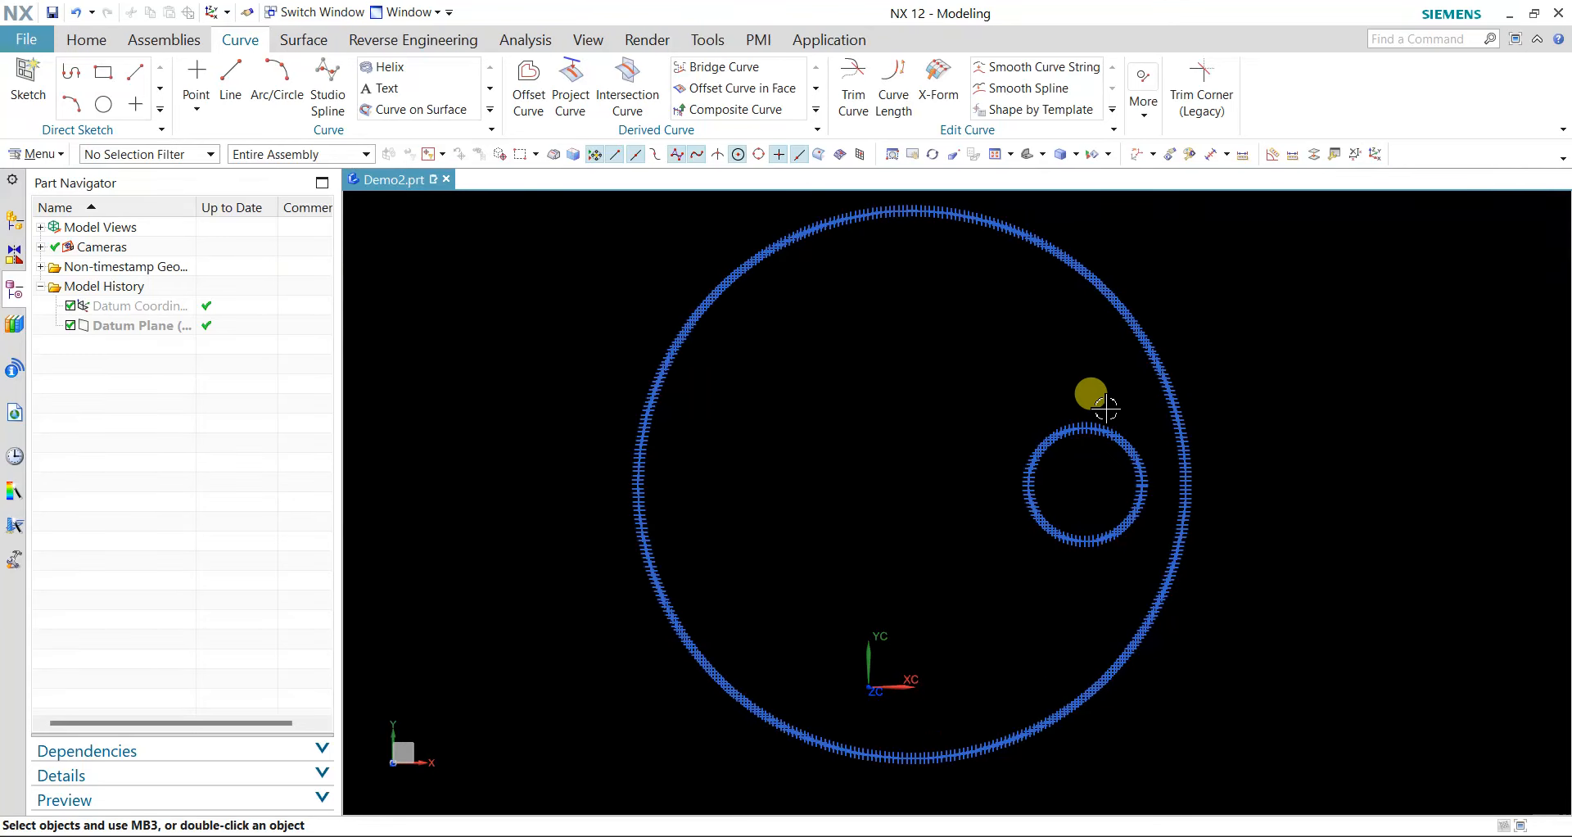
{"action": "scroll", "coordinate": [1138, 407], "scroll_direction": "up", "scroll_amount": 2}
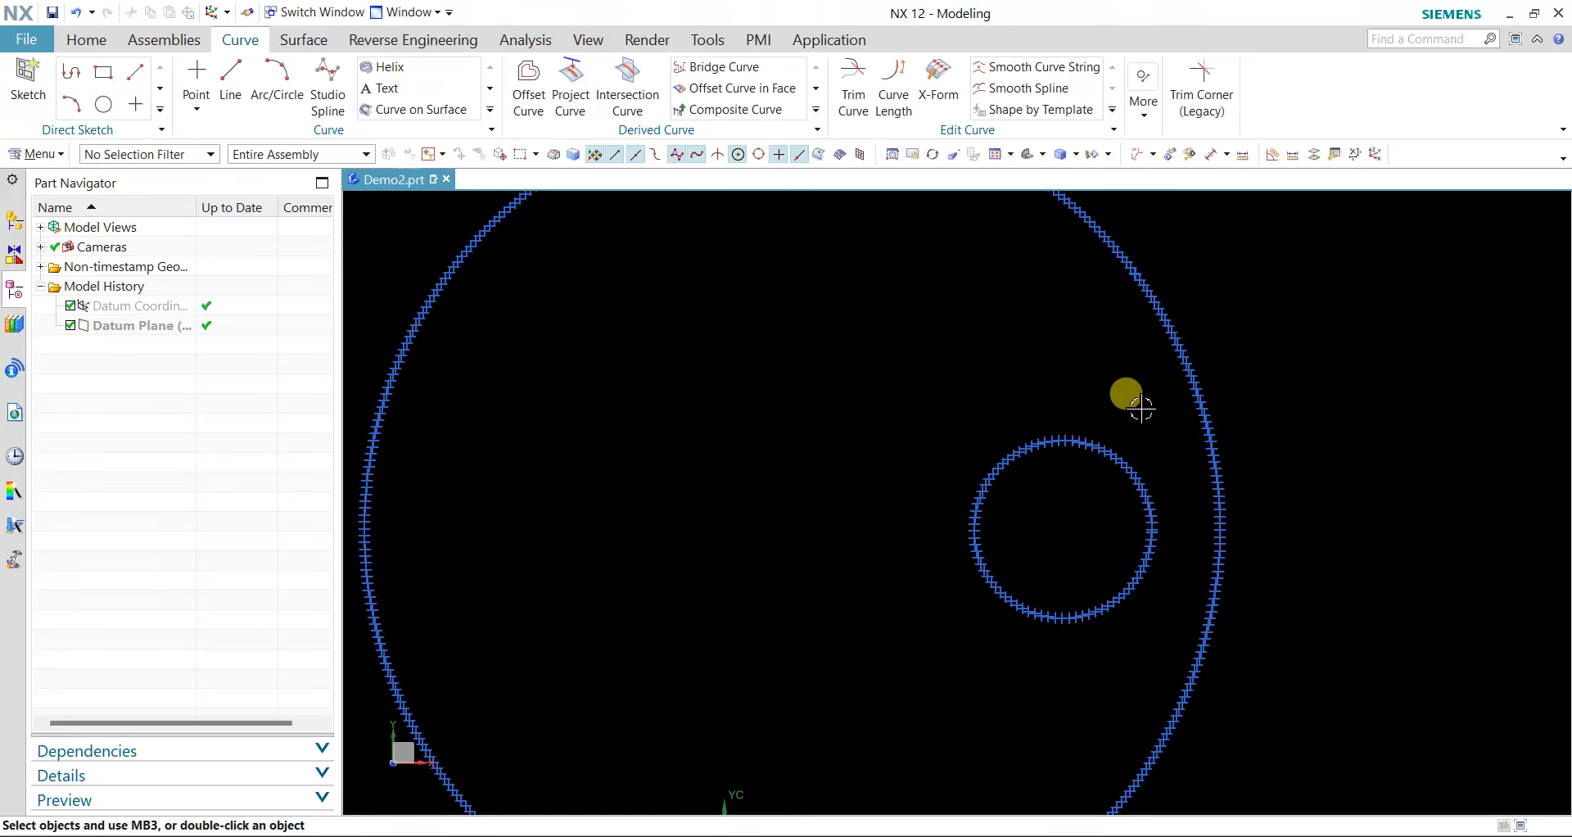
{"action": "left_click", "coordinate": [184, 160]}
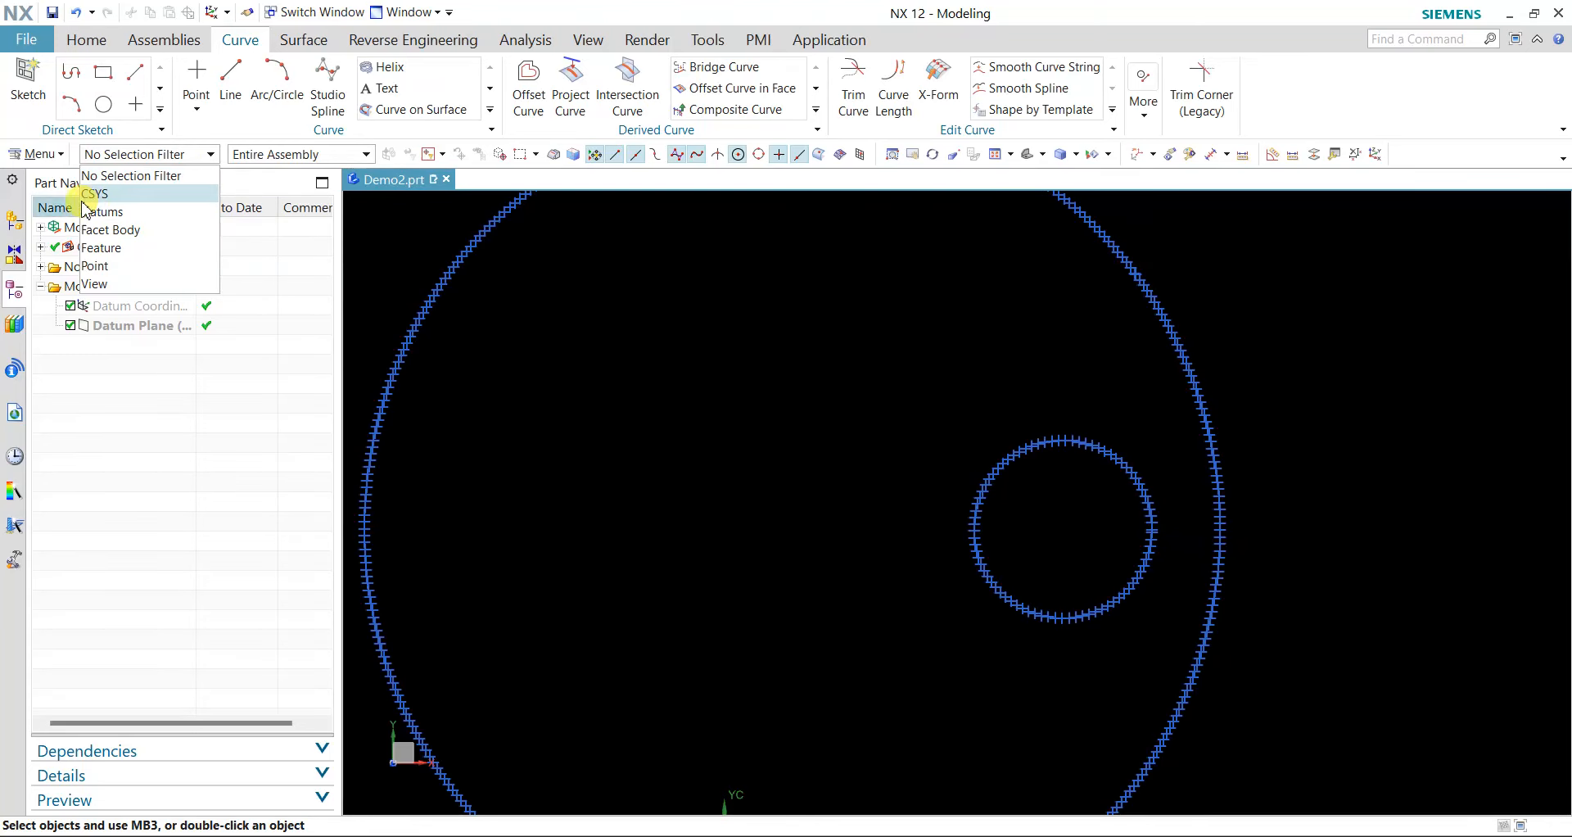
{"action": "left_click", "coordinate": [118, 266]}
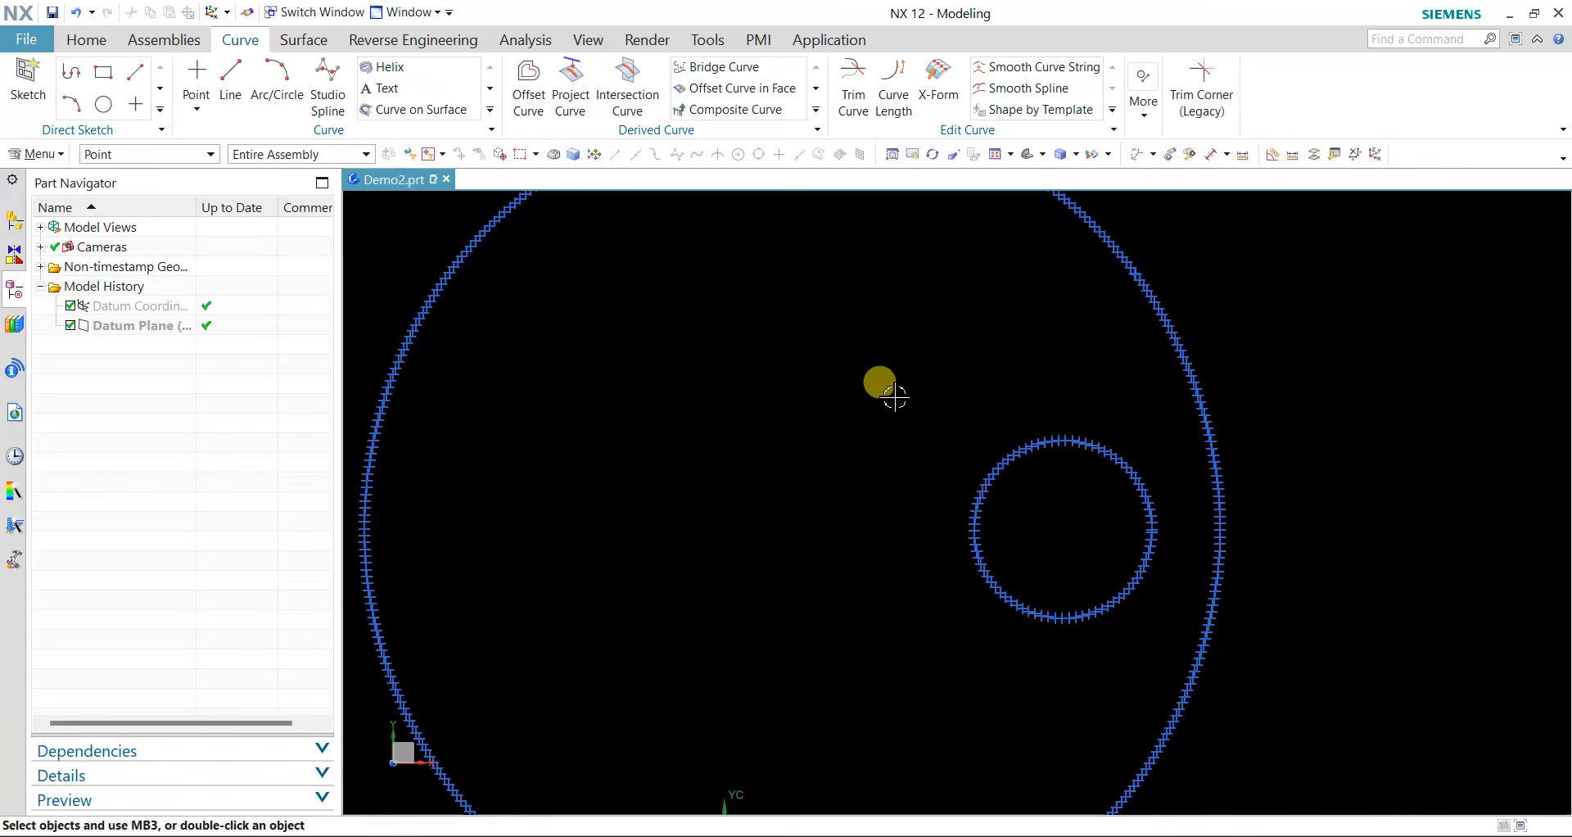
{"action": "left_click_drag", "start_coordinate": [895, 396], "coordinate": [1159, 659]}
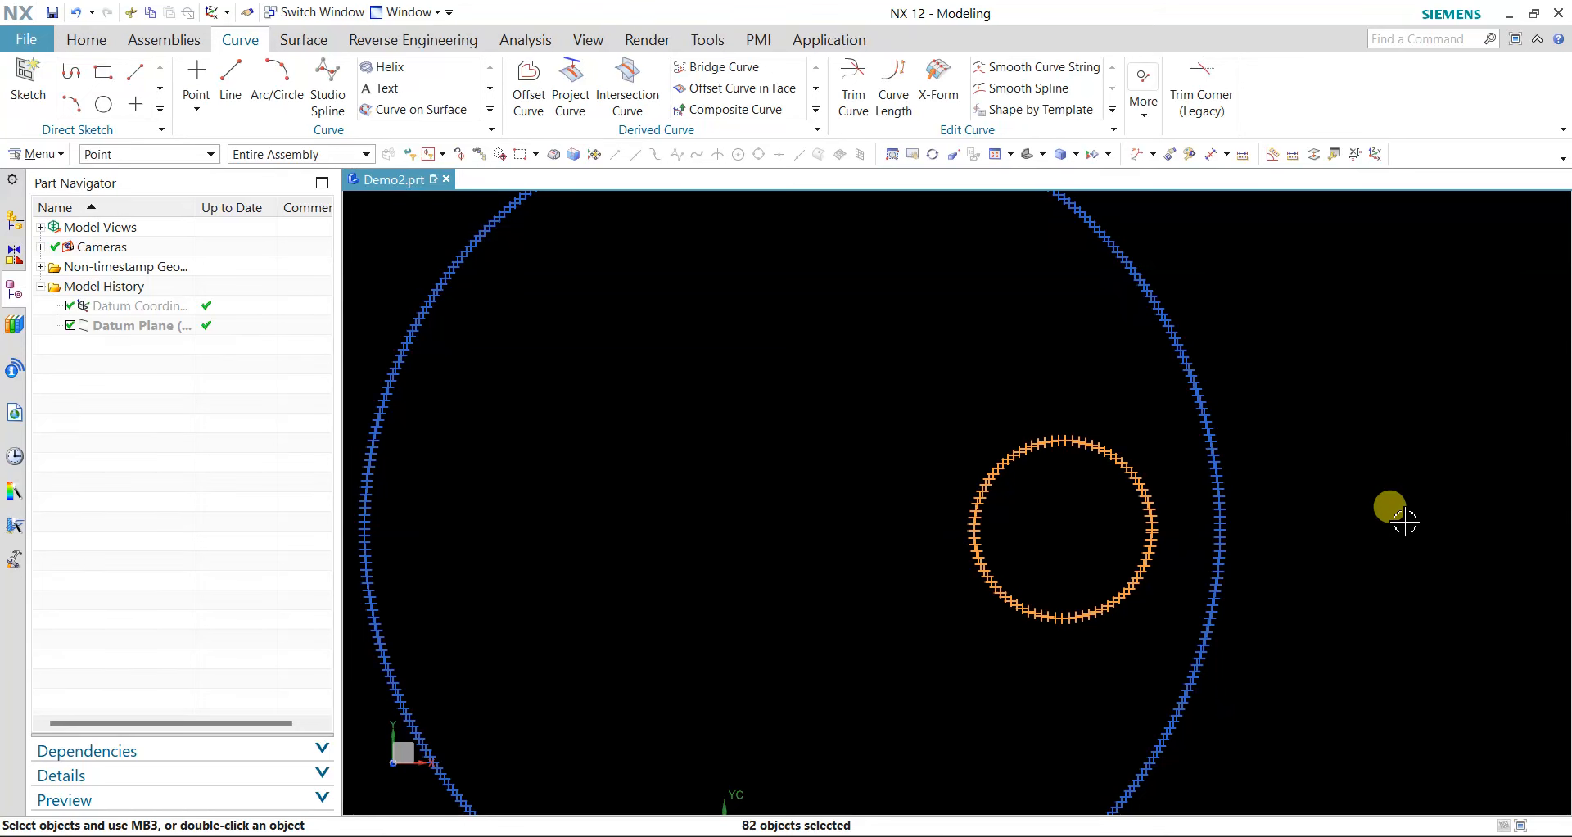
{"action": "key", "text": "Delete"}
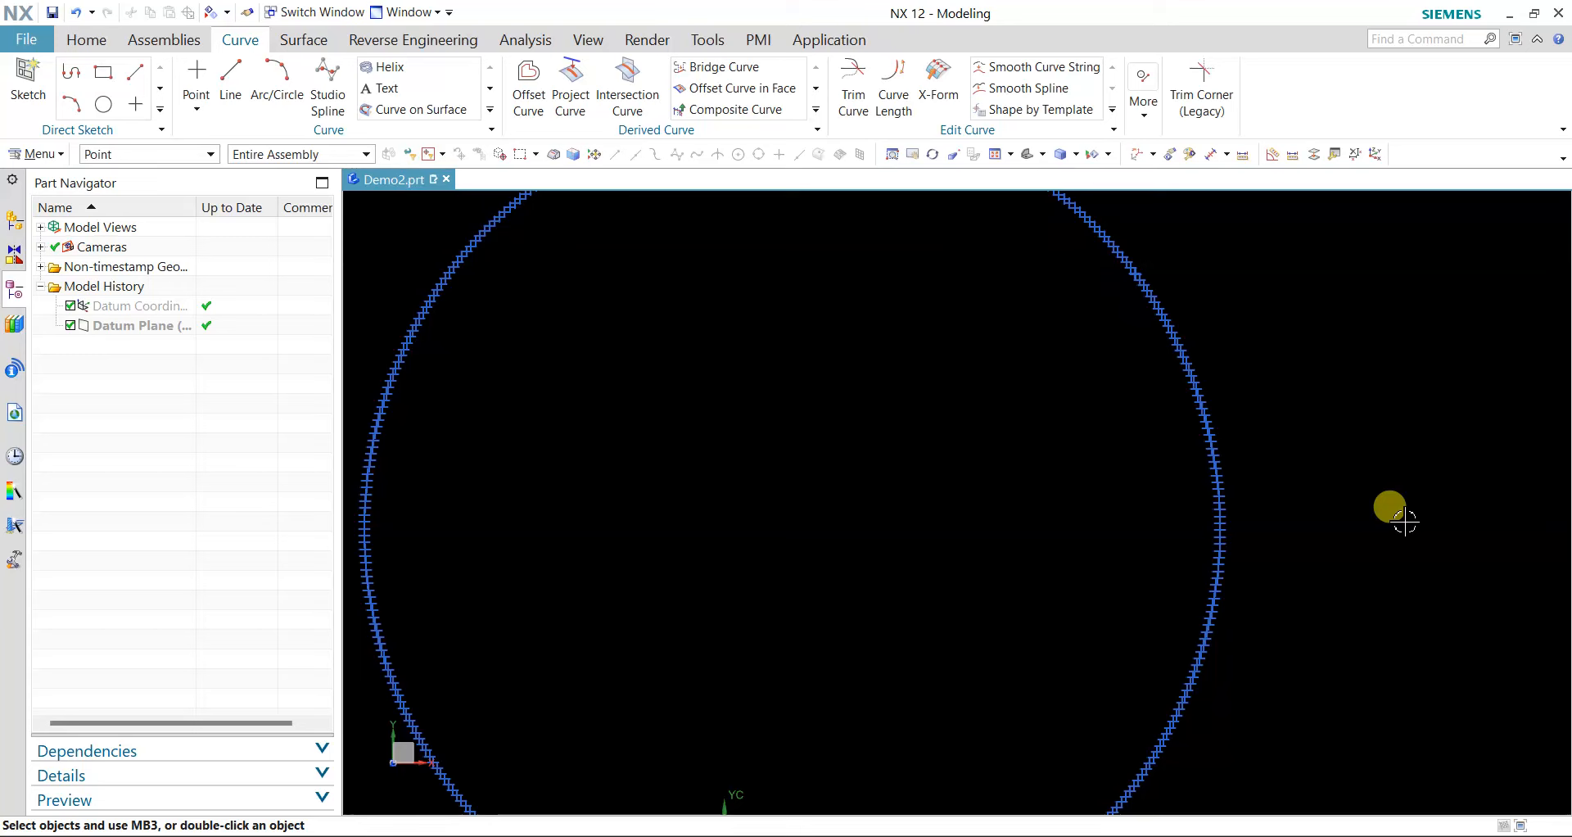
- Fit a closed circle through all the remaining sampled points of the disc's outer section using Fit Curve
{"action": "scroll", "coordinate": [1405, 520], "scroll_direction": "down", "scroll_amount": 3}
{"action": "middle_click_drag", "start_coordinate": [1403, 518], "coordinate": [1302, 489], "text": "shift"}
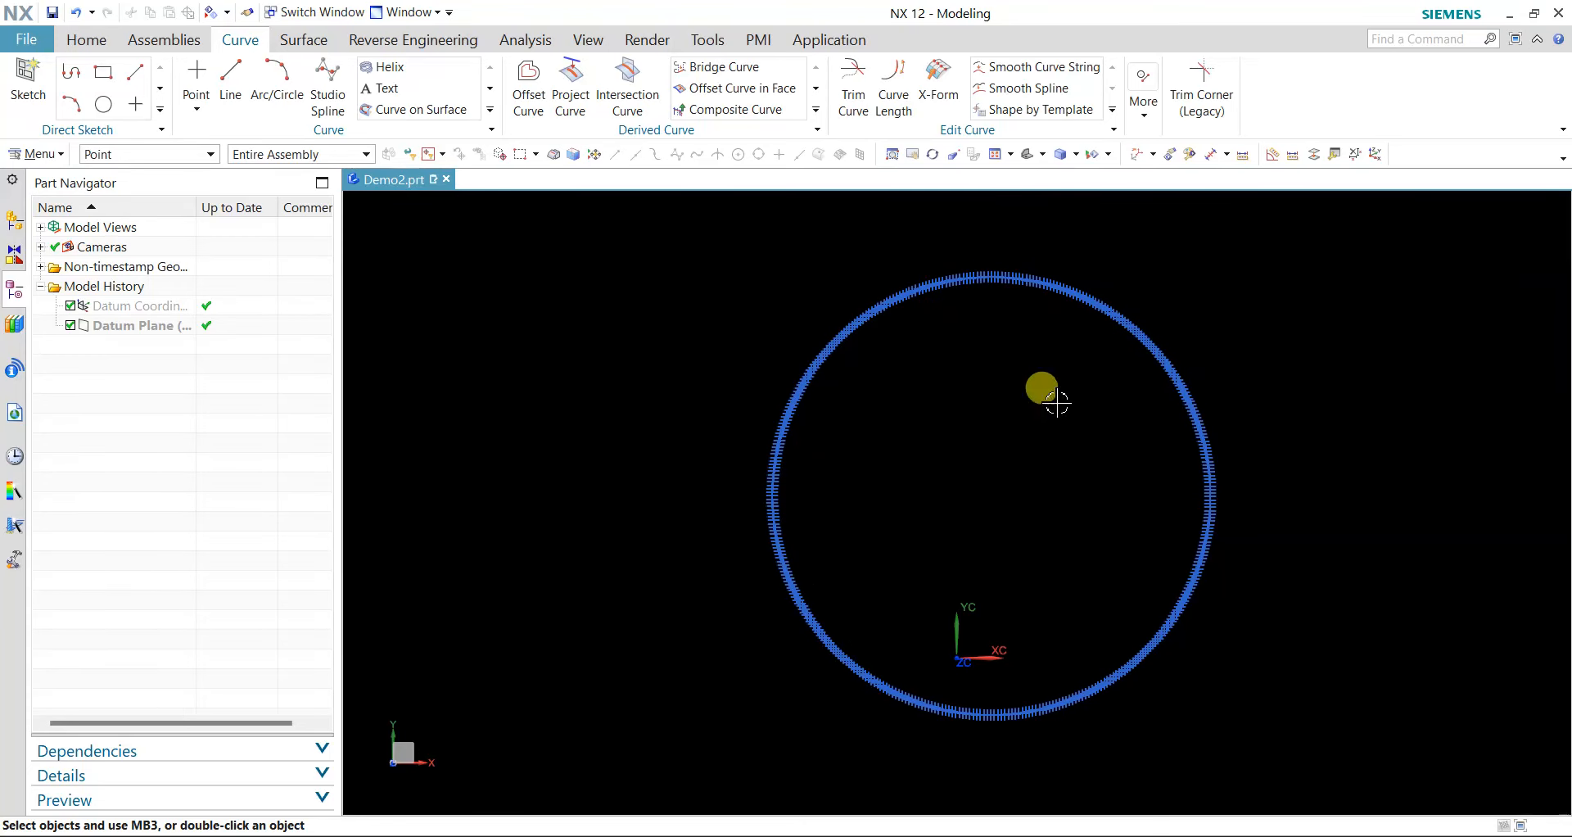
{"action": "left_click", "coordinate": [364, 41]}
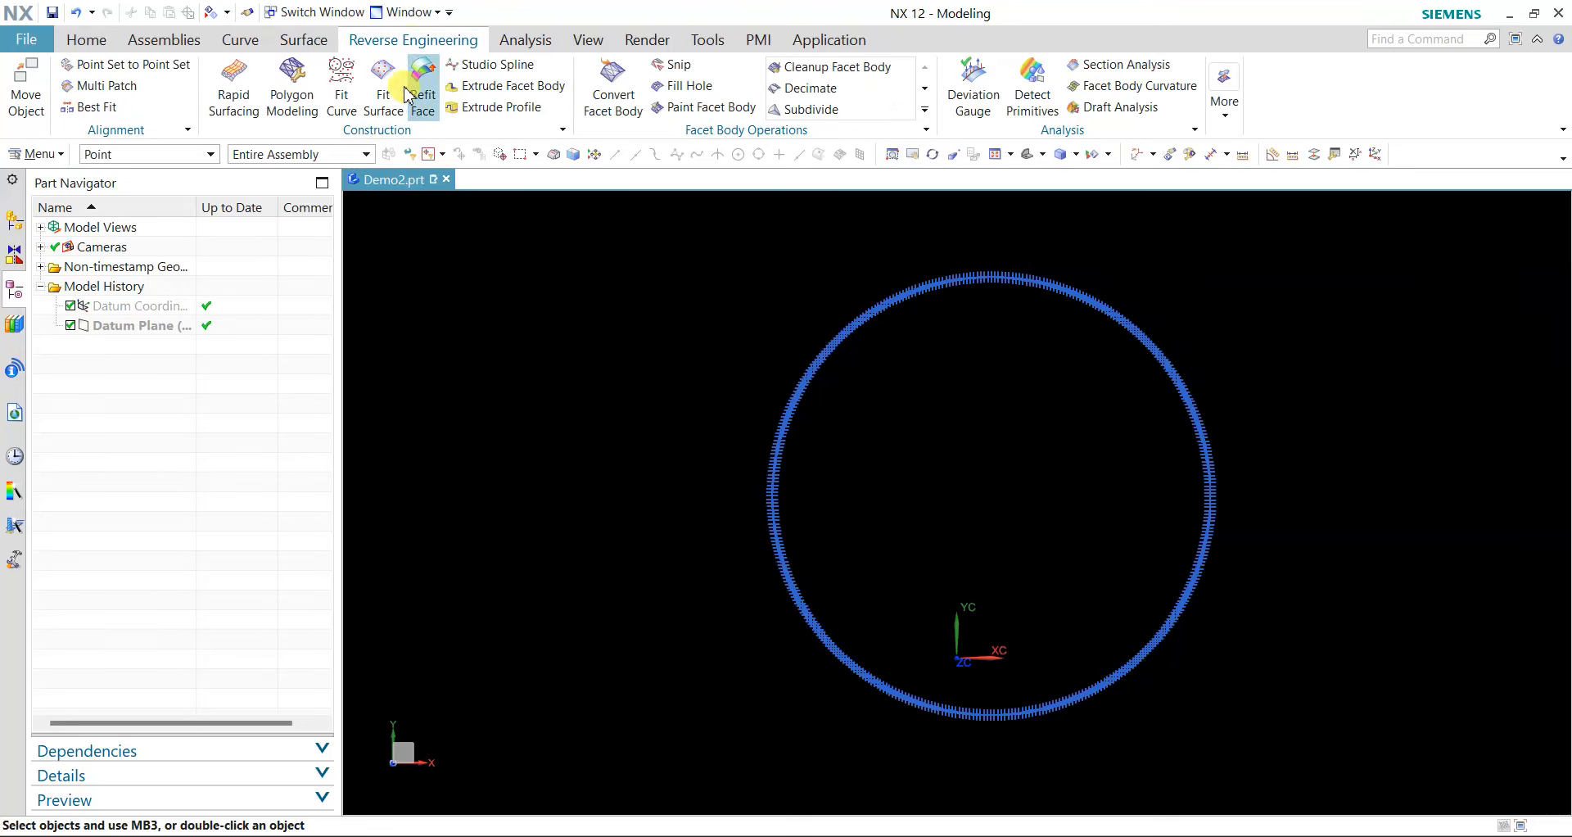
{"action": "left_click", "coordinate": [340, 82]}
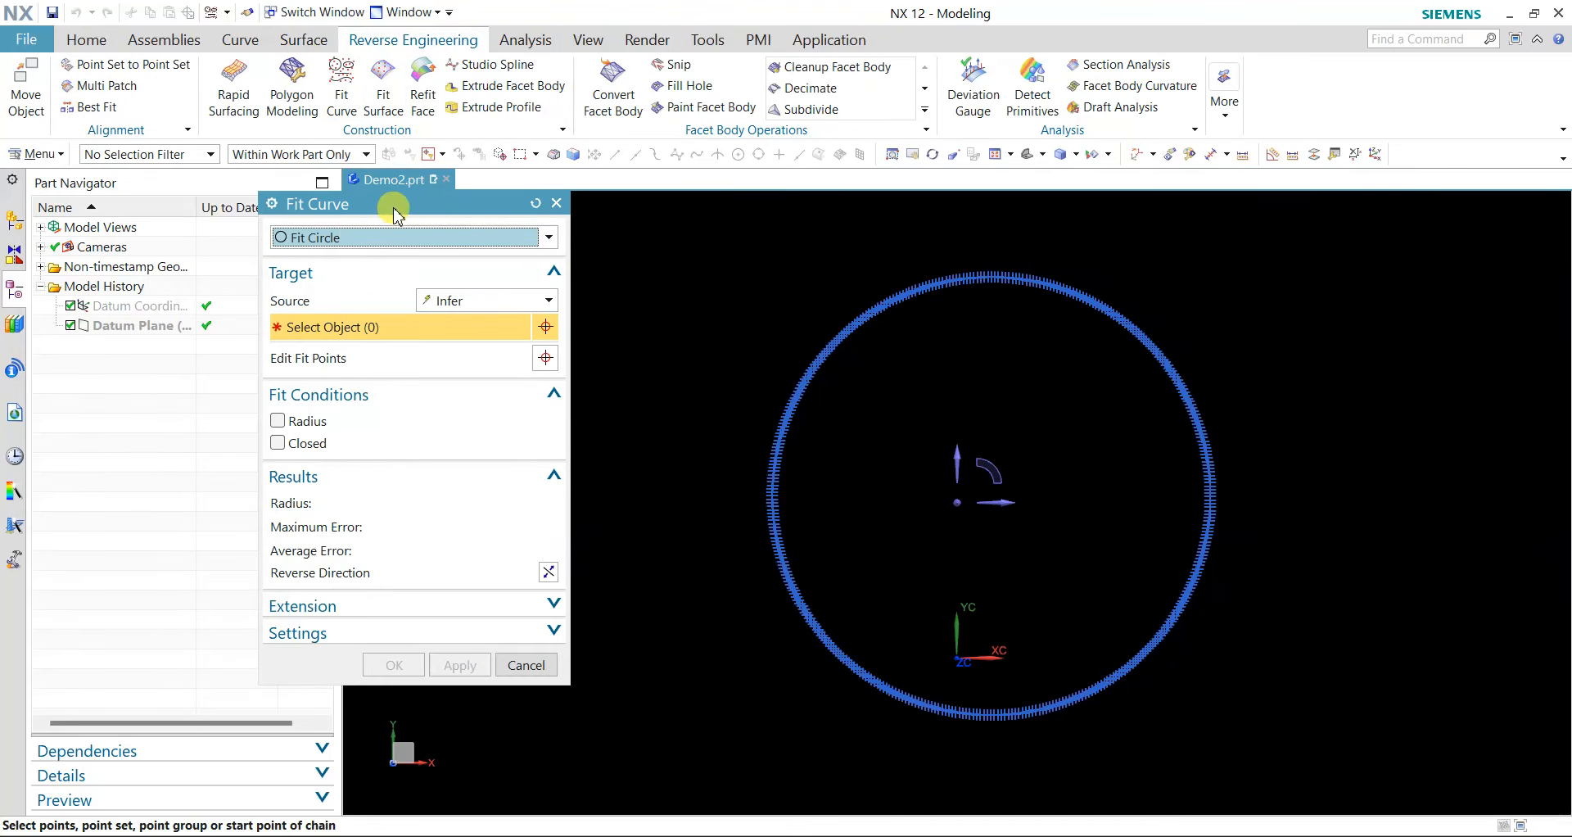
{"action": "left_click_drag", "start_coordinate": [393, 209], "coordinate": [270, 153]}
{"action": "scroll", "coordinate": [716, 386], "scroll_direction": "down", "scroll_amount": 2}
{"action": "left_click_drag", "start_coordinate": [589, 231], "coordinate": [1134, 647]}
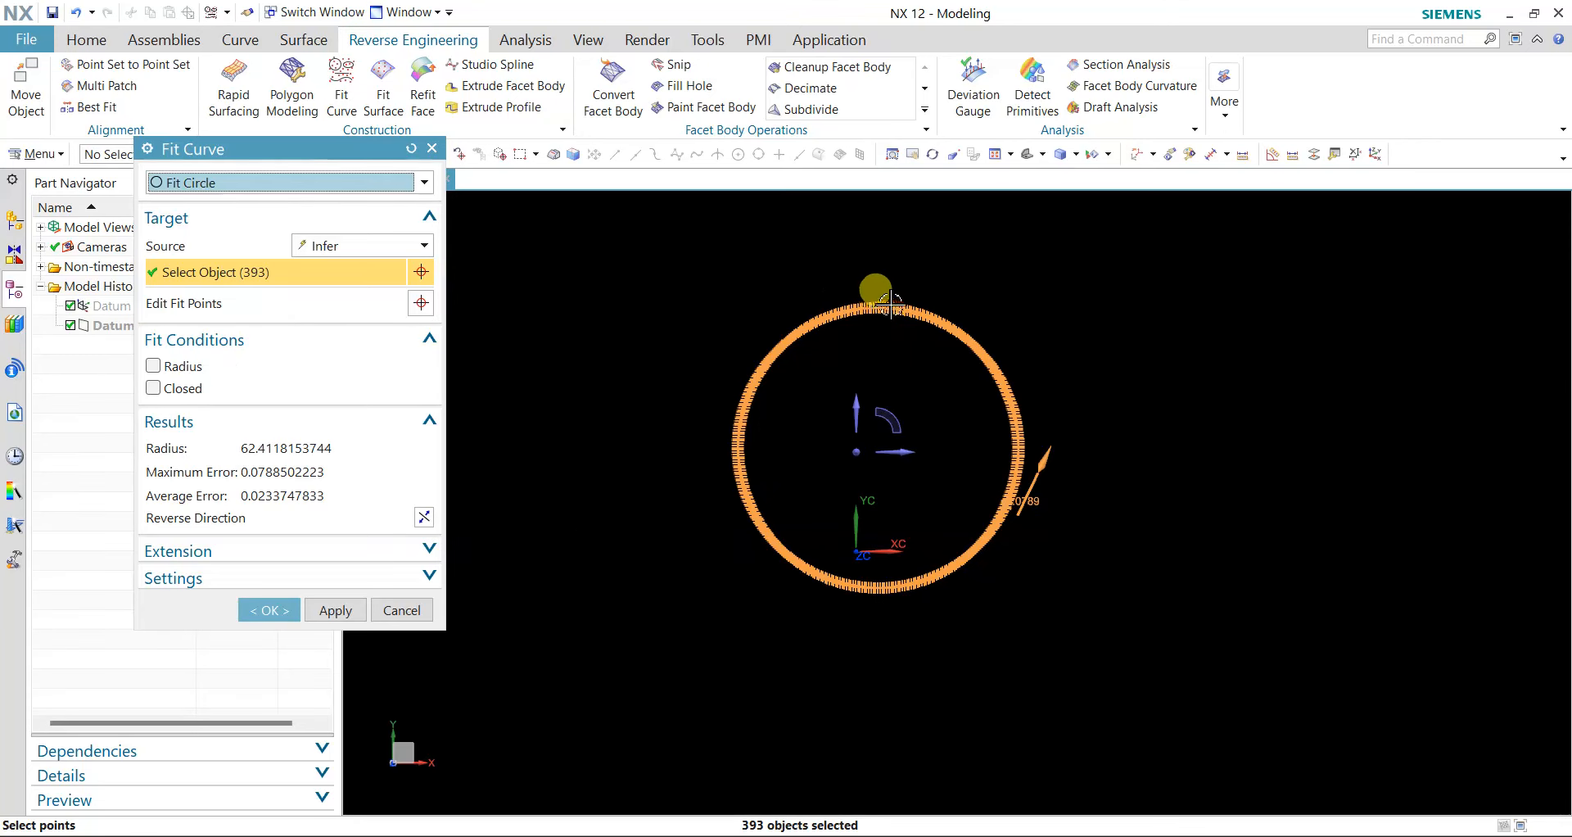
{"action": "left_click", "coordinate": [154, 390]}
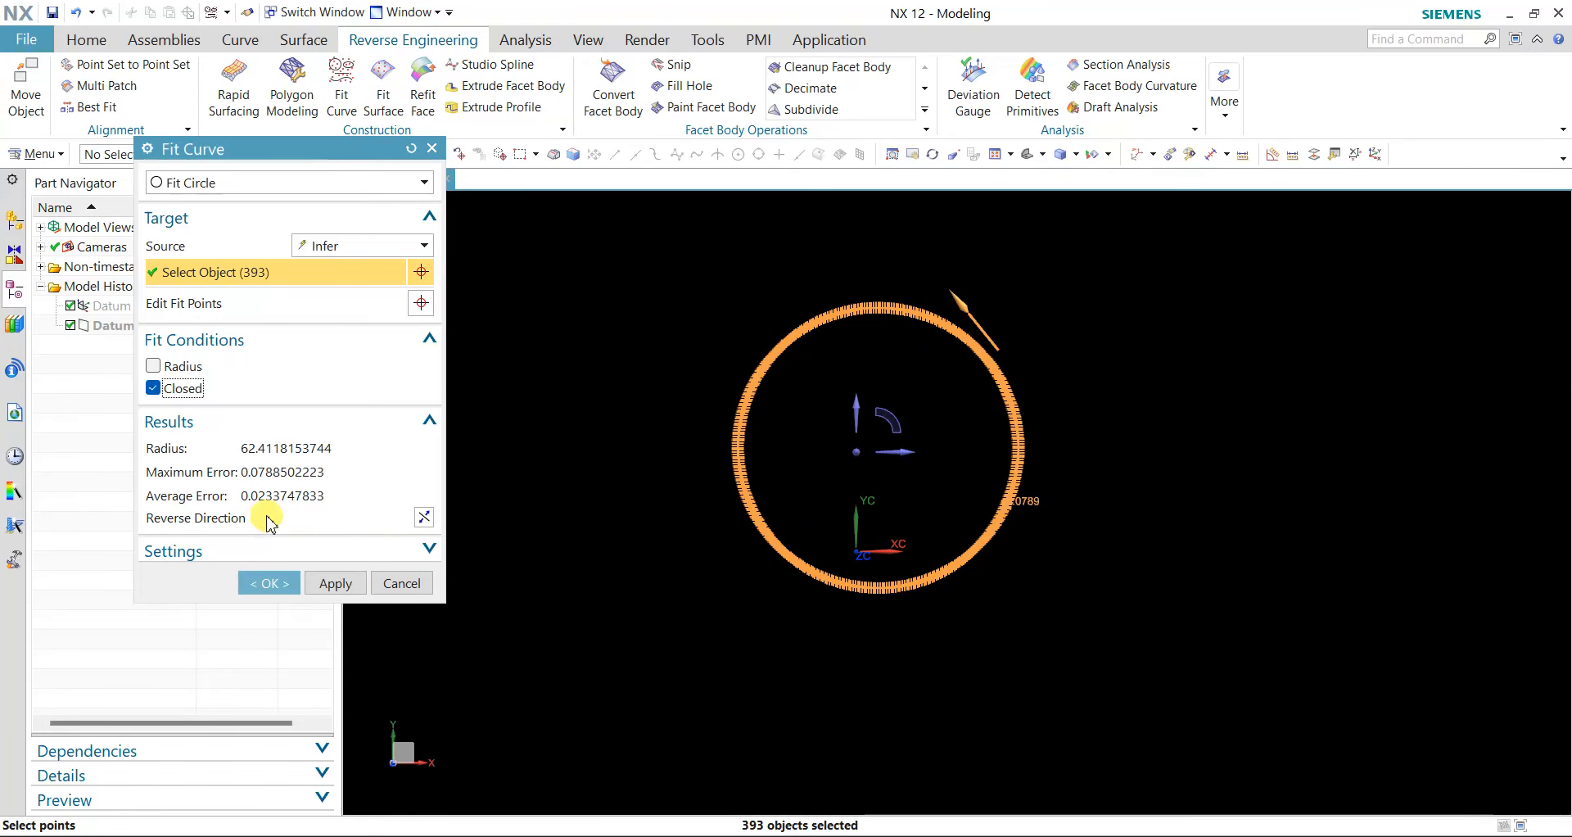
{"action": "left_click", "coordinate": [270, 583]}
- Reopen the fitted circle for editing and check its radius, maximum error and average error
{"action": "scroll", "coordinate": [692, 353], "scroll_direction": "up", "scroll_amount": 2}
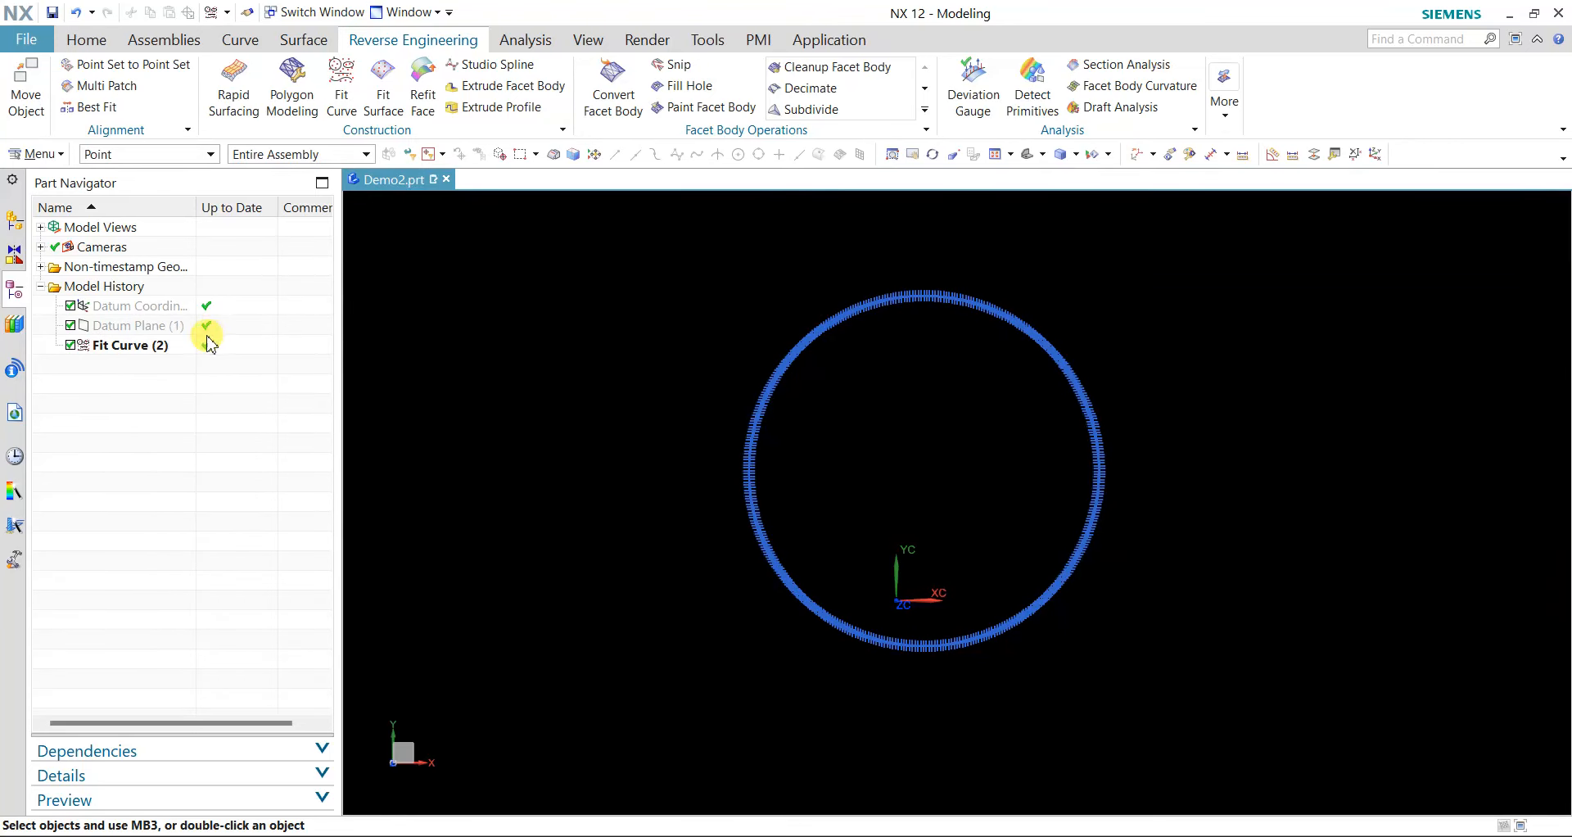
{"action": "right_click", "coordinate": [155, 344]}
{"action": "left_click", "coordinate": [291, 415]}
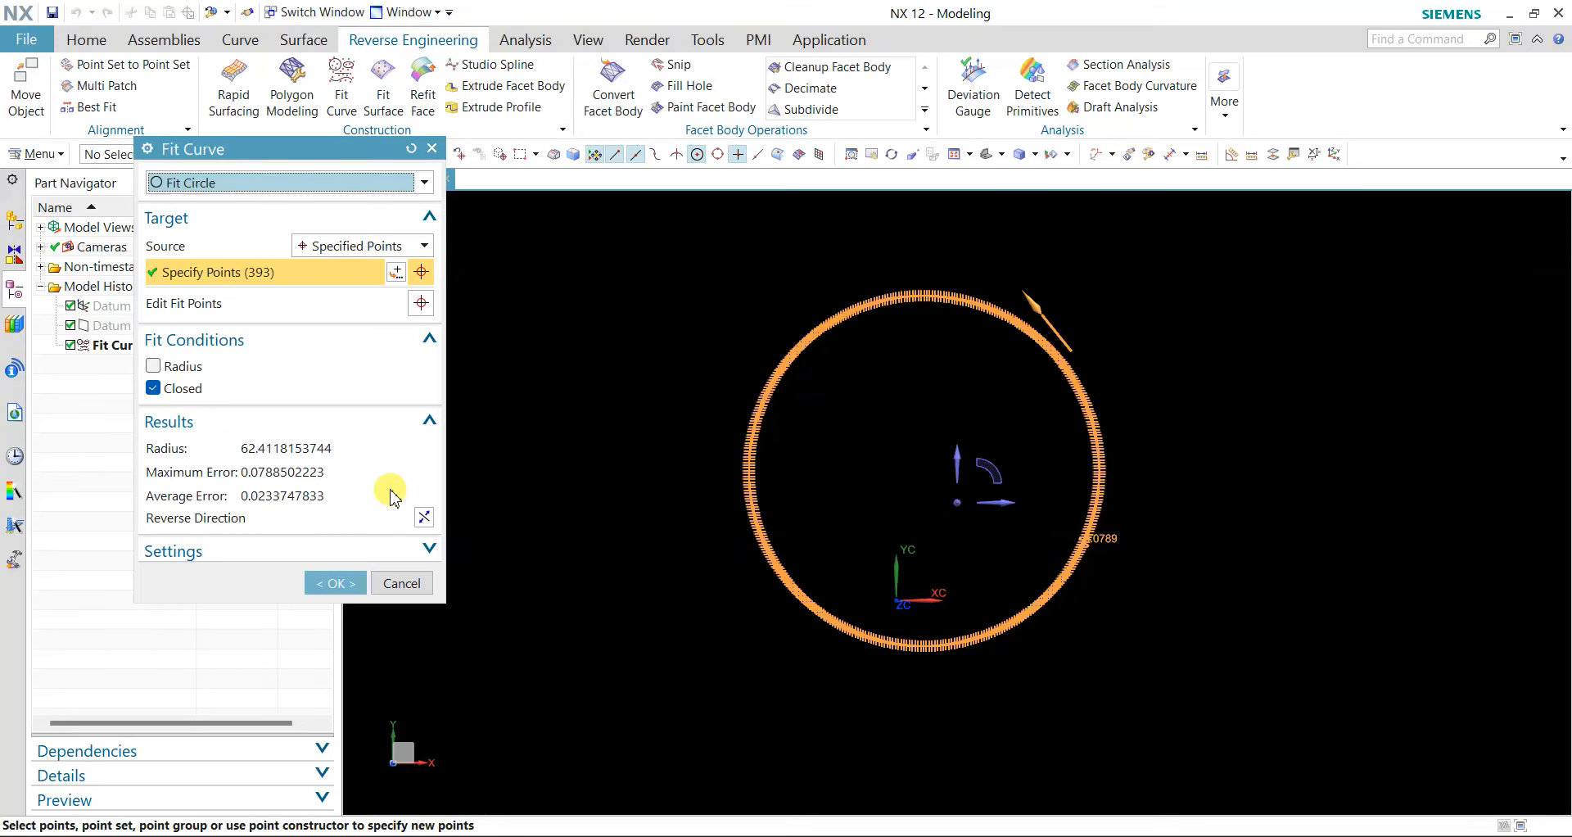
{"action": "left_click", "coordinate": [343, 584]}
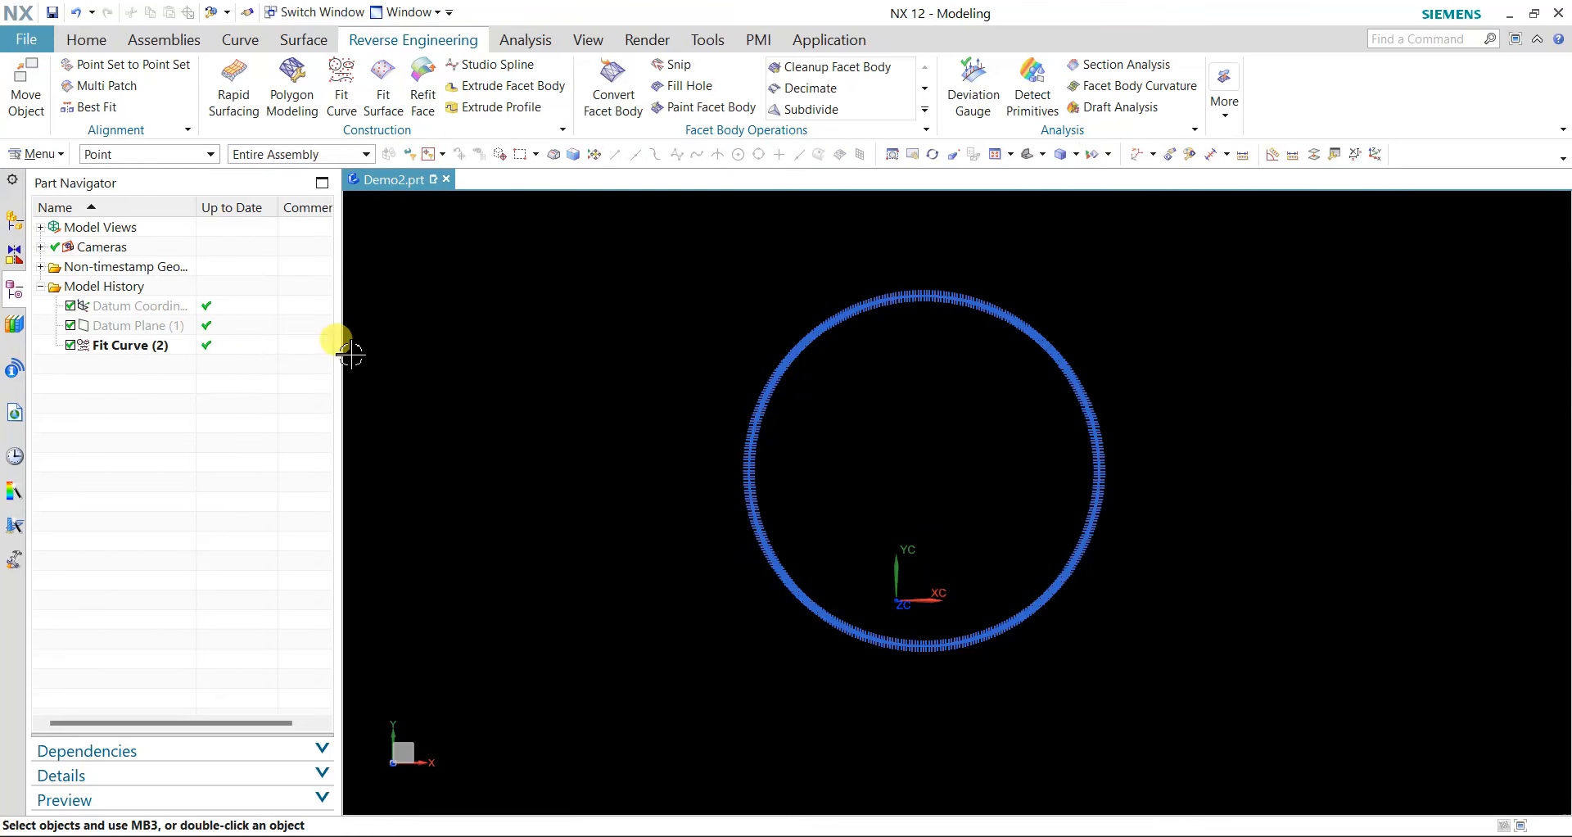
- Hide the sampled points around the fitted circle and reset the selection filter to No Selection Filter
{"action": "scroll", "coordinate": [667, 330], "scroll_direction": "down", "scroll_amount": 1}
{"action": "left_click_drag", "start_coordinate": [606, 245], "coordinate": [1120, 645]}
{"action": "key", "text": "ctrl+b"}
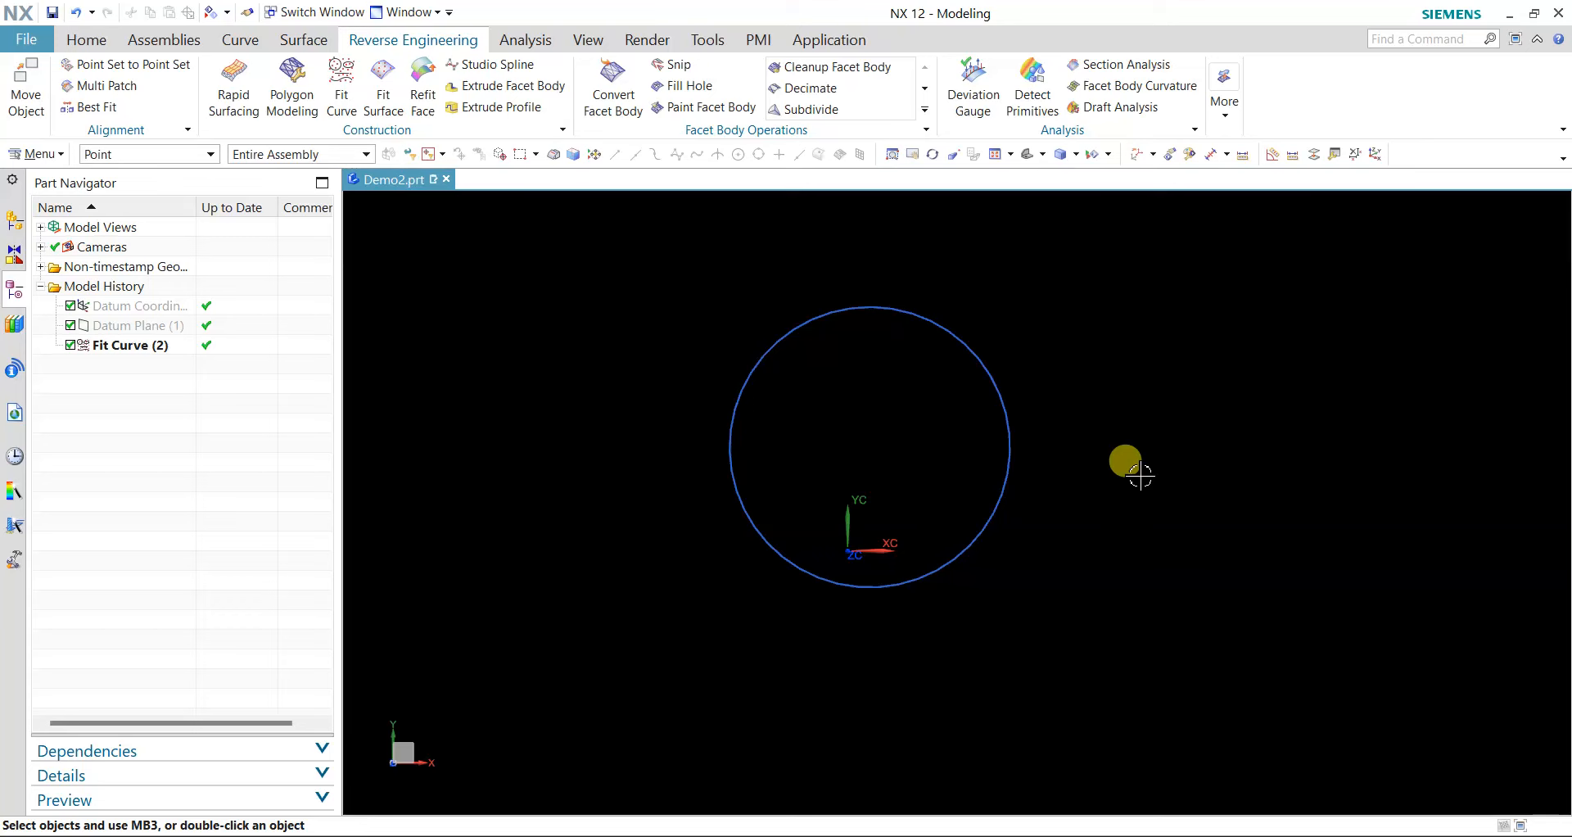
{"action": "middle_click_drag", "start_coordinate": [1139, 472], "coordinate": [1134, 418]}
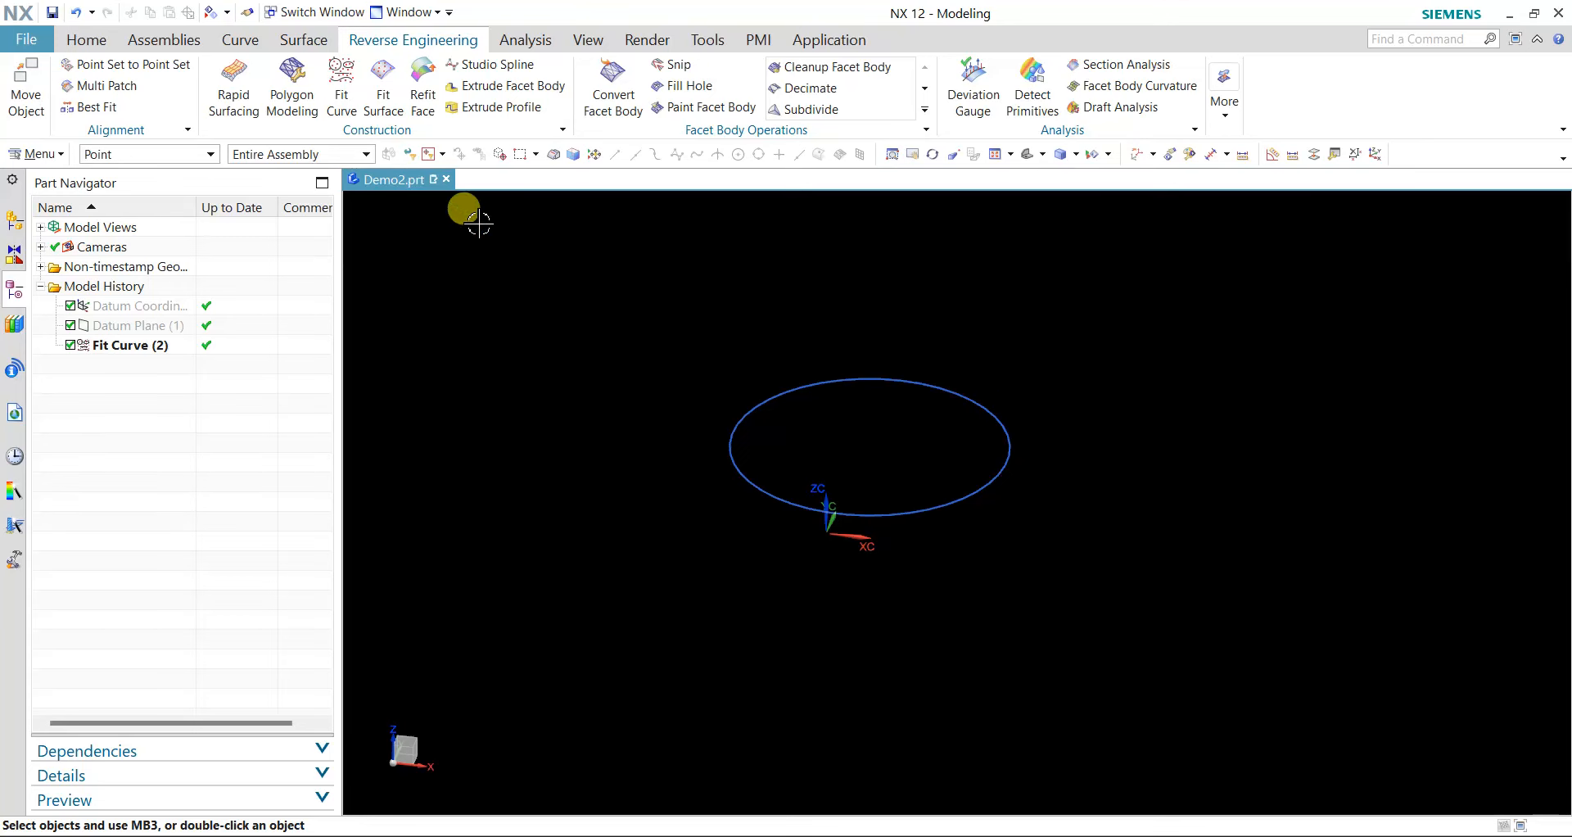
{"action": "left_click", "coordinate": [107, 154]}
{"action": "left_click", "coordinate": [123, 175]}
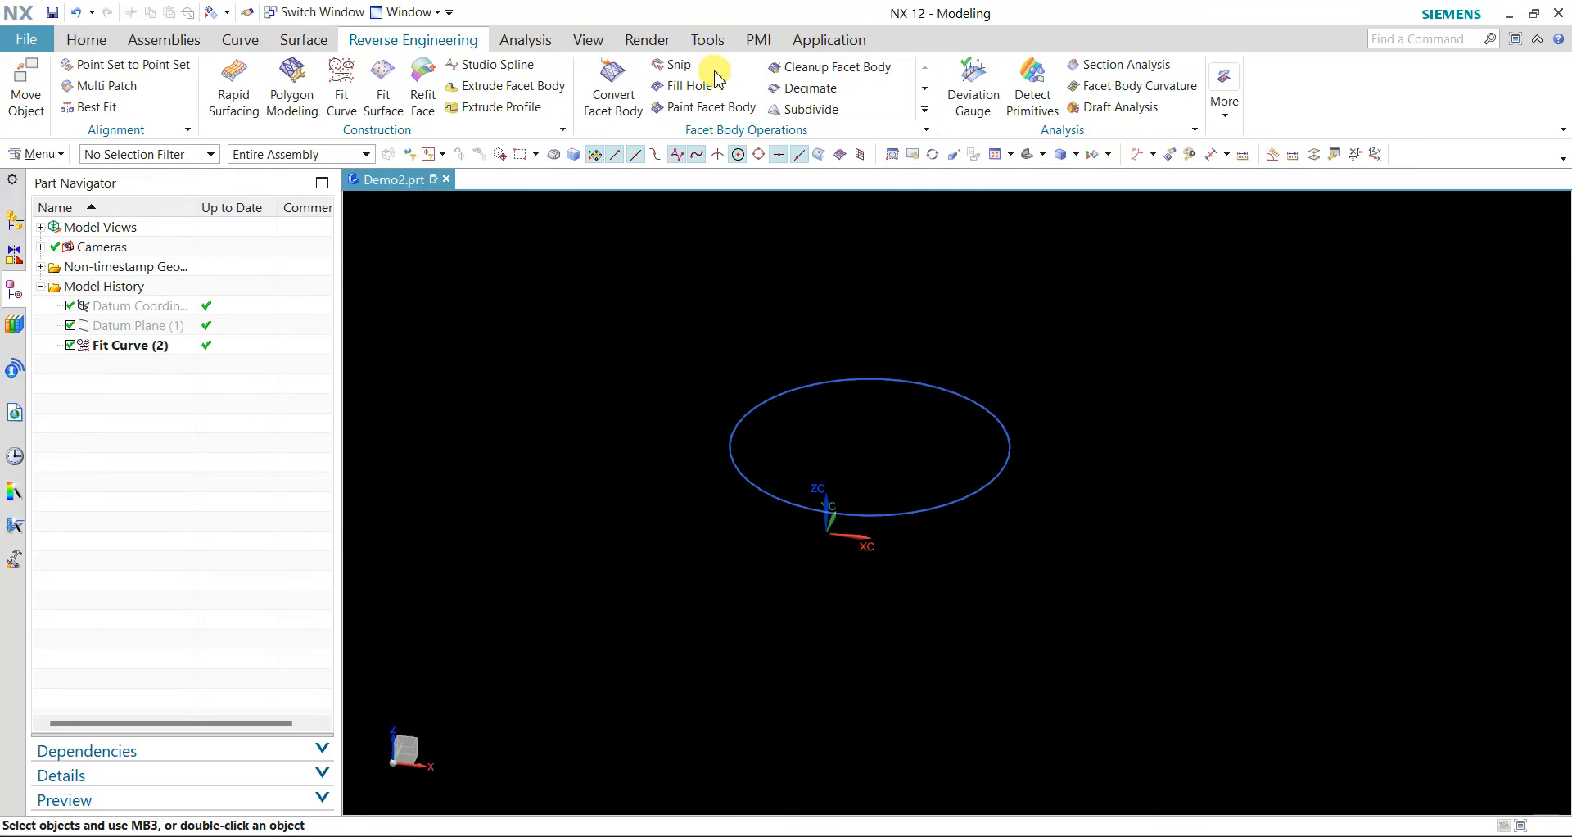
- Orient the WCS to the centre and plane of the fitted circle using the CSYS of Object method
{"action": "left_click", "coordinate": [707, 40]}
{"action": "left_click", "coordinate": [270, 111]}
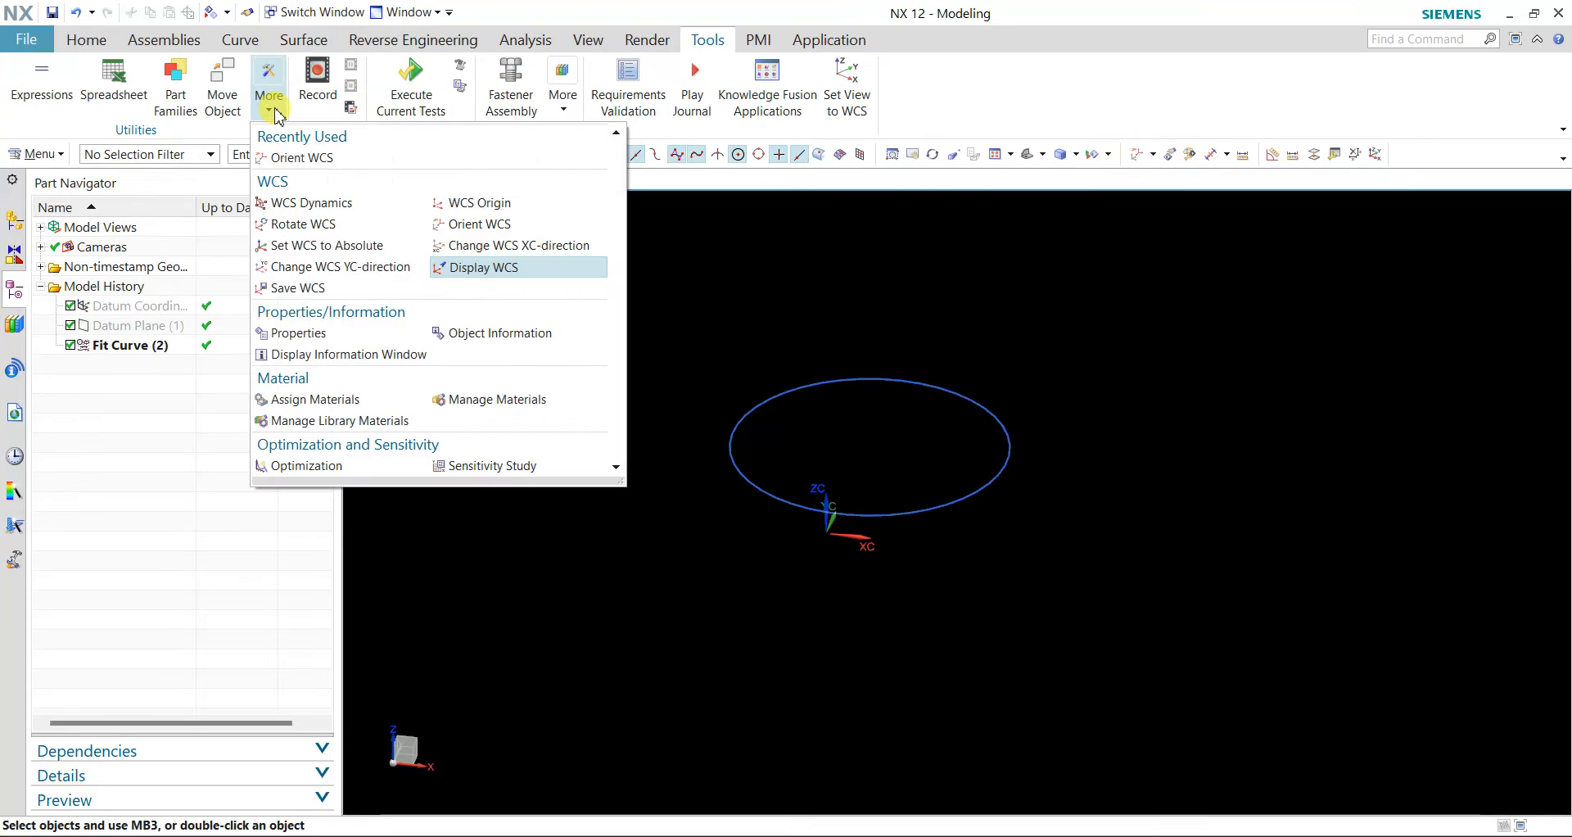
{"action": "left_click", "coordinate": [486, 226]}
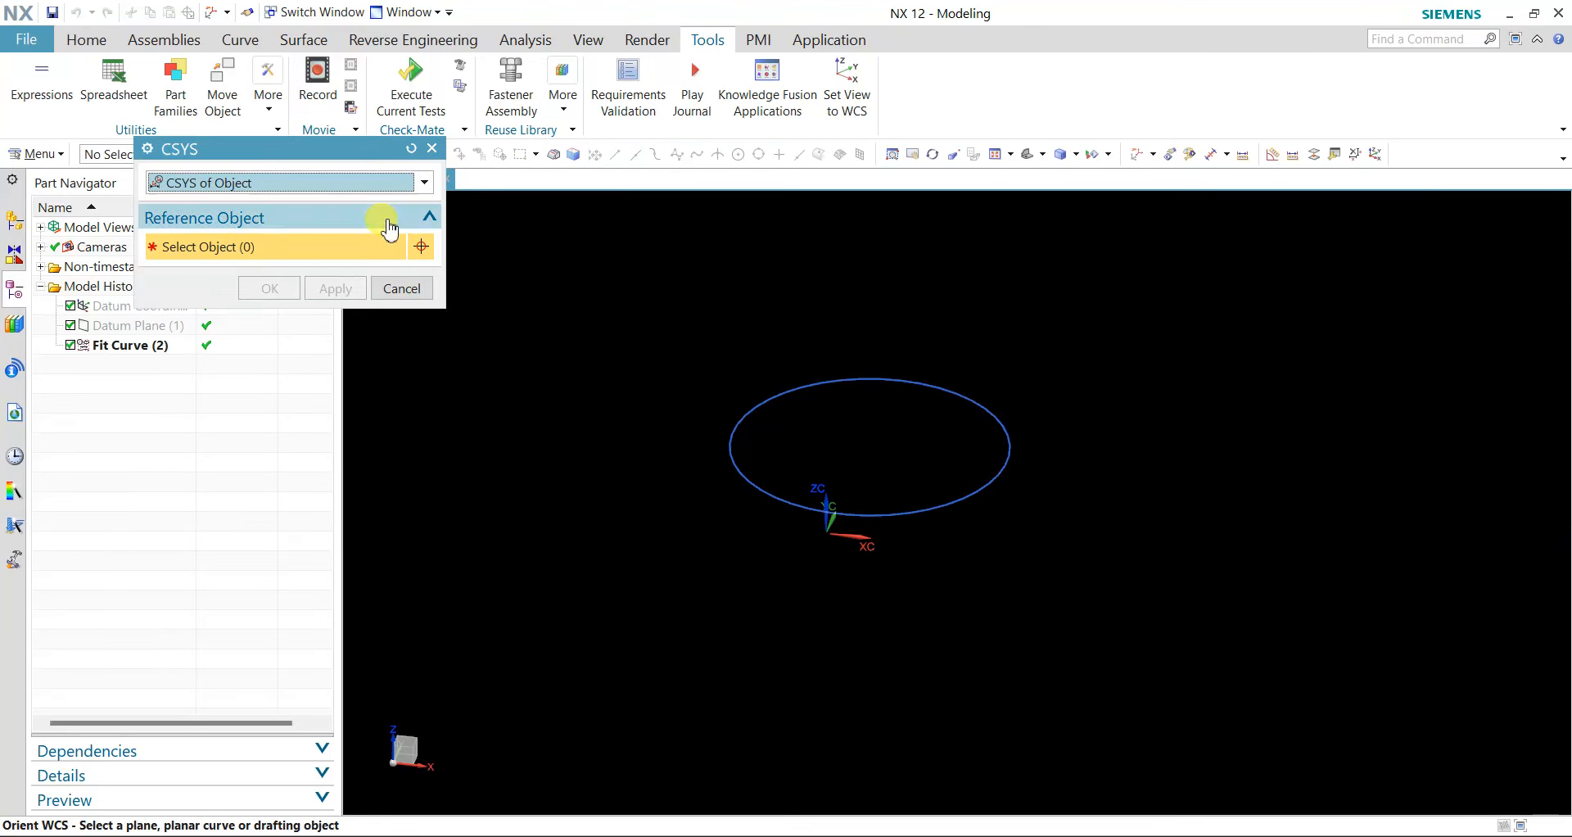
{"action": "left_click", "coordinate": [354, 185]}
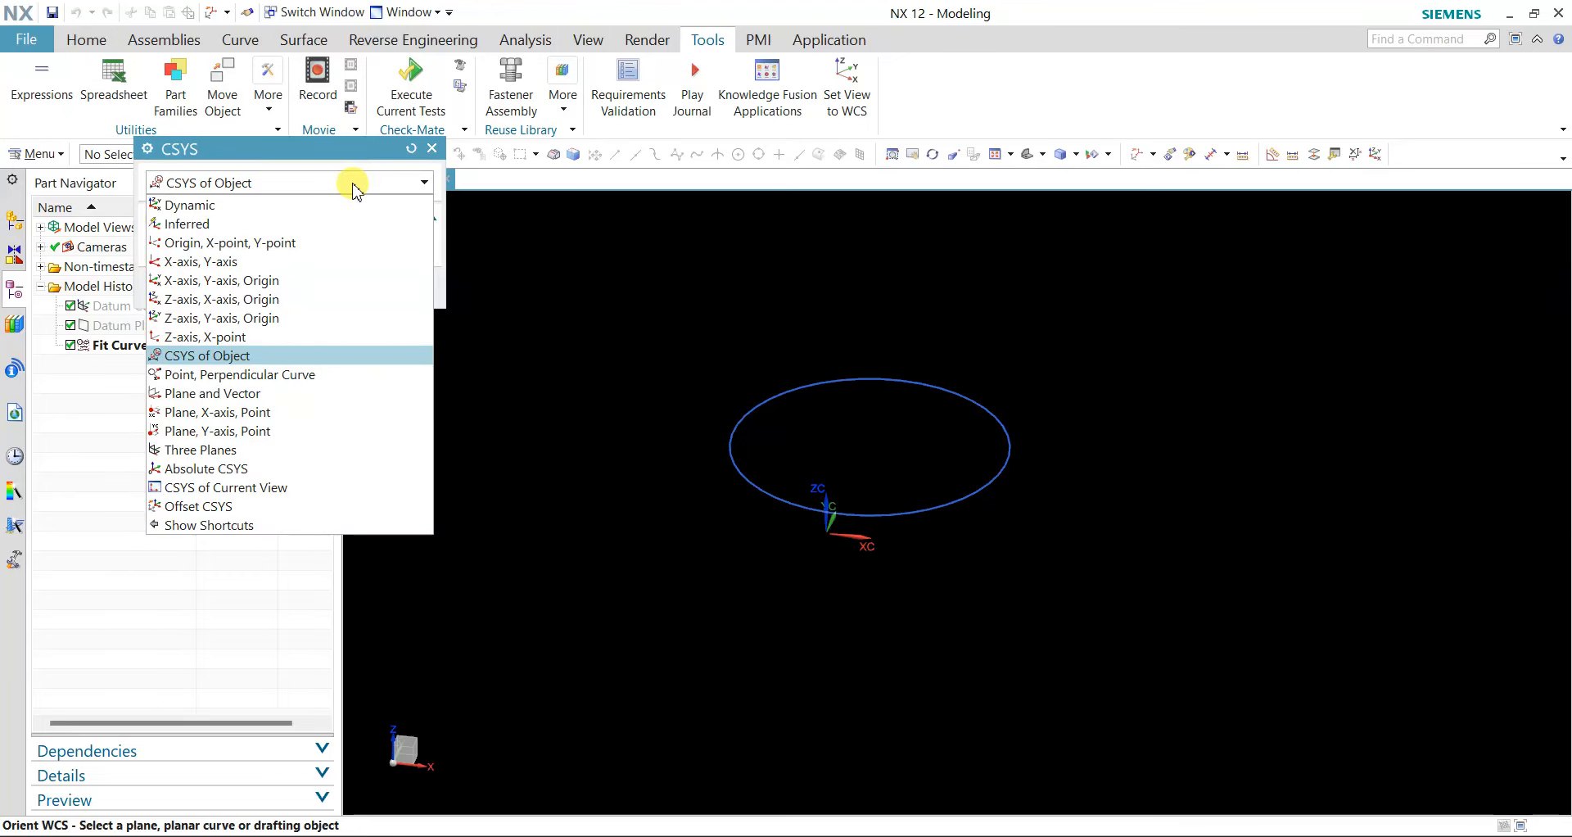
{"action": "left_click", "coordinate": [310, 182]}
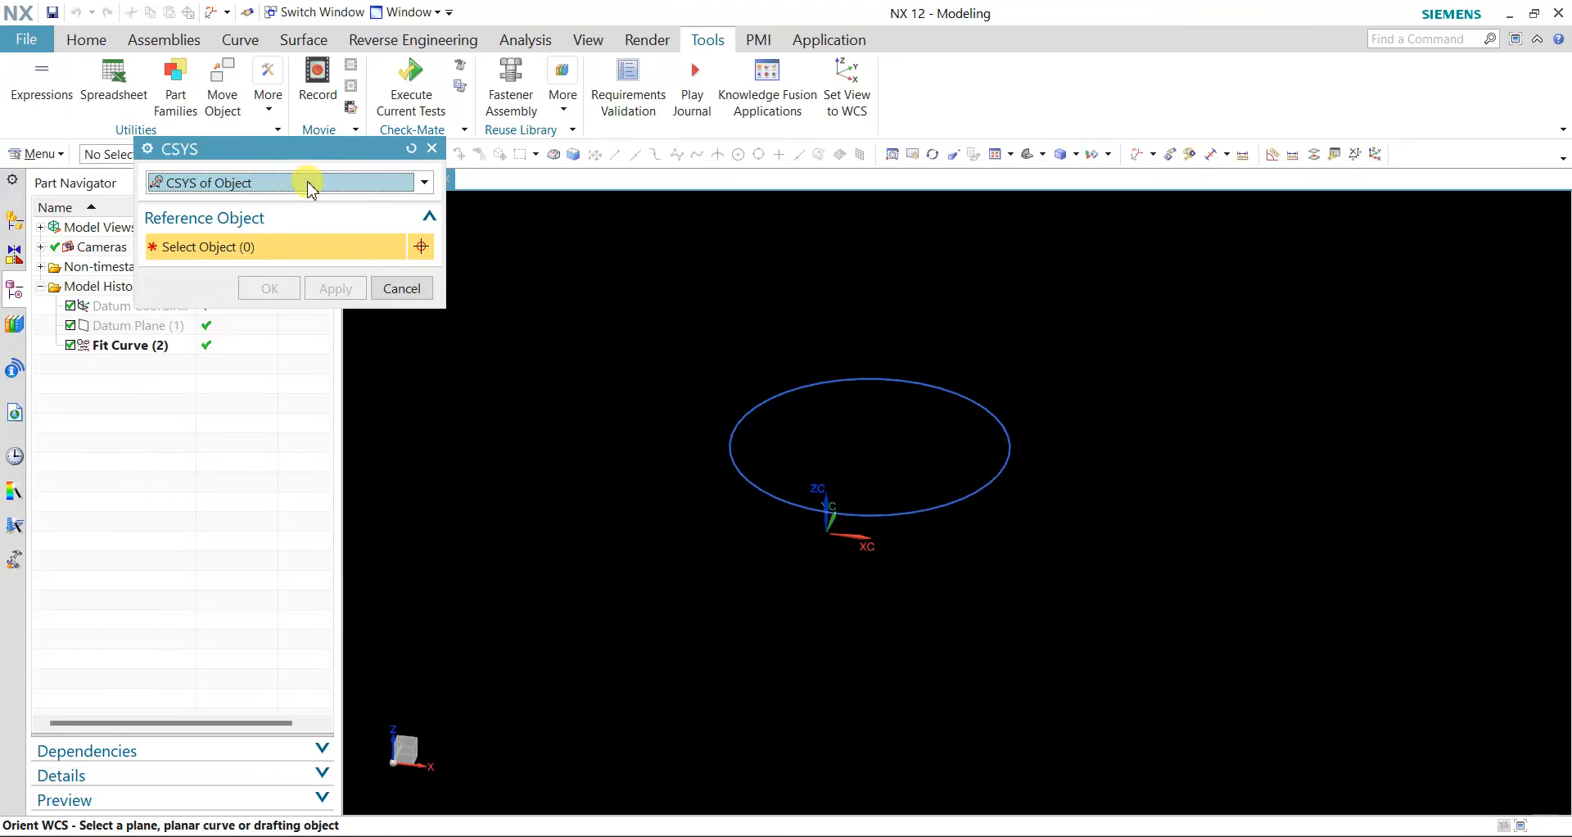
{"action": "left_click", "coordinate": [990, 405]}
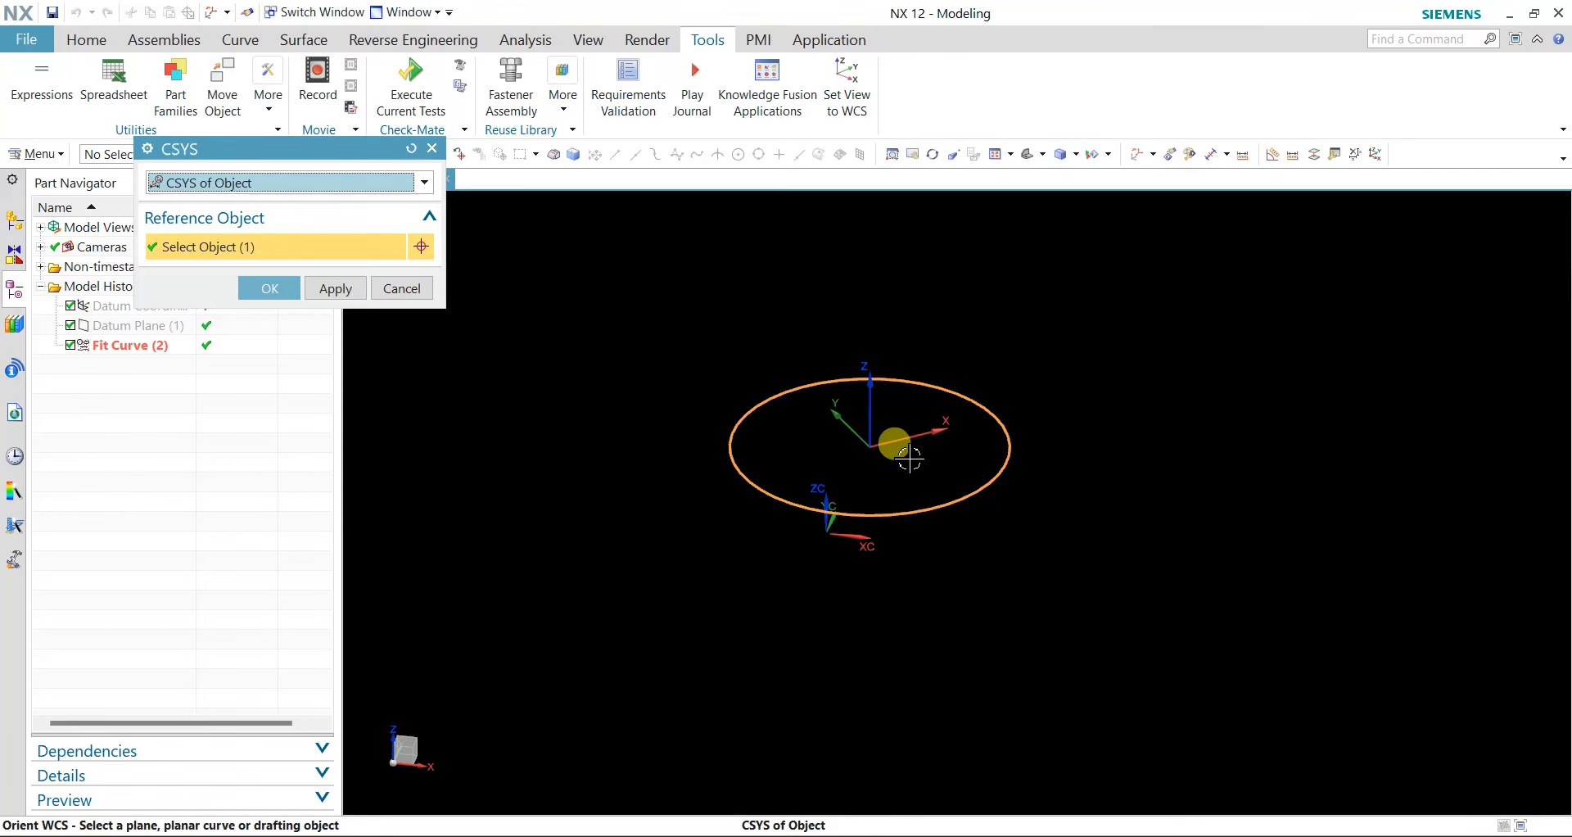
{"action": "left_click", "coordinate": [271, 289]}
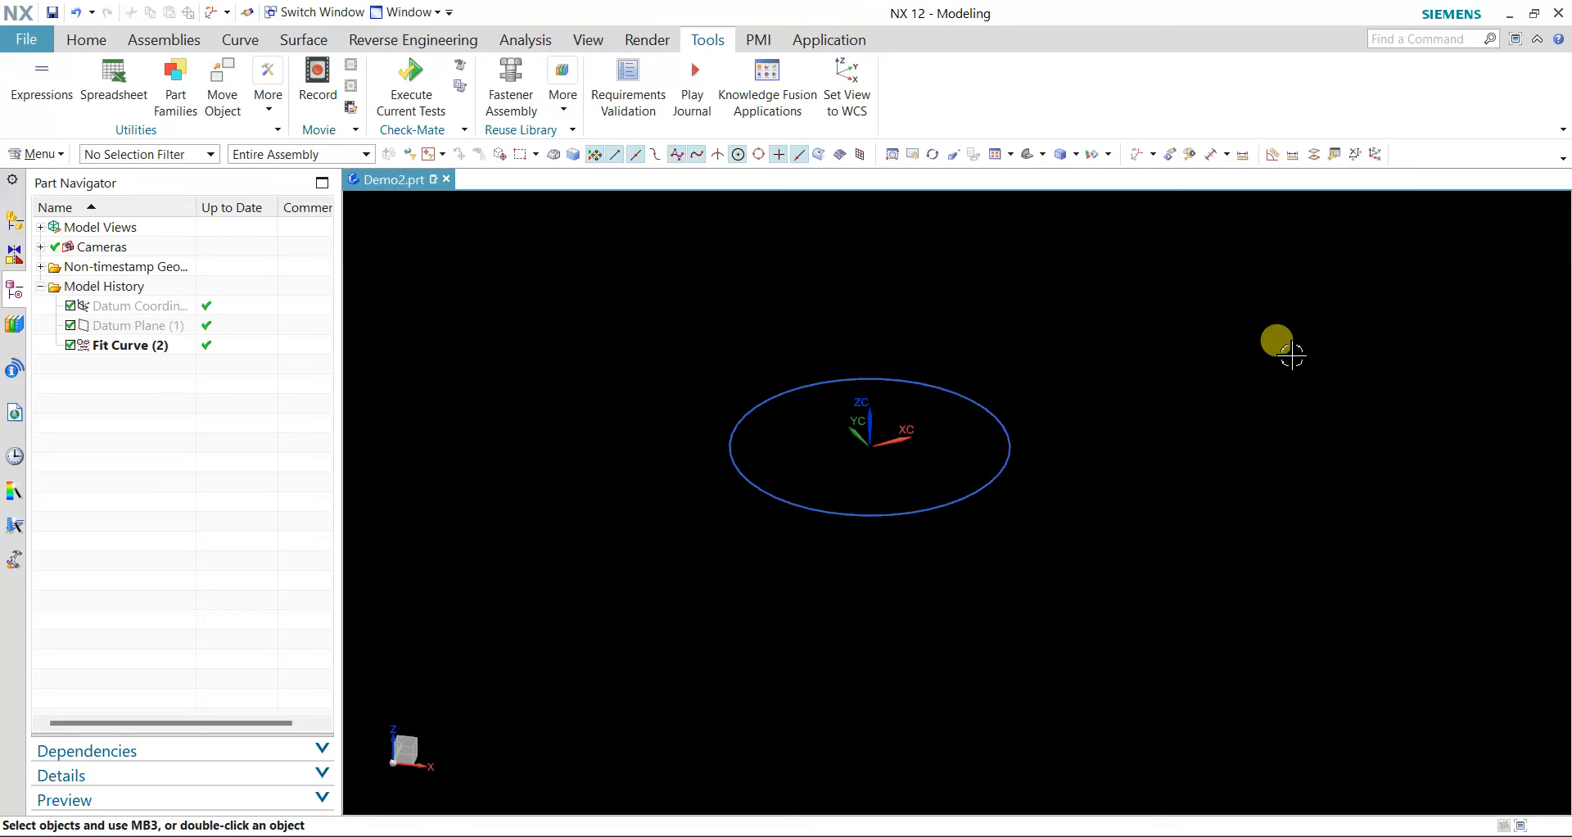
- Show the hidden flywheel-and-shaft facet body together with the fitted circle
{"action": "key", "text": "ctrl+shift+k"}
{"action": "left_click", "coordinate": [852, 336]}
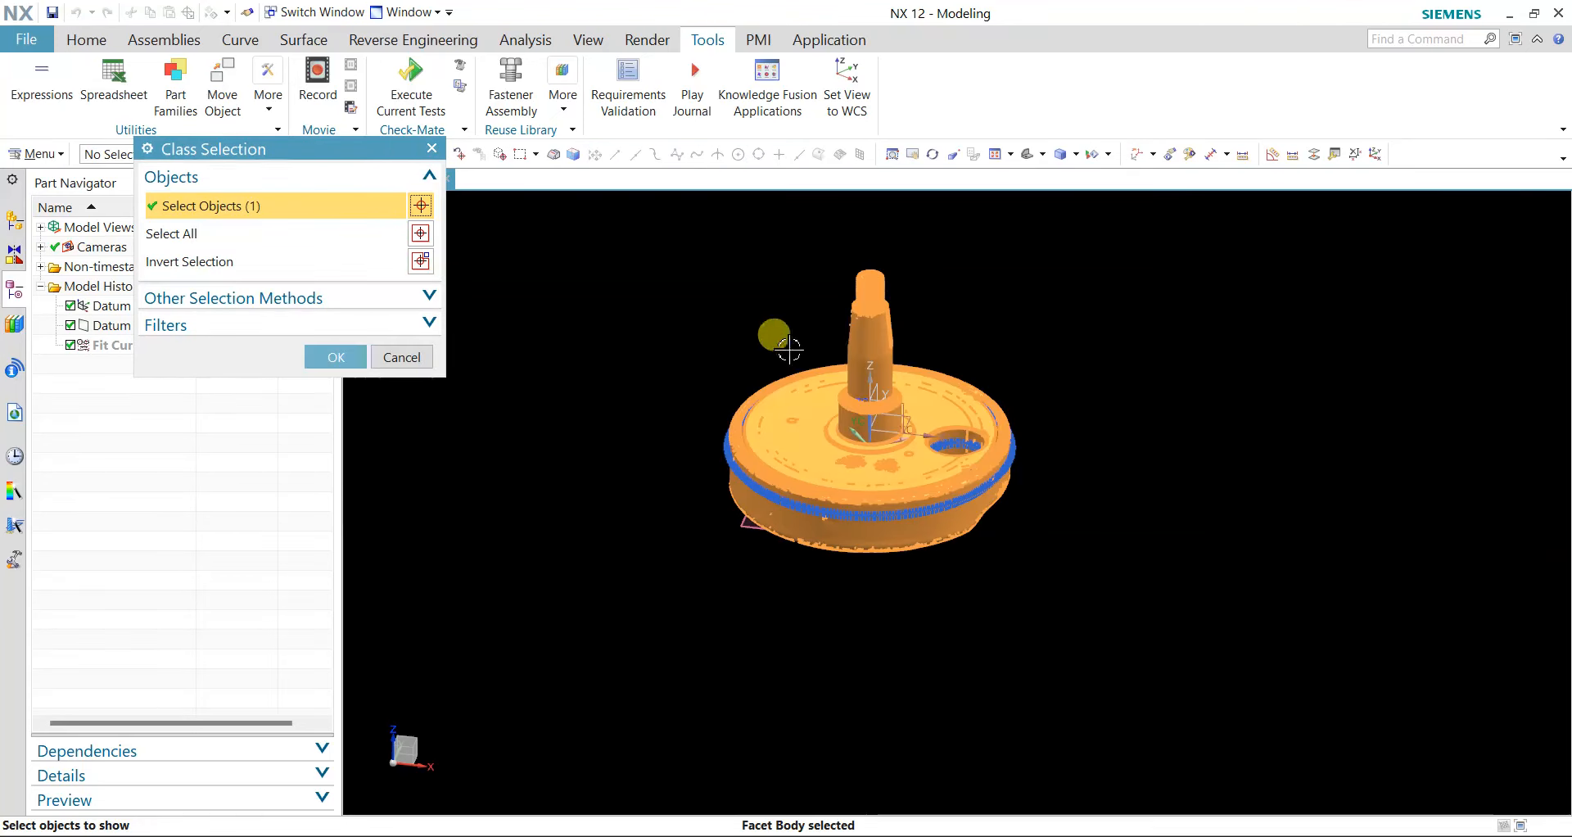
{"action": "left_click", "coordinate": [350, 359]}
{"action": "scroll", "coordinate": [1049, 335], "scroll_direction": "up", "scroll_amount": 1}
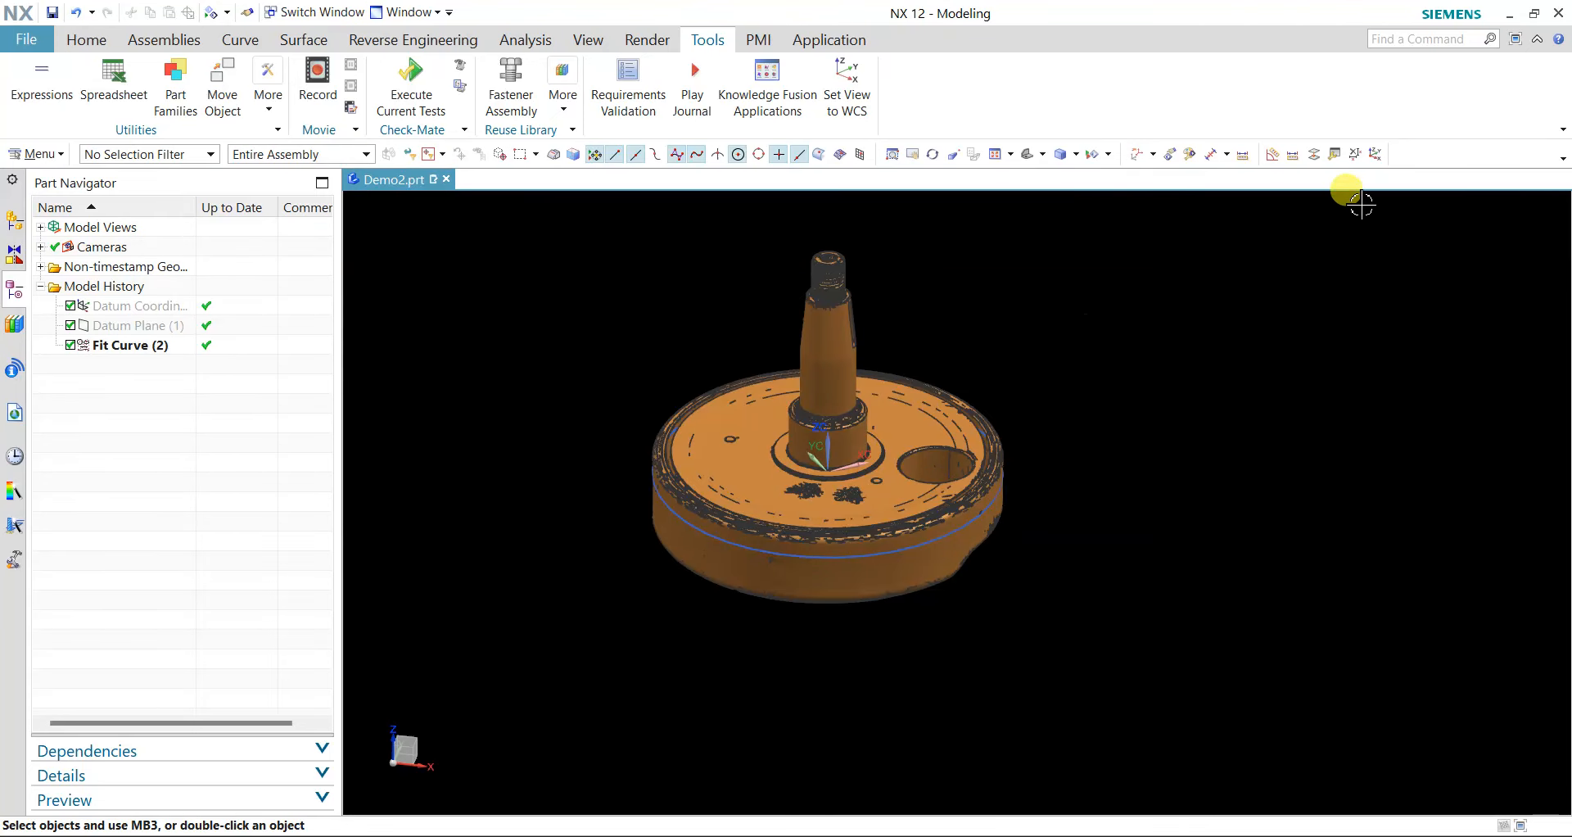
- Set the view to the WCS and check the facet body's alignment looking along the shaft axis
{"action": "left_click", "coordinate": [1375, 155]}
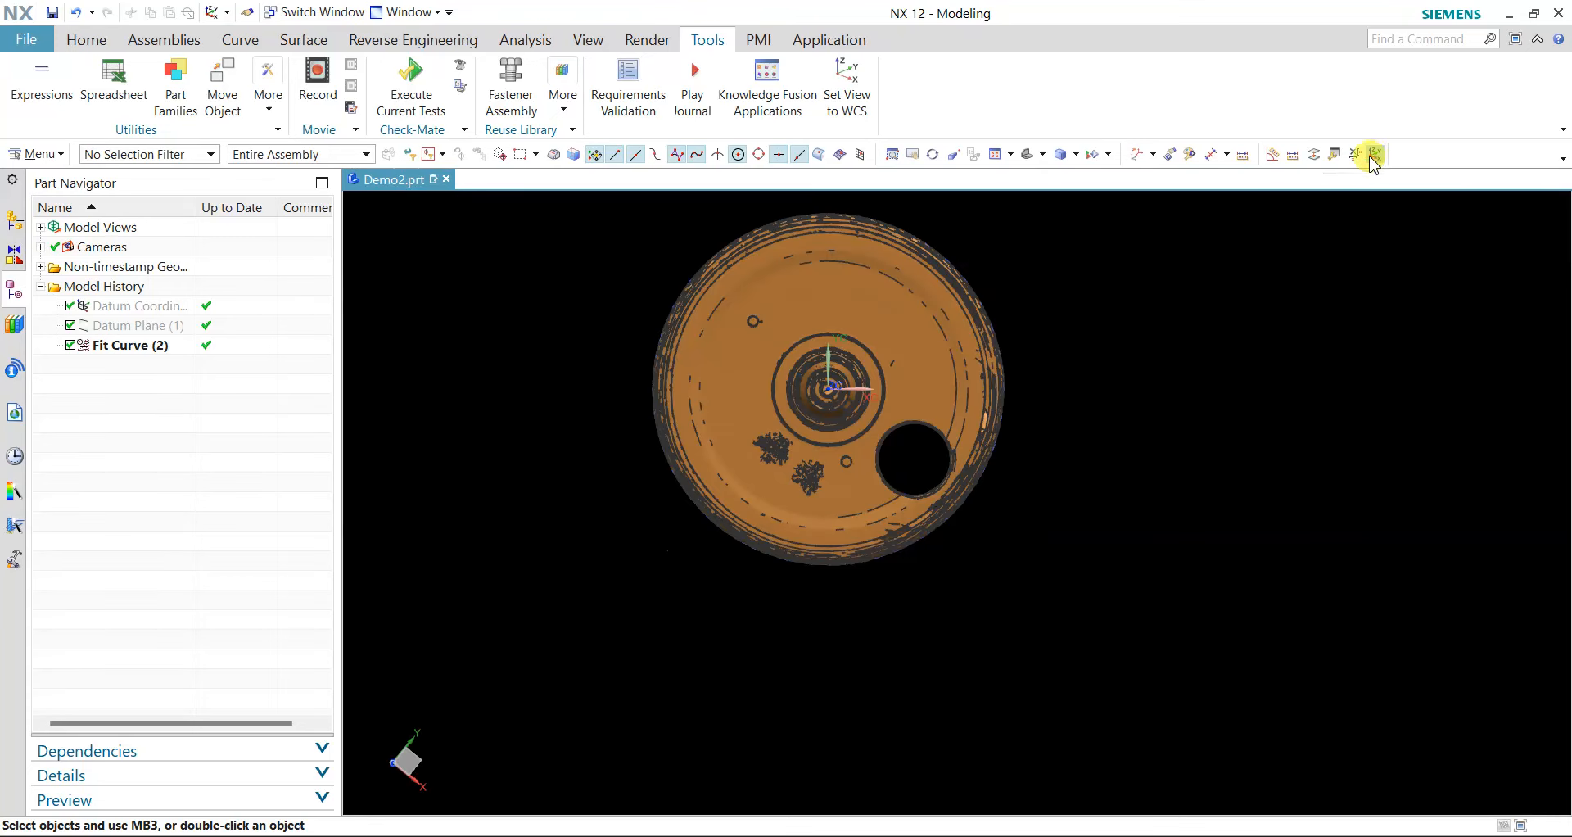
{"action": "scroll", "coordinate": [1056, 295], "scroll_direction": "up", "scroll_amount": 3}
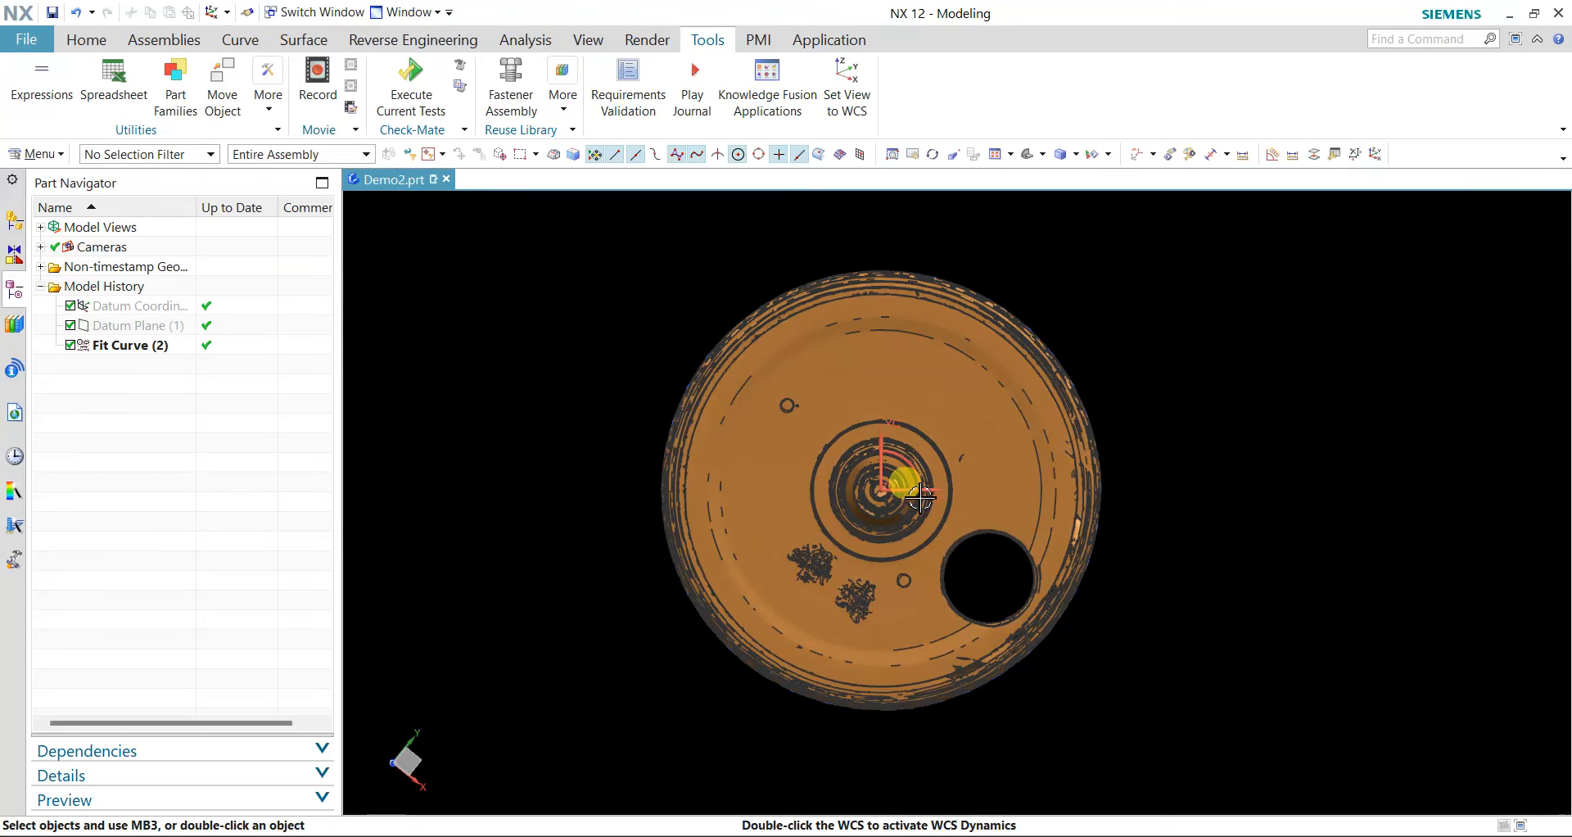
{"action": "left_click", "coordinate": [930, 463]}
{"action": "left_click", "coordinate": [1380, 461]}
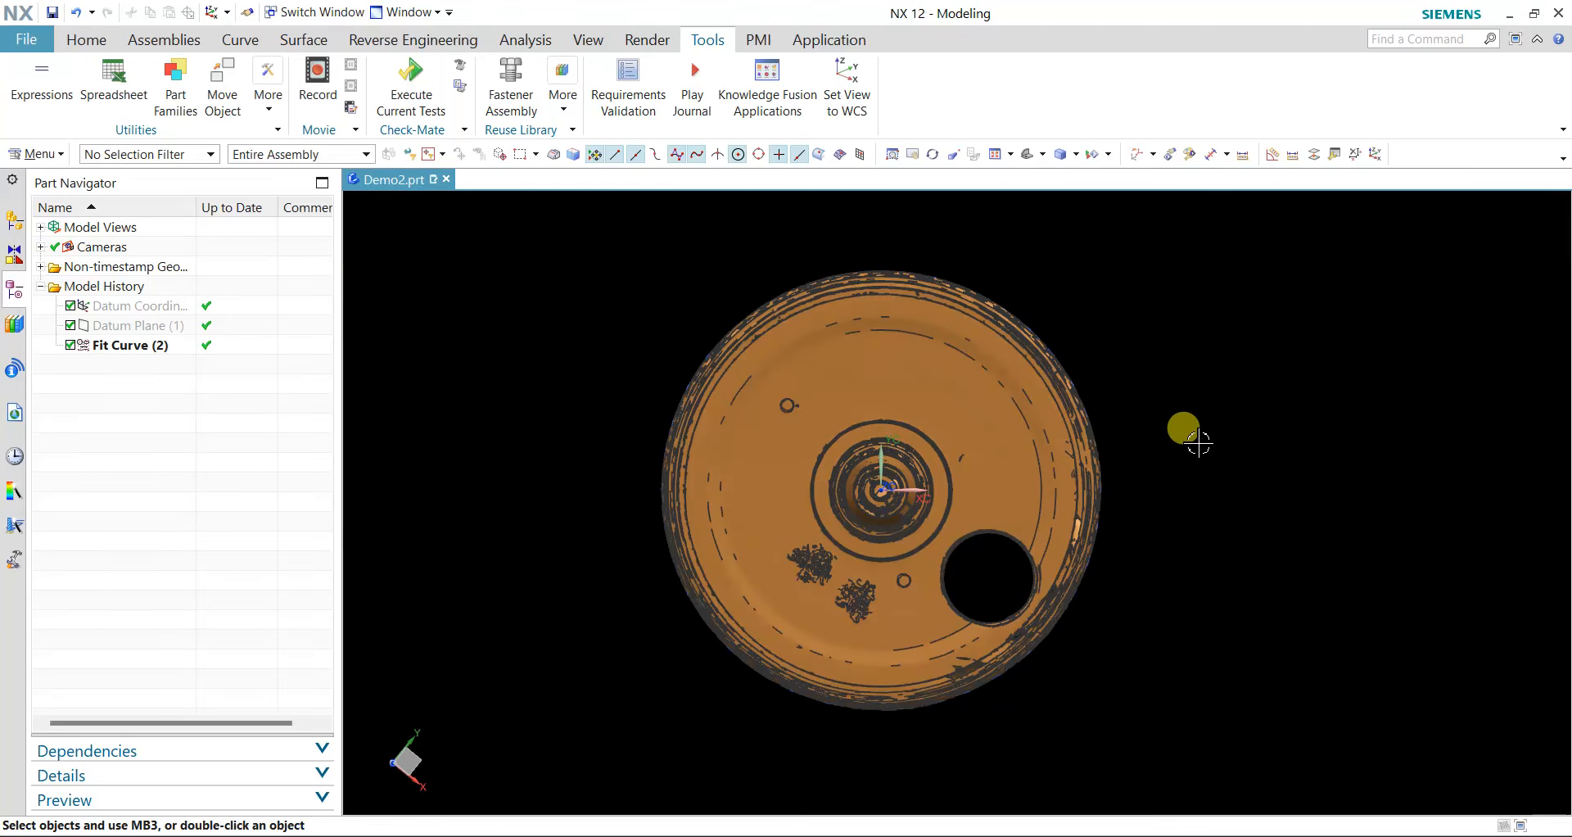
- Hide the fitted circle around the disc so that only the facet body is displayed
{"action": "middle_click_drag", "start_coordinate": [1196, 442], "coordinate": [1152, 365]}
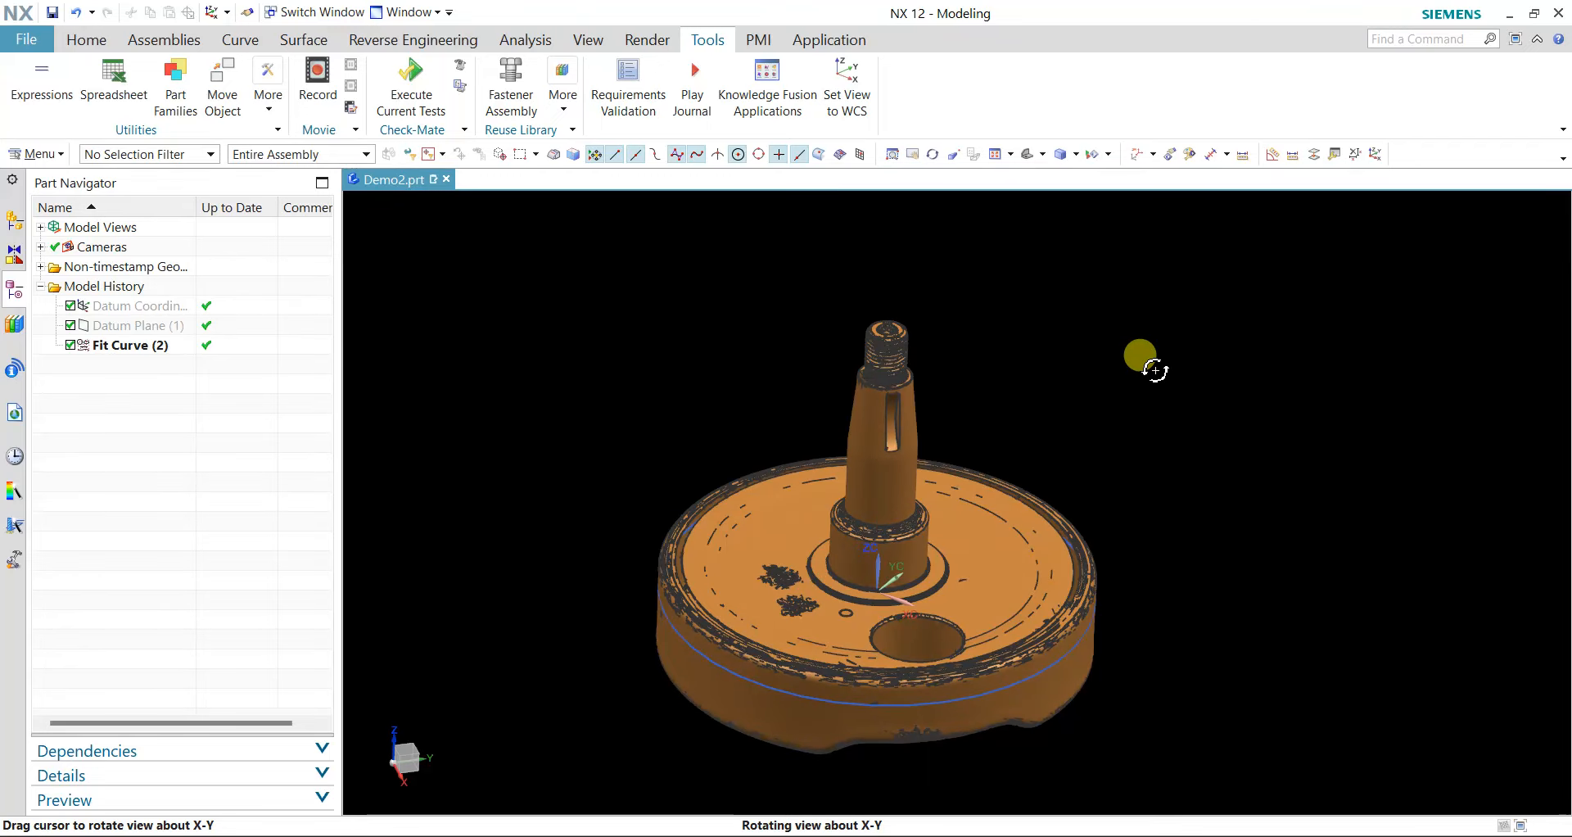
{"action": "left_click", "coordinate": [1083, 646]}
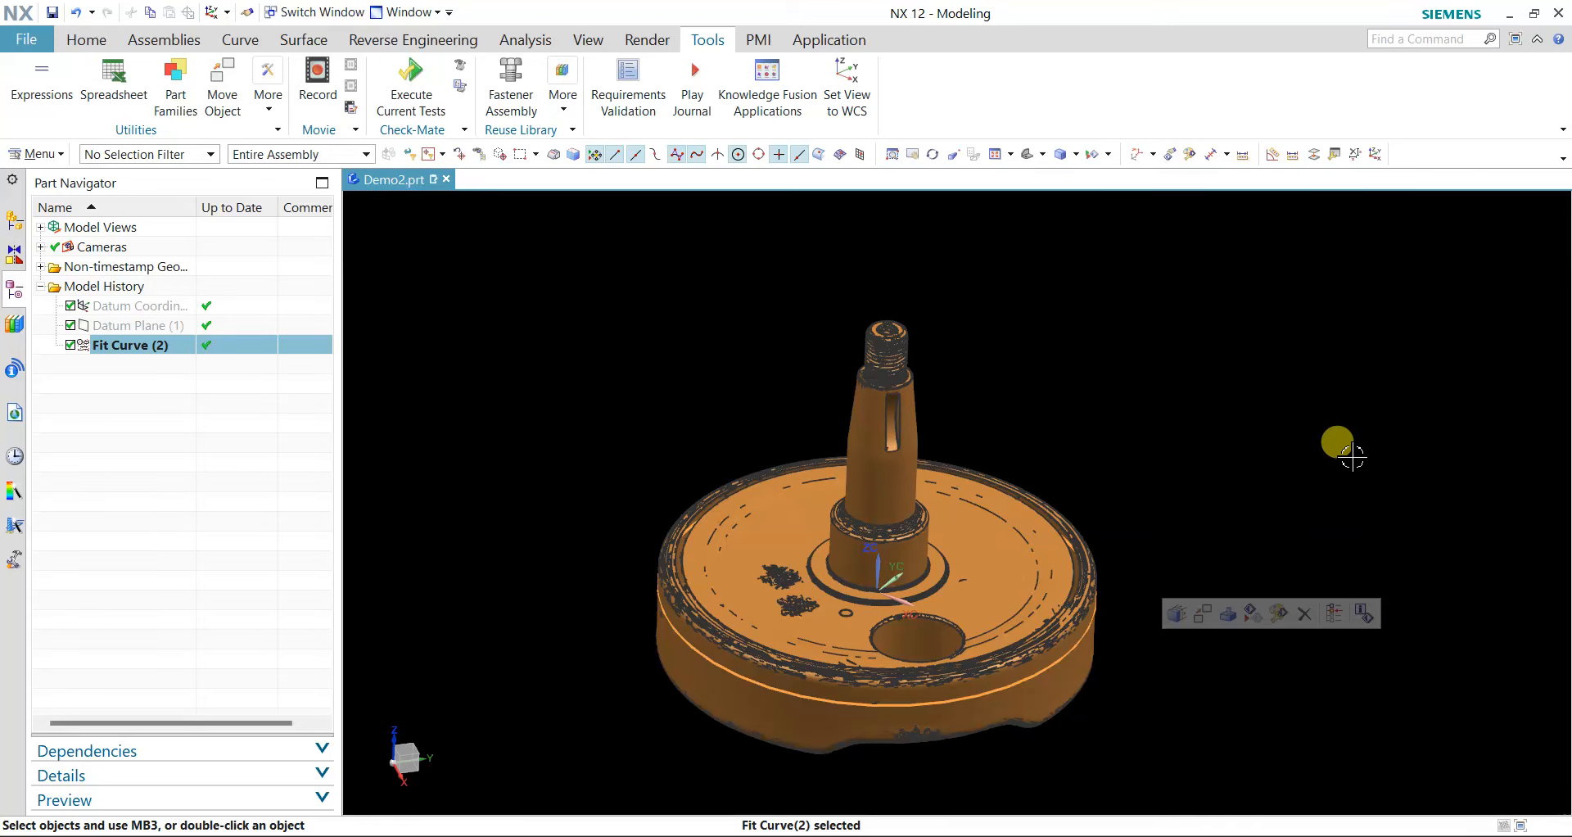
{"action": "key", "text": "Escape"}
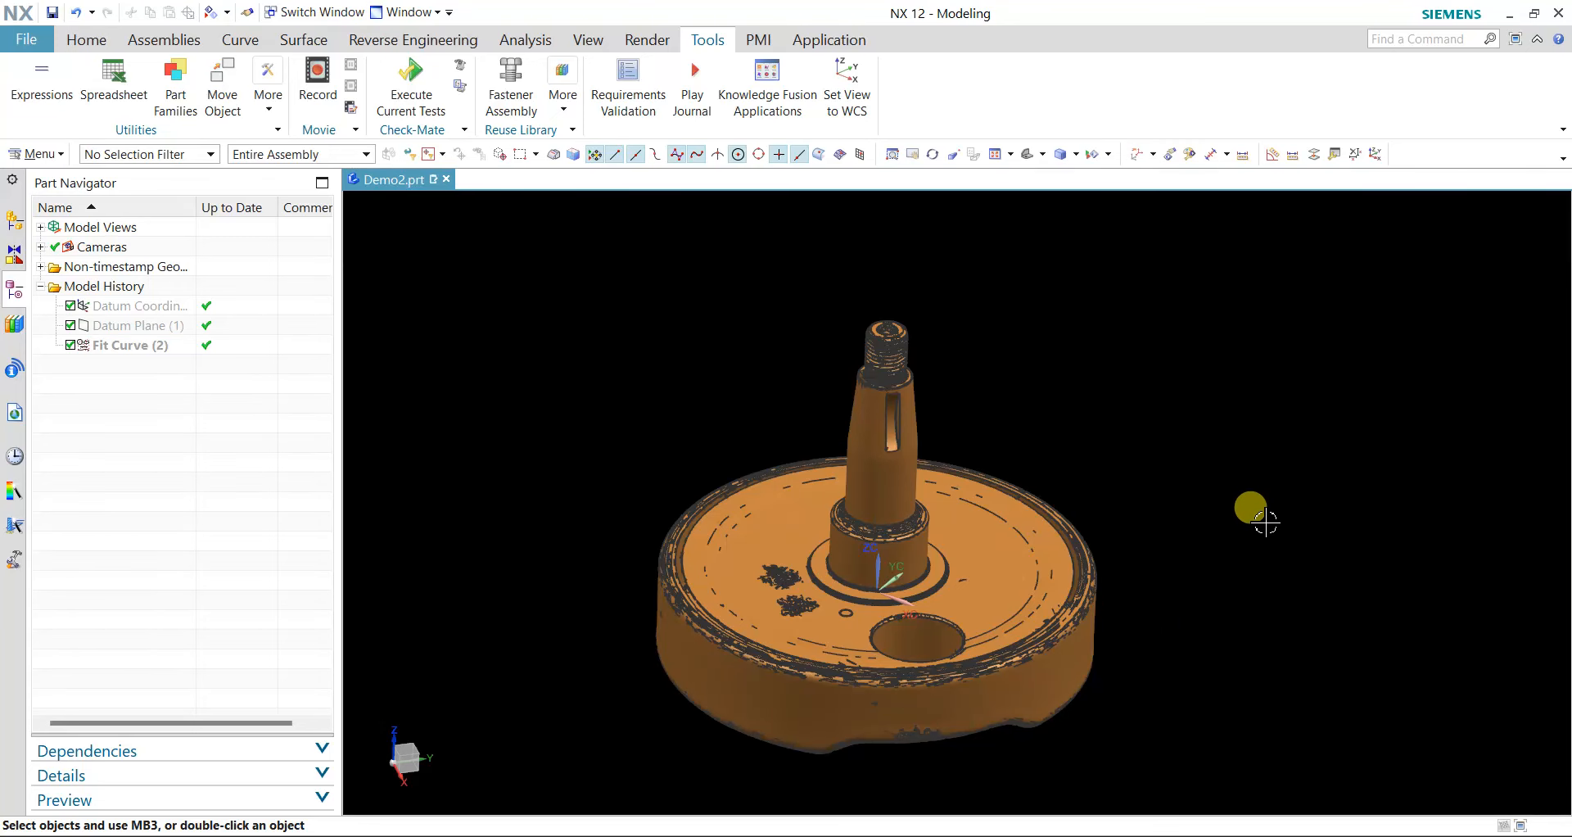
- Set the view to the WCS again and examine the facet body's orientation along the shaft axis and at an angle
{"action": "middle_click_drag", "start_coordinate": [1267, 485], "coordinate": [1256, 409], "text": "shift"}
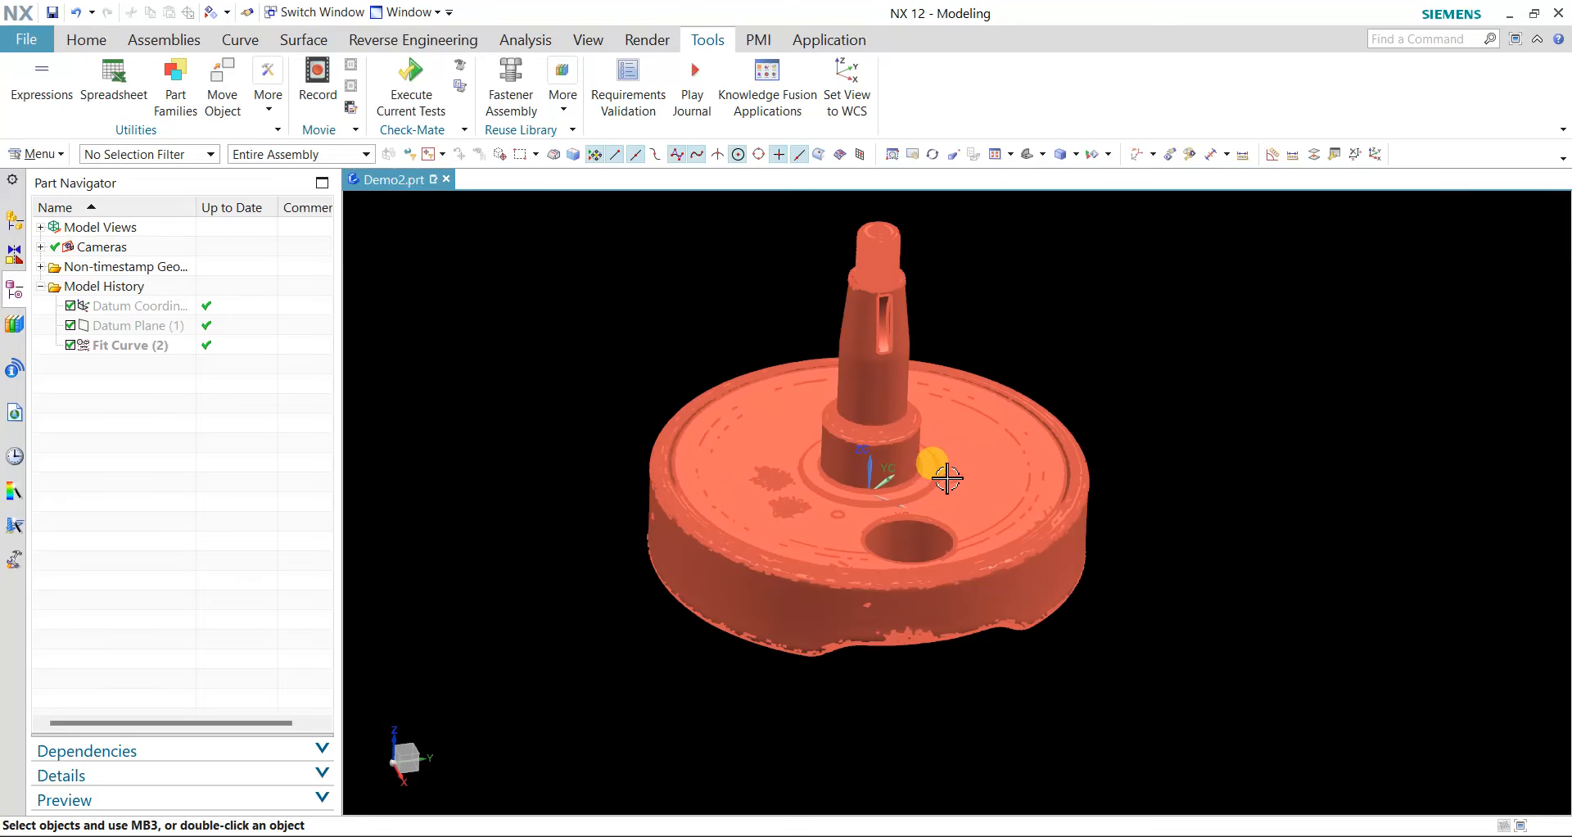
{"action": "left_click", "coordinate": [1375, 154]}
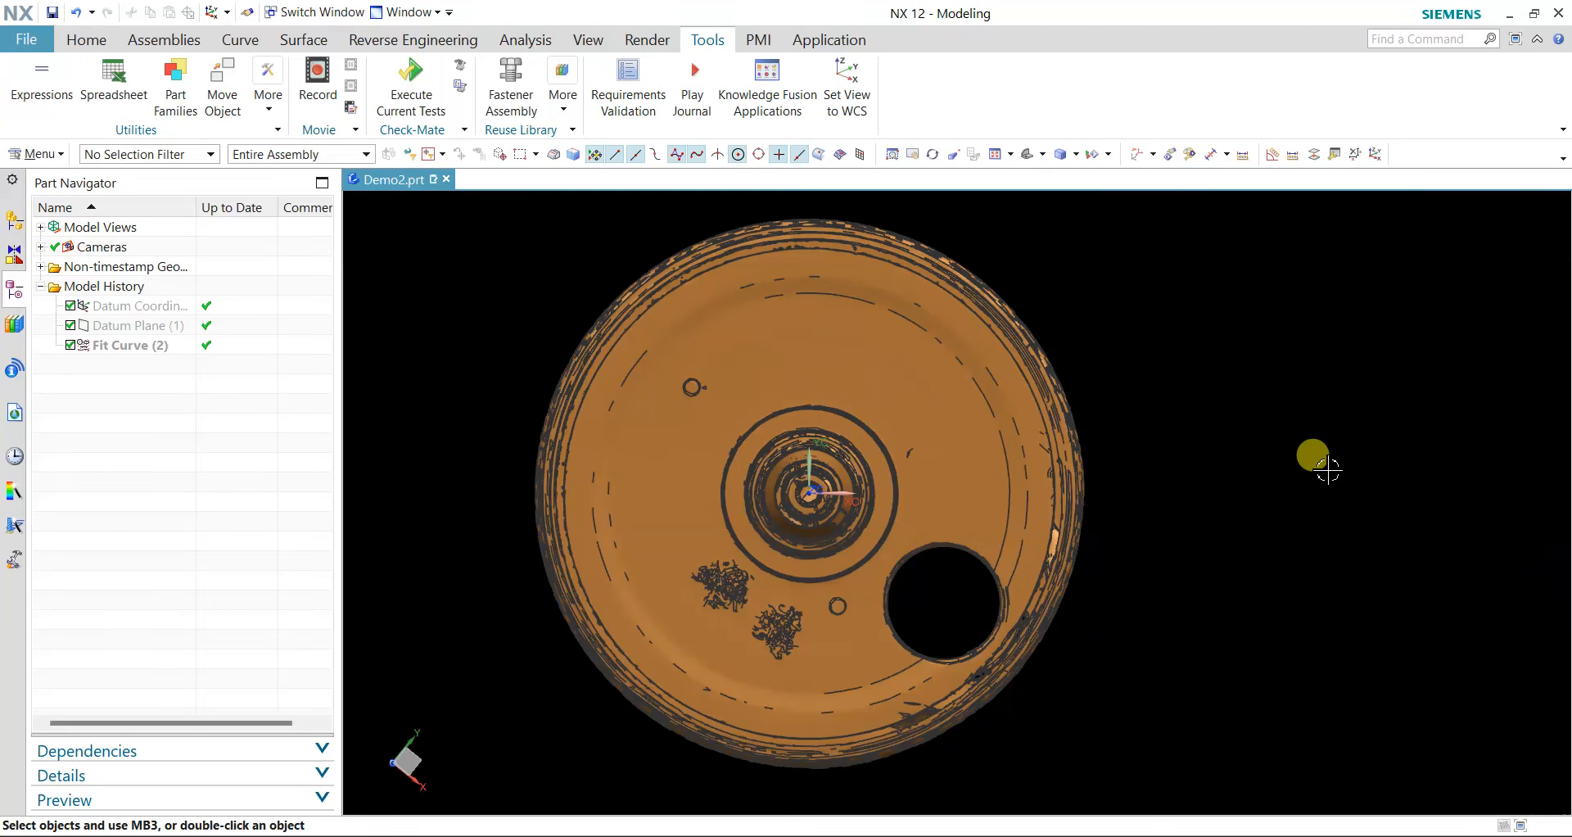
{"action": "middle_click_drag", "start_coordinate": [1271, 539], "coordinate": [1365, 454]}
{"action": "scroll", "coordinate": [1286, 509], "scroll_direction": "up", "scroll_amount": 1}
{"action": "scroll", "coordinate": [1366, 473], "scroll_direction": "down", "scroll_amount": 1}
{"action": "scroll", "coordinate": [1290, 504], "scroll_direction": "down", "scroll_amount": 1}
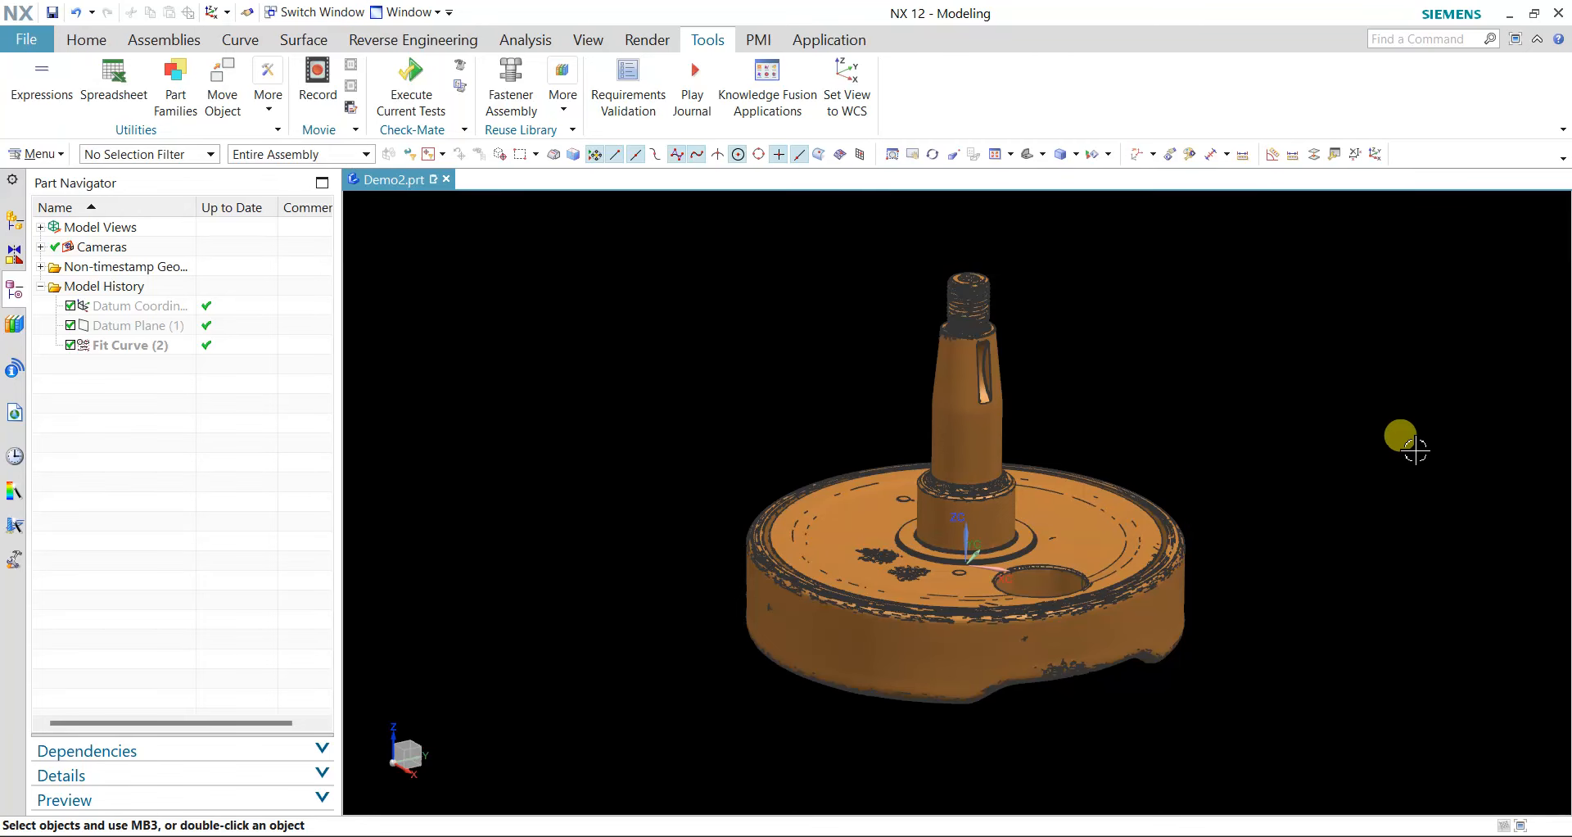
{"action": "mouse_move", "coordinate": [1276, 457]}
{"action": "middle_mouse_down"}
{"action": "mouse_move", "coordinate": [1190, 420]}
{"action": "mouse_move", "coordinate": [1255, 461]}
{"action": "middle_mouse_up"}
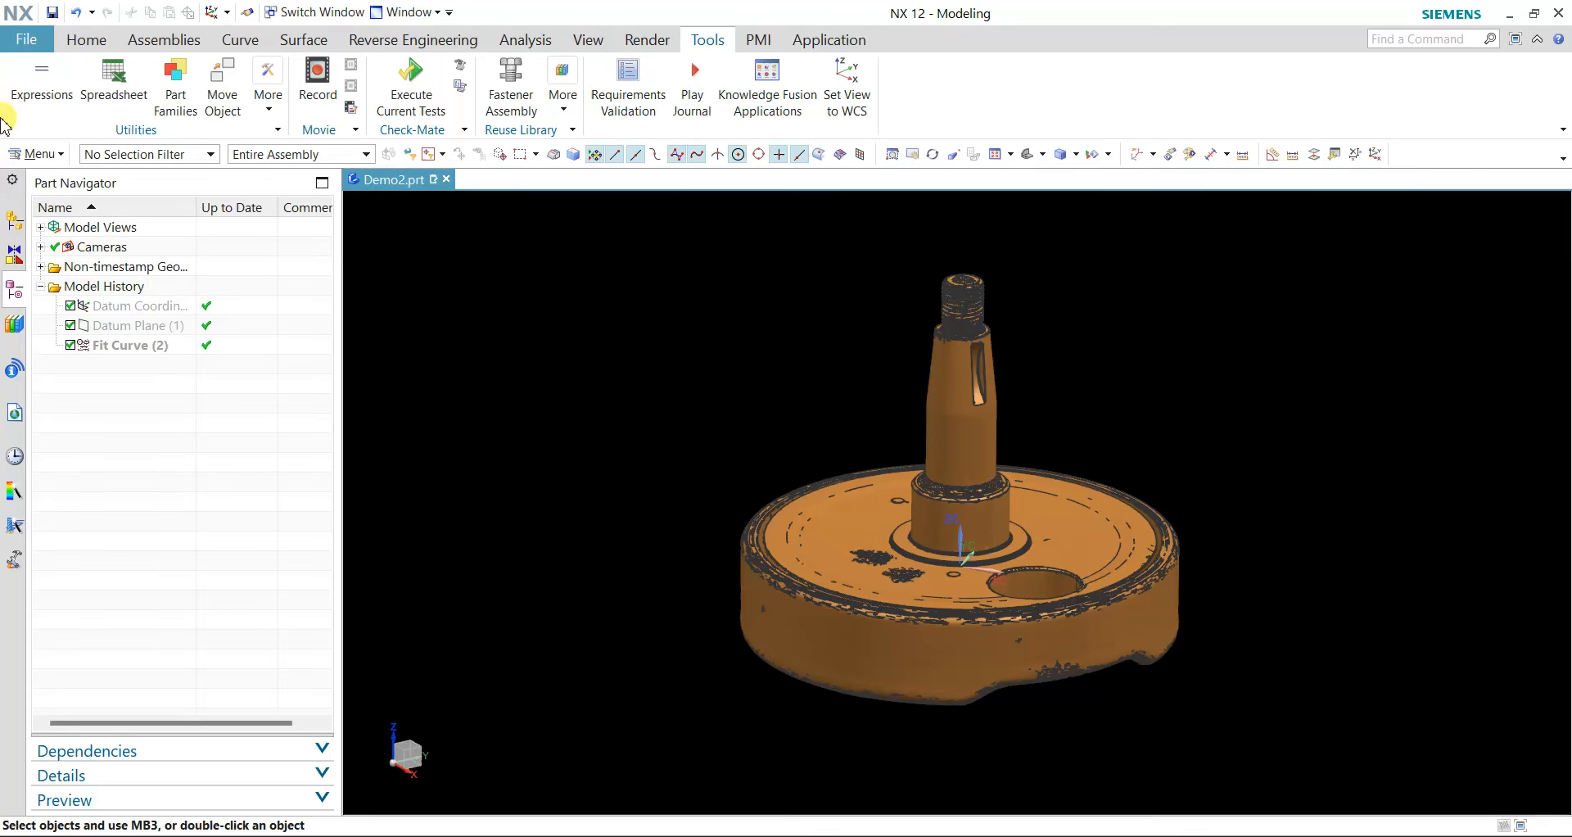
- Section the facet body with the YC plane through the WCS origin using Section Curve, outputting sampled points at a sample distance of 1
{"action": "left_click", "coordinate": [244, 40]}
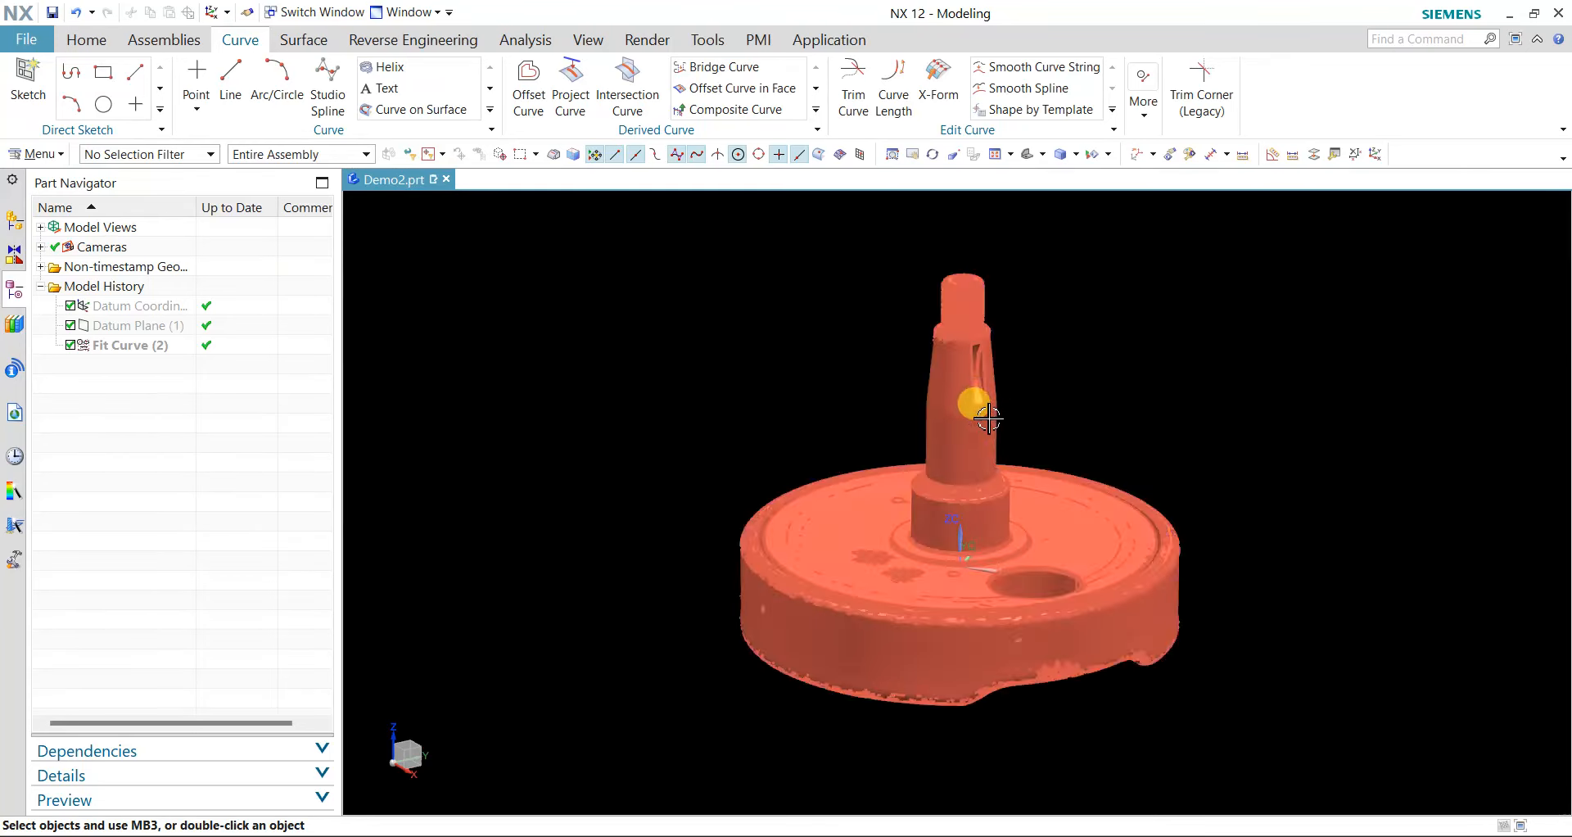
{"action": "left_click", "coordinate": [817, 110]}
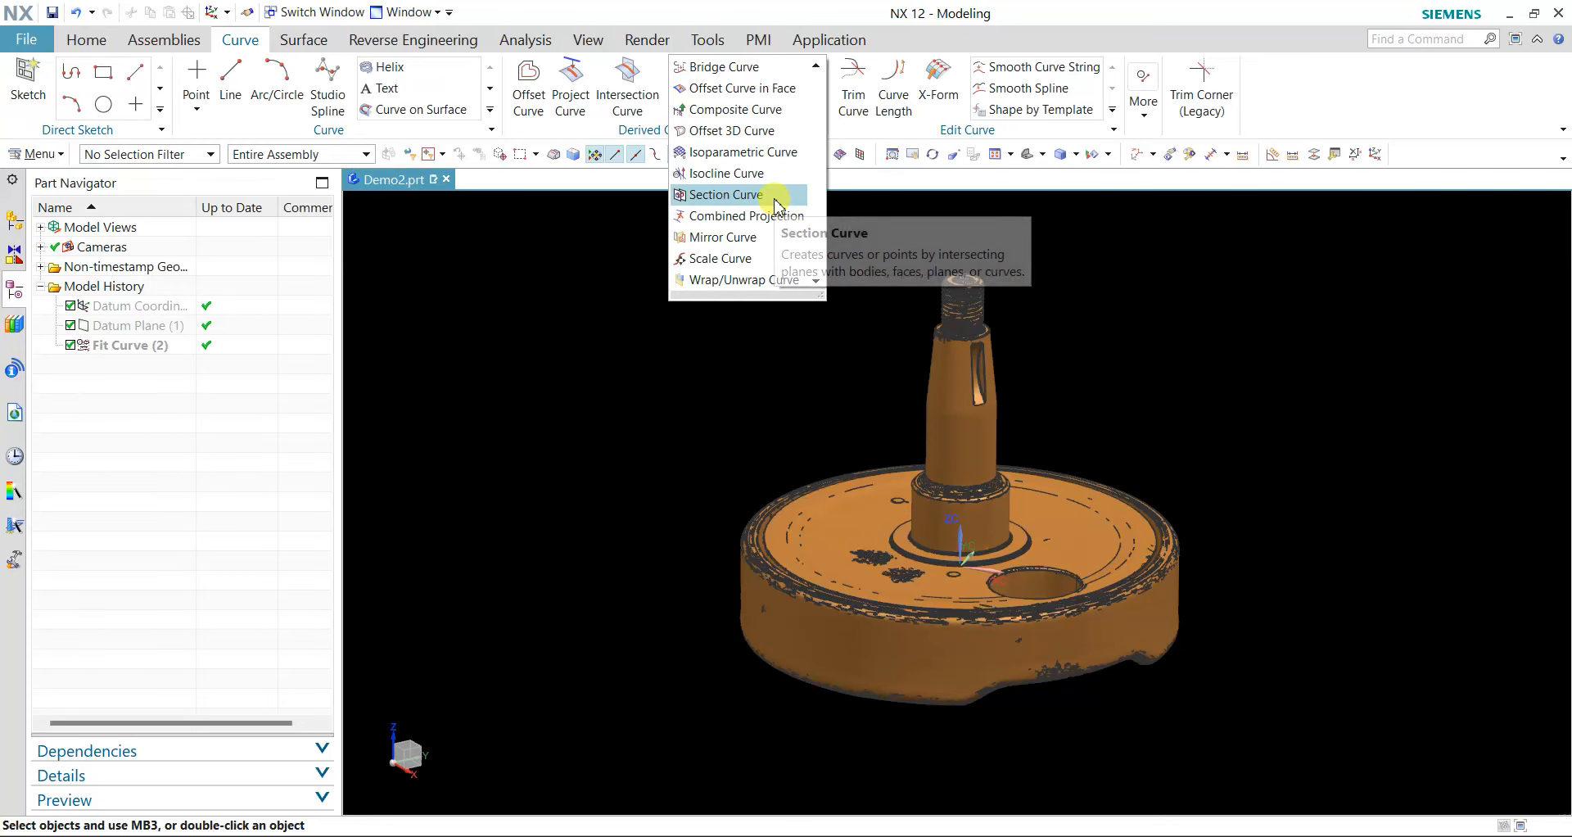
{"action": "left_click", "coordinate": [773, 195]}
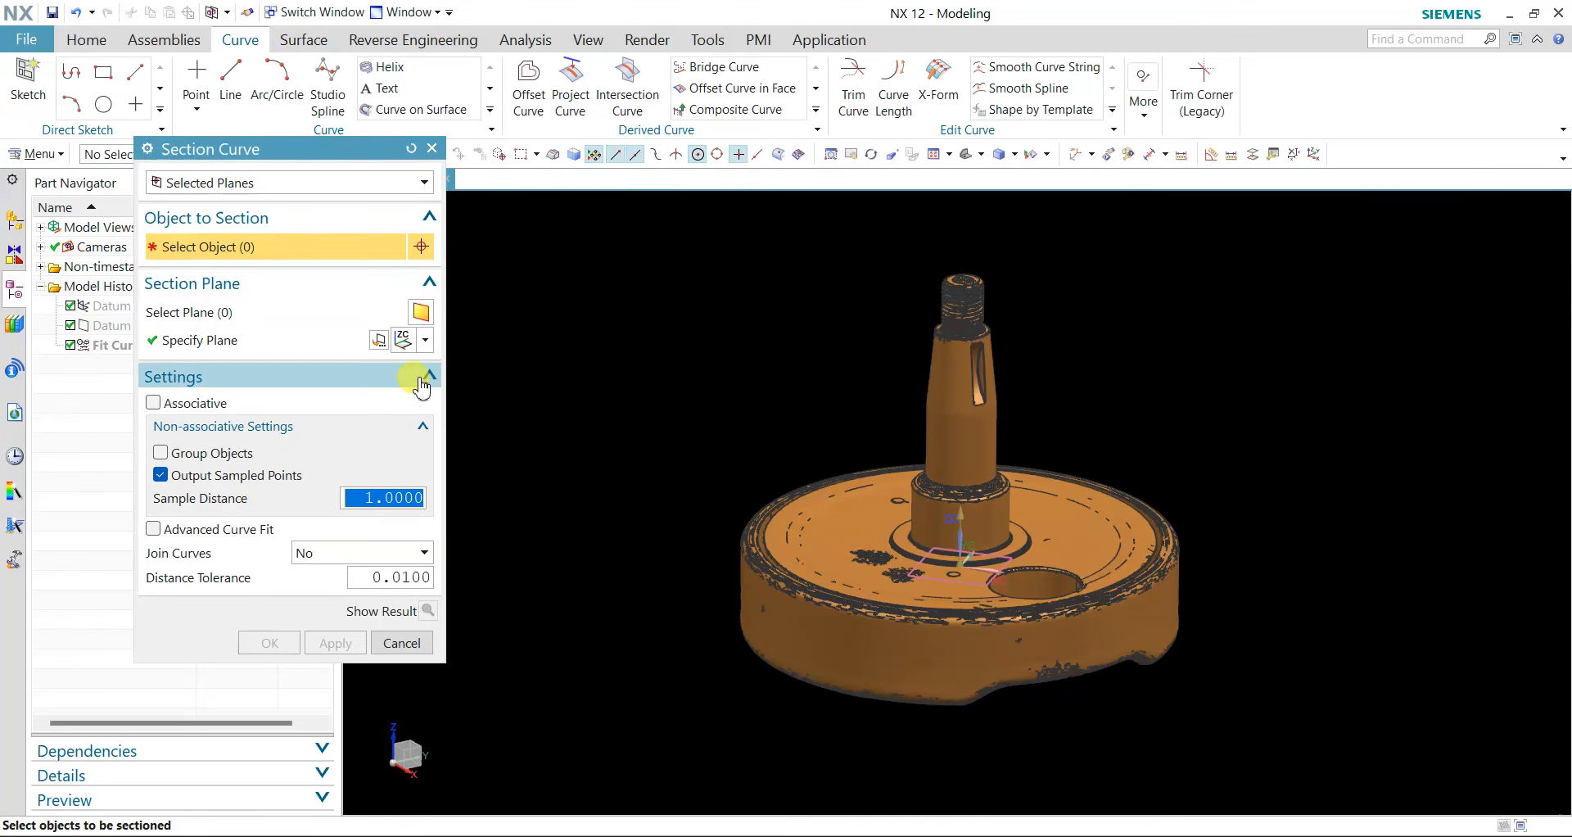
{"action": "left_click", "coordinate": [425, 340]}
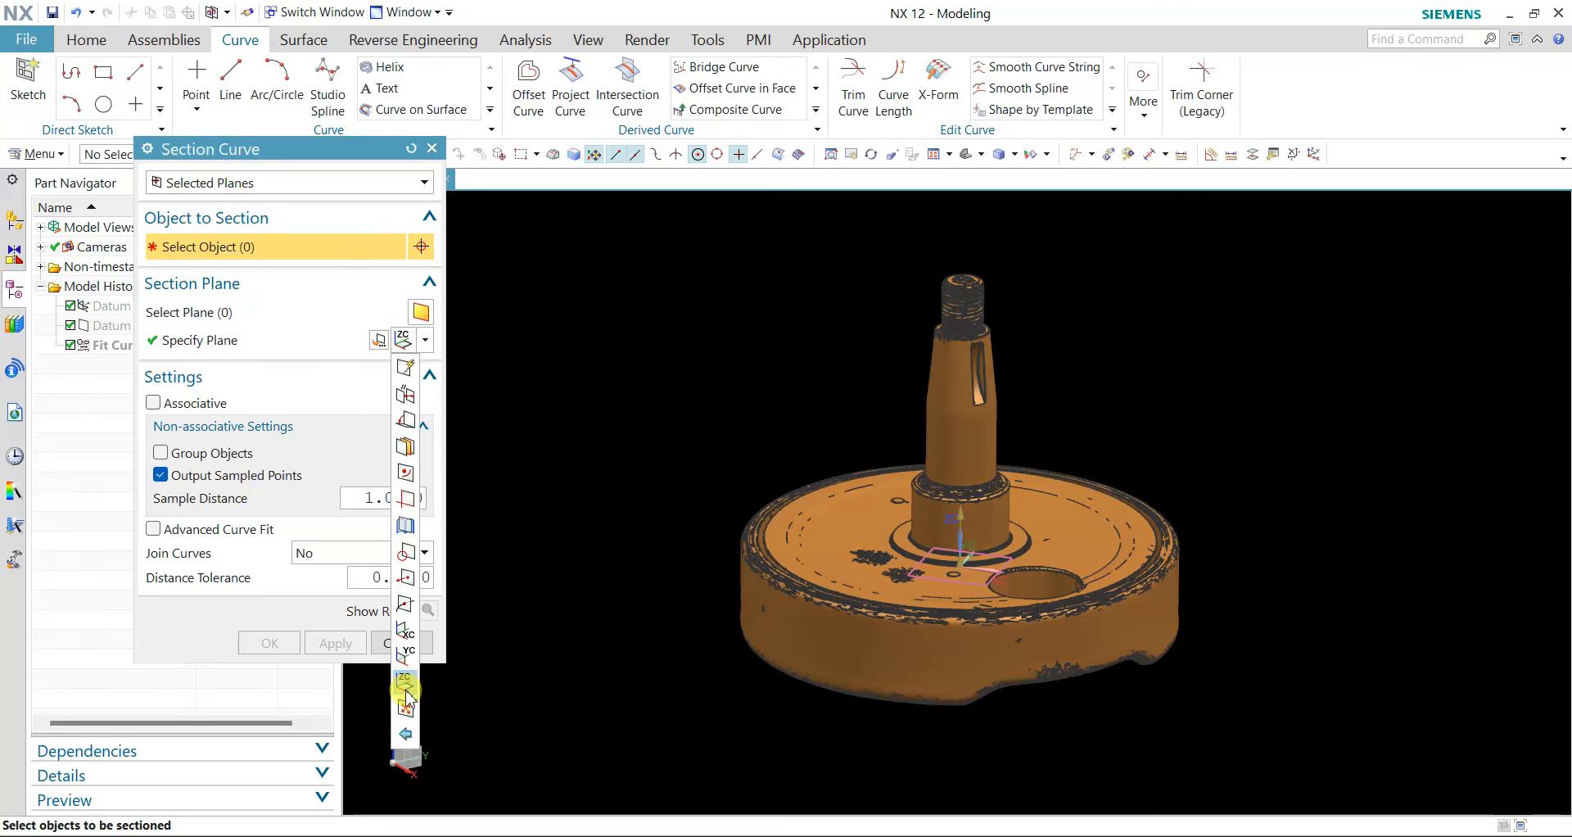
{"action": "left_click", "coordinate": [406, 657]}
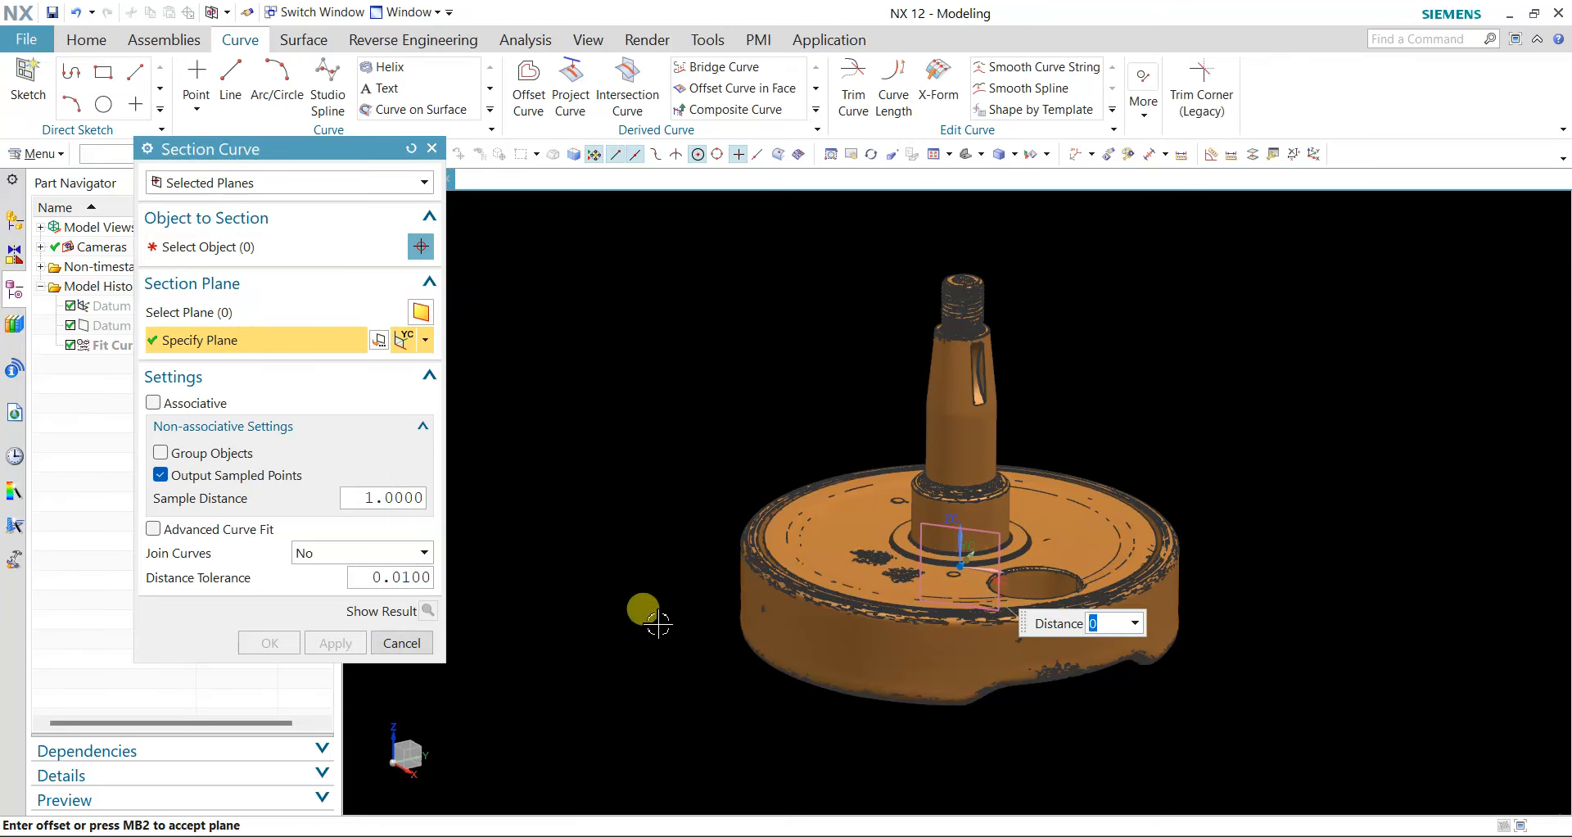
{"action": "left_click", "coordinate": [328, 250]}
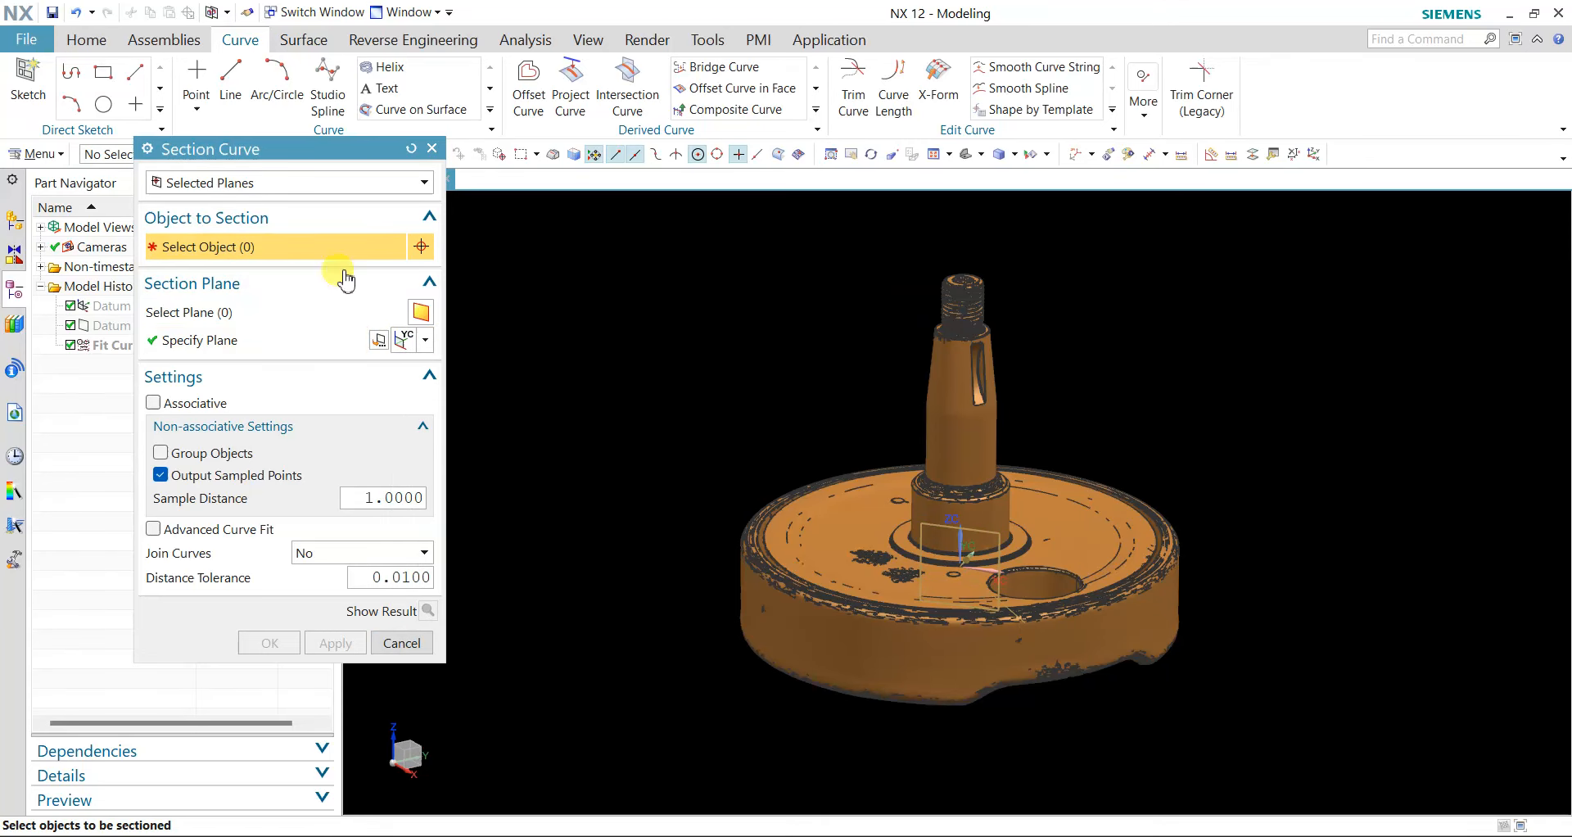
{"action": "left_click", "coordinate": [977, 421]}
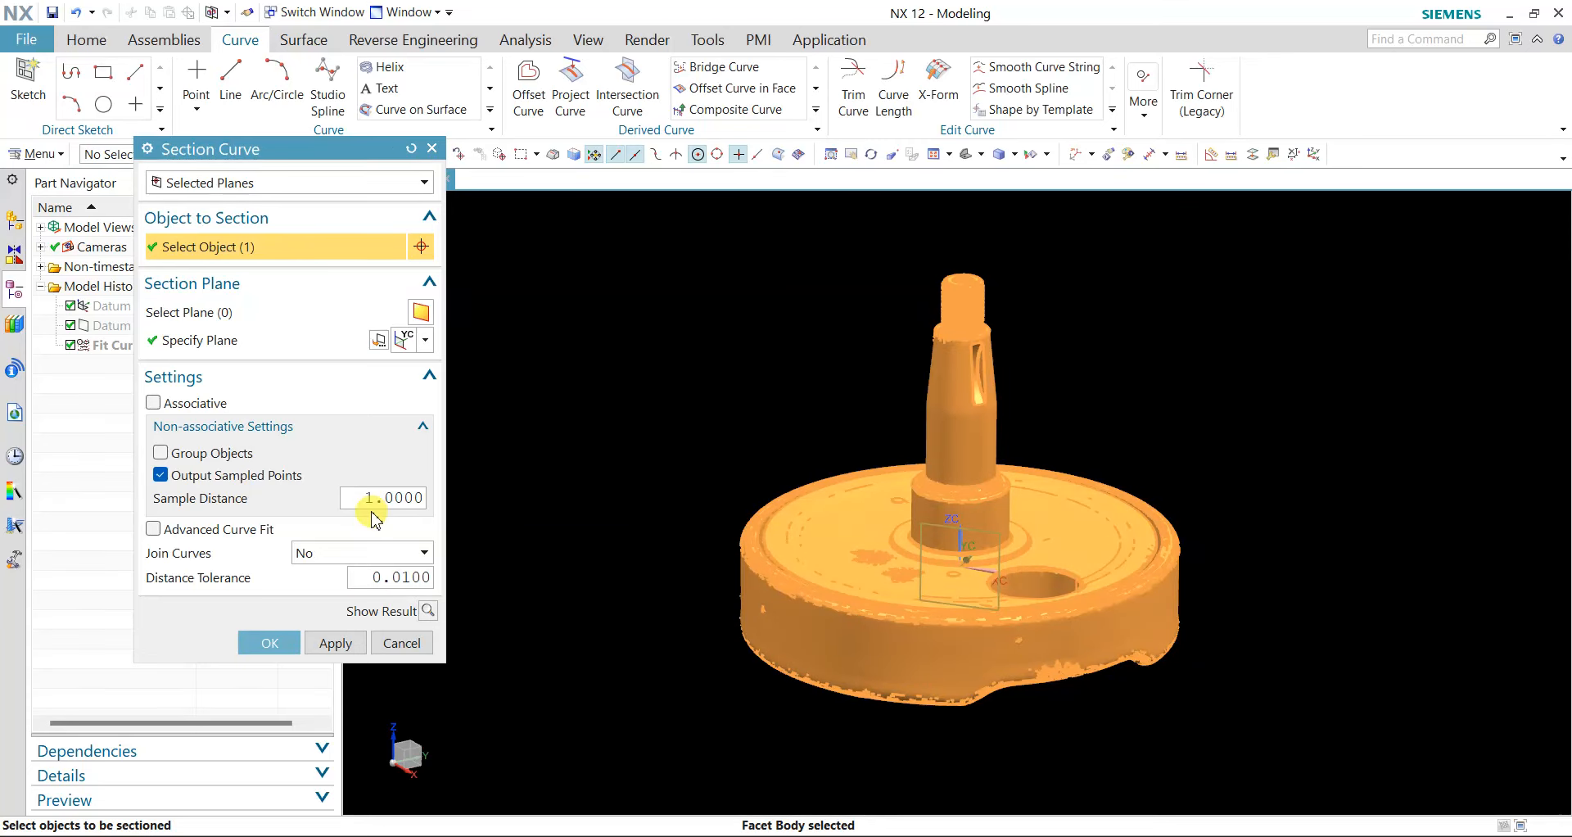
{"action": "left_click", "coordinate": [269, 643]}
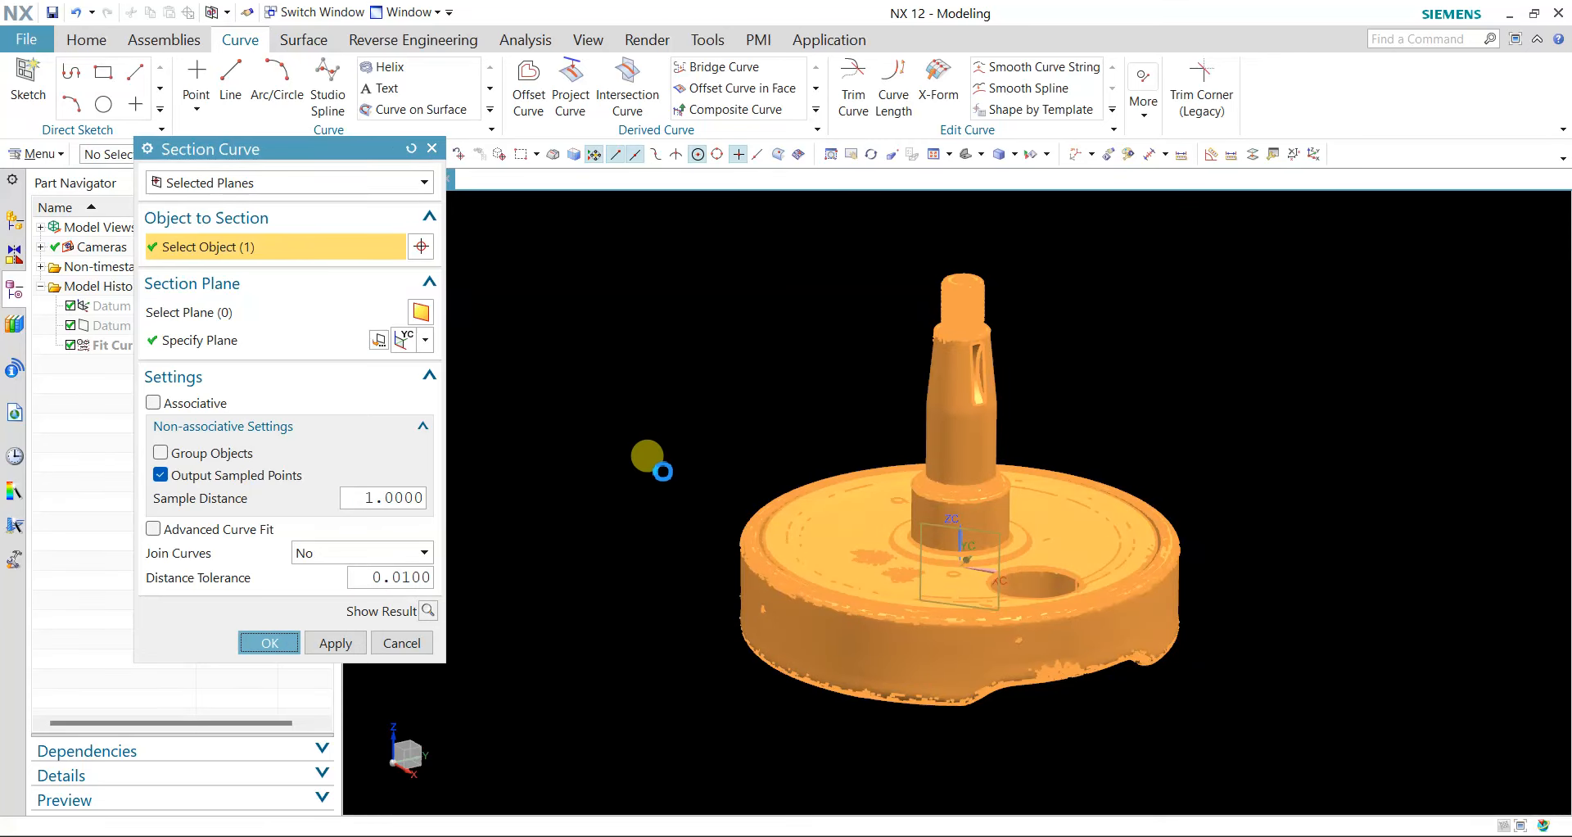
- Hide the facet body, leaving the sampled points of the shaft-and-disc section displayed
{"action": "scroll", "coordinate": [1064, 362], "scroll_direction": "up", "scroll_amount": 2}
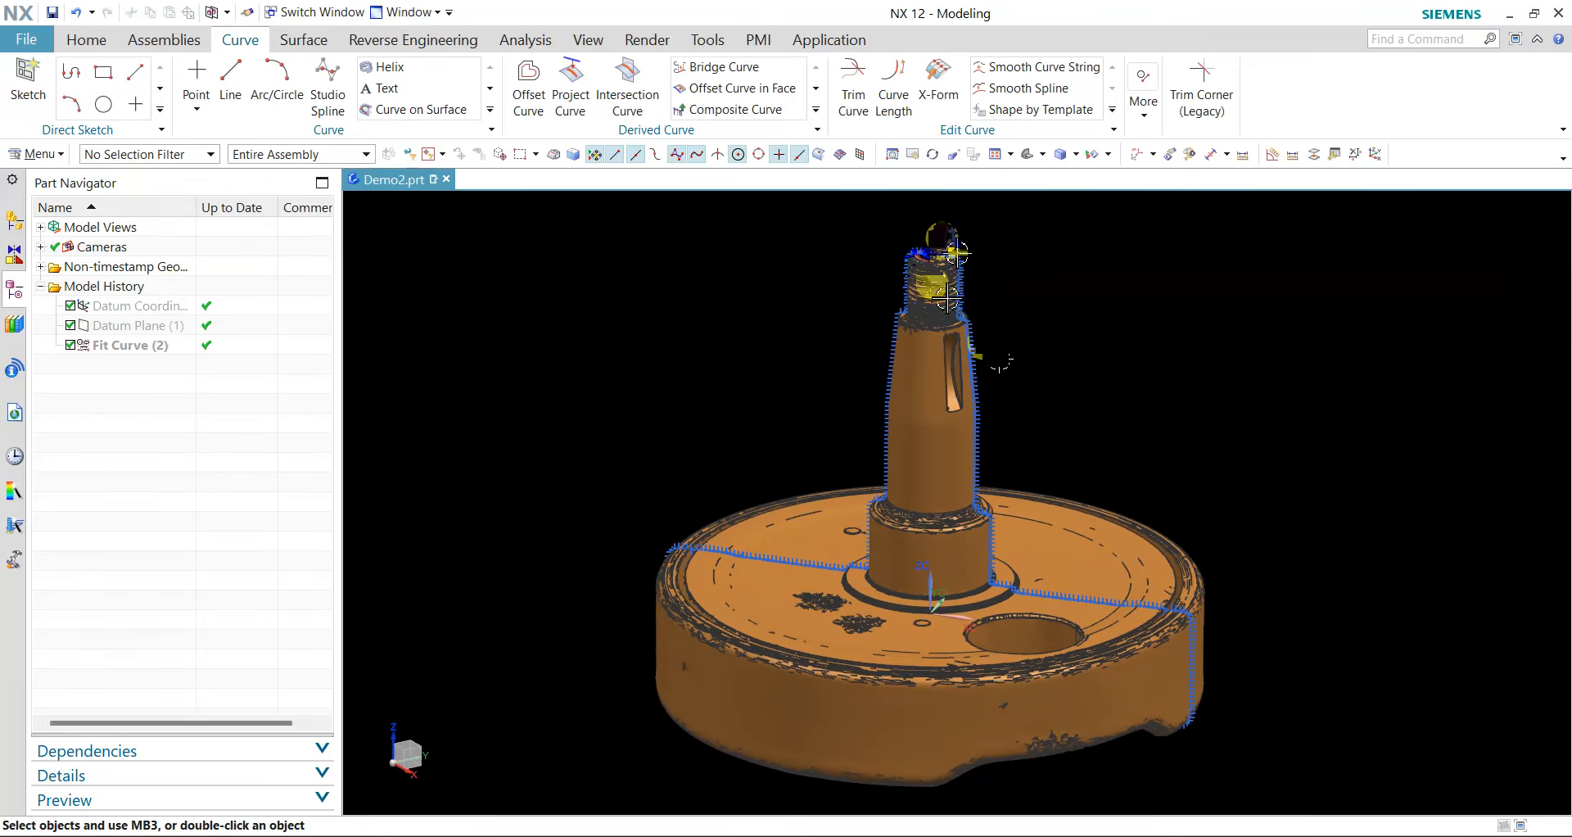
{"action": "scroll", "coordinate": [1273, 448], "scroll_direction": "down", "scroll_amount": 1}
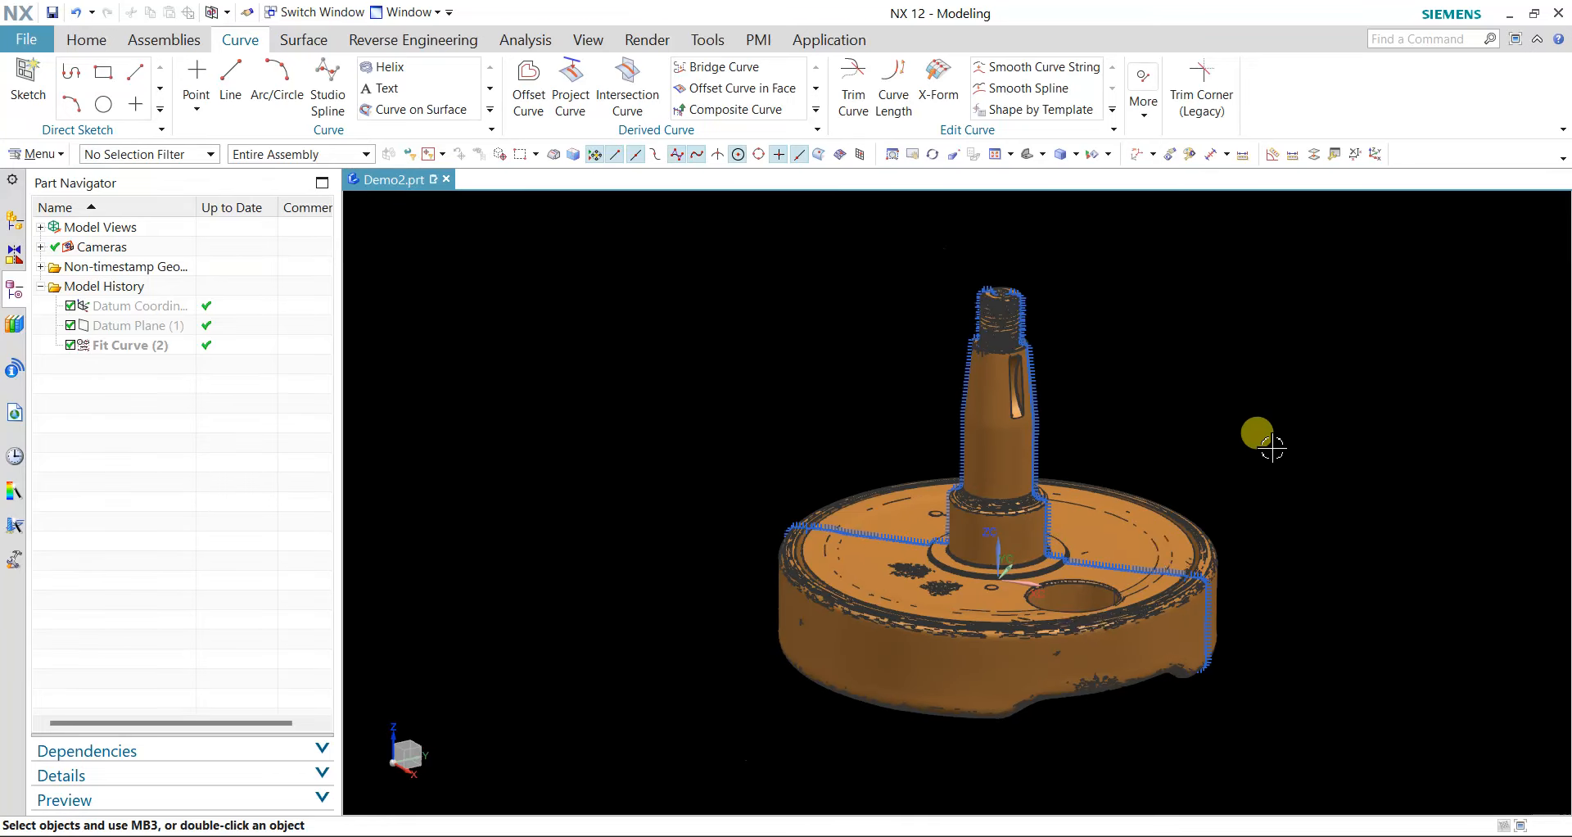
{"action": "right_click", "coordinate": [910, 652]}
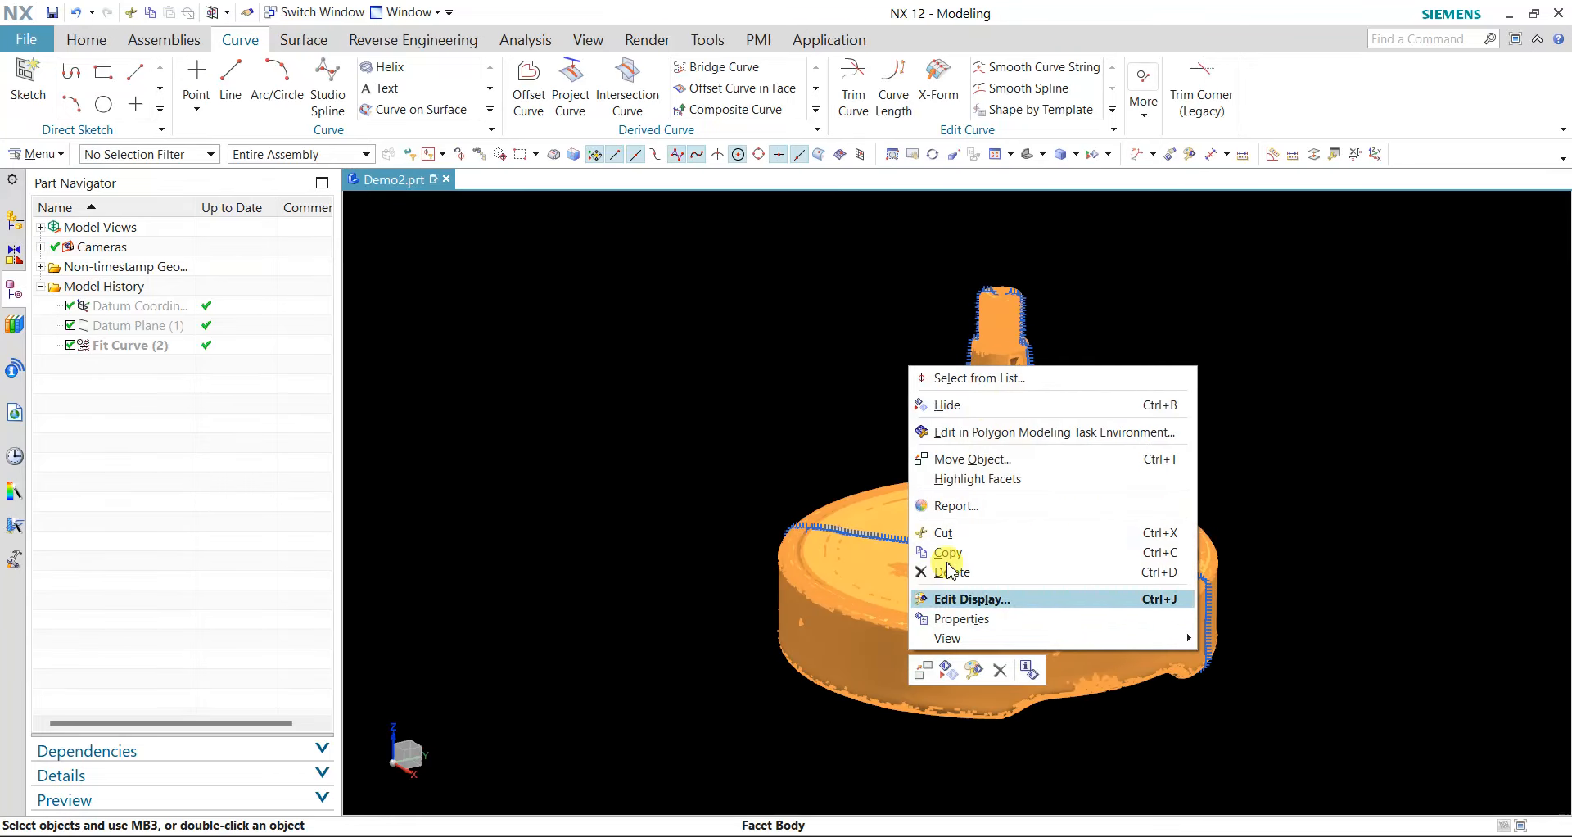
{"action": "left_click", "coordinate": [981, 409]}
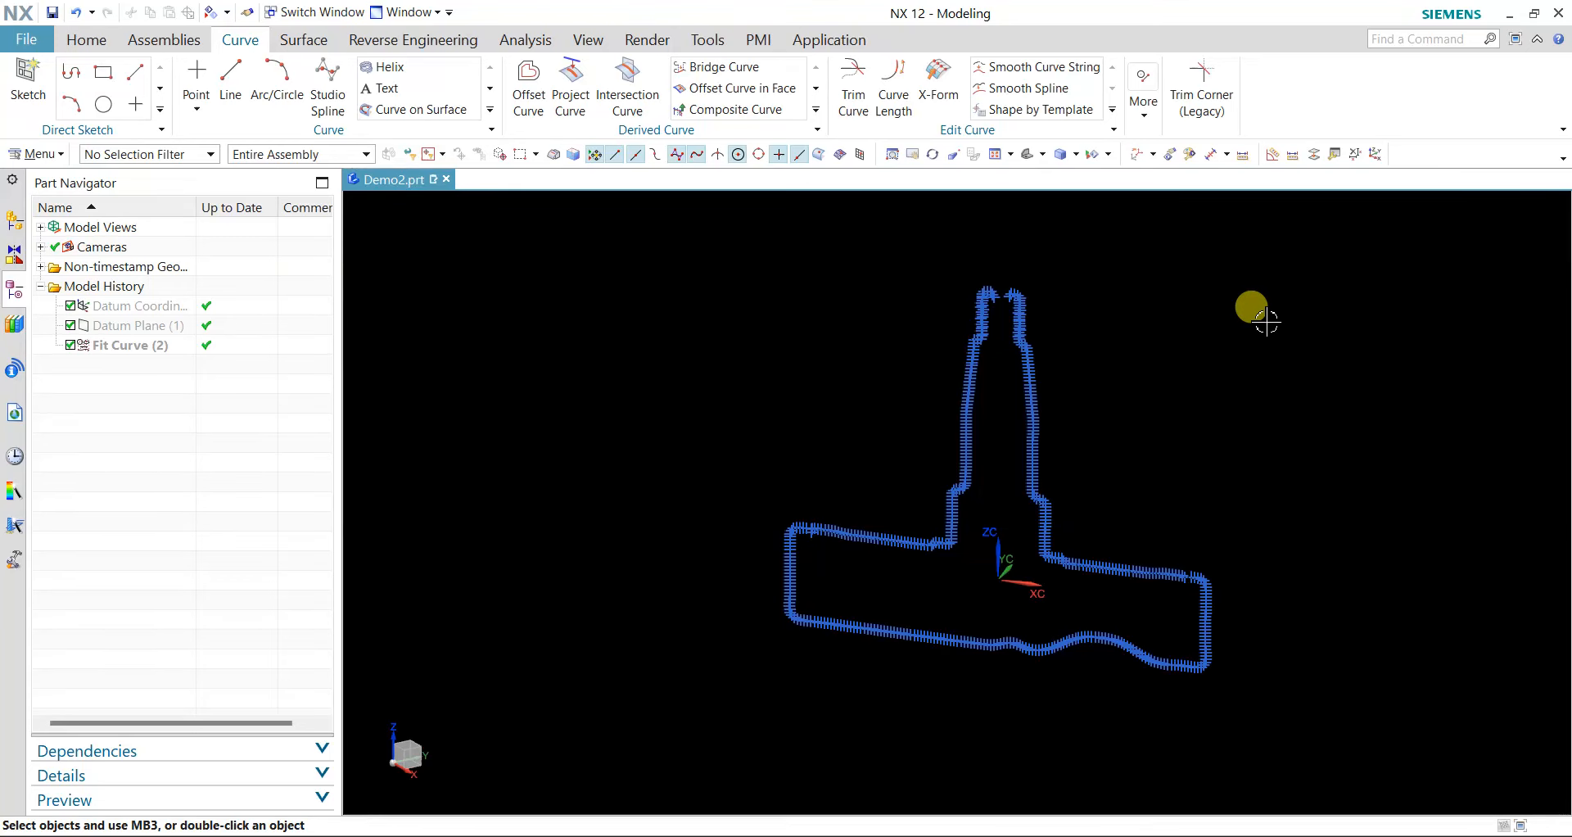
- Examine the sampled section profile from the front, from the shaft's threaded end and taper down to the disc
{"action": "key", "text": "ctrl+alt+r"}
{"action": "middle_click_drag", "start_coordinate": [1197, 374], "coordinate": [1220, 425]}
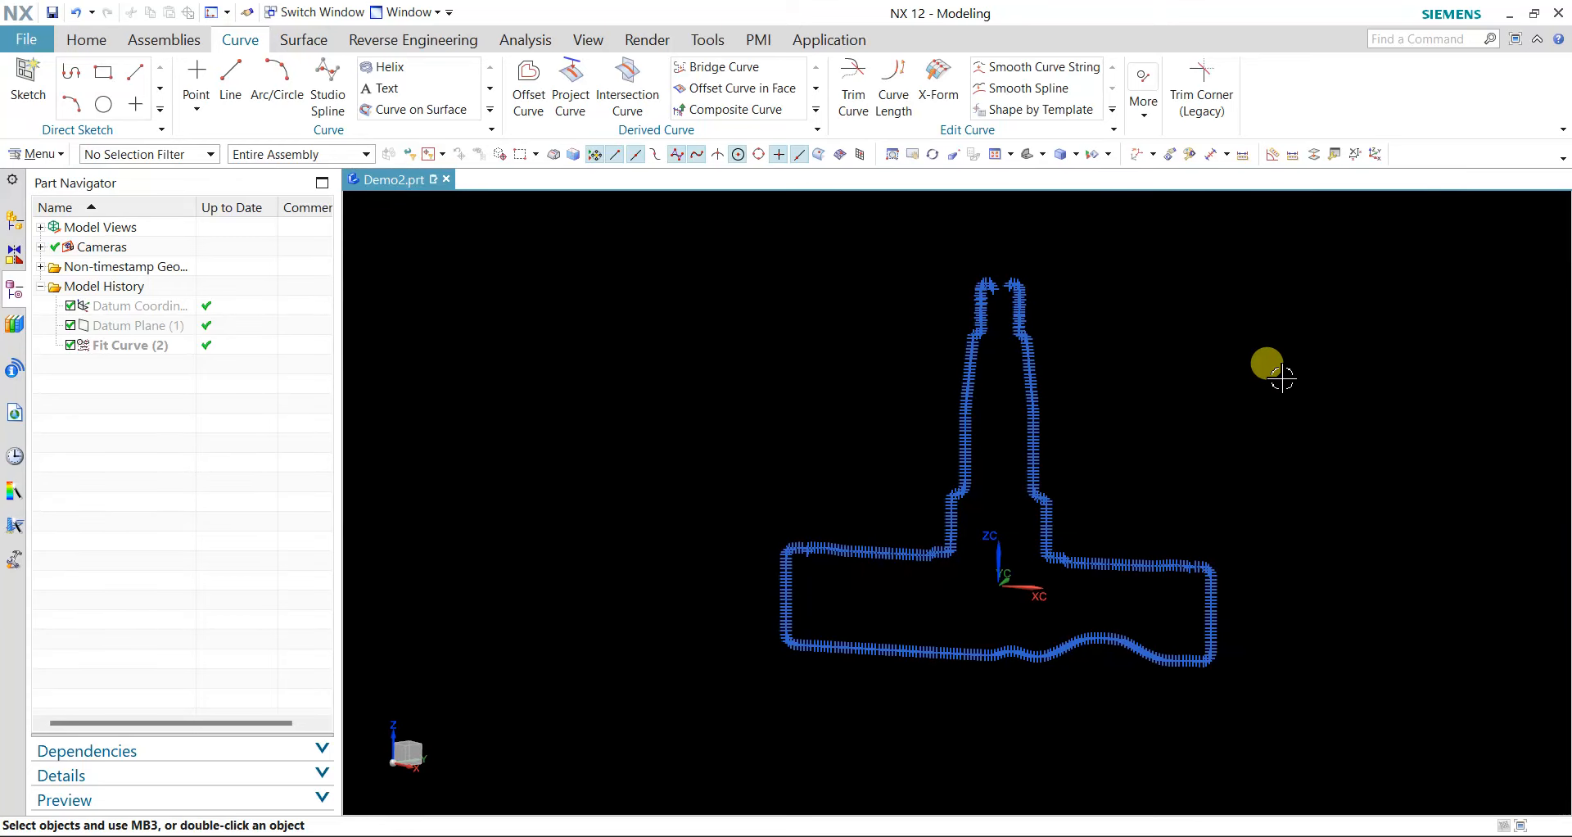
{"action": "key", "text": "ctrl+alt+f"}
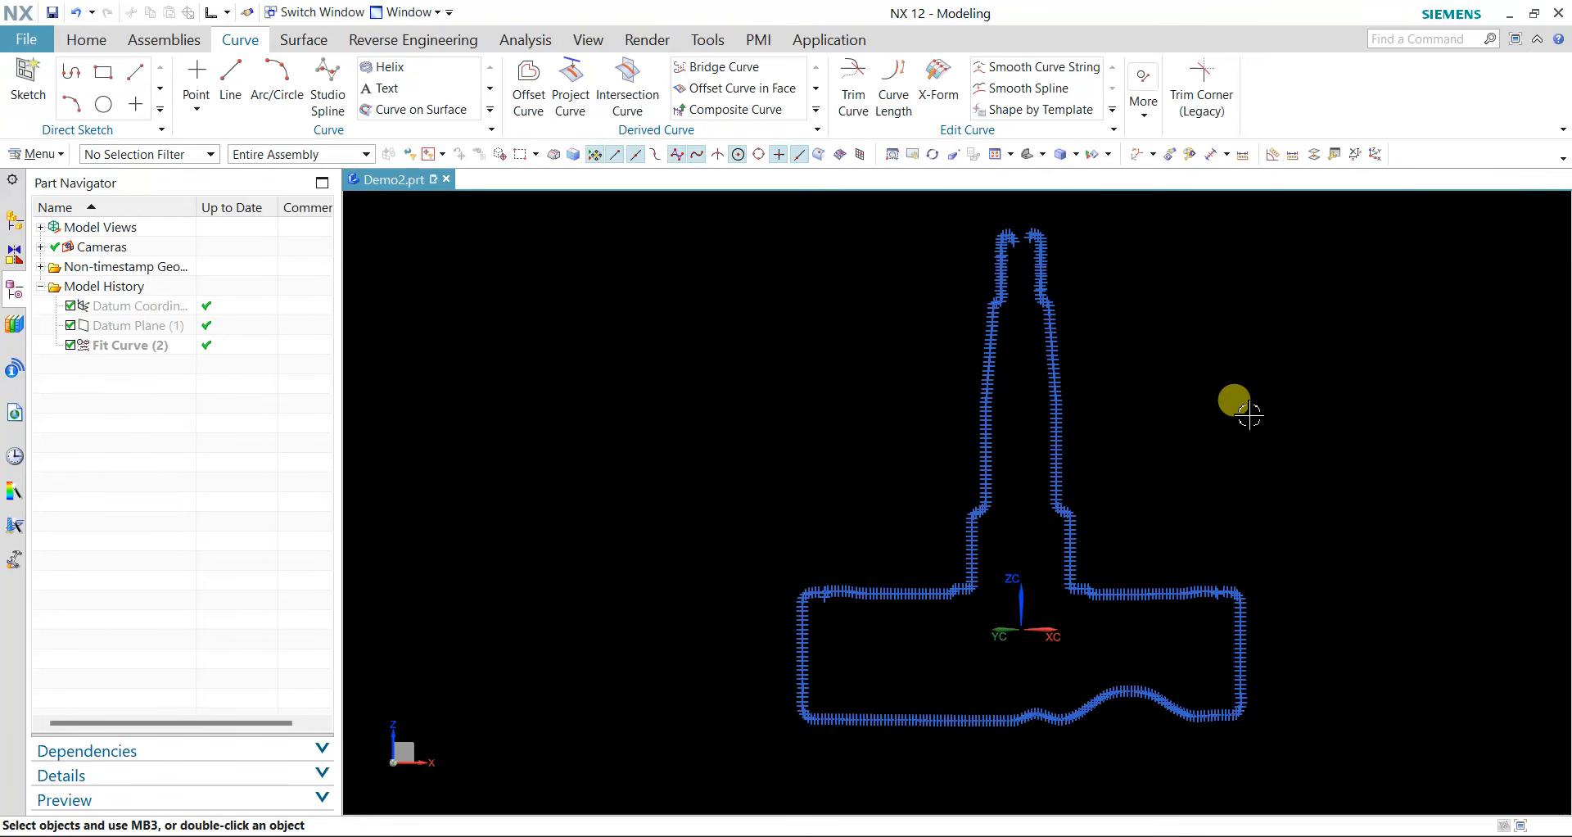
{"action": "middle_click_drag", "start_coordinate": [1256, 410], "coordinate": [1214, 422]}
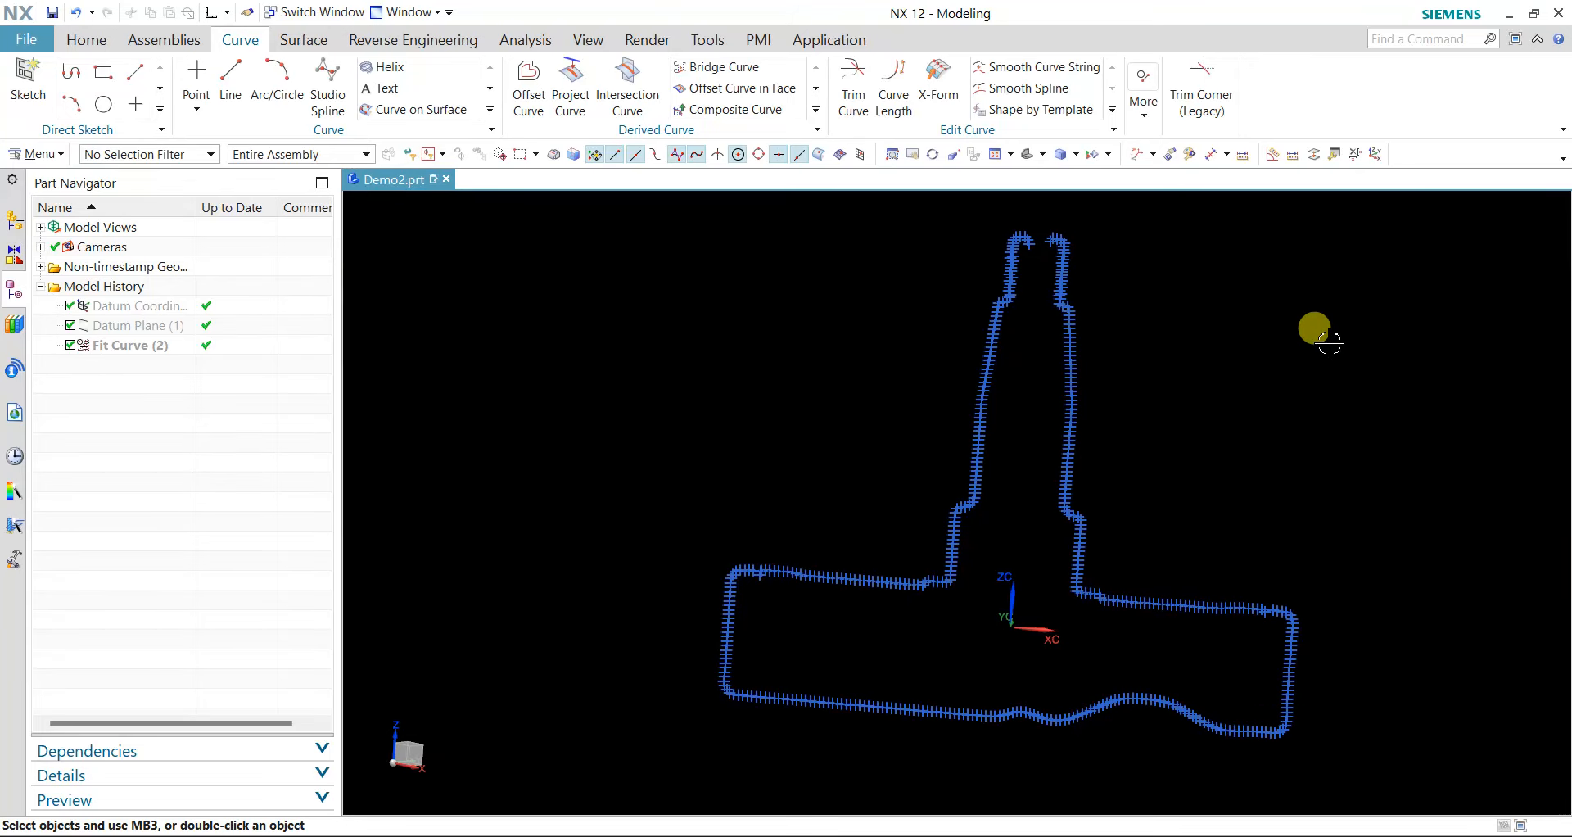
{"action": "key", "text": "super+p"}
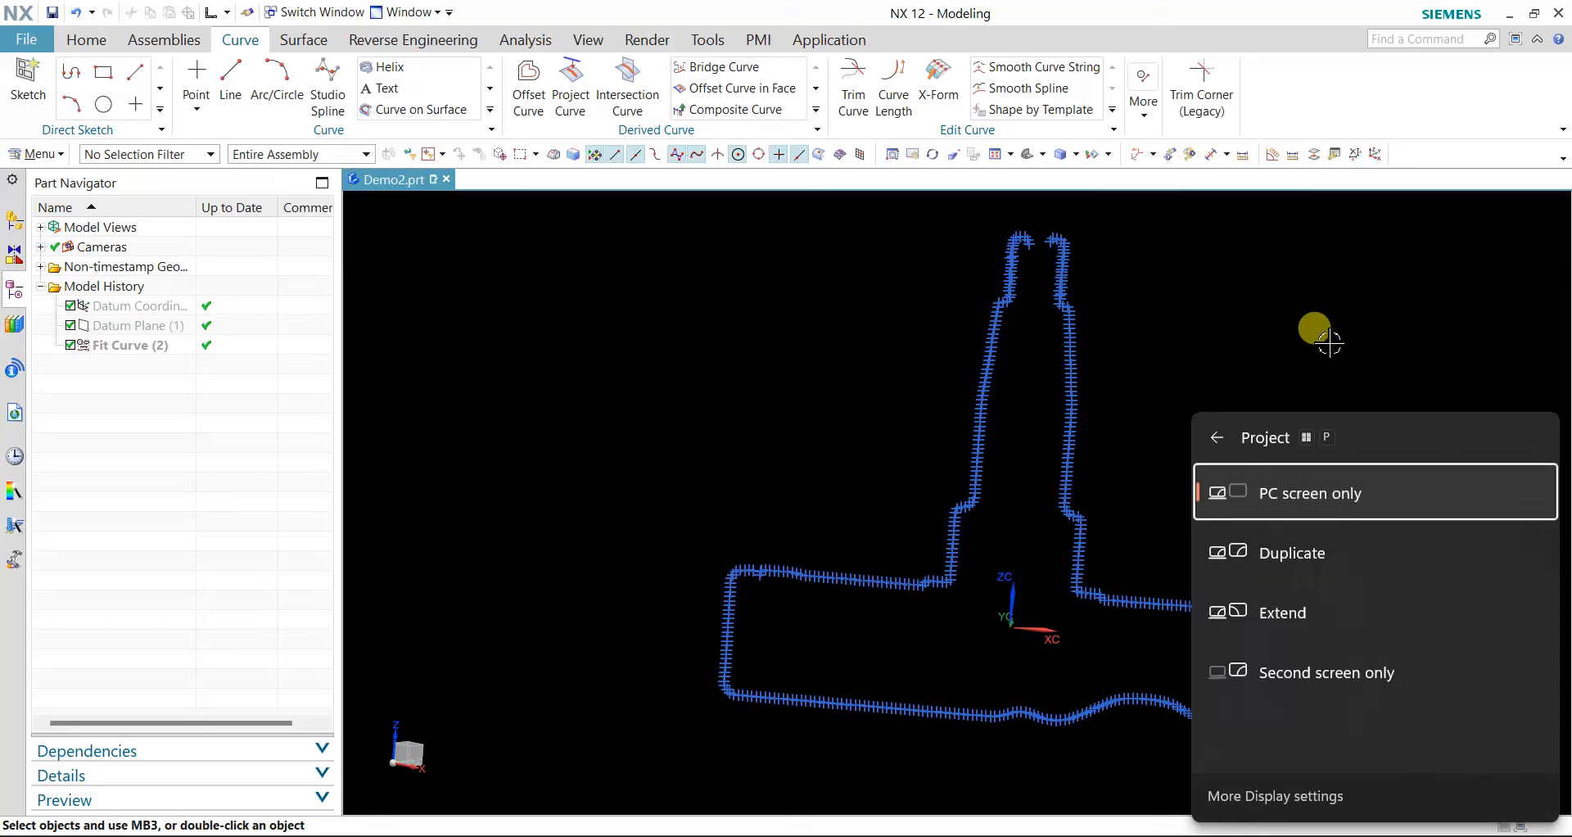
{"action": "left_click", "coordinate": [1330, 342]}
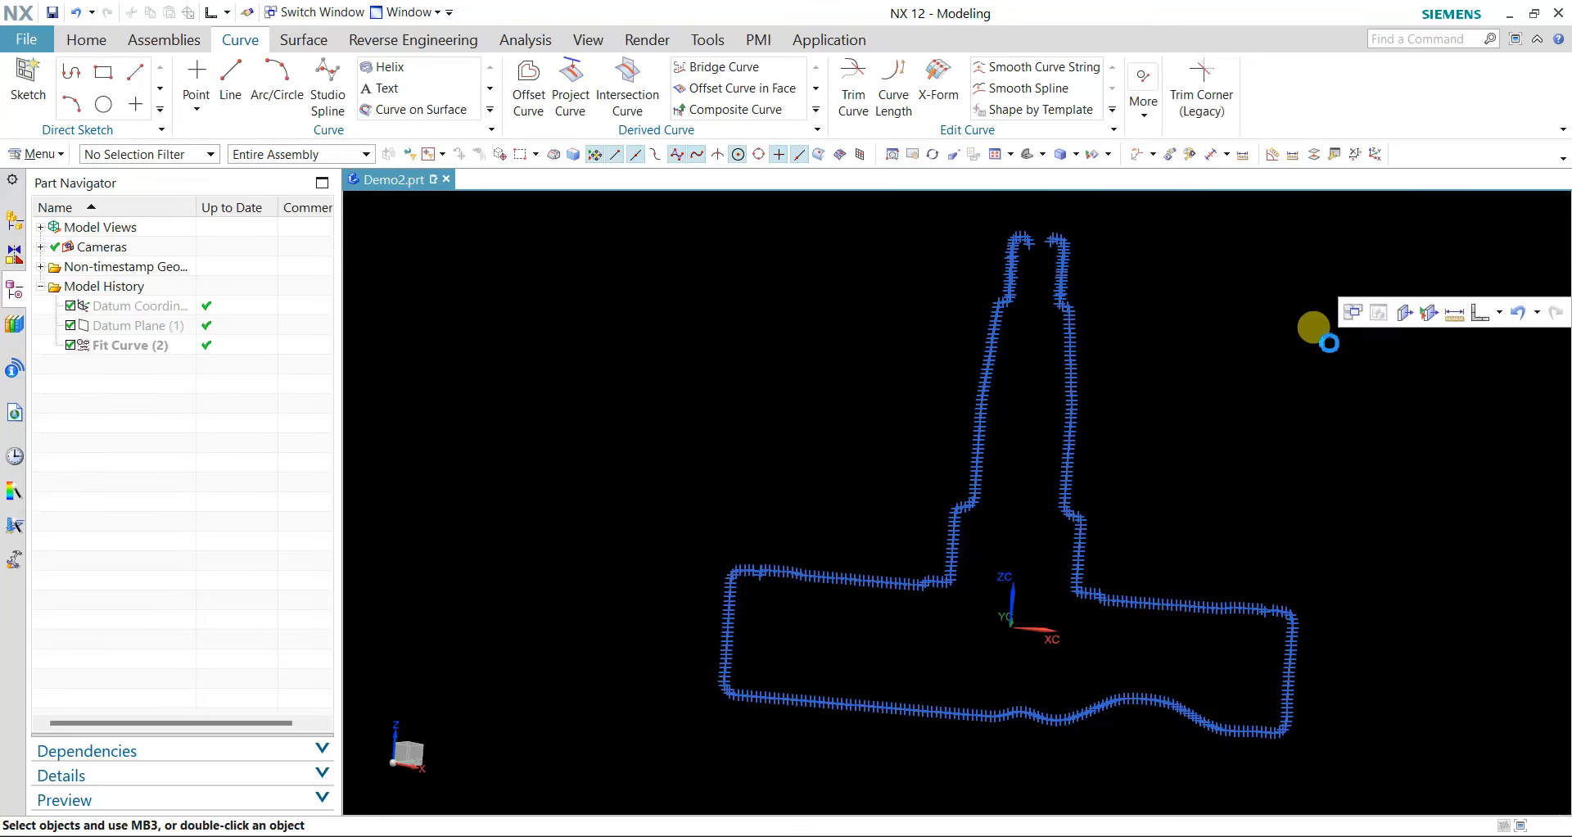
{"action": "middle_click_drag", "start_coordinate": [1330, 342], "coordinate": [1329, 343]}
{"action": "middle_click_drag", "start_coordinate": [1283, 480], "coordinate": [1240, 497]}
{"action": "scroll", "coordinate": [1204, 361], "scroll_direction": "up", "scroll_amount": 3}
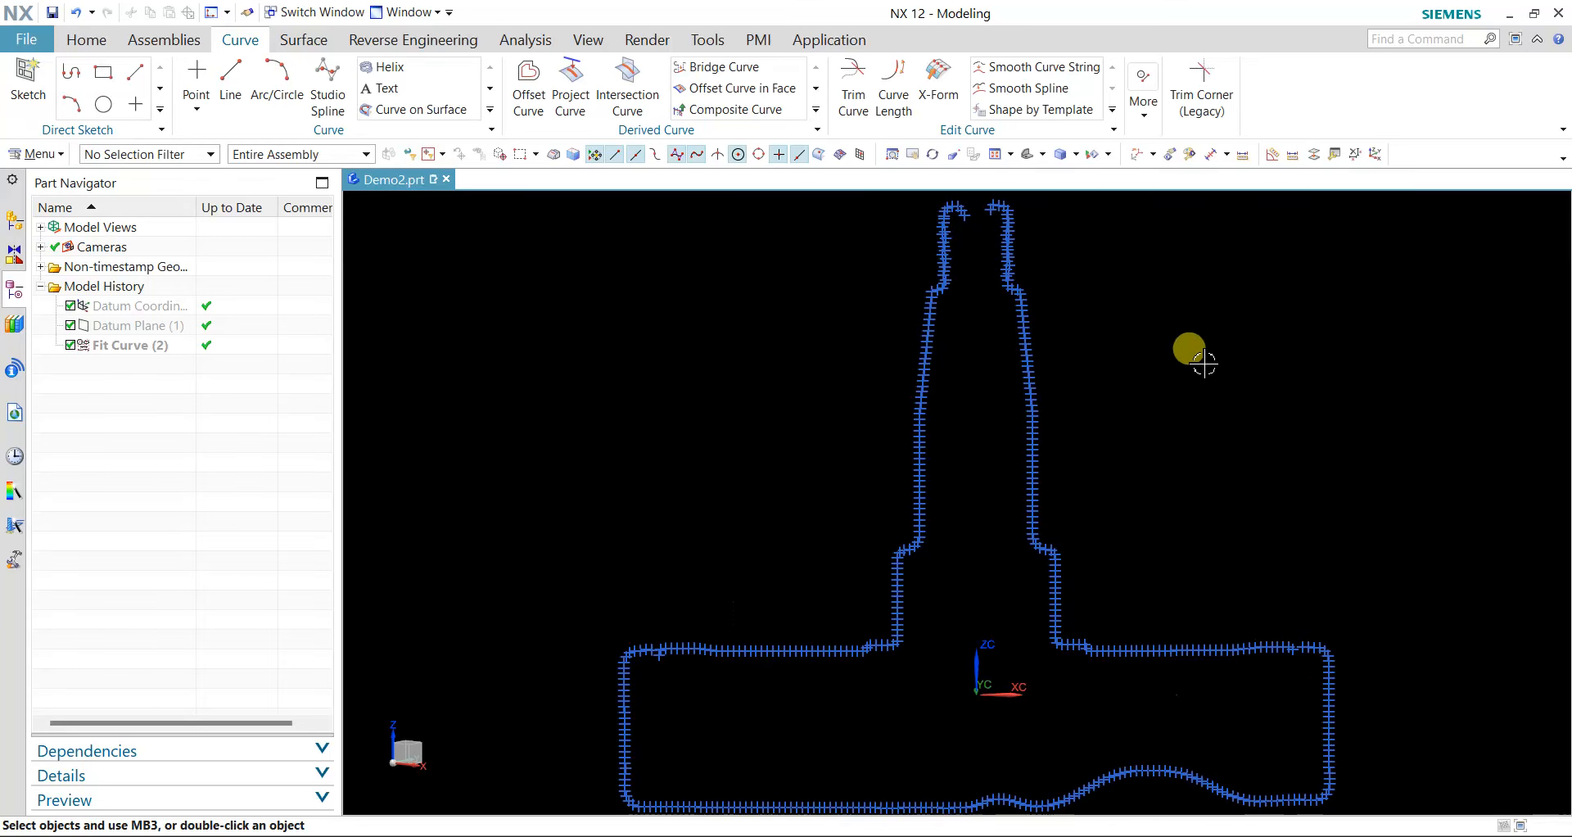
{"action": "middle_click_drag", "start_coordinate": [1135, 338], "coordinate": [1185, 423], "text": "shift"}
{"action": "scroll", "coordinate": [898, 397], "scroll_direction": "up", "scroll_amount": 1}
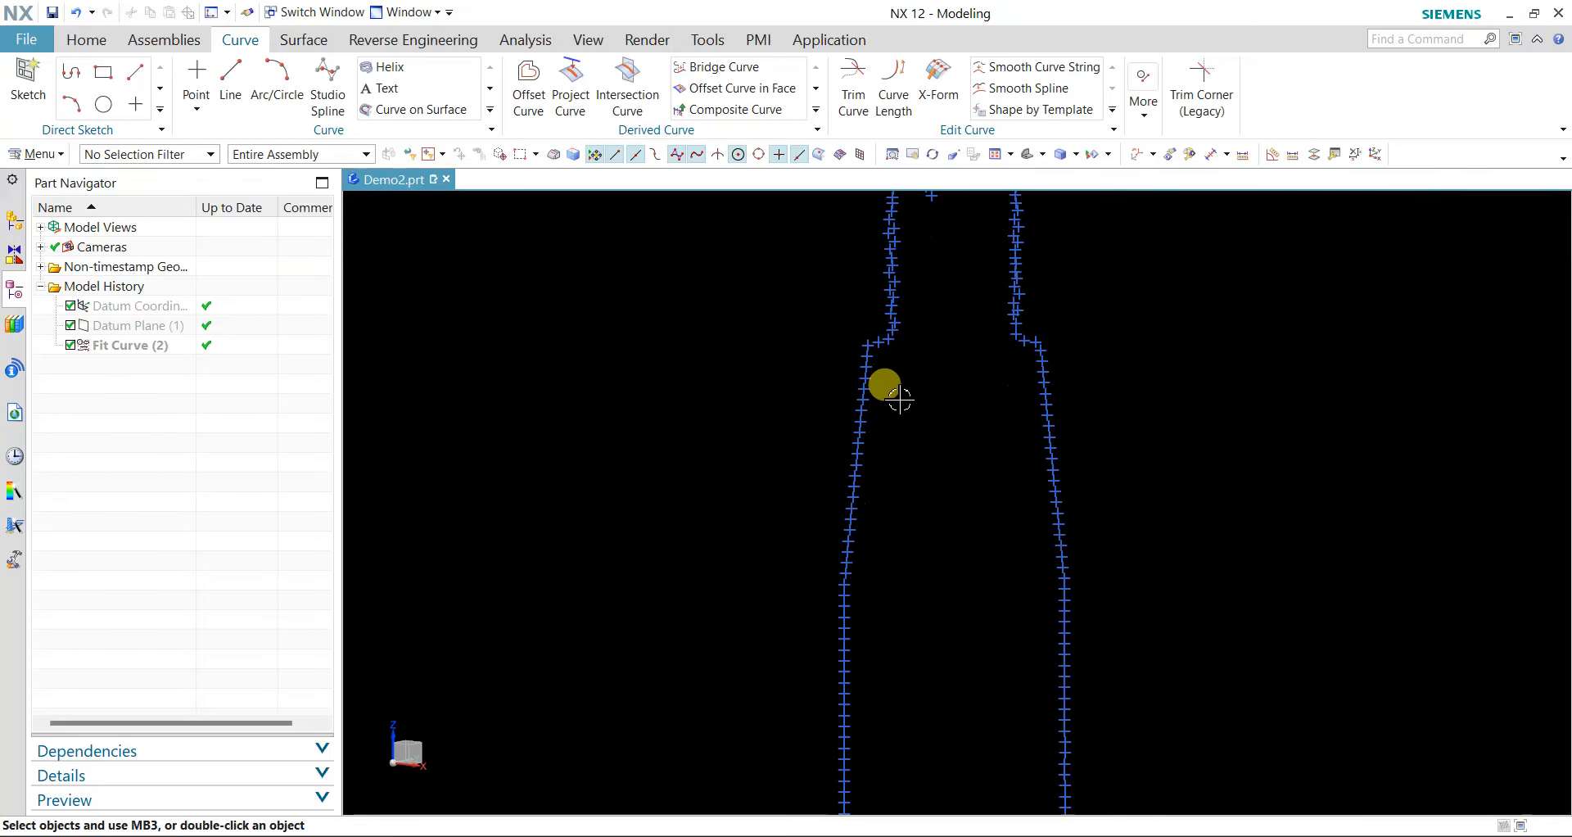
{"action": "scroll", "coordinate": [908, 547], "scroll_direction": "down", "scroll_amount": 2}
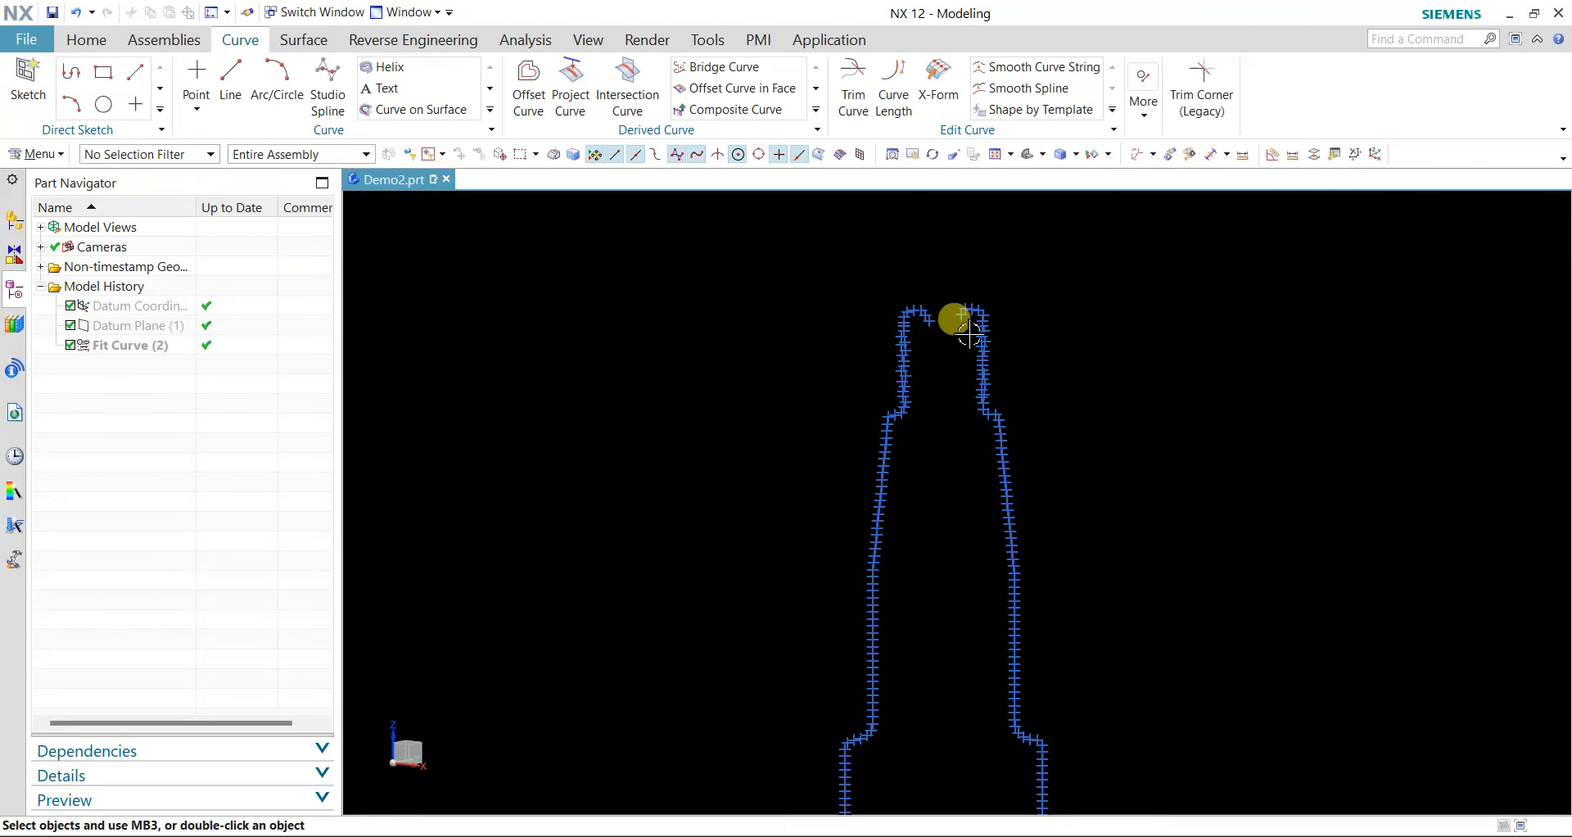
{"action": "middle_click_drag", "start_coordinate": [966, 723], "coordinate": [965, 624], "text": "shift"}
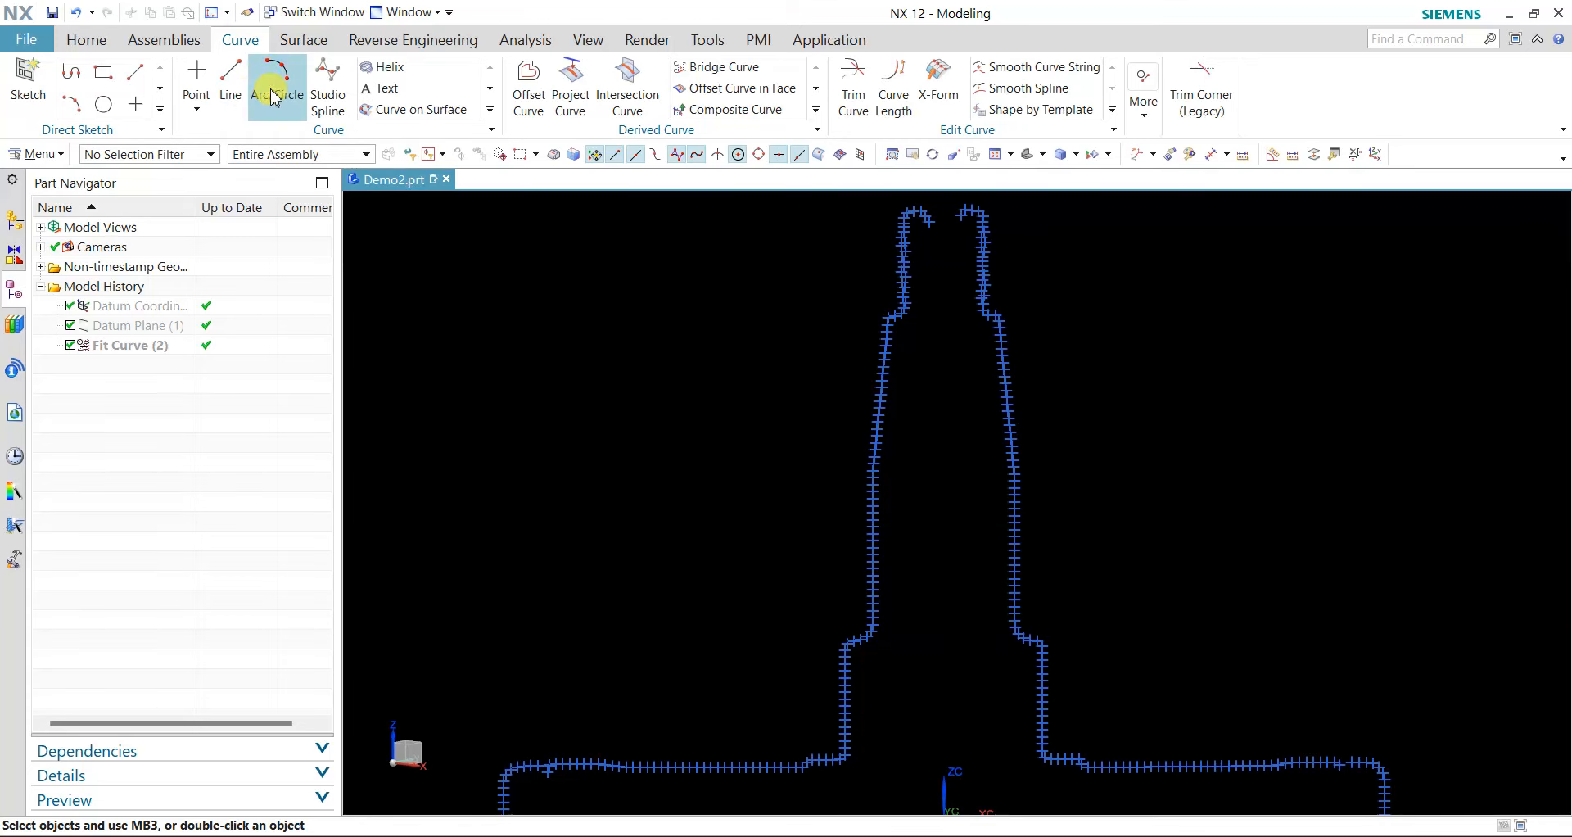
- Create a line about 19 mm long through the sampled points of the shaft's left taper, from its upper to its lower end
{"action": "left_click", "coordinate": [230, 82]}
{"action": "scroll", "coordinate": [882, 382], "scroll_direction": "up", "scroll_amount": 3}
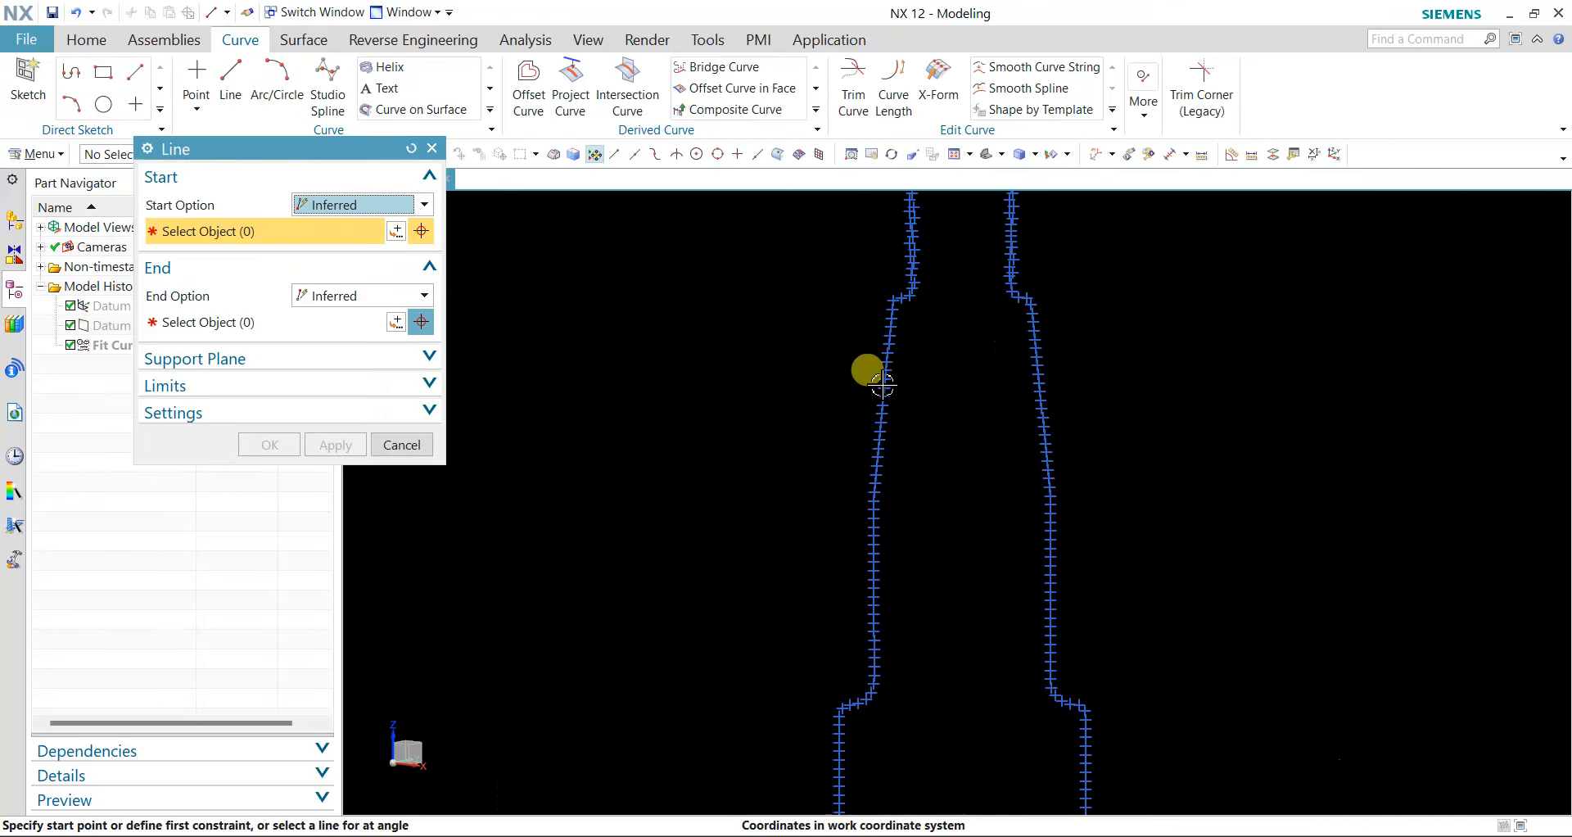
{"action": "left_click", "coordinate": [898, 312]}
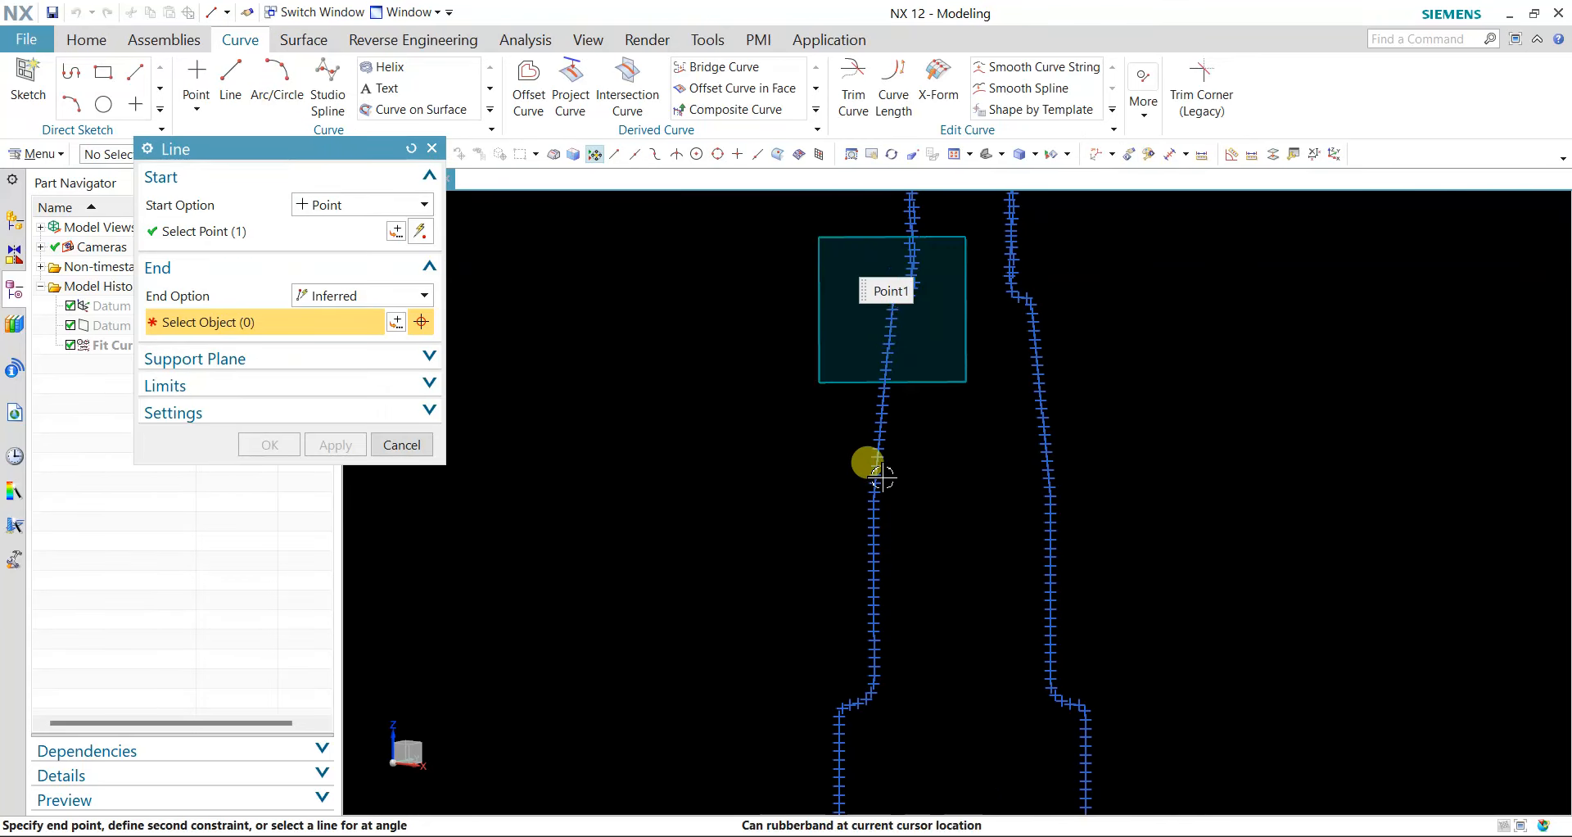
{"action": "scroll", "coordinate": [874, 471], "scroll_direction": "up", "scroll_amount": 3}
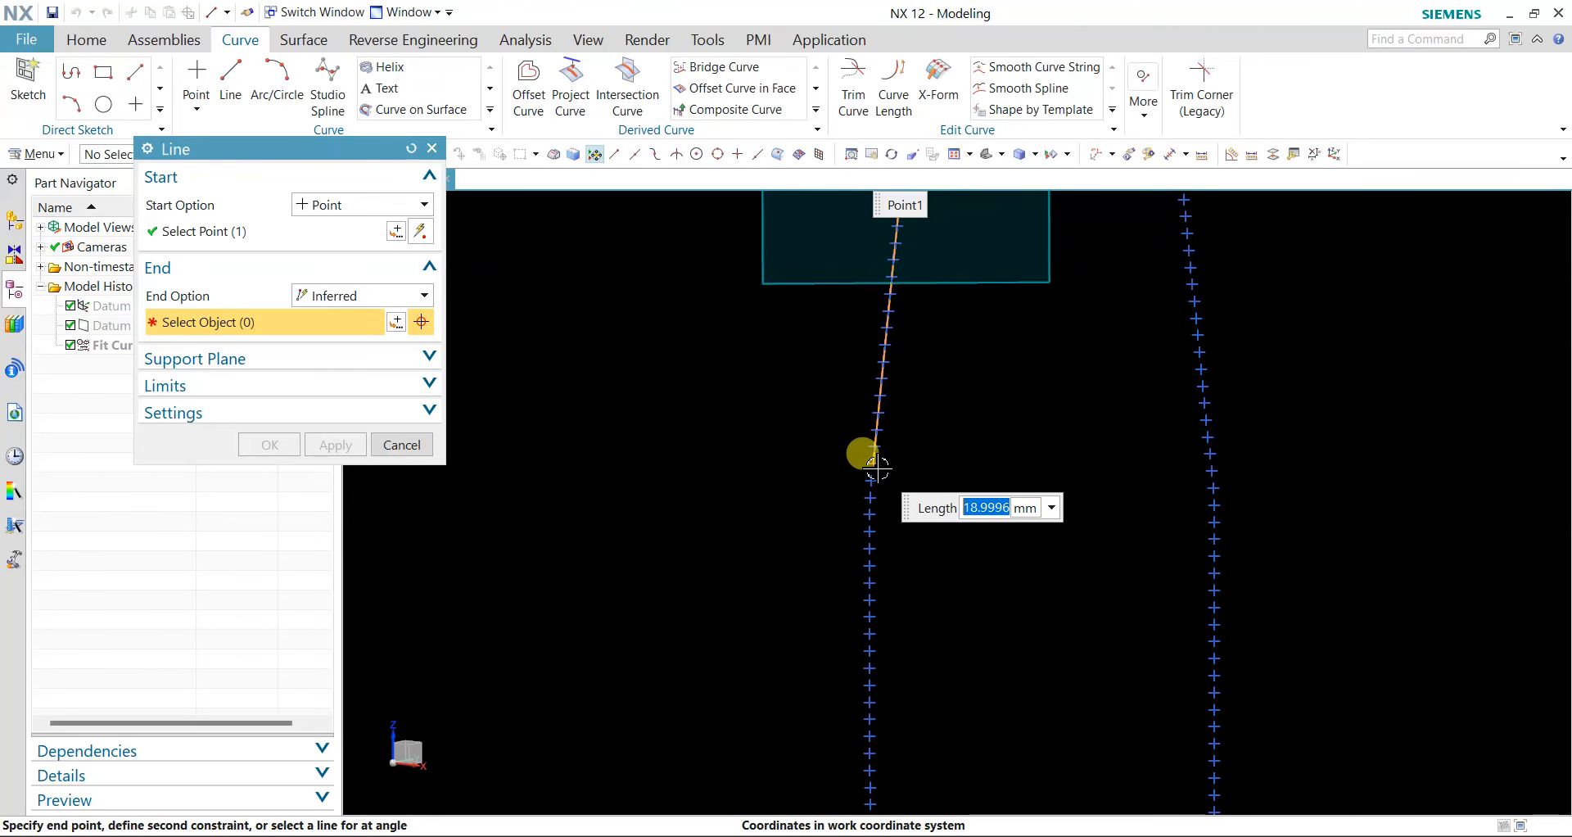
{"action": "left_click", "coordinate": [873, 464]}
- Extend the taper line past both points, to a start limit of about -3.5 mm and an end limit of about 29 mm
{"action": "left_click_drag", "start_coordinate": [869, 513], "coordinate": [835, 651]}
{"action": "scroll", "coordinate": [839, 649], "scroll_direction": "down", "scroll_amount": 2}
{"action": "scroll", "coordinate": [897, 313], "scroll_direction": "up", "scroll_amount": 2}
{"action": "middle_click_drag", "start_coordinate": [897, 312], "coordinate": [899, 416], "text": "shift"}
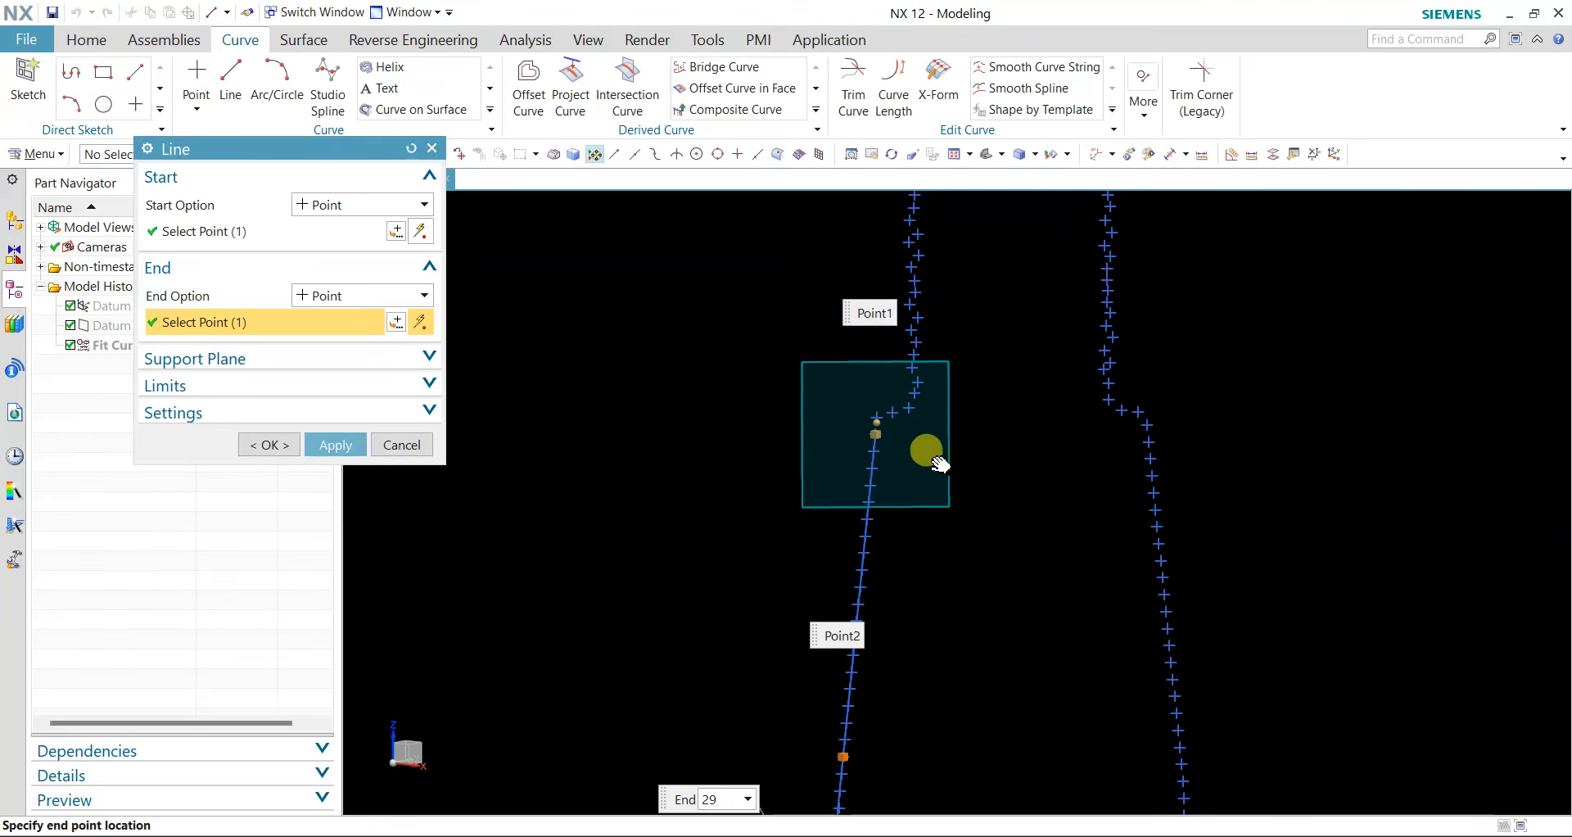
{"action": "left_click_drag", "start_coordinate": [850, 417], "coordinate": [654, 420]}
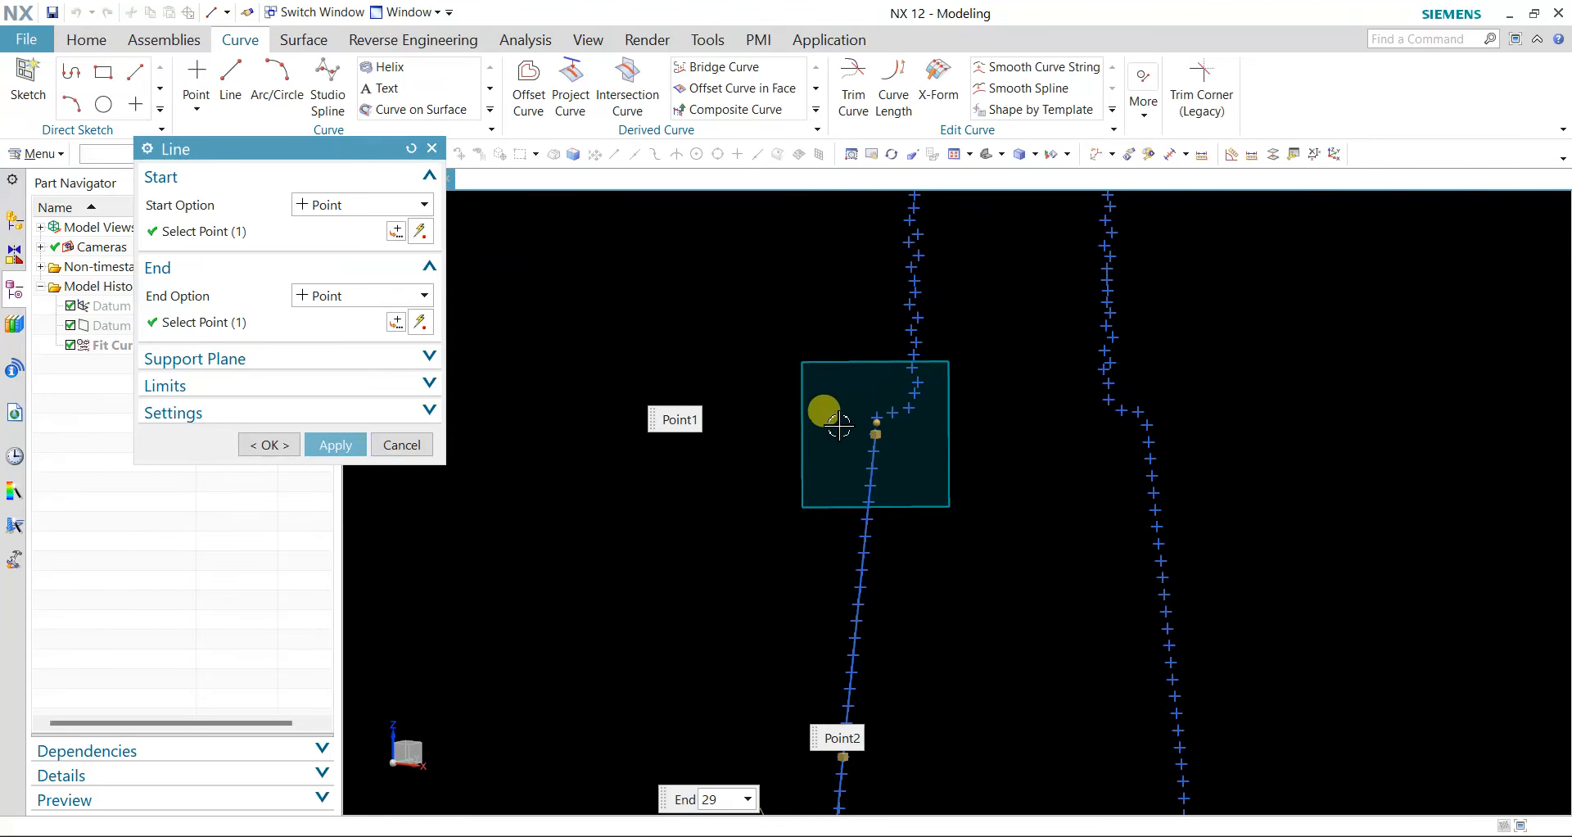
{"action": "left_click_drag", "start_coordinate": [882, 424], "coordinate": [889, 362]}
{"action": "scroll", "coordinate": [963, 453], "scroll_direction": "down", "scroll_amount": 2}
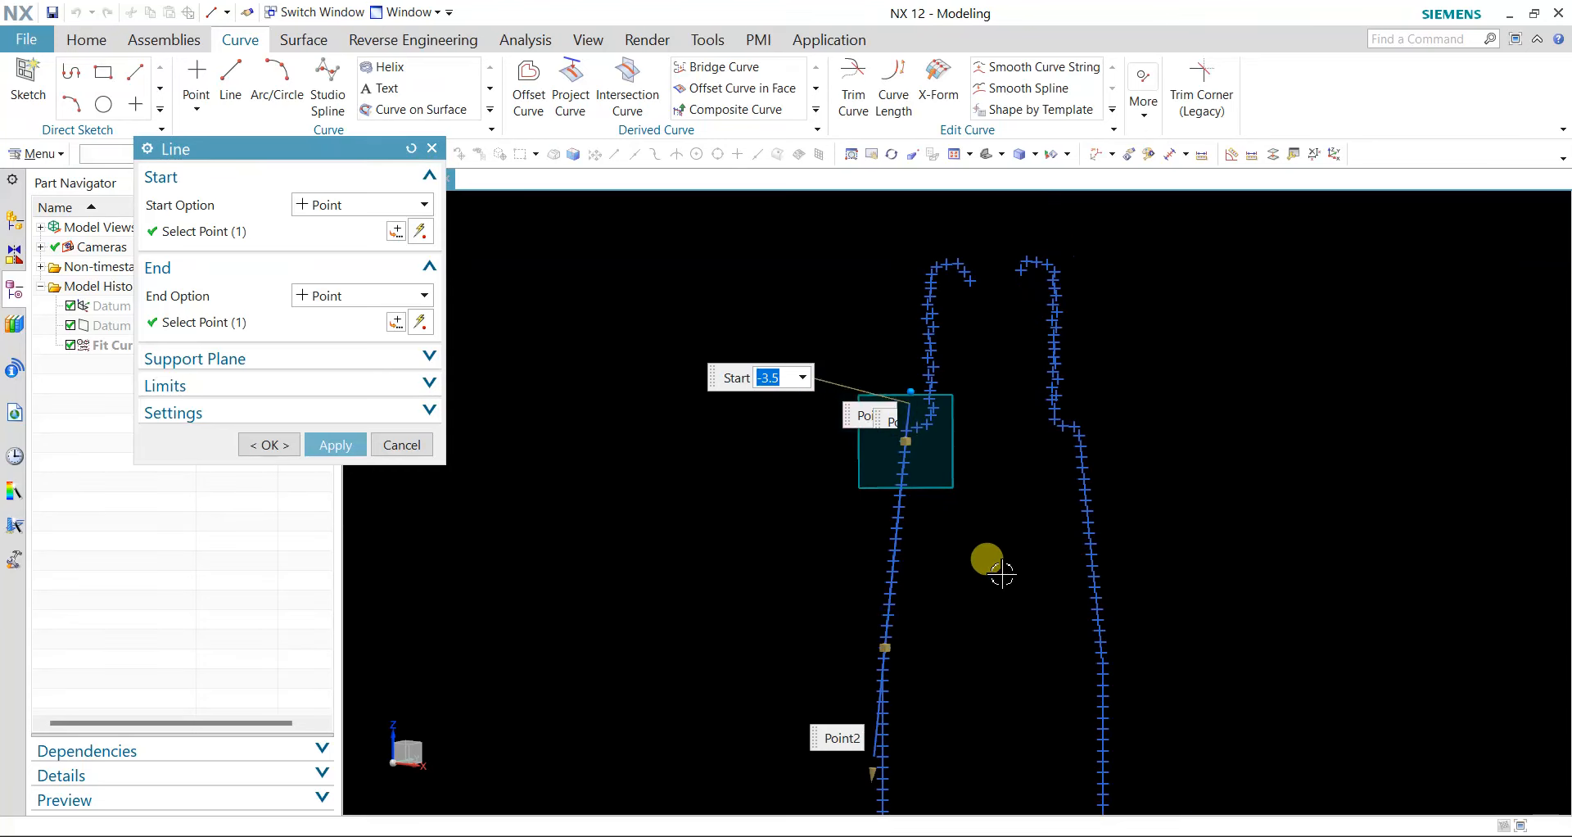
{"action": "middle_click_drag", "start_coordinate": [963, 573], "coordinate": [961, 369], "text": "shift"}
{"action": "left_click", "coordinate": [348, 445]}
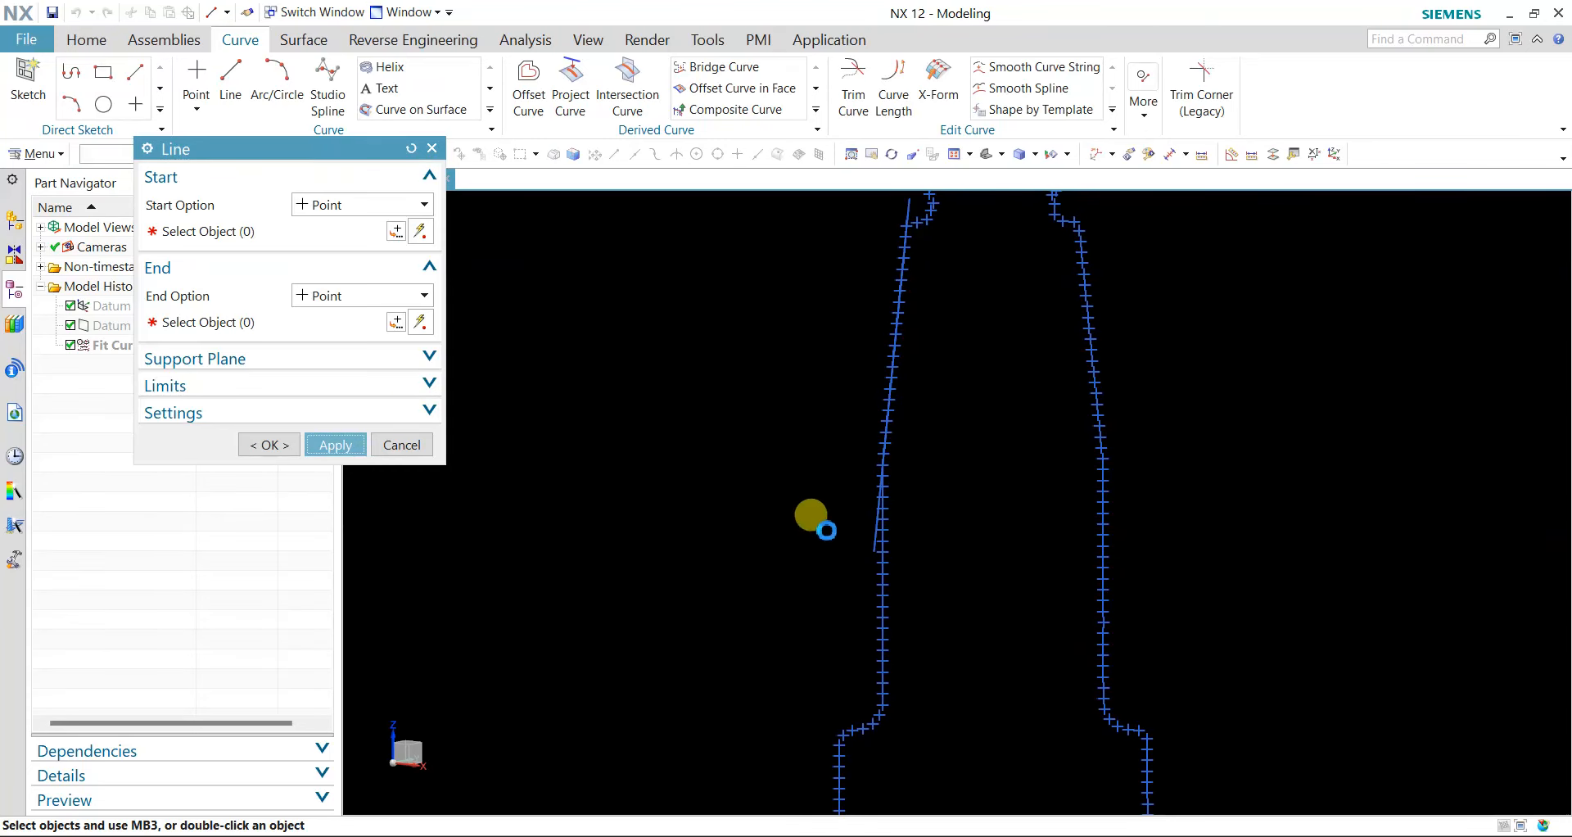
- Create a line through the points of the straight left section below the taper, down to the shoulder
{"action": "scroll", "coordinate": [959, 505], "scroll_direction": "up", "scroll_amount": 3}
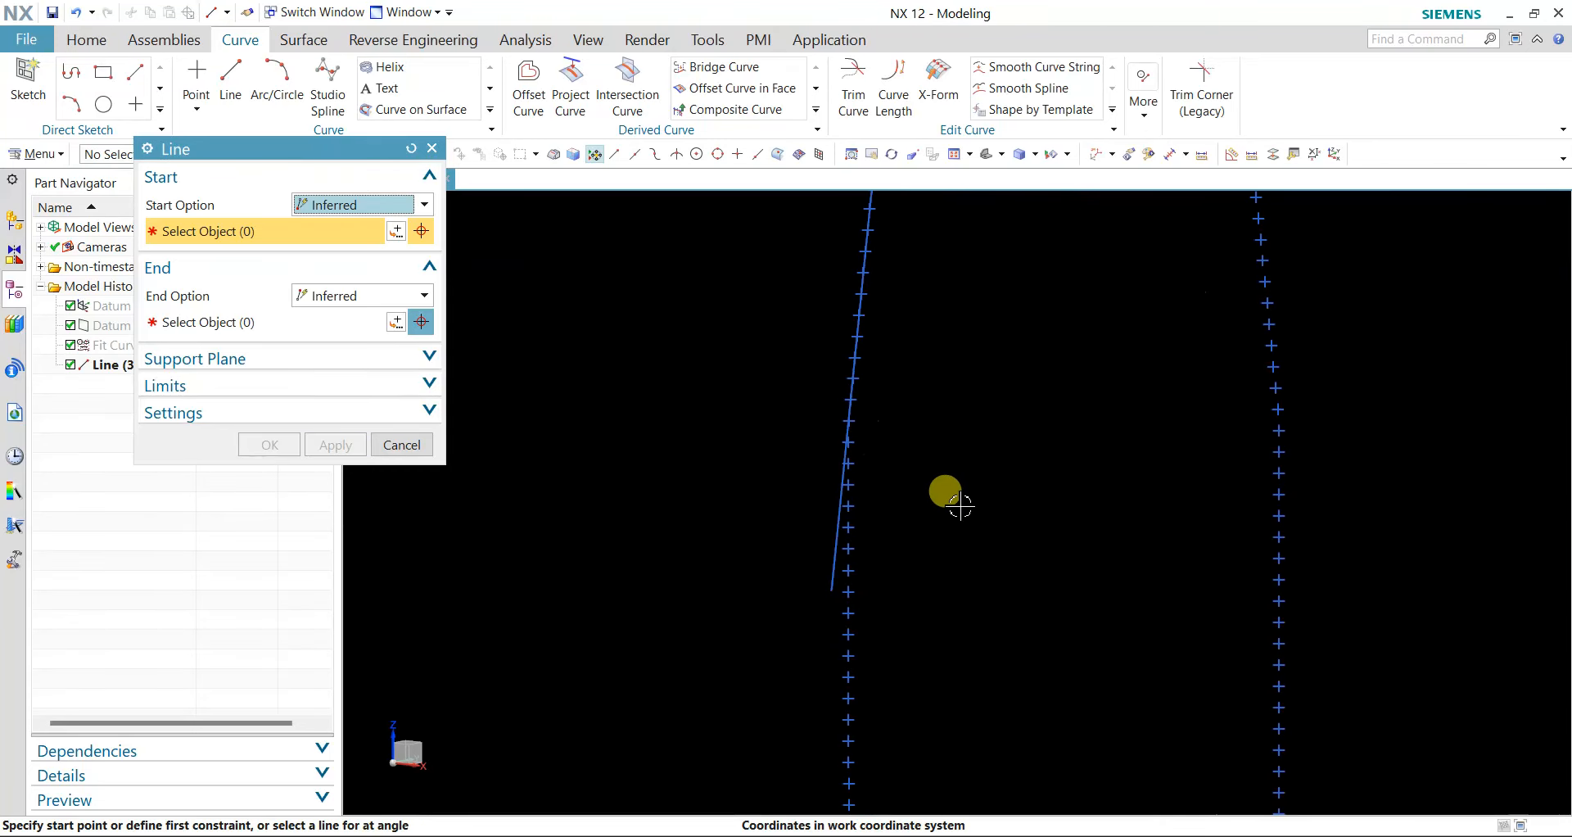
{"action": "left_click", "coordinate": [852, 445]}
{"action": "scroll", "coordinate": [914, 655], "scroll_direction": "down", "scroll_amount": 2}
{"action": "middle_click_drag", "start_coordinate": [913, 685], "coordinate": [909, 518], "text": "shift"}
{"action": "scroll", "coordinate": [874, 587], "scroll_direction": "up", "scroll_amount": 3}
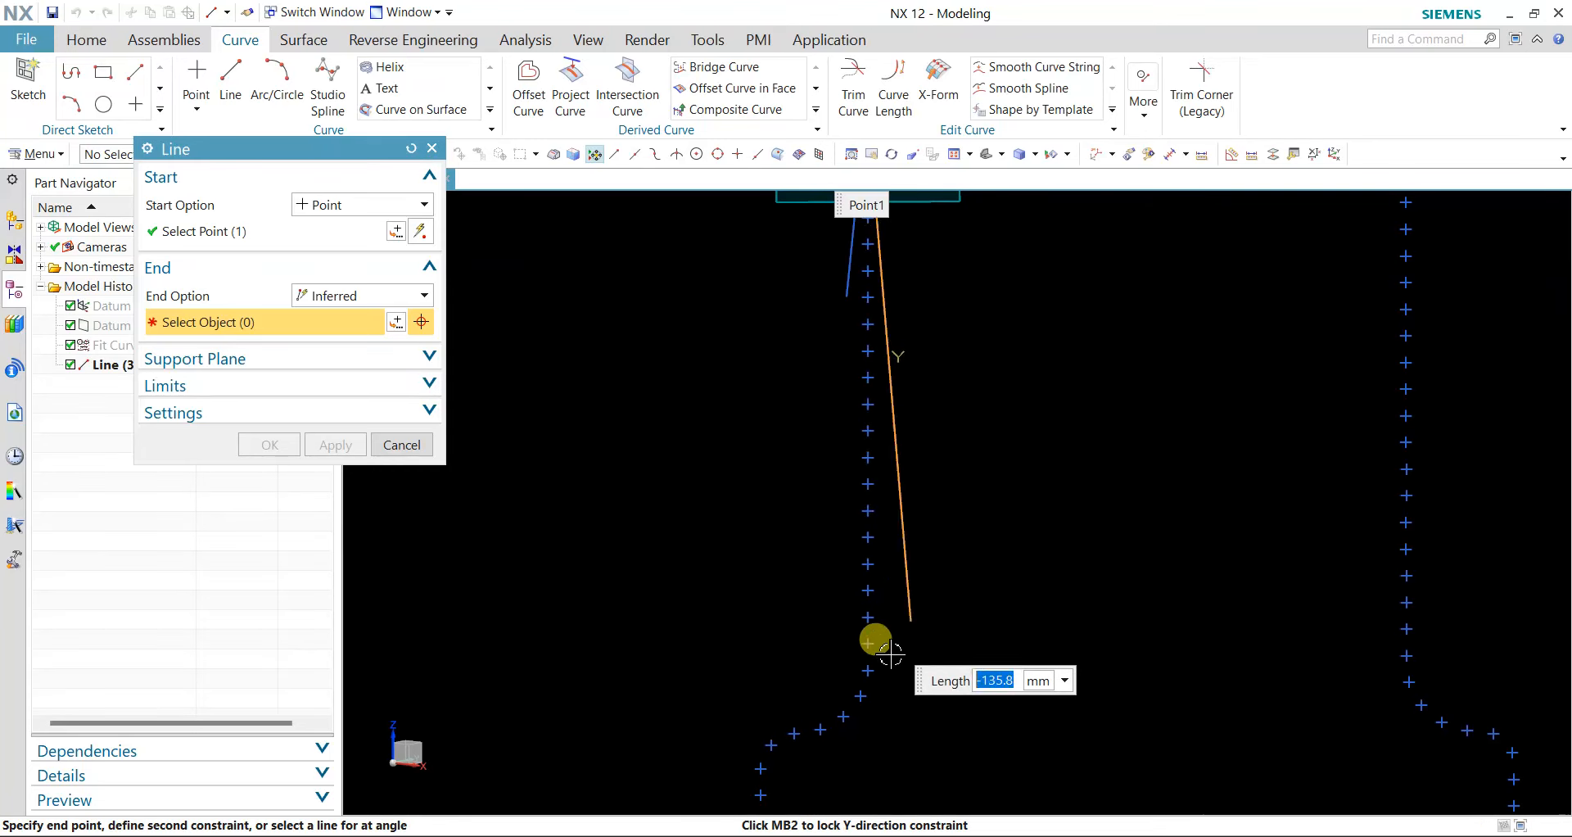
{"action": "left_click", "coordinate": [870, 670]}
{"action": "middle_click_drag", "start_coordinate": [919, 629], "coordinate": [884, 509], "text": "shift"}
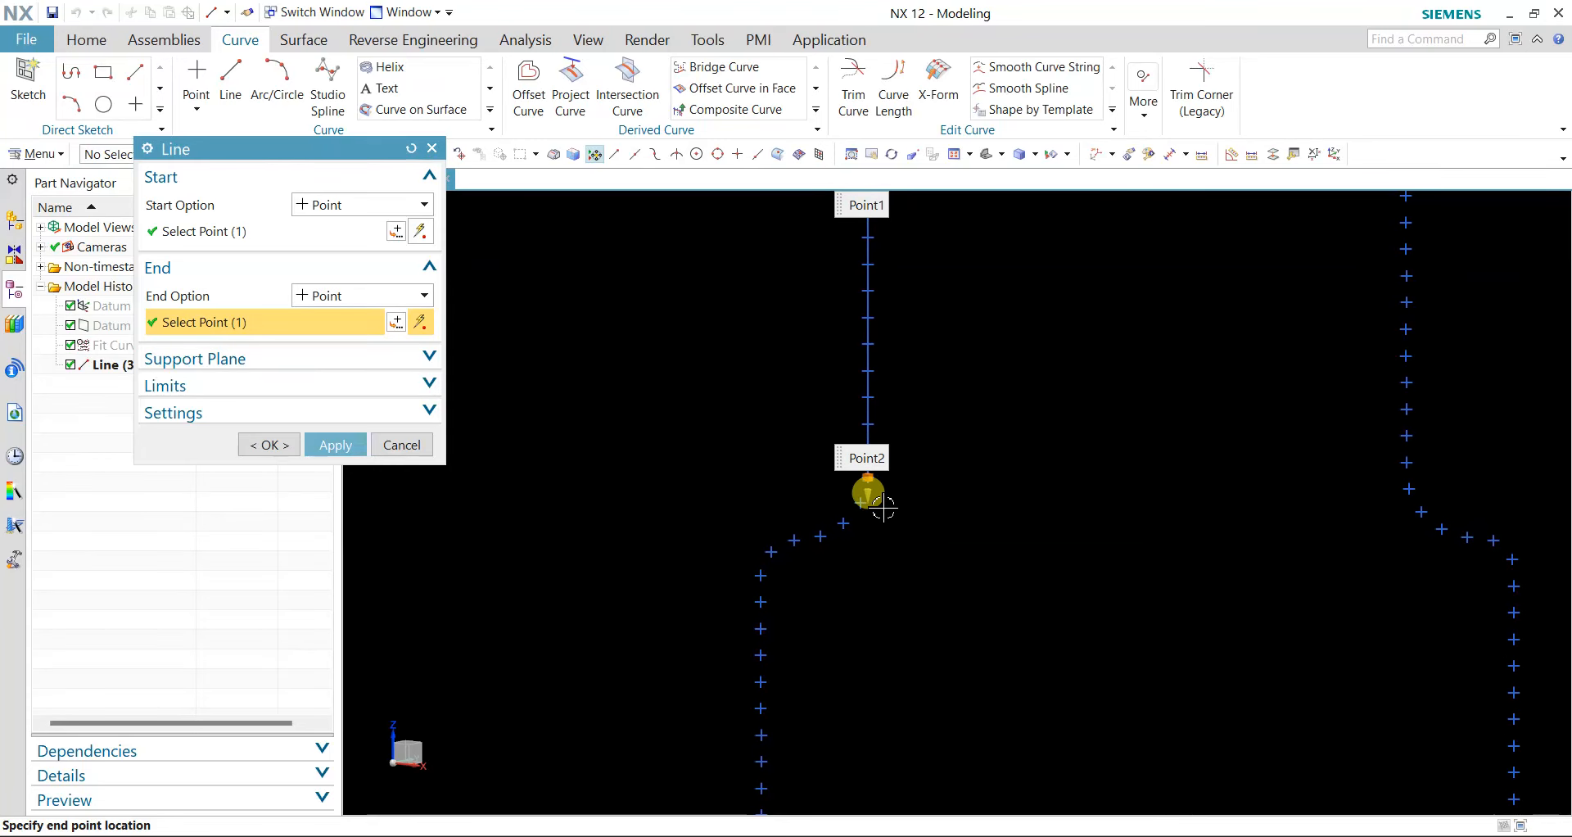
- Extend the straight section's line to a start limit of about -9 mm and an end limit of about 28.8 mm
{"action": "left_click_drag", "start_coordinate": [866, 494], "coordinate": [875, 693]}
{"action": "scroll", "coordinate": [909, 658], "scroll_direction": "down", "scroll_amount": 5}
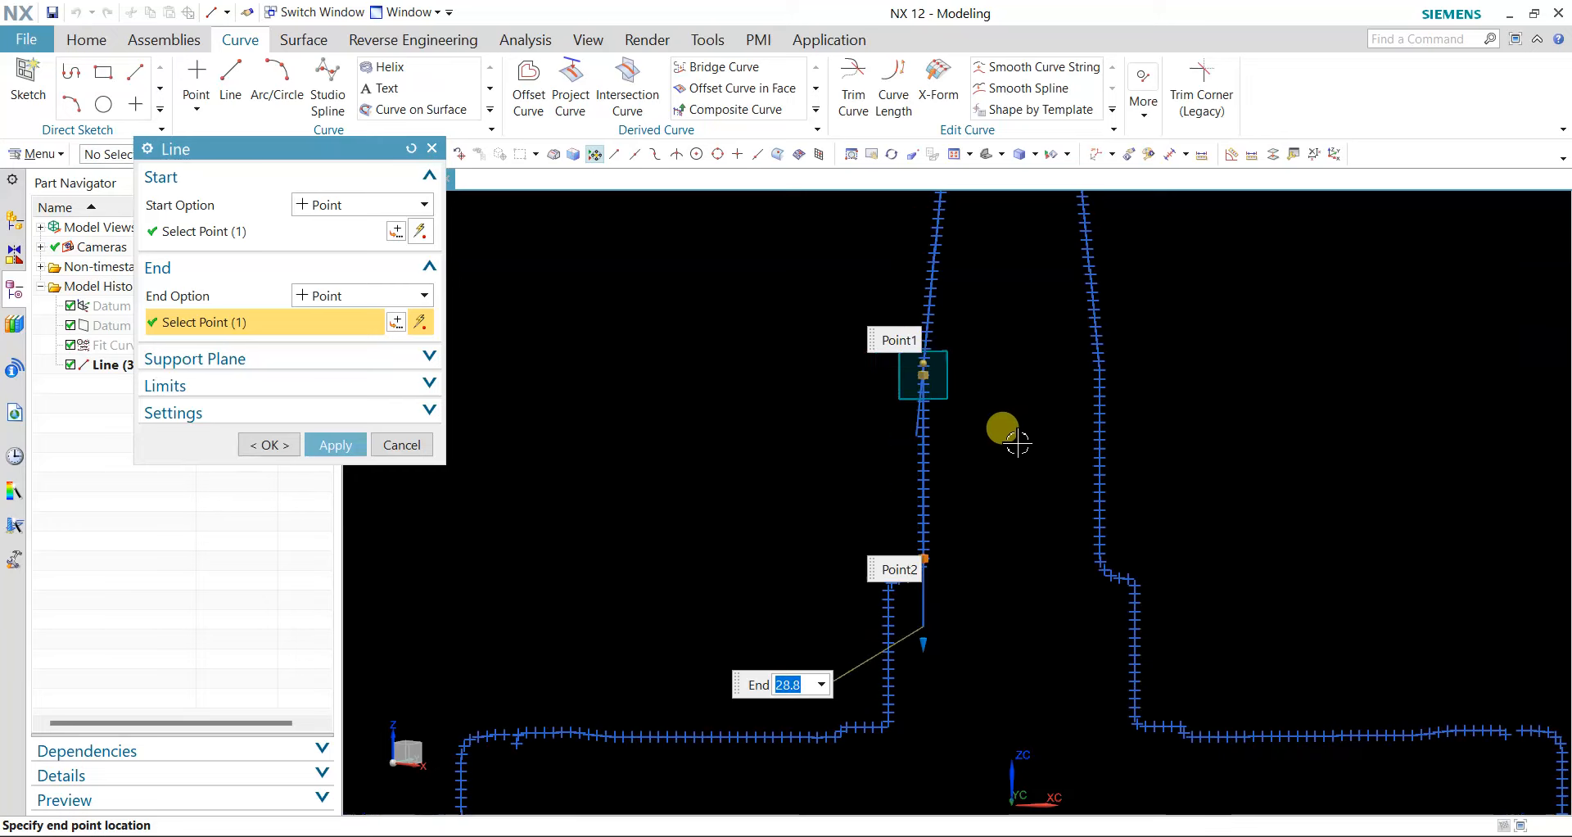
{"action": "middle_click_drag", "start_coordinate": [986, 386], "coordinate": [984, 508], "text": "shift"}
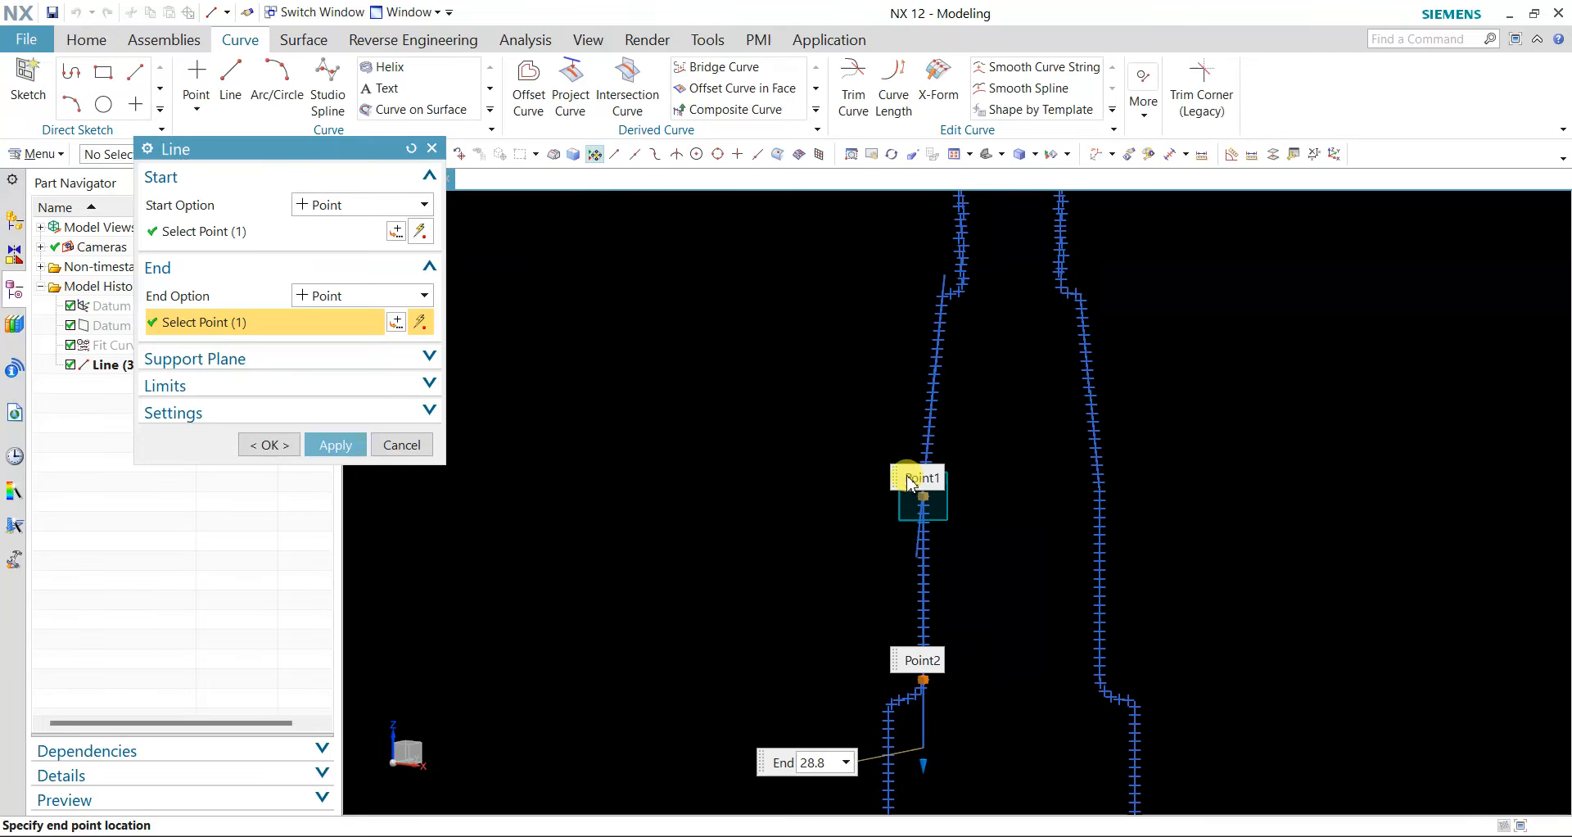
{"action": "left_click_drag", "start_coordinate": [906, 460], "coordinate": [956, 360]}
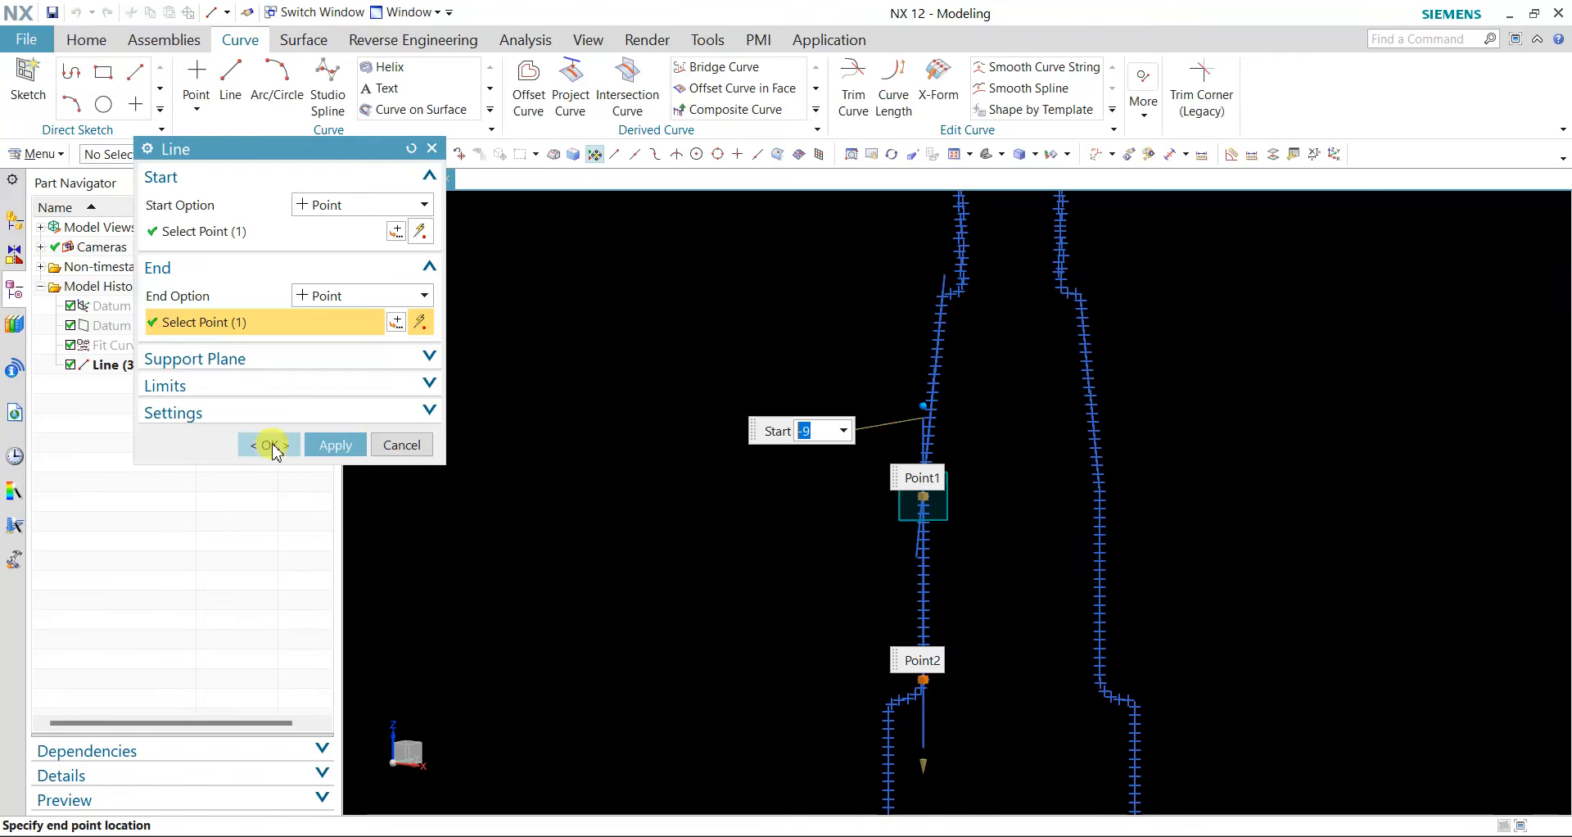
{"action": "left_click", "coordinate": [322, 449]}
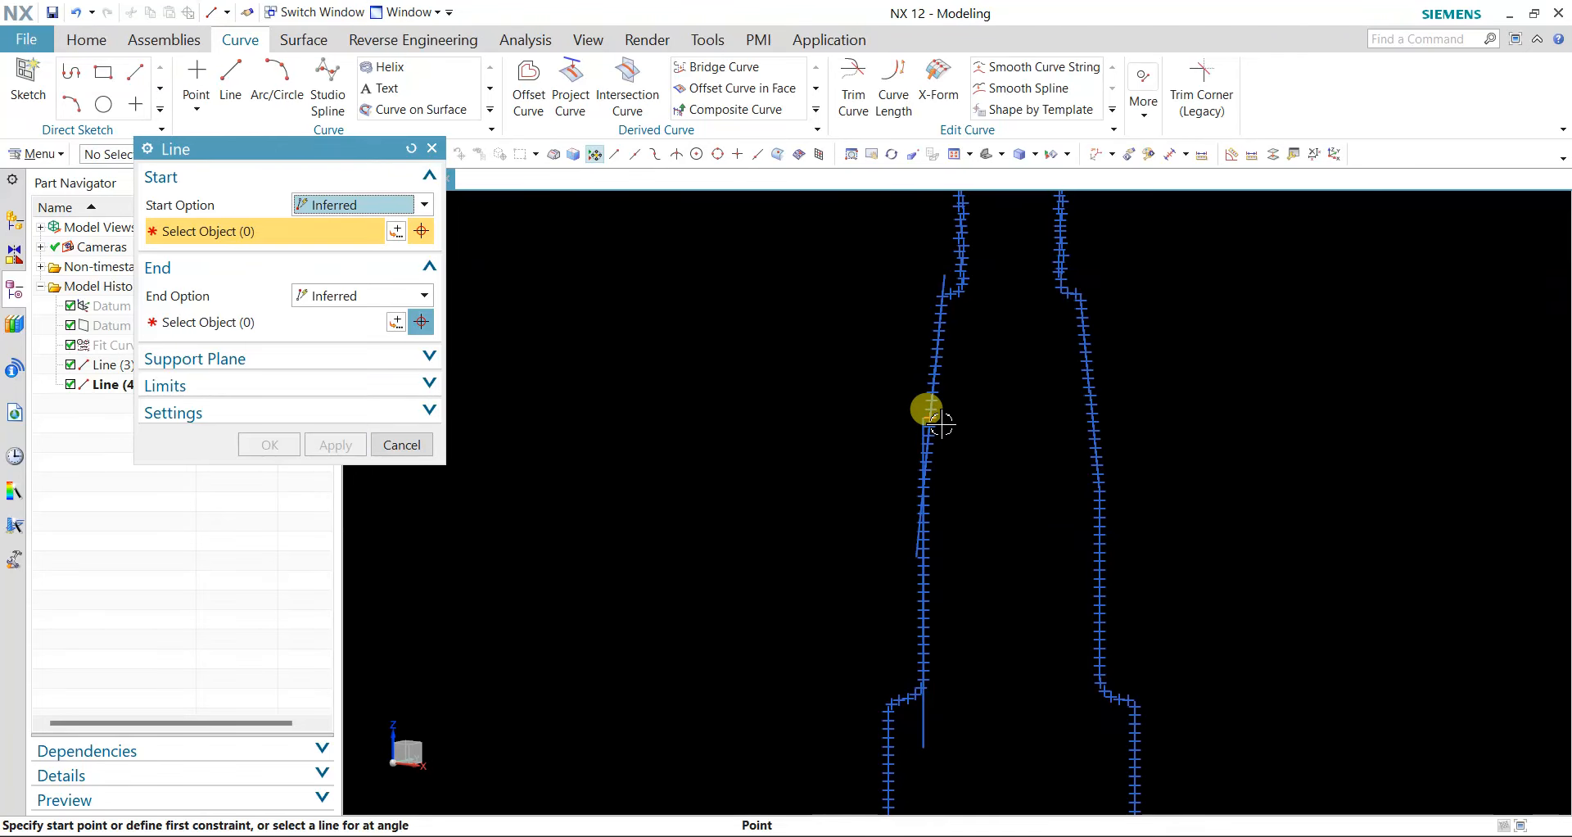
{"action": "scroll", "coordinate": [1012, 342], "scroll_direction": "up", "scroll_amount": 1}
{"action": "middle_click_drag", "start_coordinate": [1023, 329], "coordinate": [1001, 530], "text": "shift"}
{"action": "scroll", "coordinate": [995, 507], "scroll_direction": "up", "scroll_amount": 2}
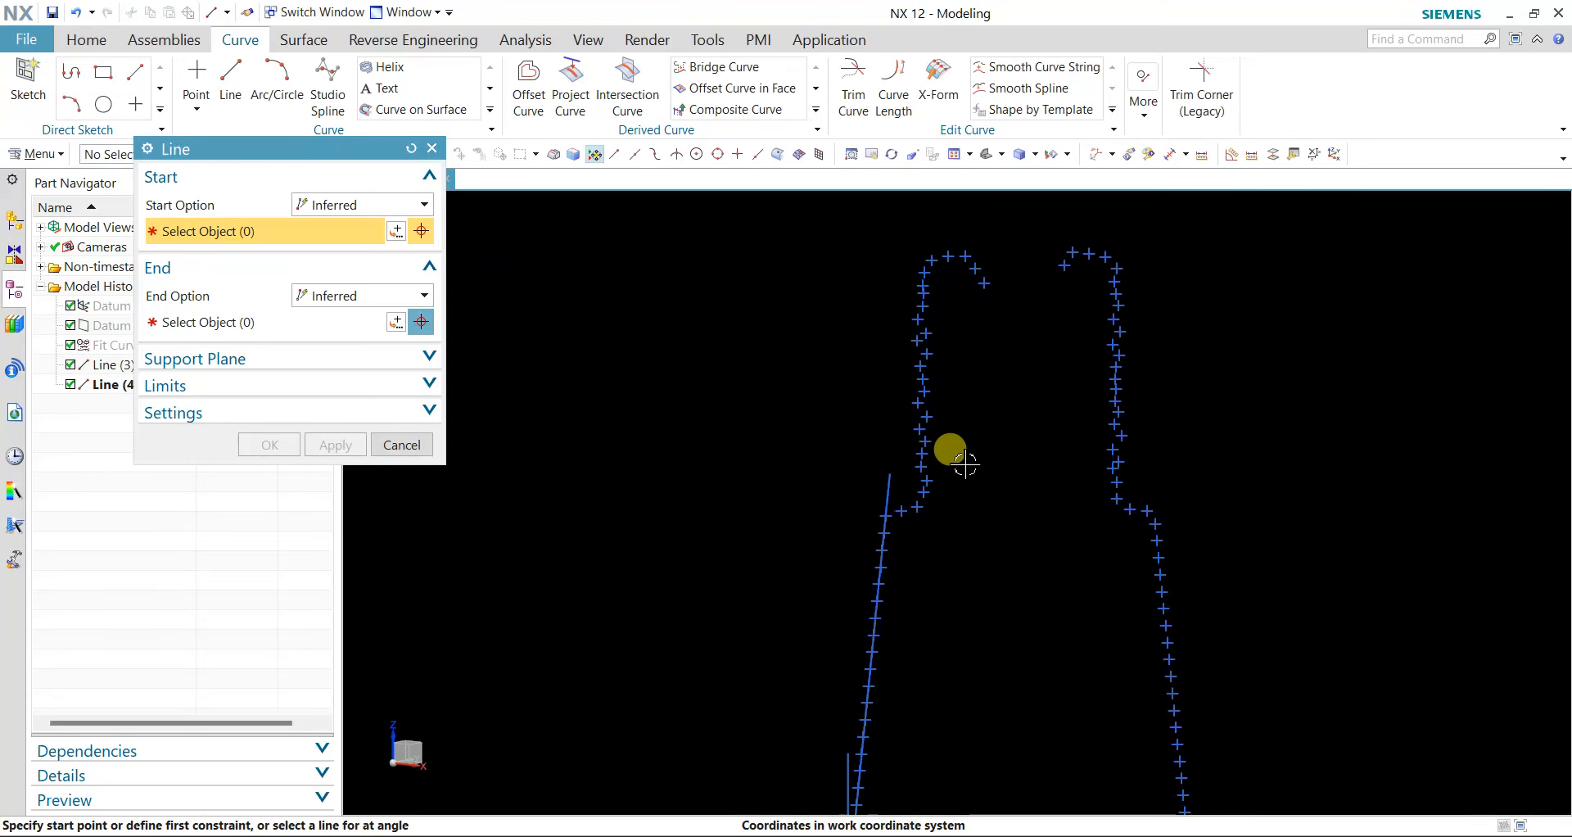
{"action": "left_click", "coordinate": [928, 481]}
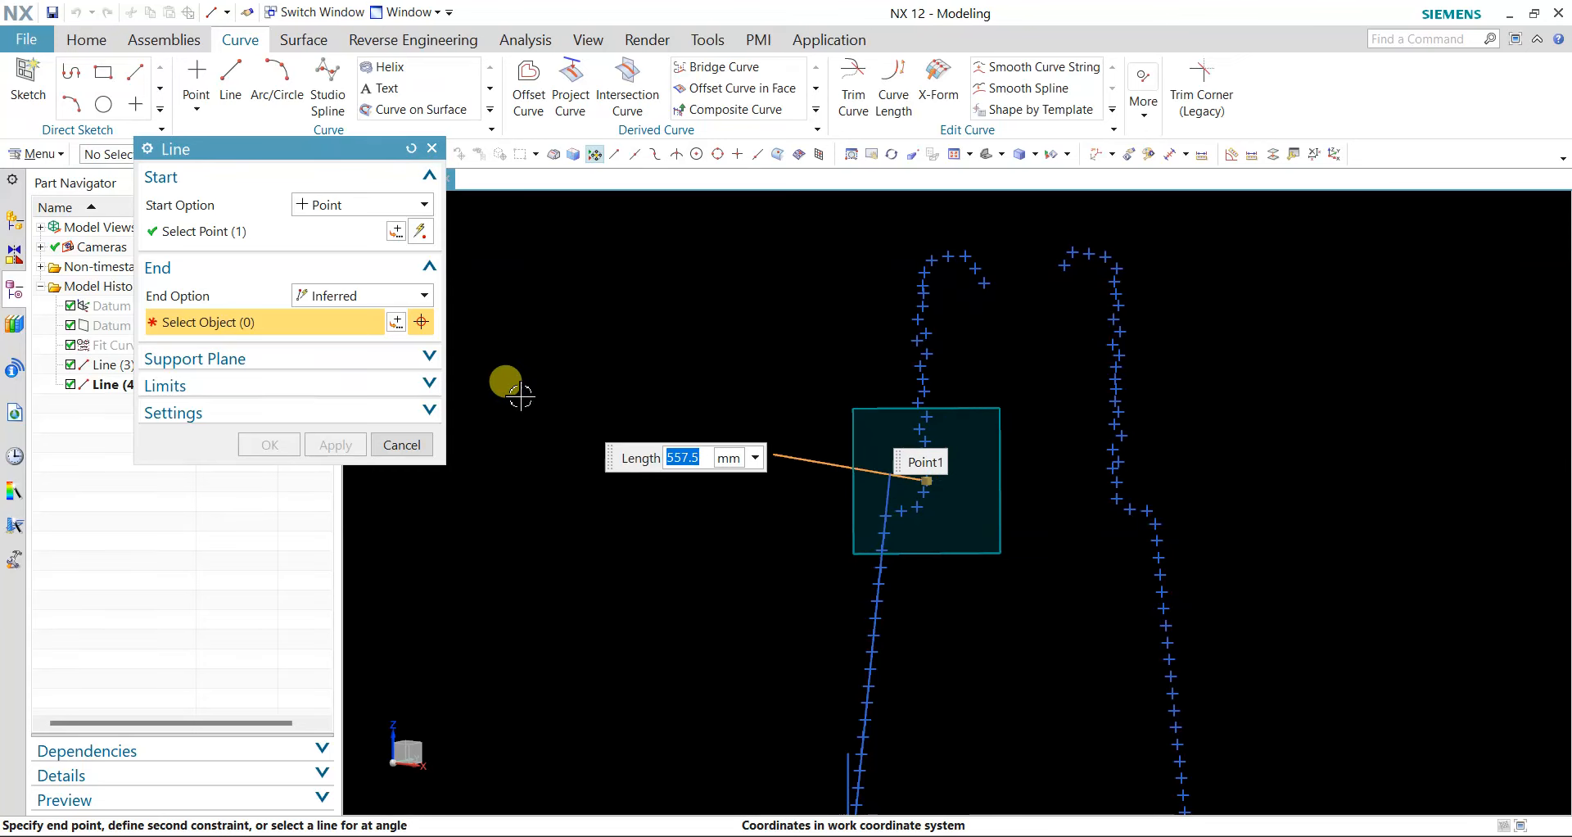
{"action": "left_click", "coordinate": [402, 444]}
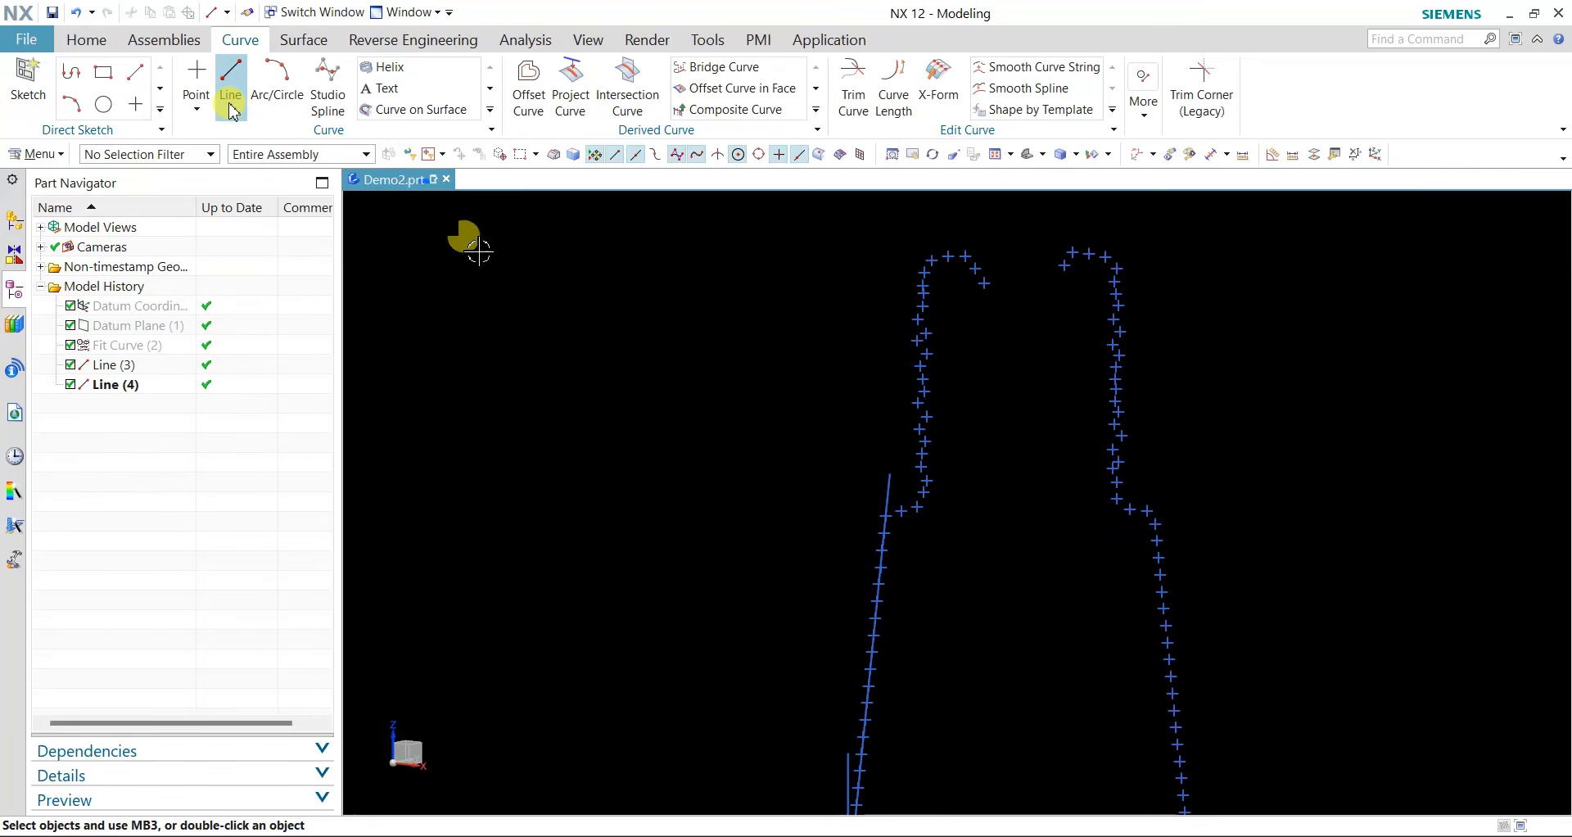
{"action": "left_click", "coordinate": [921, 467]}
{"action": "left_click", "coordinate": [918, 255]}
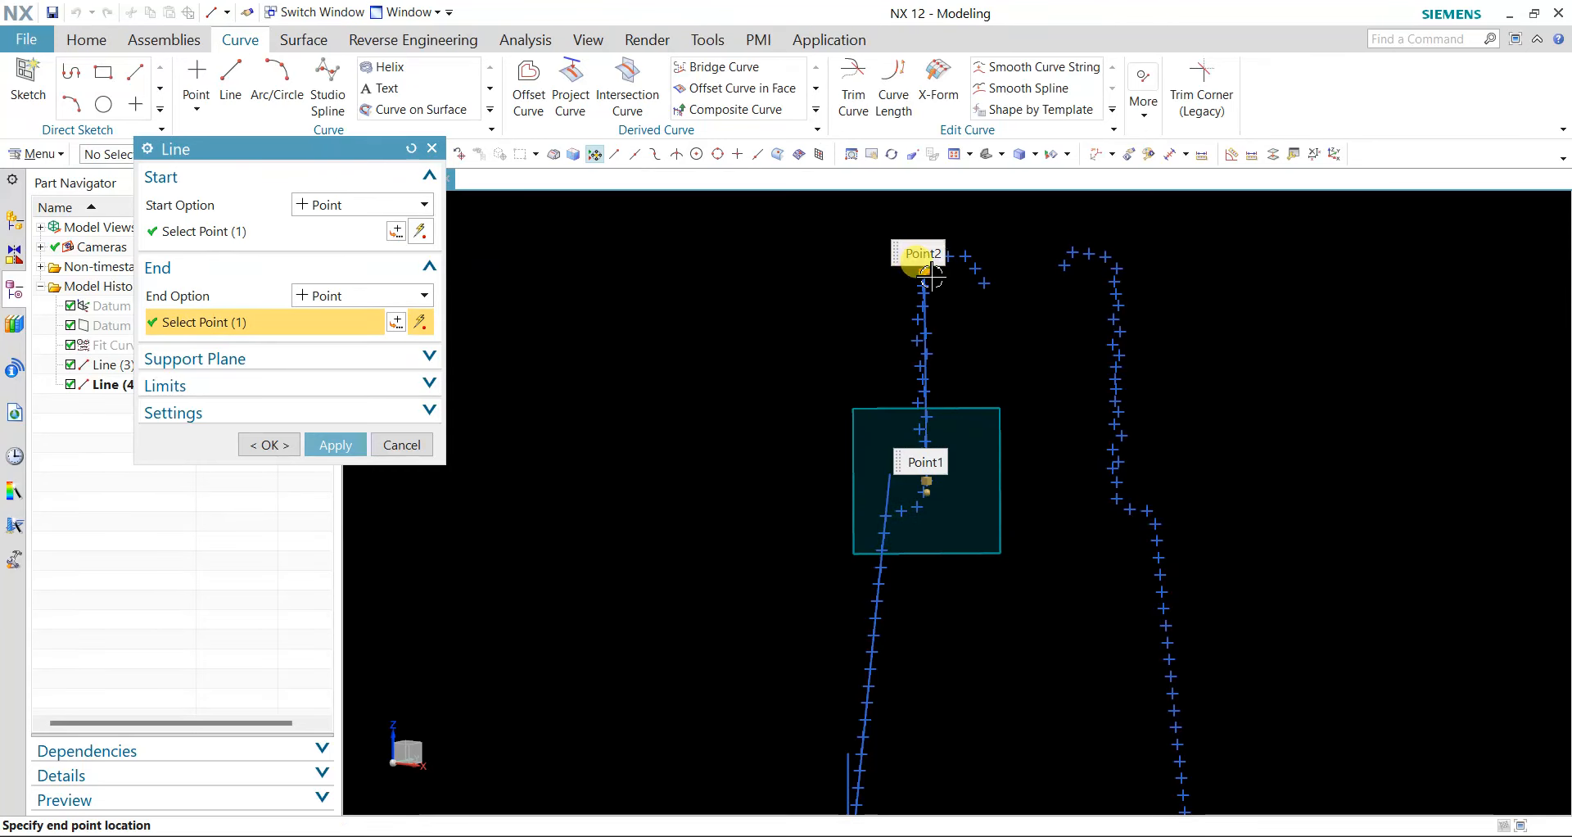
{"action": "left_click_drag", "start_coordinate": [911, 254], "coordinate": [802, 285]}
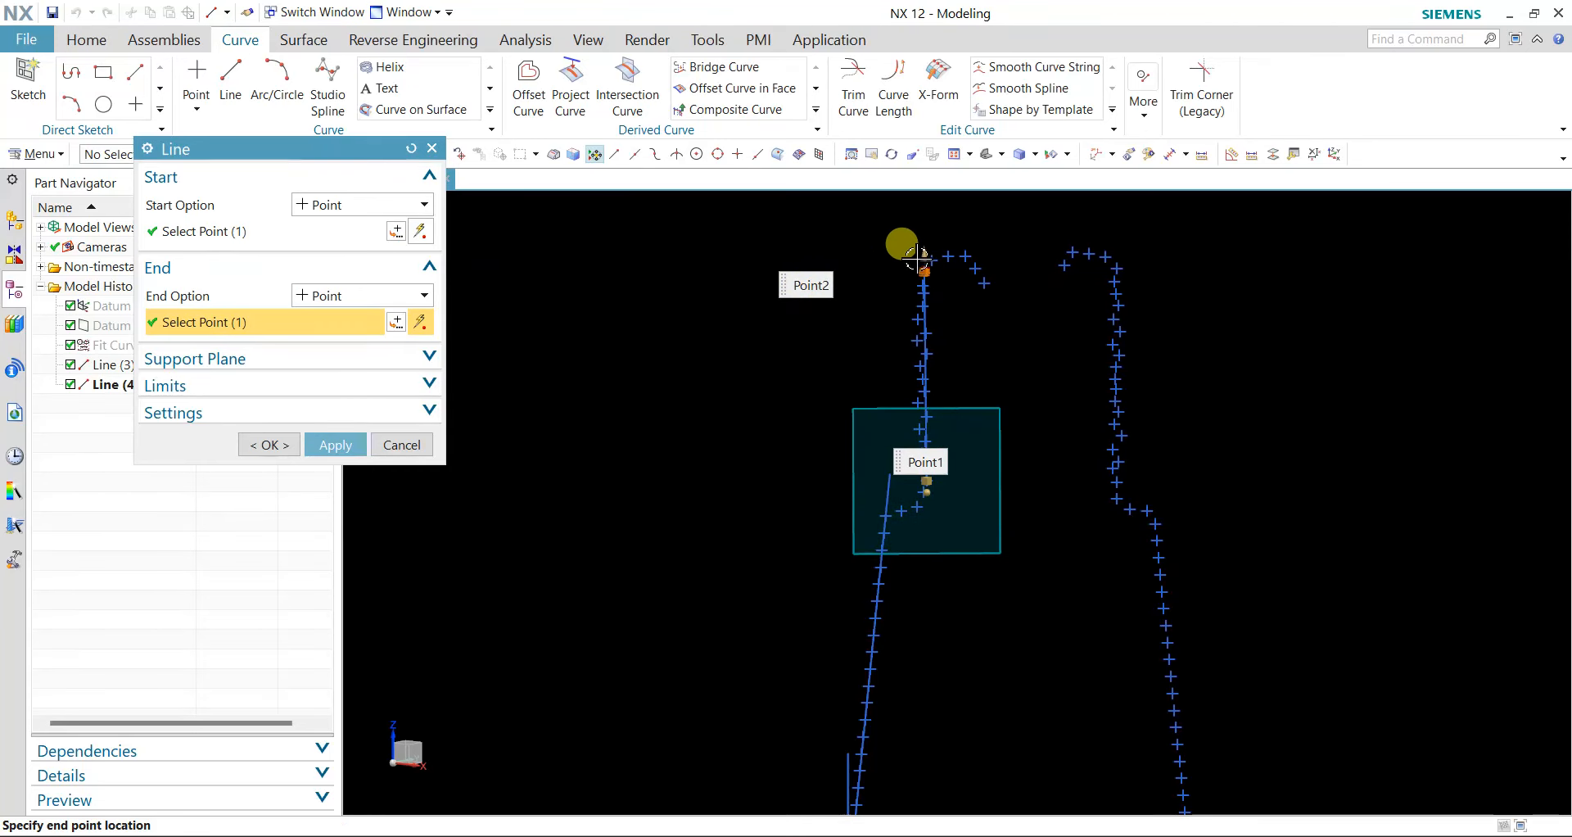
{"action": "left_click_drag", "start_coordinate": [914, 237], "coordinate": [924, 200]}
{"action": "left_click_drag", "start_coordinate": [930, 492], "coordinate": [947, 596]}
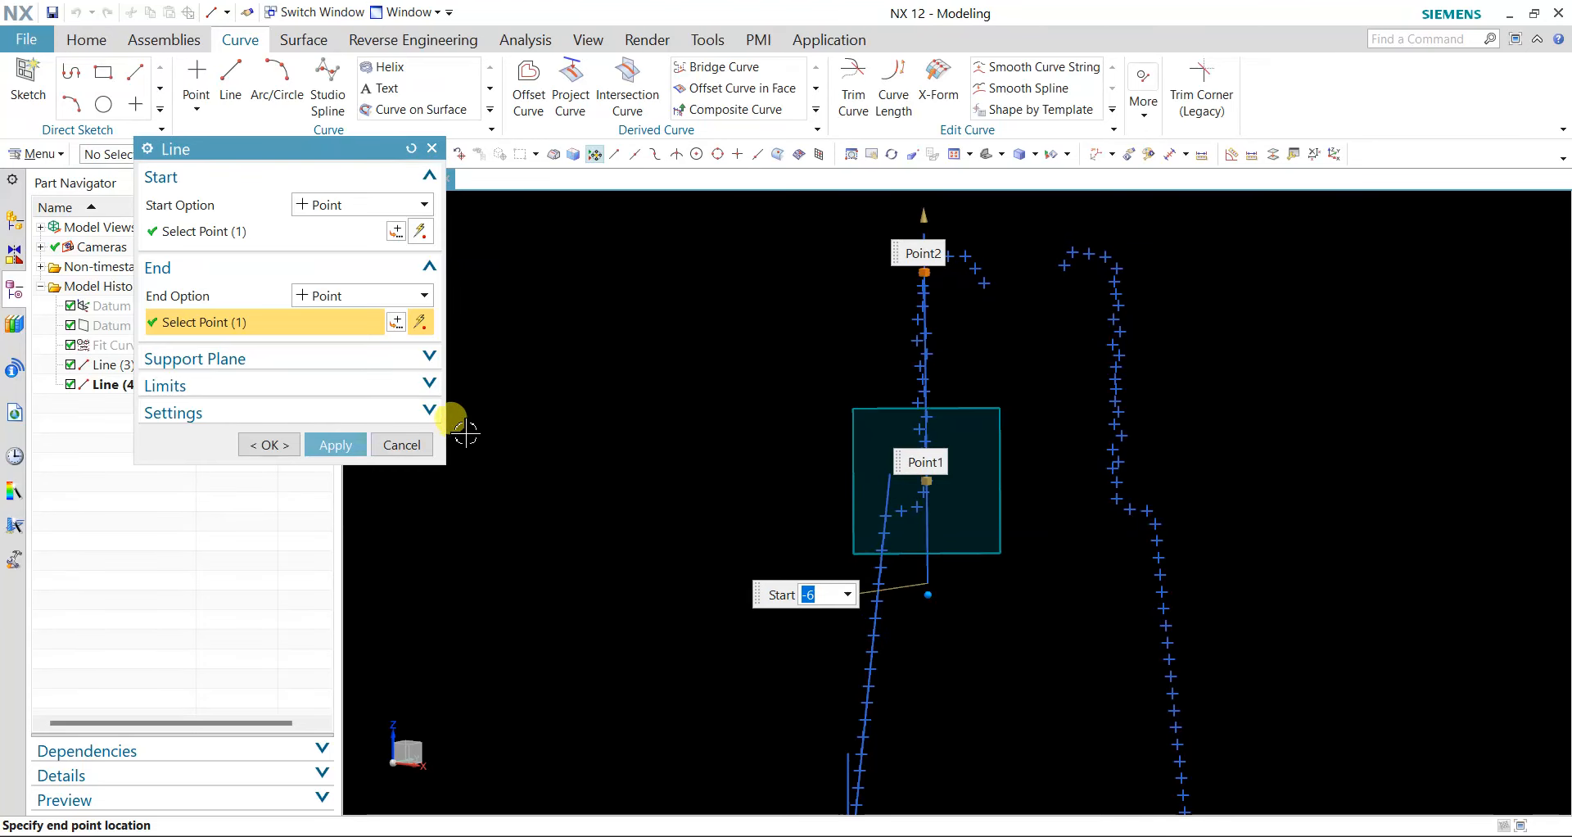
{"action": "left_click", "coordinate": [405, 296]}
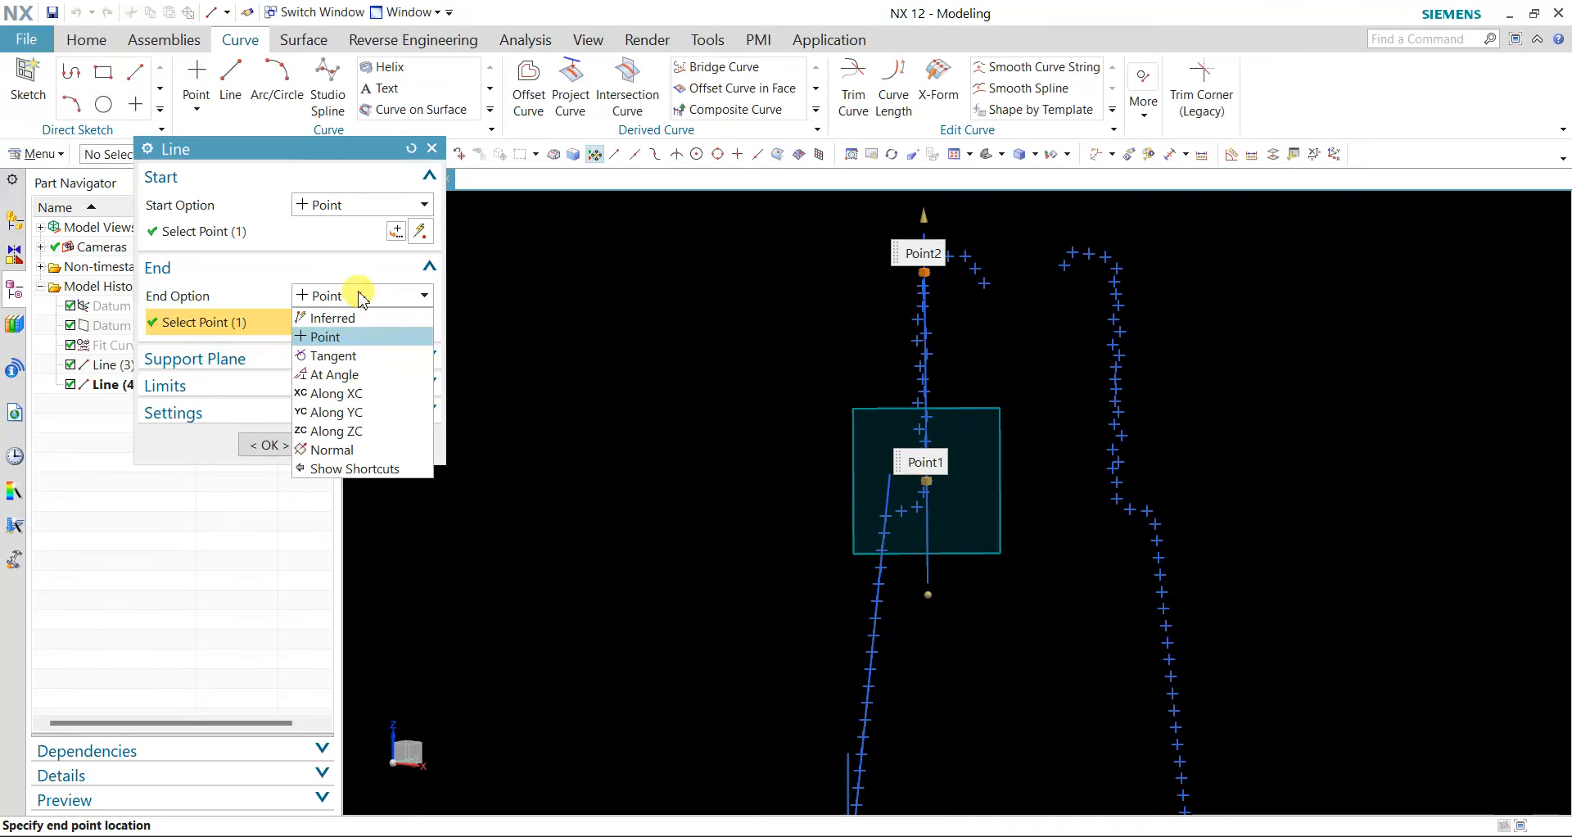
{"action": "left_click", "coordinate": [325, 336]}
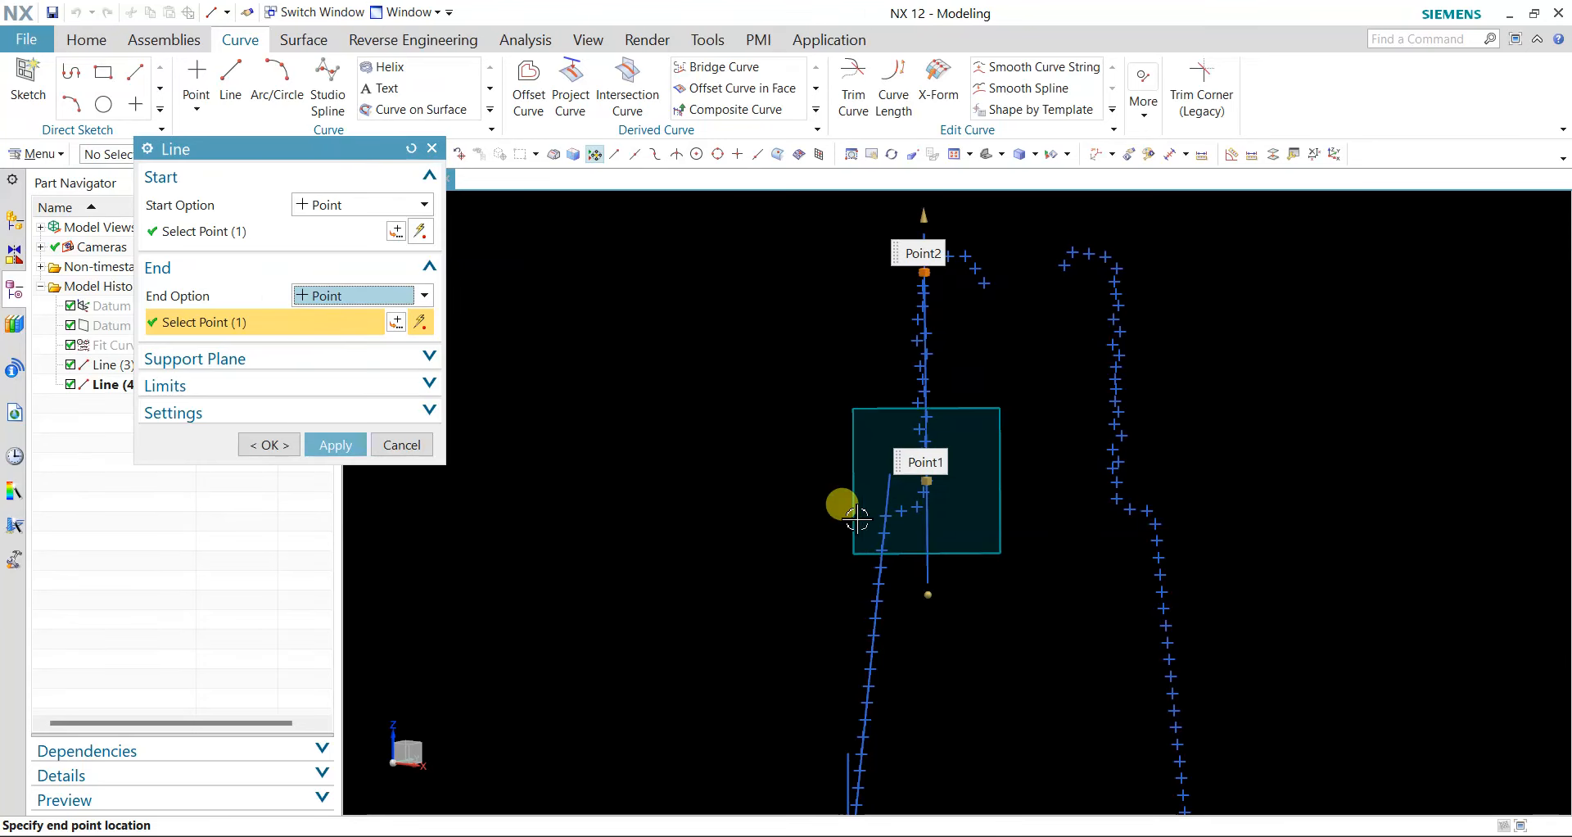
{"action": "scroll", "coordinate": [941, 492], "scroll_direction": "up", "scroll_amount": 3}
{"action": "mouse_move", "coordinate": [959, 489]}
{"action": "left_mouse_down"}
{"action": "mouse_move", "coordinate": [743, 459]}
{"action": "mouse_move", "coordinate": [934, 473]}
{"action": "mouse_move", "coordinate": [958, 514]}
{"action": "left_mouse_up"}
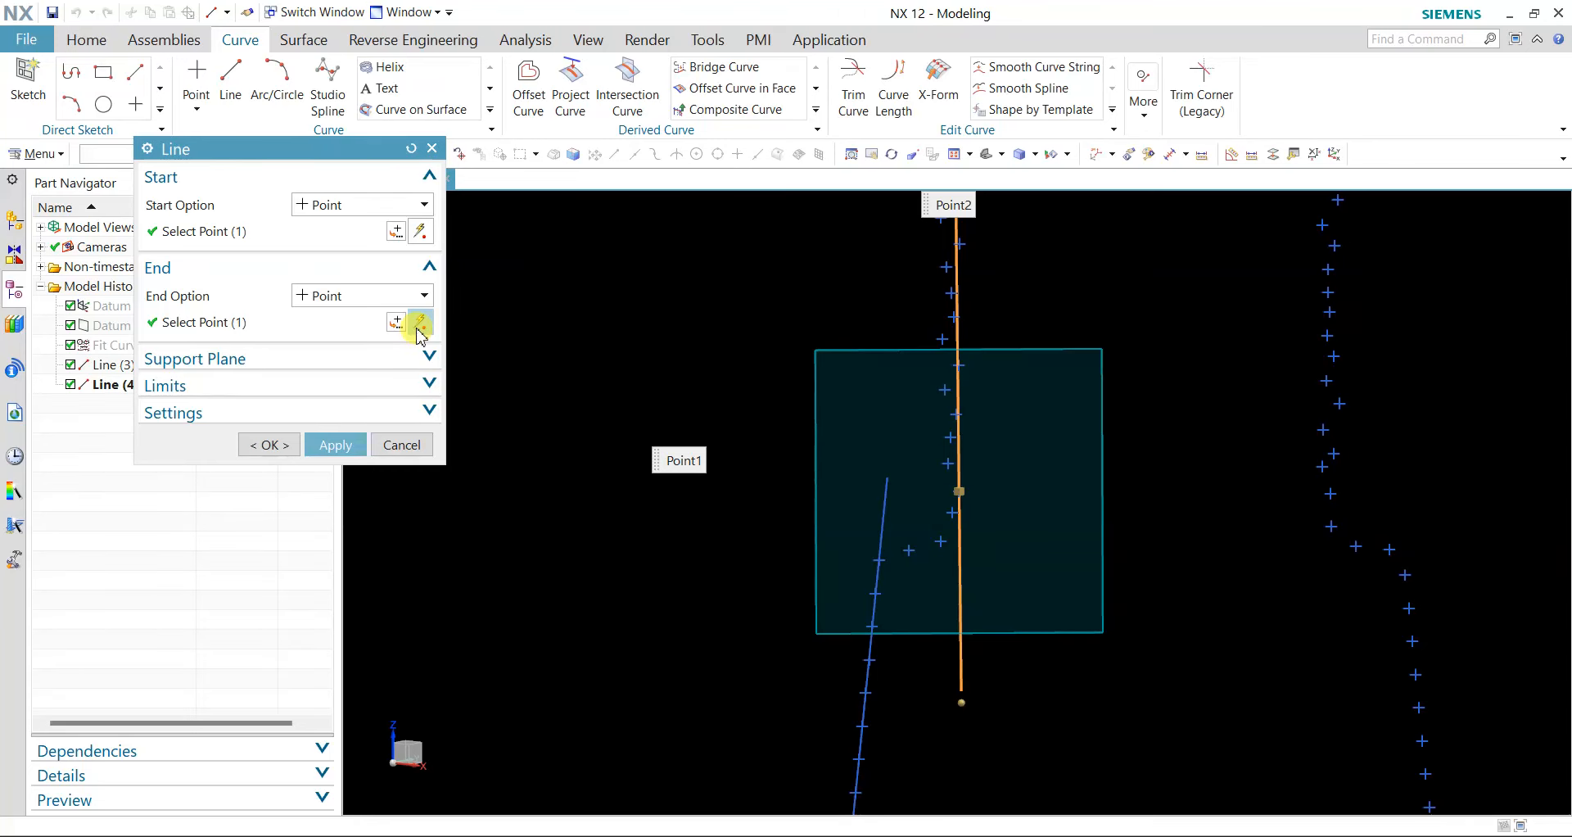
{"action": "left_click", "coordinate": [412, 149]}
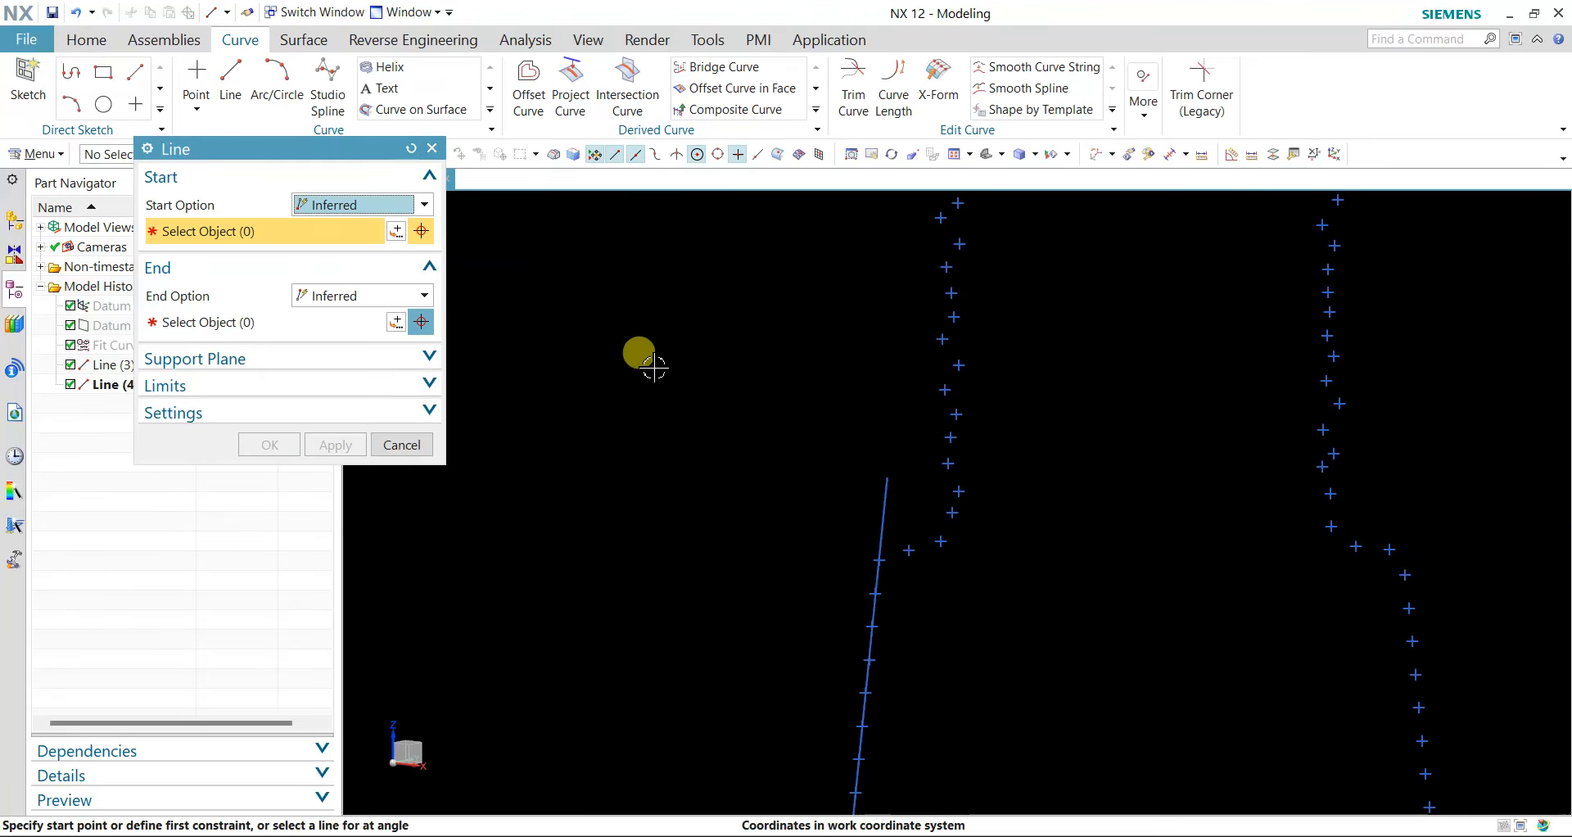
- Create a line through the threaded end's left points, extended to a start limit of about -4.9 mm and an end limit of about 15.6 mm
{"action": "left_click", "coordinate": [953, 516]}
{"action": "scroll", "coordinate": [1049, 610], "scroll_direction": "down", "scroll_amount": 2}
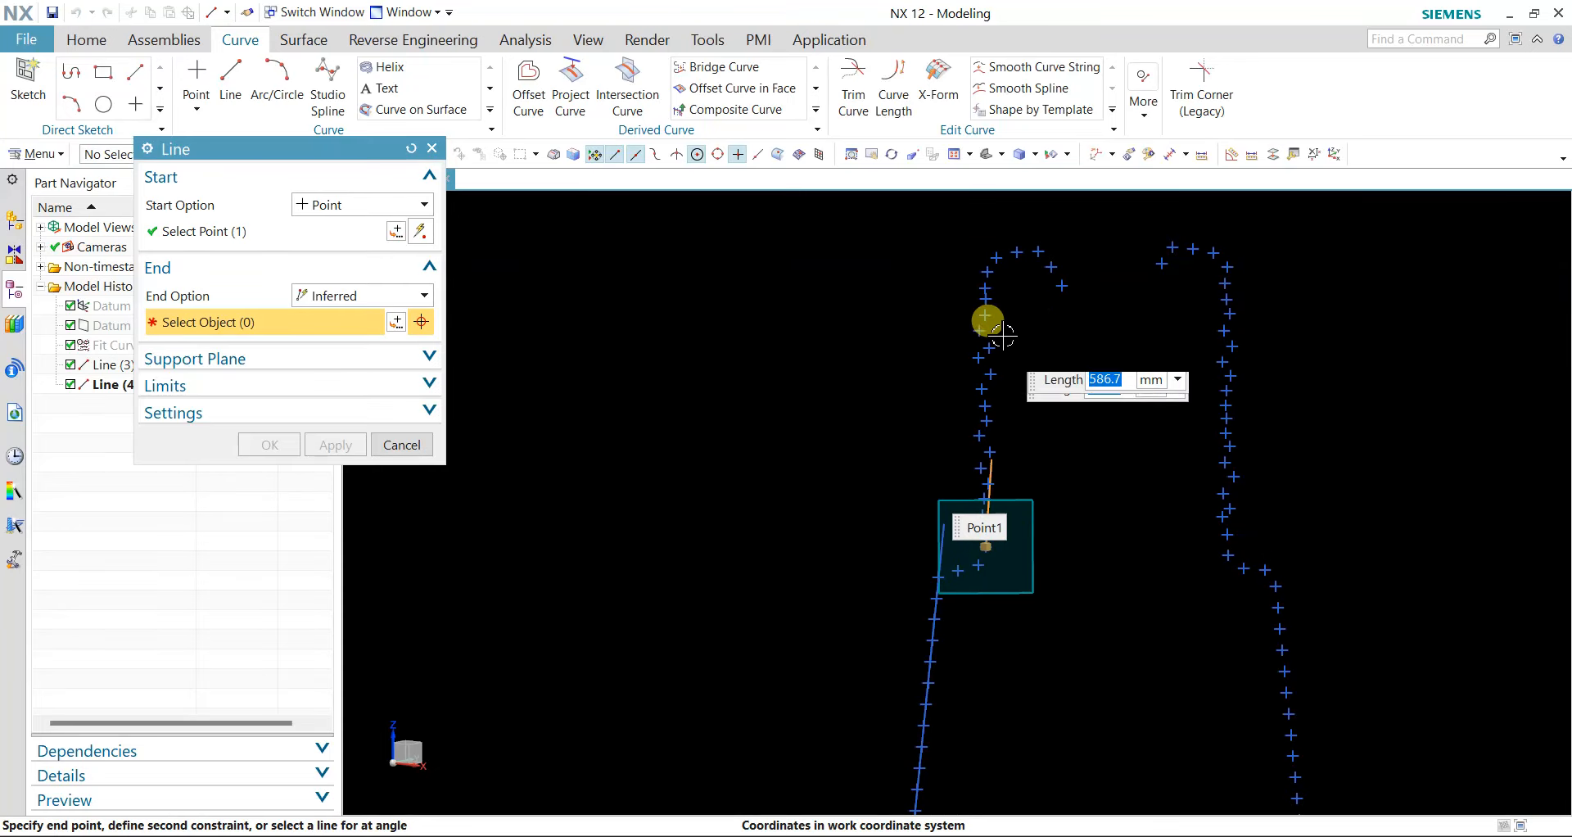
{"action": "left_click", "coordinate": [986, 266]}
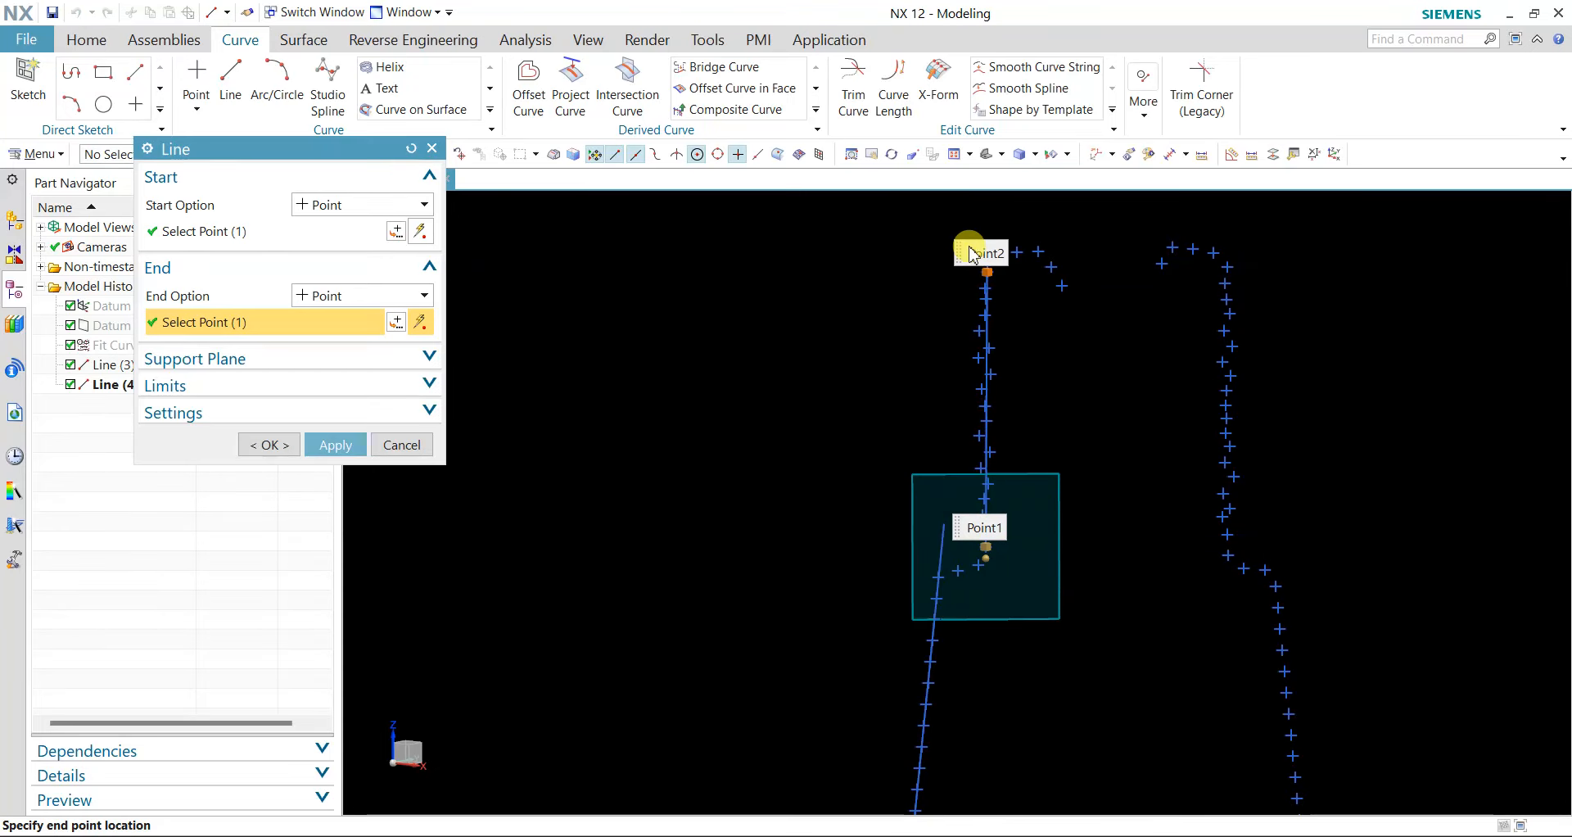
{"action": "left_click_drag", "start_coordinate": [986, 245], "coordinate": [983, 195]}
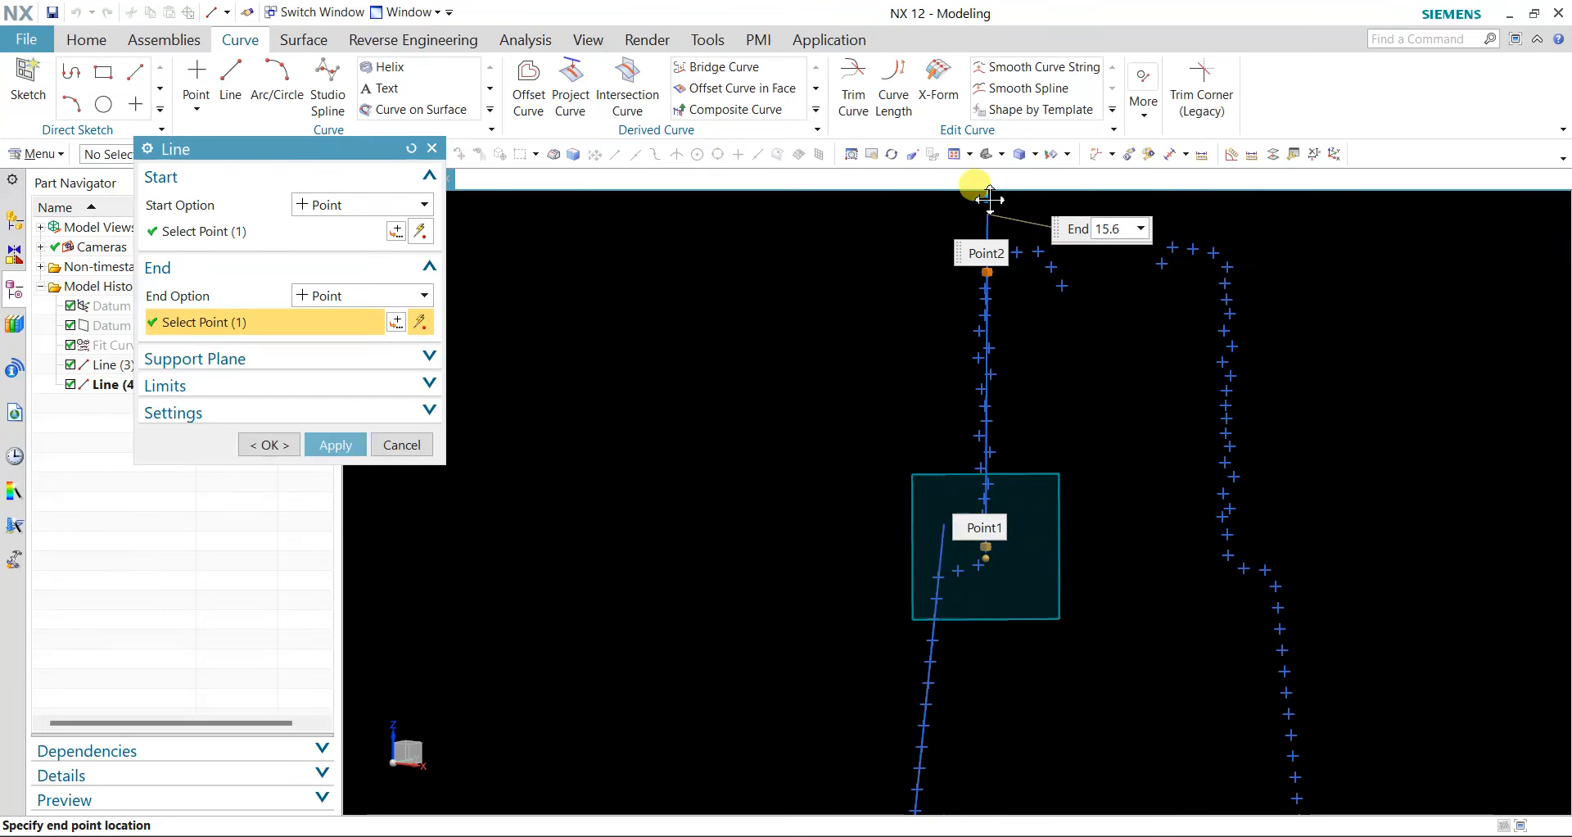
{"action": "left_click_drag", "start_coordinate": [986, 582], "coordinate": [986, 660]}
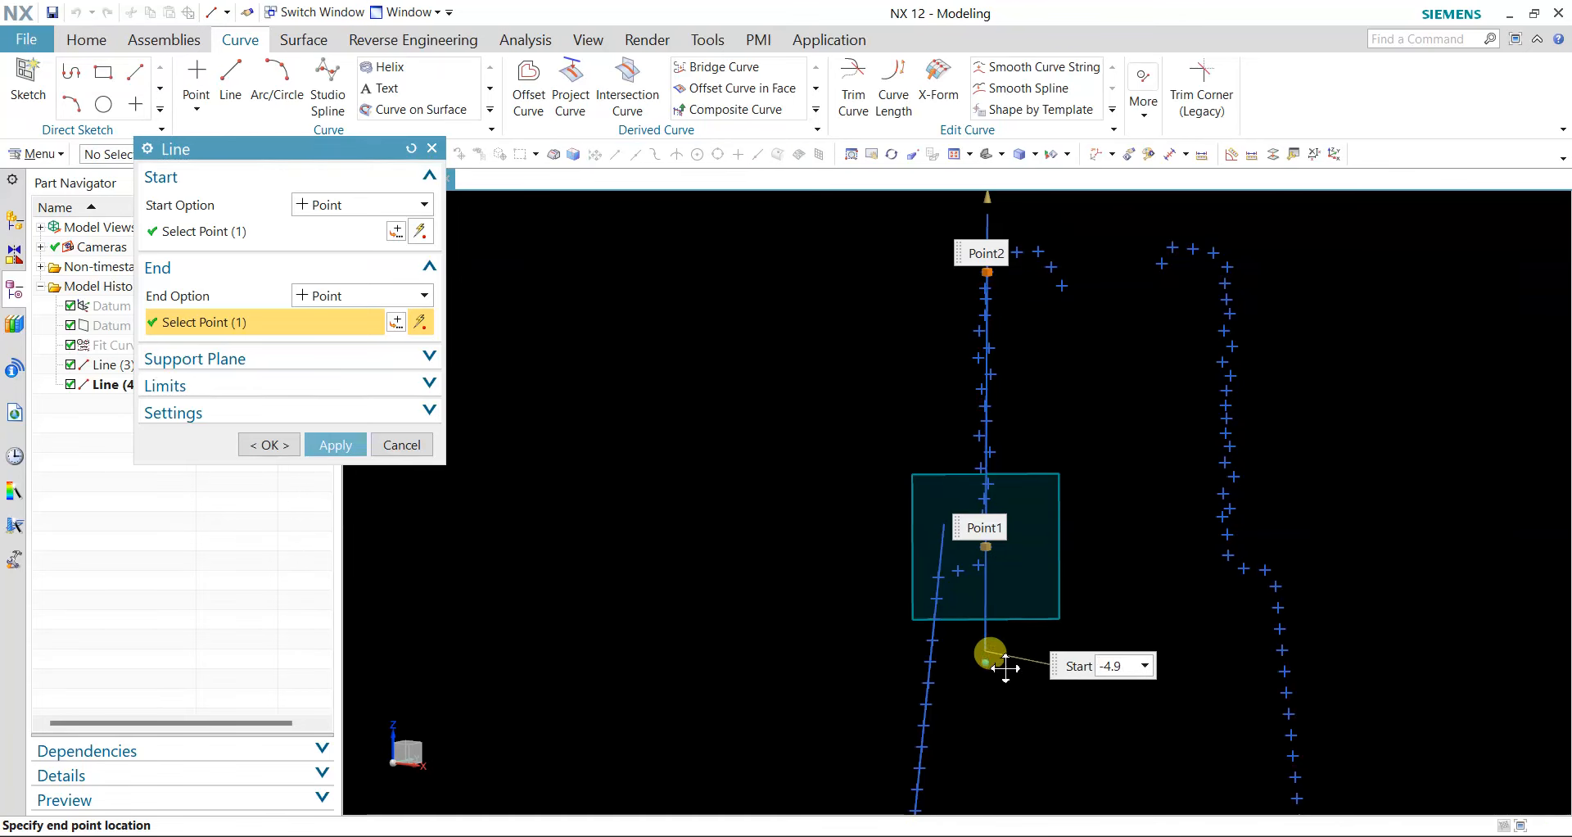
{"action": "left_click", "coordinate": [335, 443]}
{"action": "scroll", "coordinate": [455, 517], "scroll_direction": "down", "scroll_amount": 4}
{"action": "middle_click_drag", "start_coordinate": [880, 703], "coordinate": [906, 414], "text": "shift"}
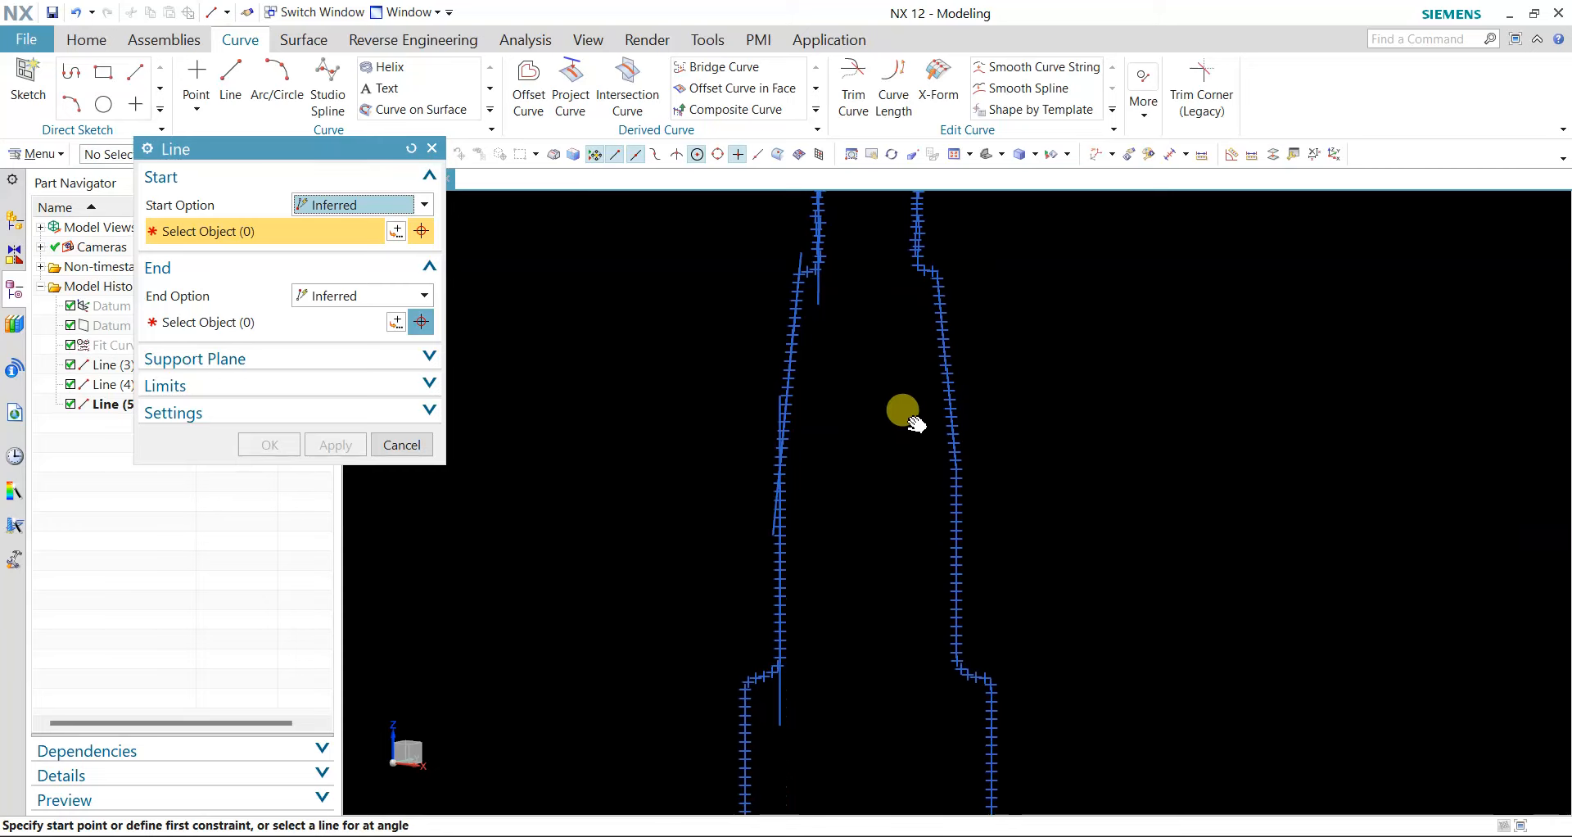
{"action": "scroll", "coordinate": [721, 647], "scroll_direction": "up", "scroll_amount": 3}
{"action": "scroll", "coordinate": [878, 631], "scroll_direction": "up", "scroll_amount": 1}
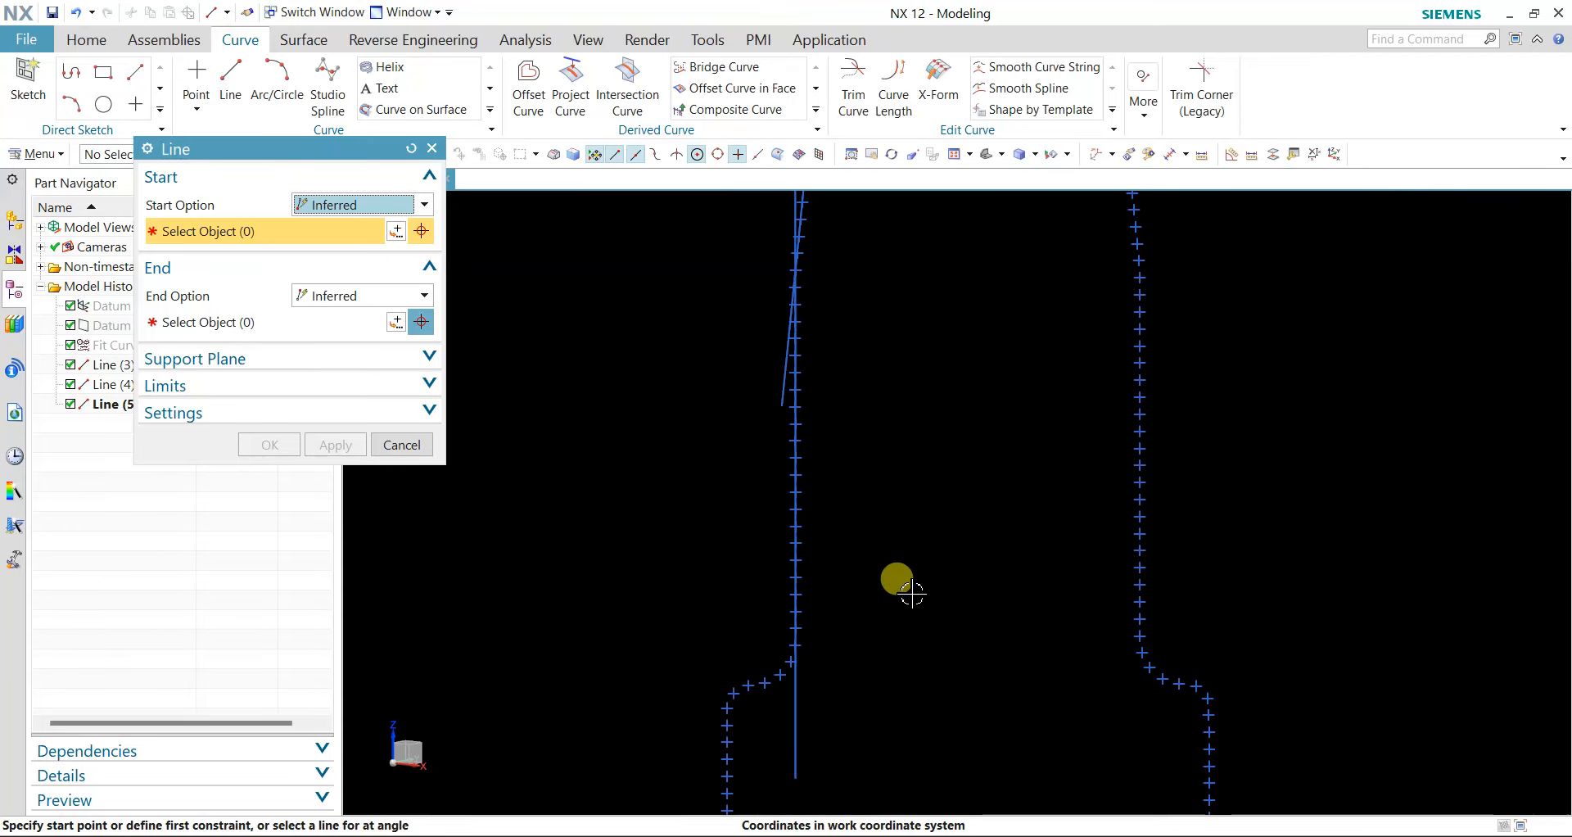
{"action": "scroll", "coordinate": [1357, 518], "scroll_direction": "down", "scroll_amount": 5}
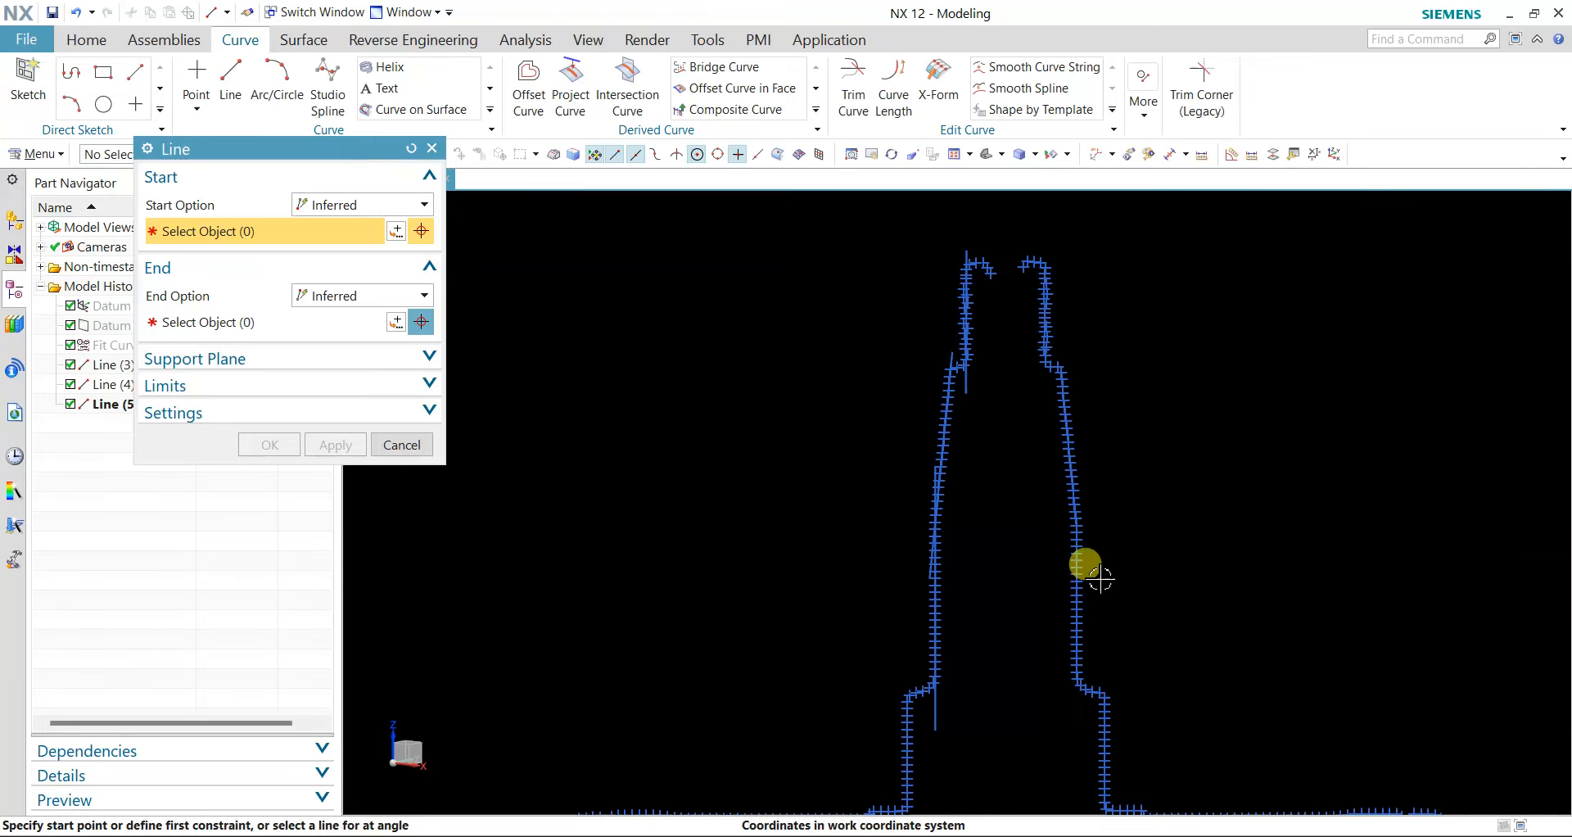
{"action": "left_click", "coordinate": [403, 445]}
{"action": "scroll", "coordinate": [972, 361], "scroll_direction": "up", "scroll_amount": 4}
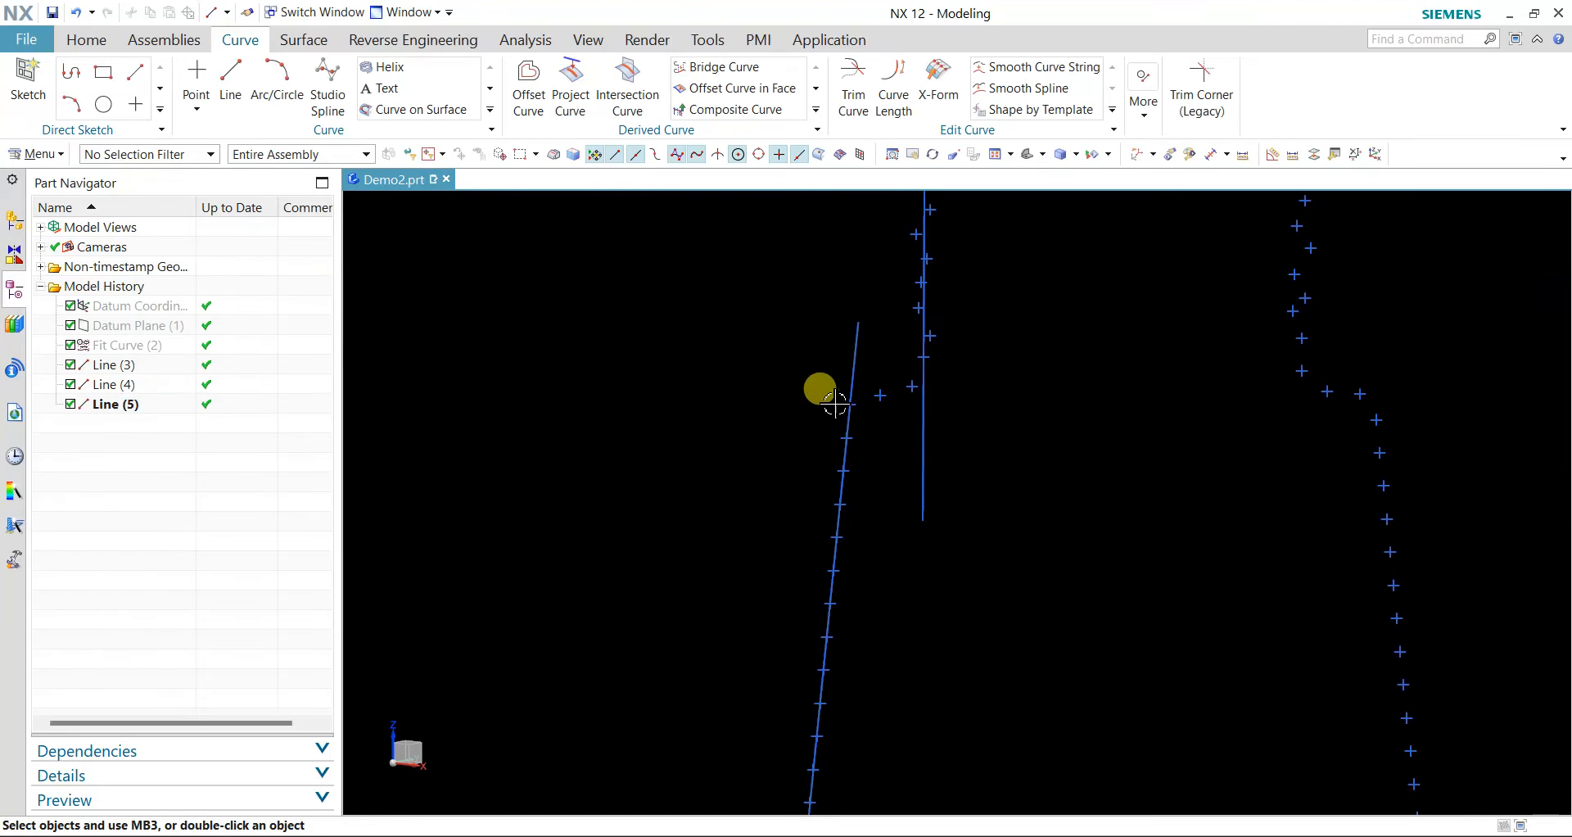
{"action": "left_click", "coordinate": [276, 82]}
{"action": "left_click", "coordinate": [882, 396]}
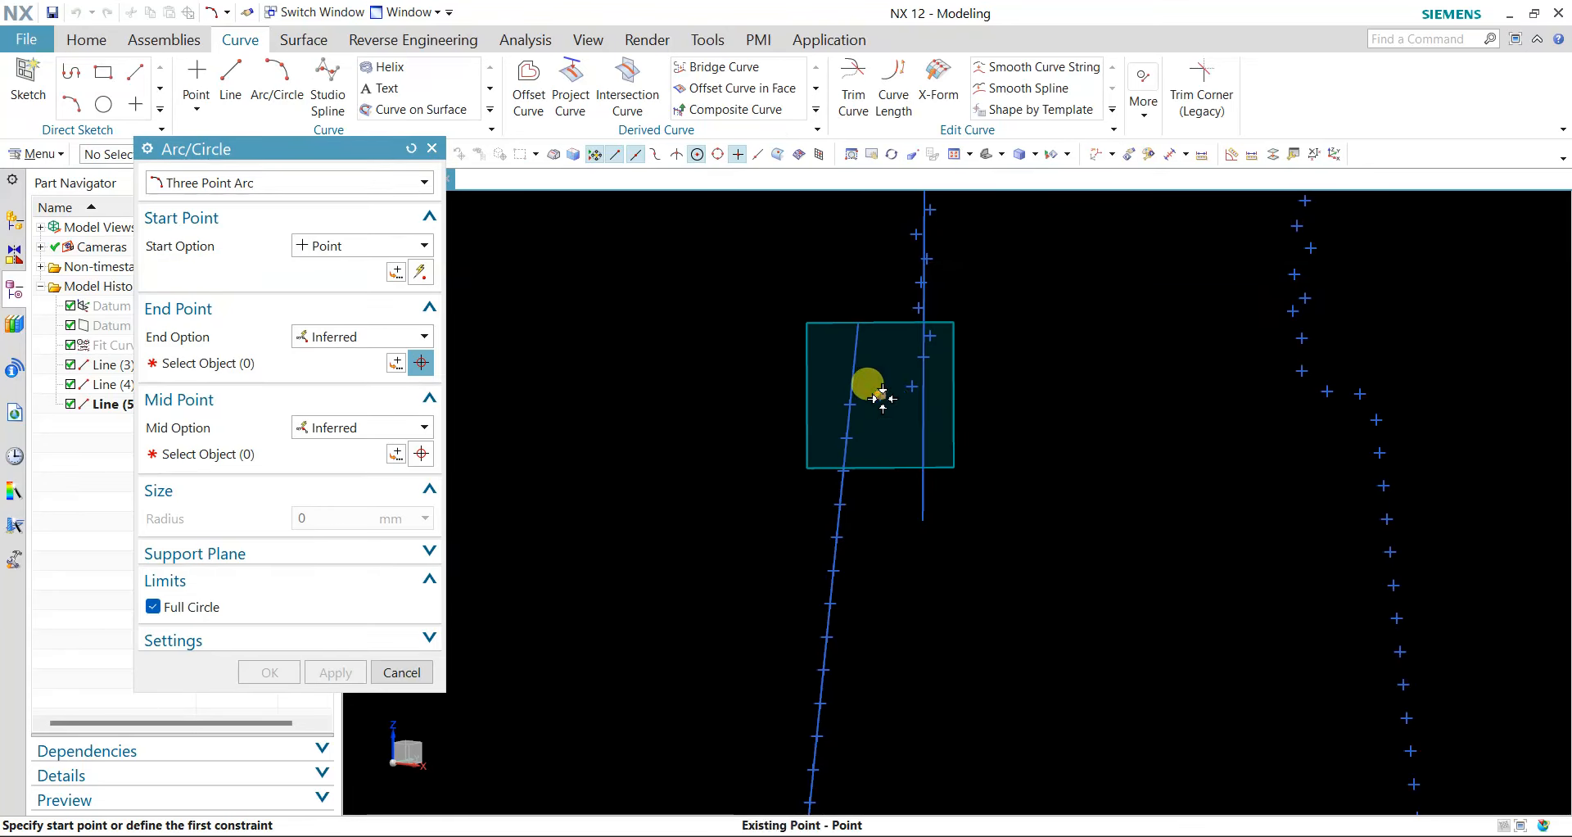
{"action": "left_click", "coordinate": [917, 393]}
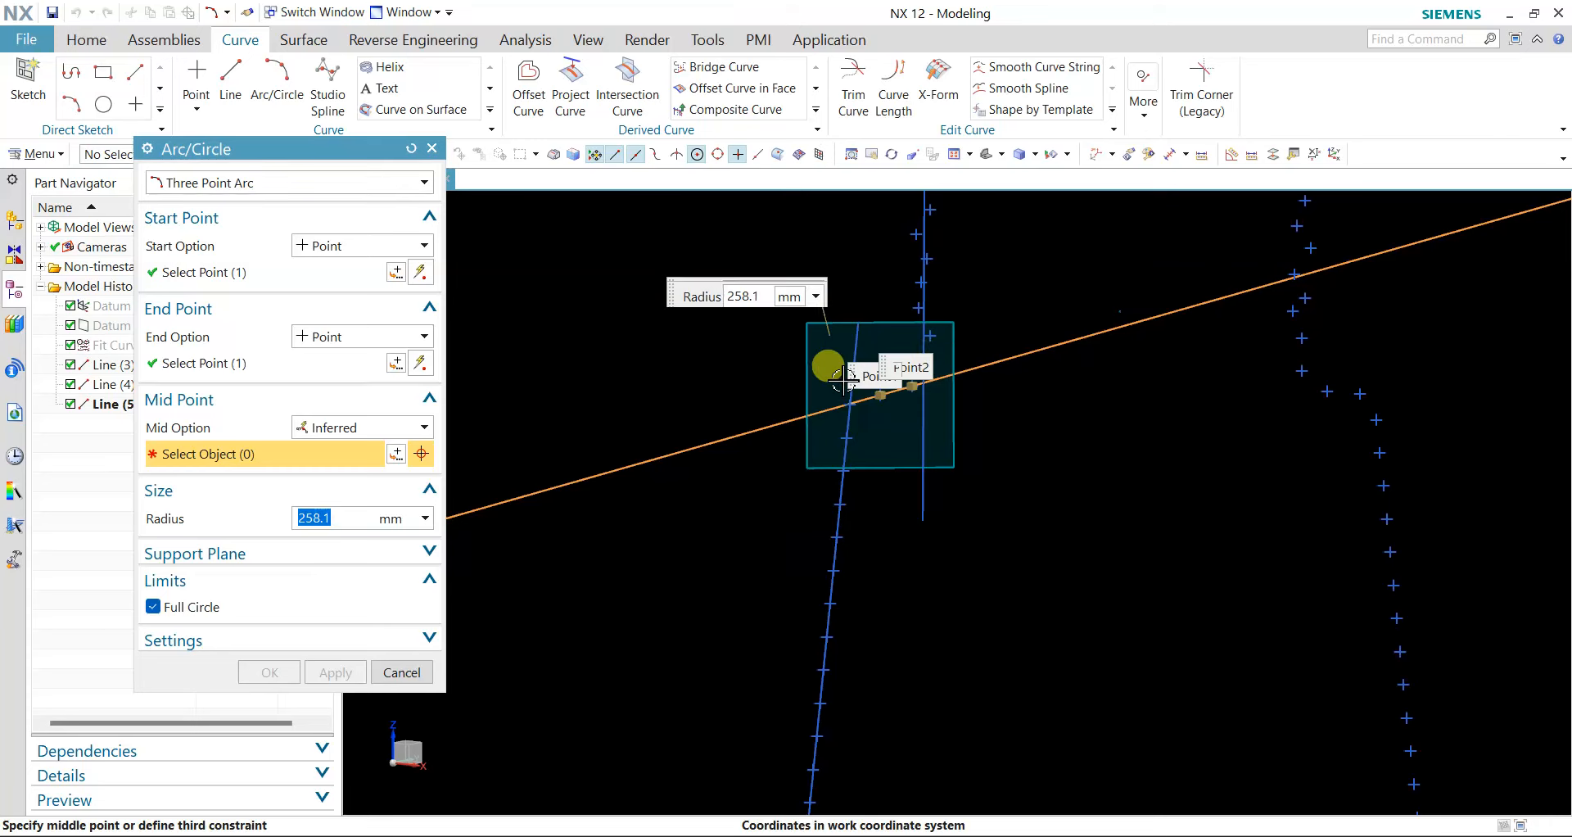
{"action": "left_click", "coordinate": [406, 154]}
- Create a three-point arc, radius about 1.08 mm, through the left fillet points between the threaded end and the taper shoulder
{"action": "scroll", "coordinate": [776, 380], "scroll_direction": "up", "scroll_amount": 1}
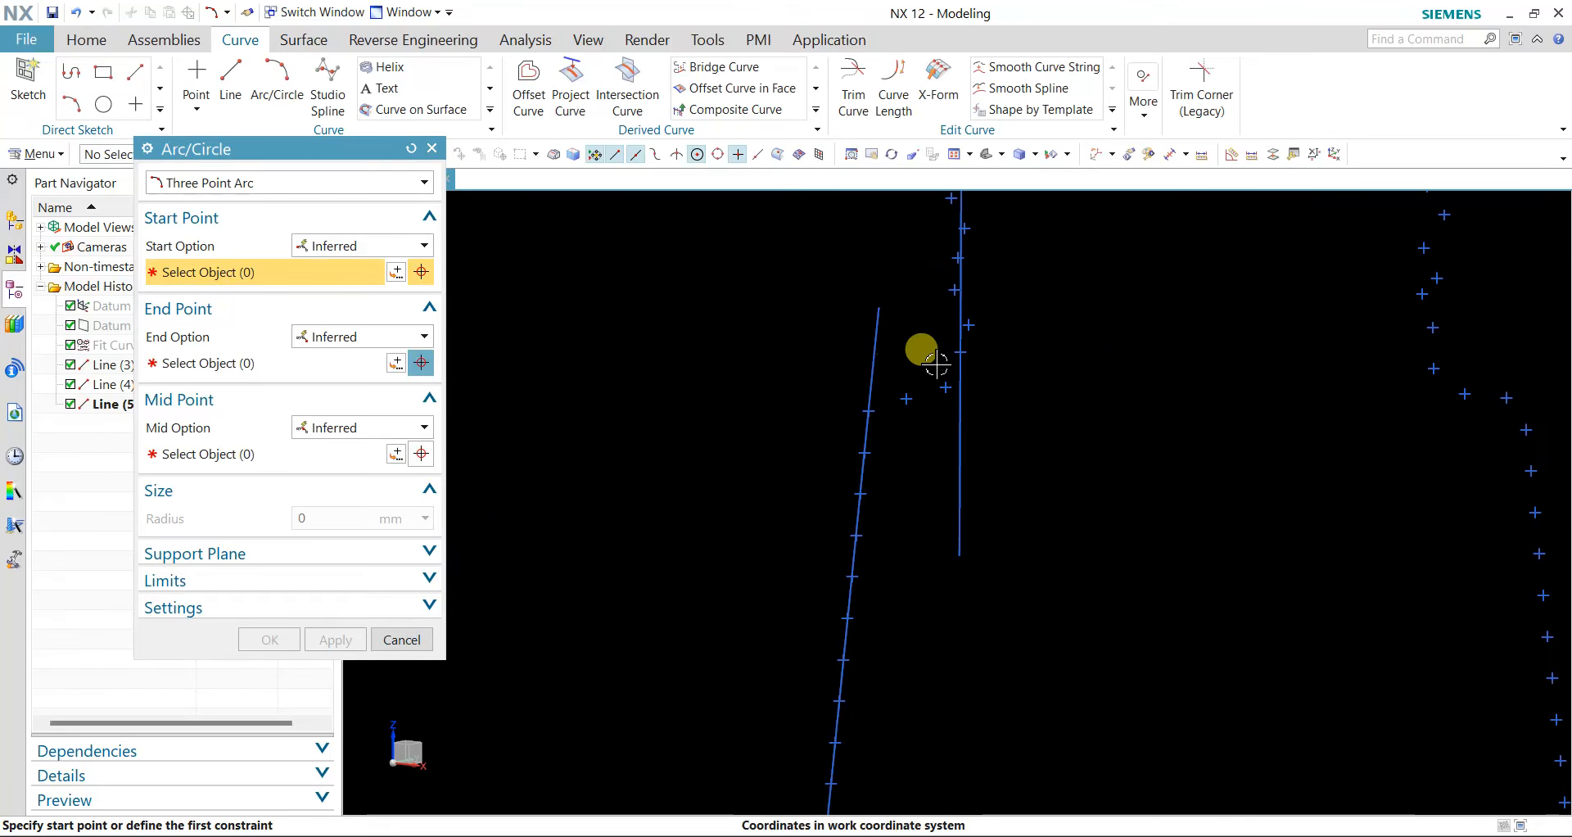
{"action": "left_click", "coordinate": [907, 404]}
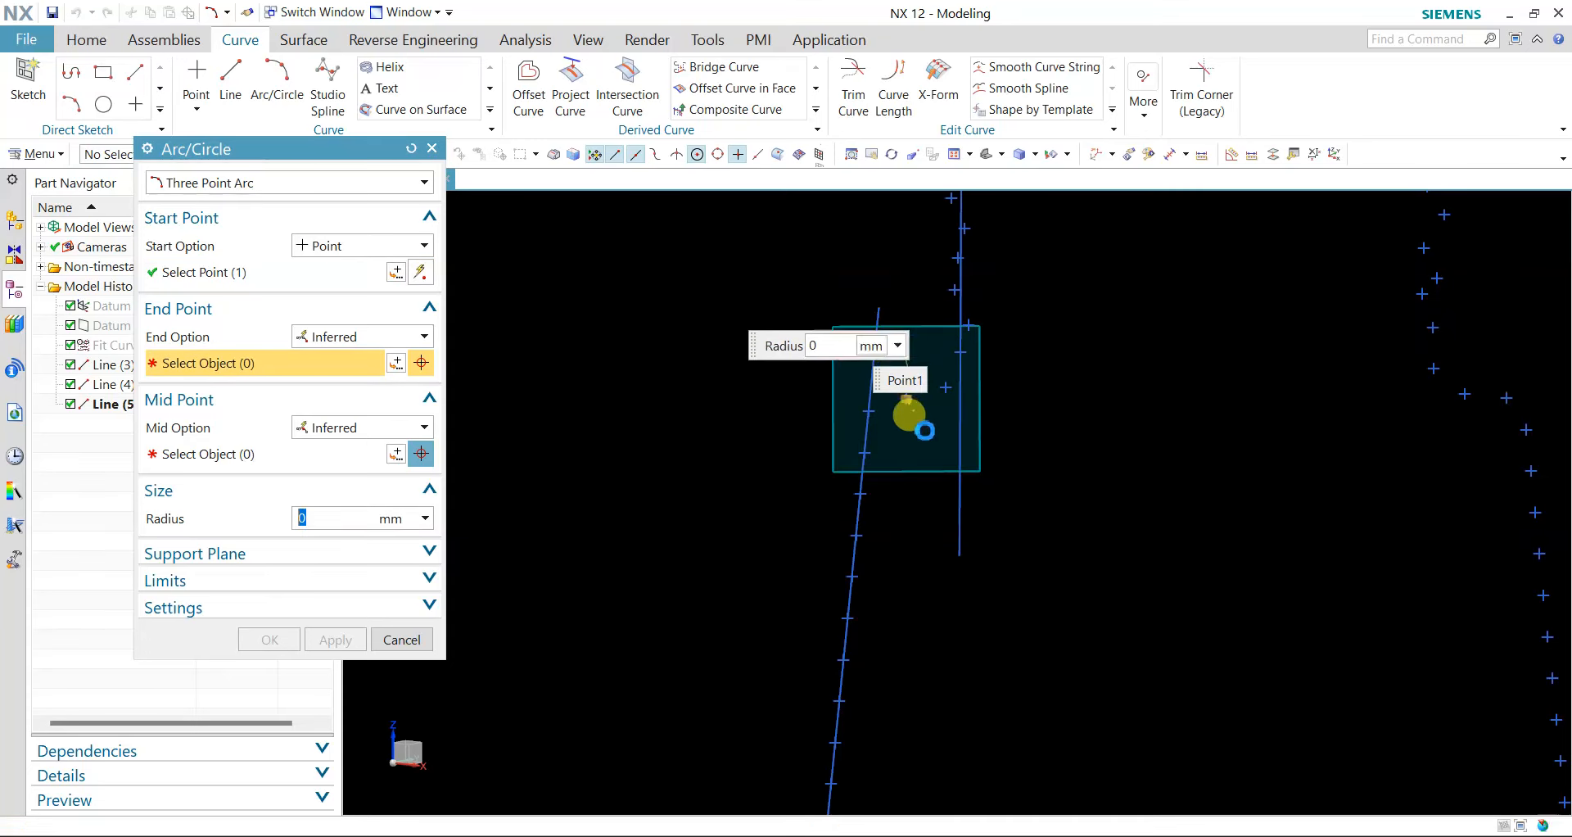
{"action": "left_click", "coordinate": [964, 357]}
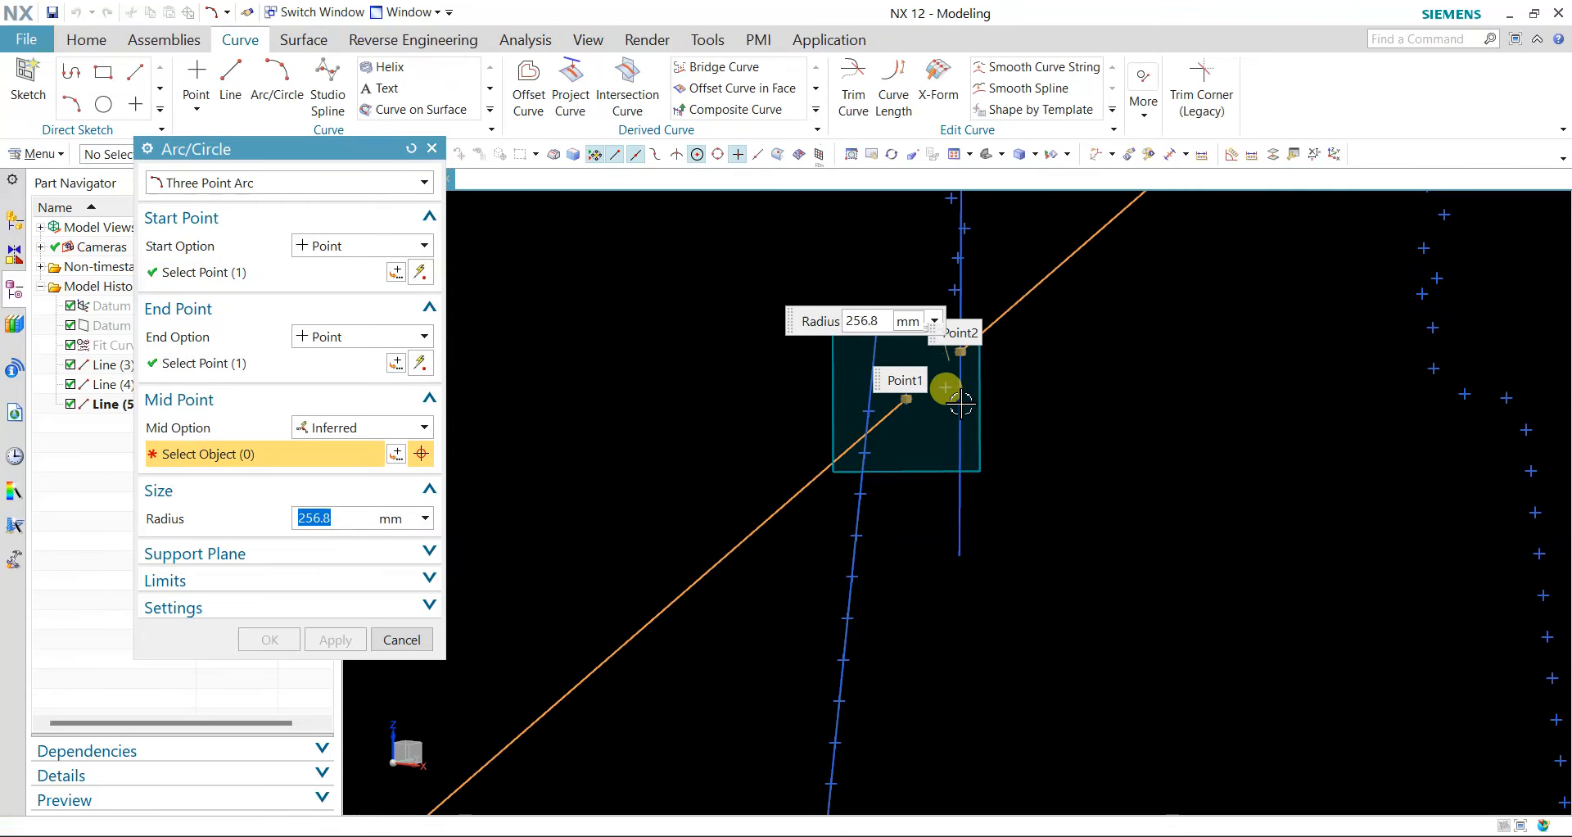
{"action": "left_click", "coordinate": [946, 386]}
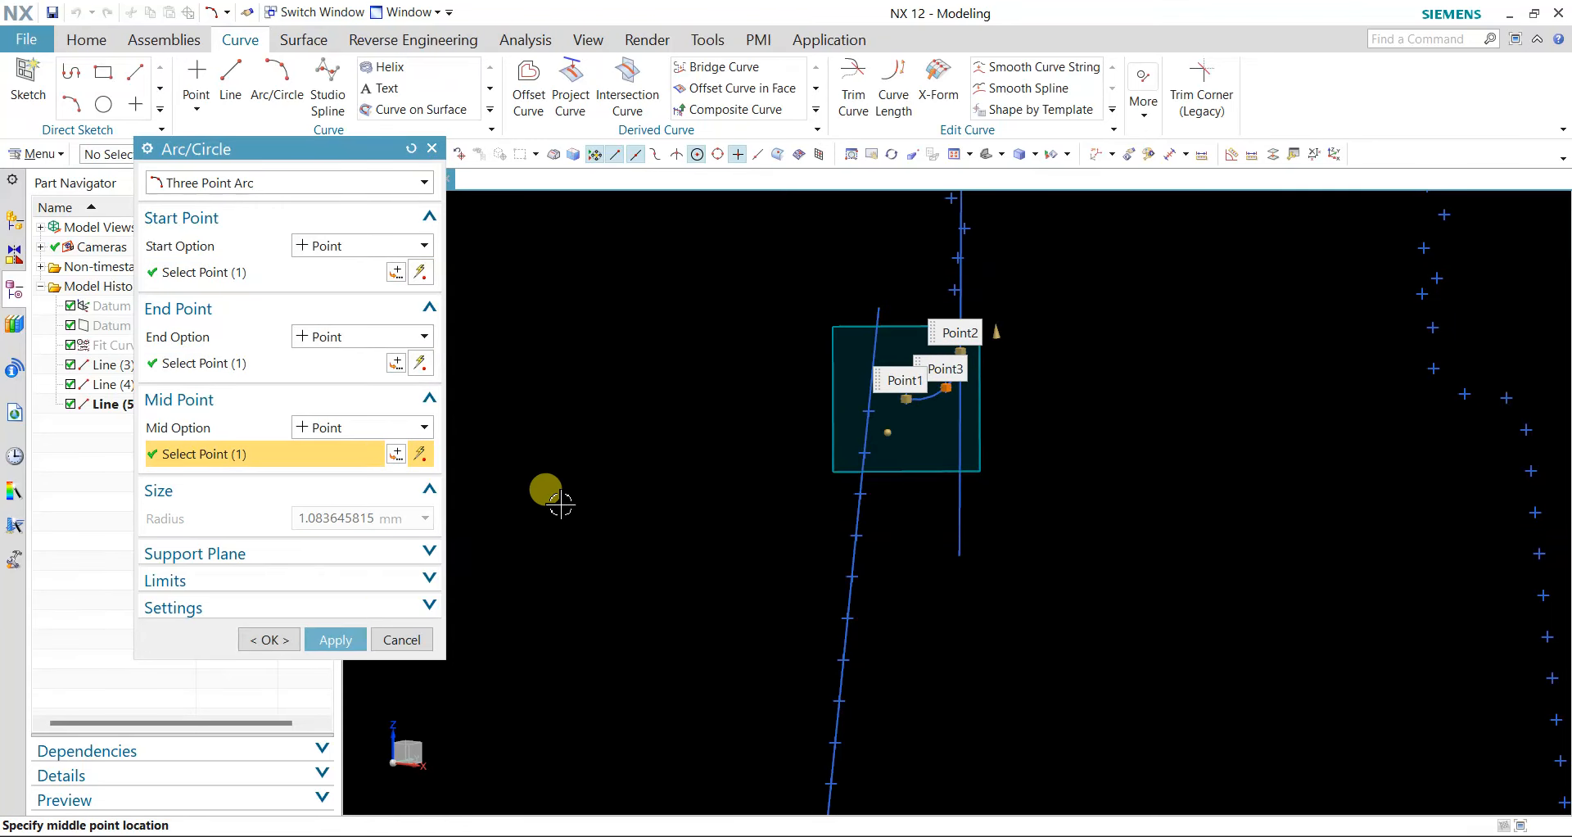
{"action": "left_click", "coordinate": [353, 639]}
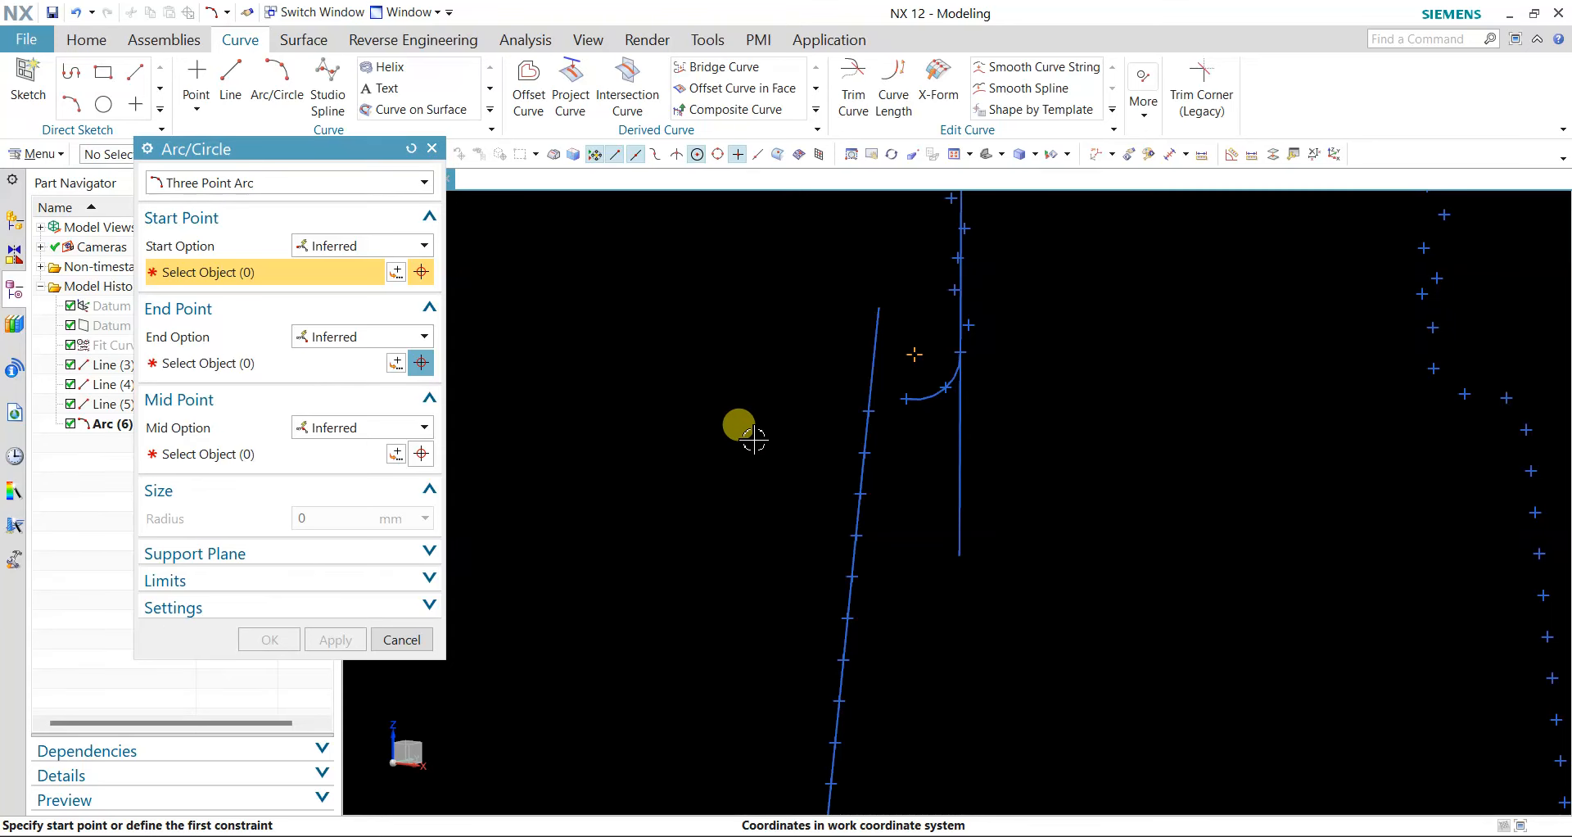
{"action": "left_click", "coordinate": [277, 82]}
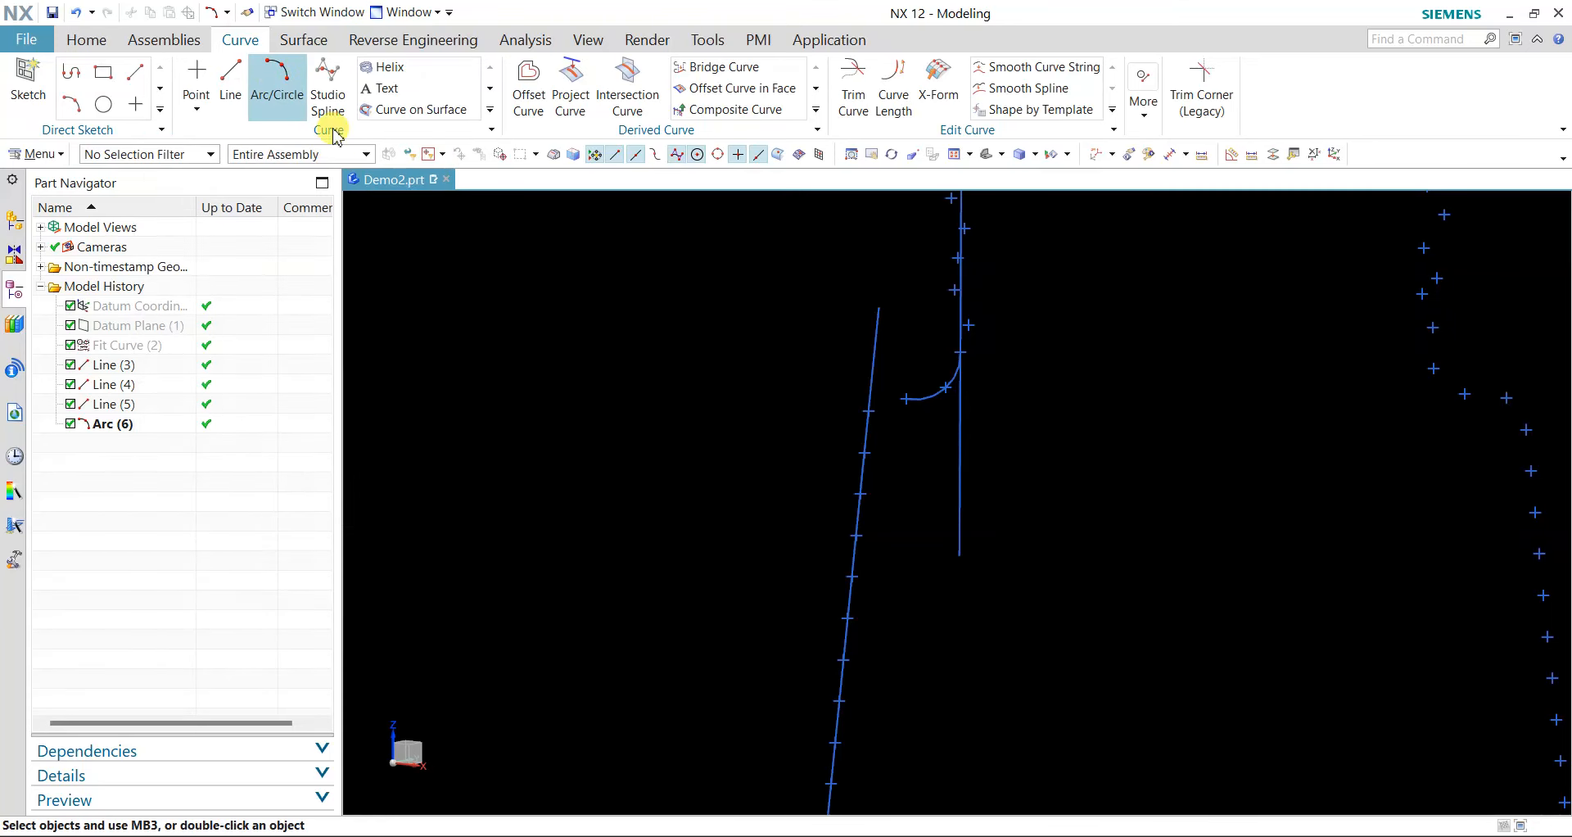
{"action": "left_click", "coordinate": [903, 398]}
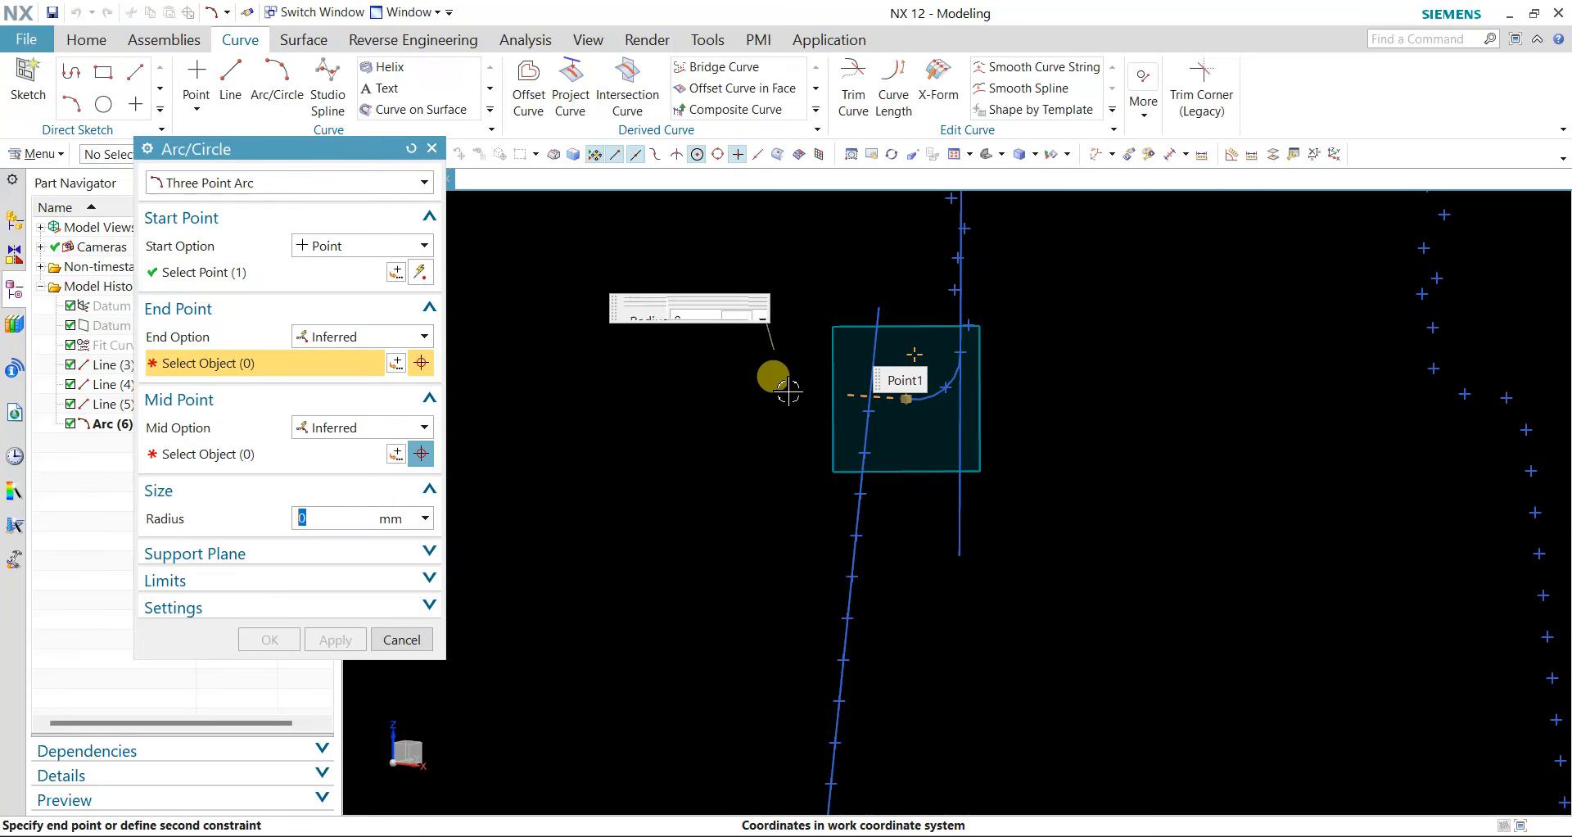
{"action": "left_click", "coordinate": [432, 149]}
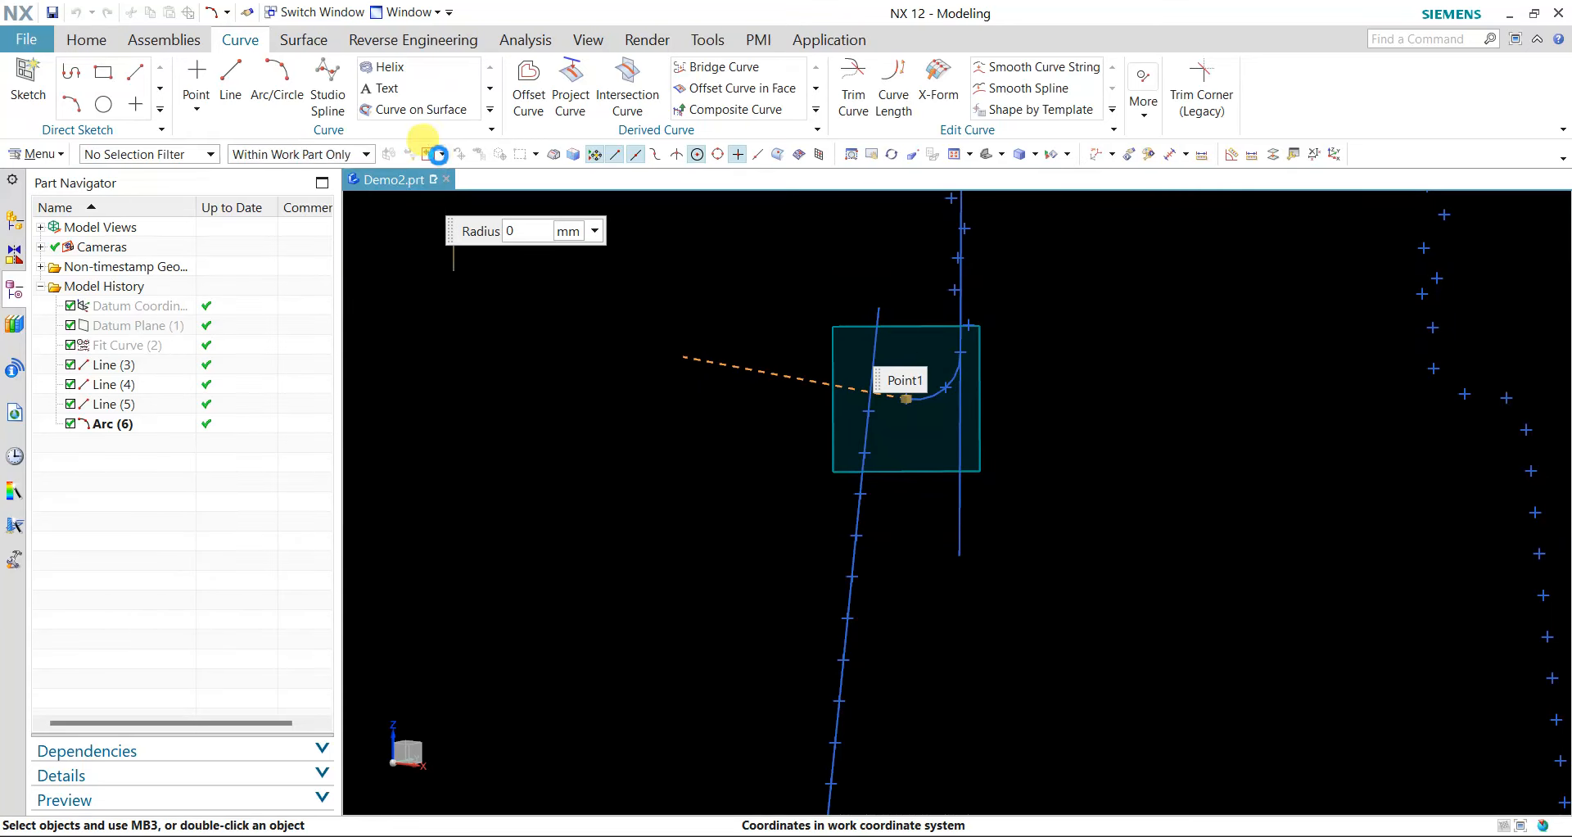
- Create a line tangent to the fillet arc at its lower end, running outward past the taper line
{"action": "left_click", "coordinate": [236, 97]}
{"action": "left_click", "coordinate": [901, 397]}
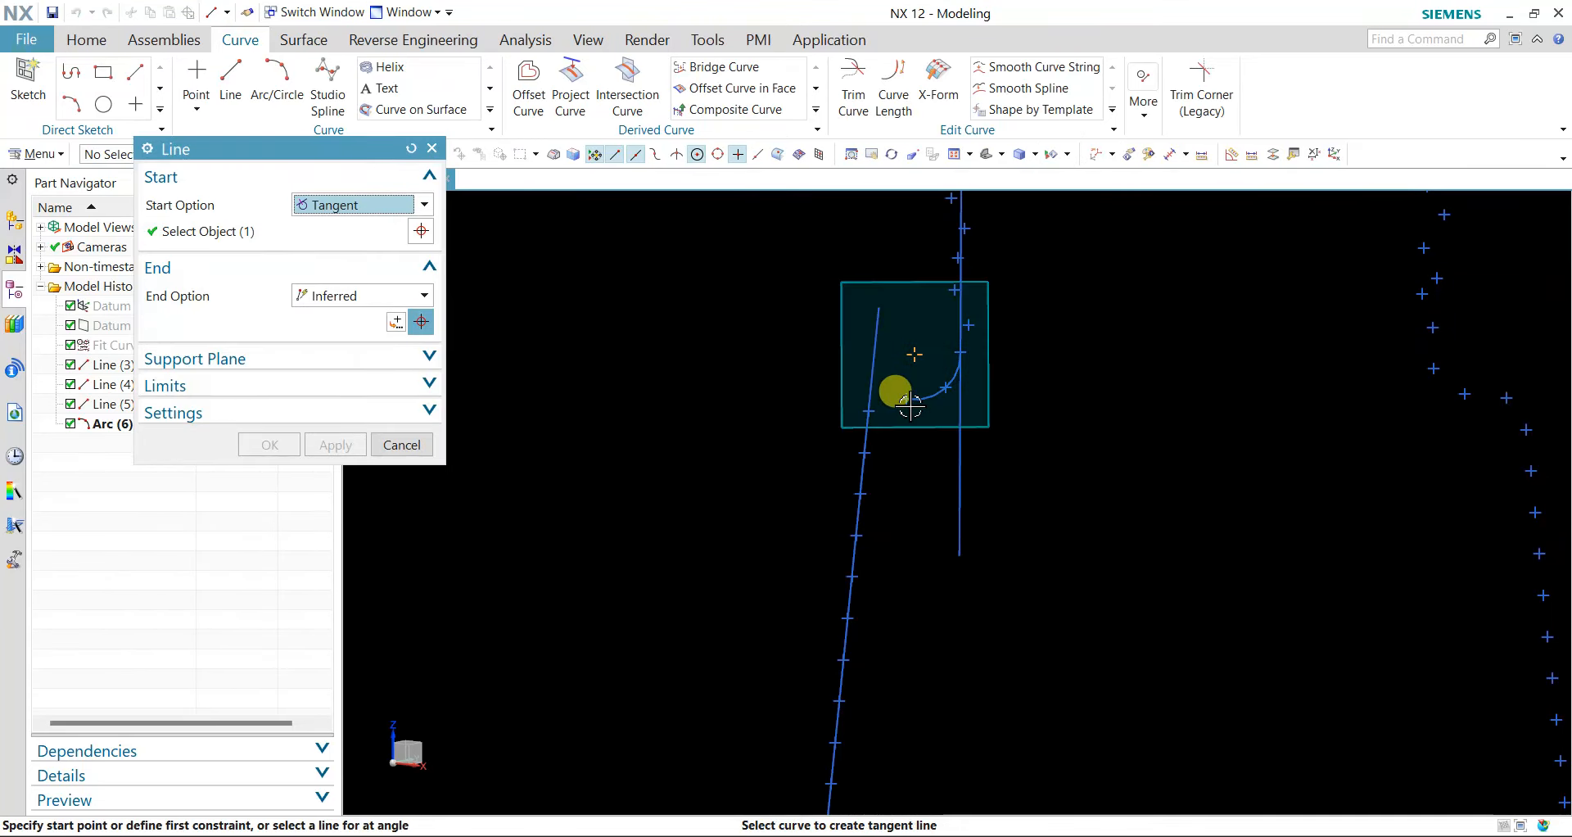
{"action": "left_click", "coordinate": [812, 392]}
{"action": "left_click", "coordinate": [370, 469]}
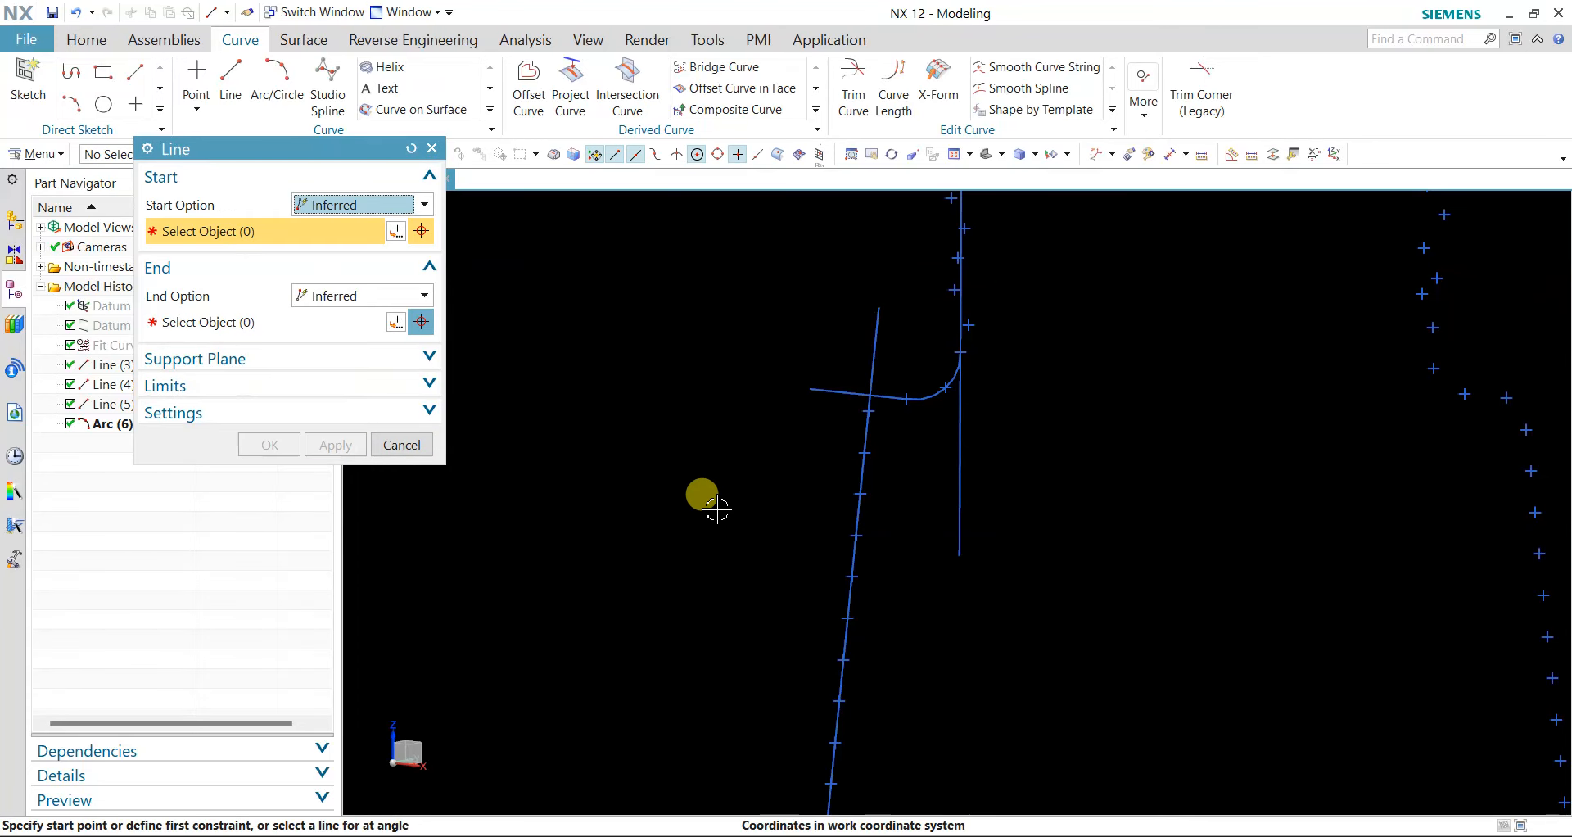
{"action": "left_click", "coordinate": [401, 446]}
- Trim the corner between the tangent shoulder line and the upper end of the taper line
{"action": "scroll", "coordinate": [708, 471], "scroll_direction": "down", "scroll_amount": 2}
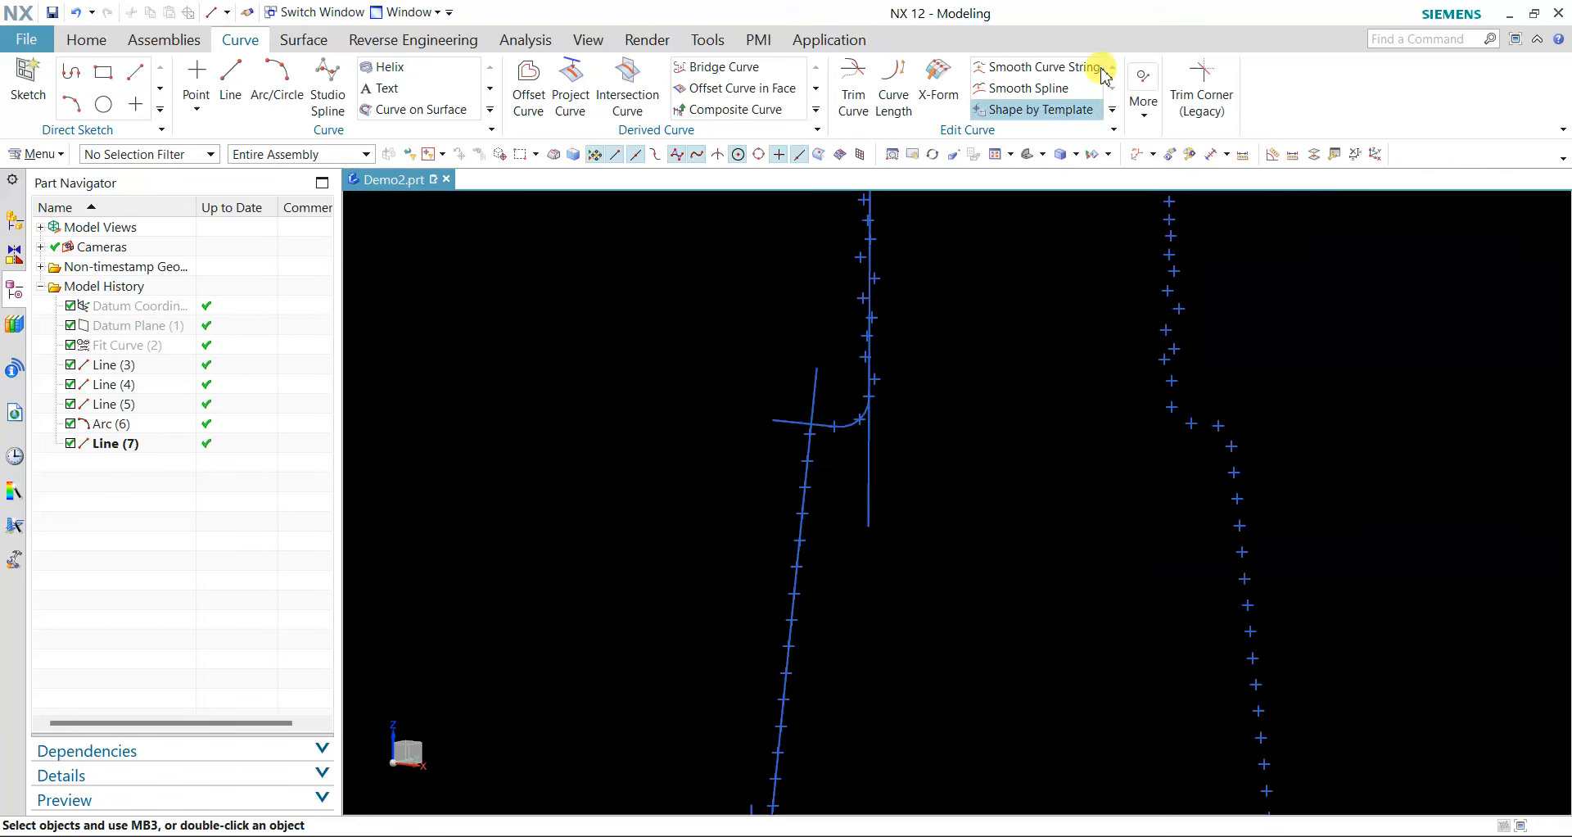
{"action": "left_click", "coordinate": [1200, 90]}
{"action": "scroll", "coordinate": [856, 400], "scroll_direction": "up", "scroll_amount": 4}
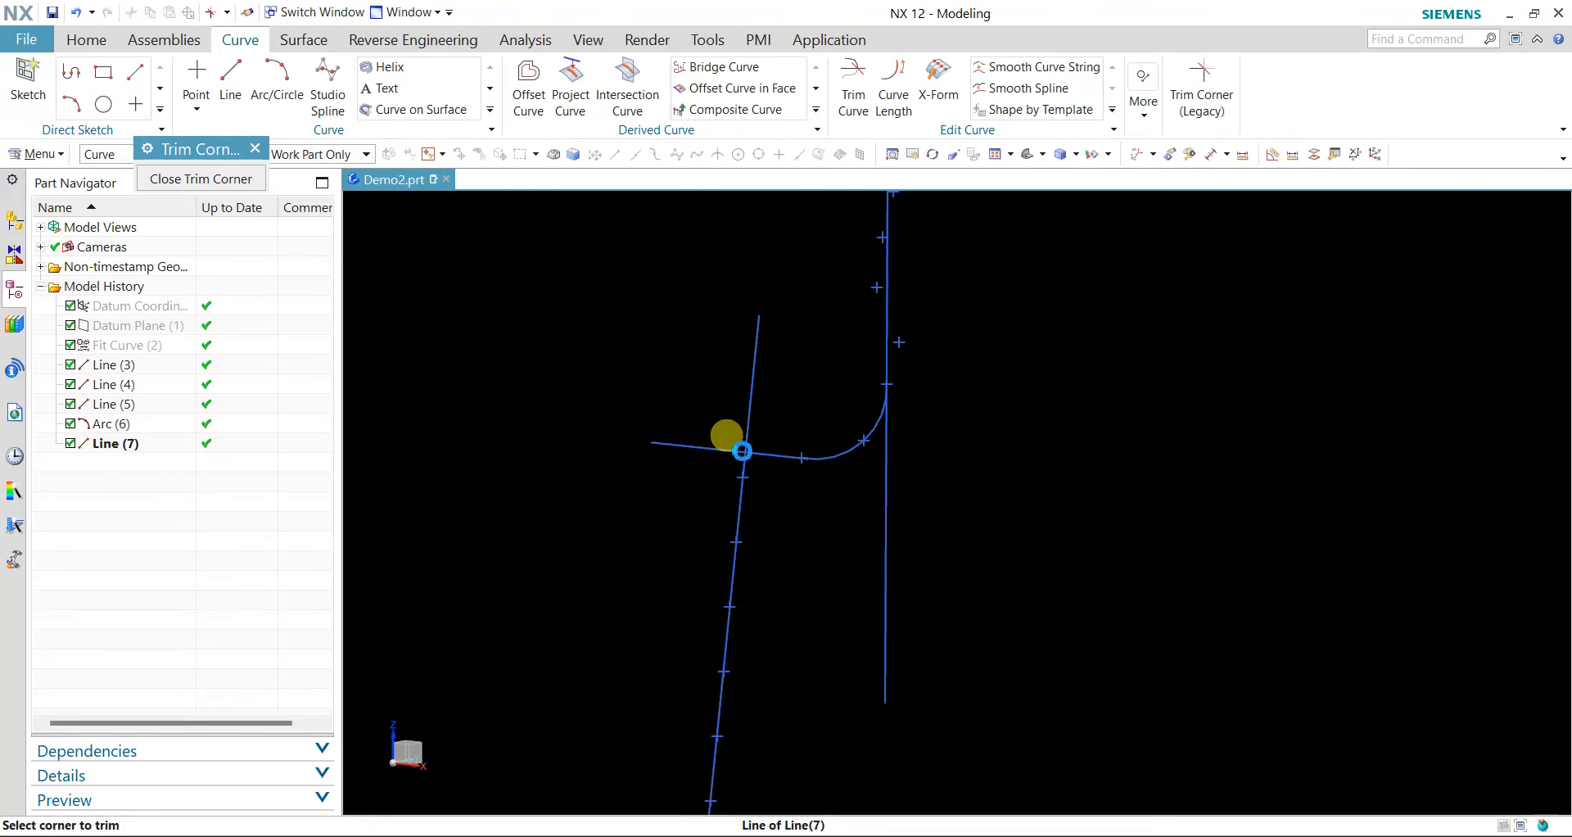
{"action": "left_click", "coordinate": [742, 451]}
{"action": "left_click", "coordinate": [662, 459]}
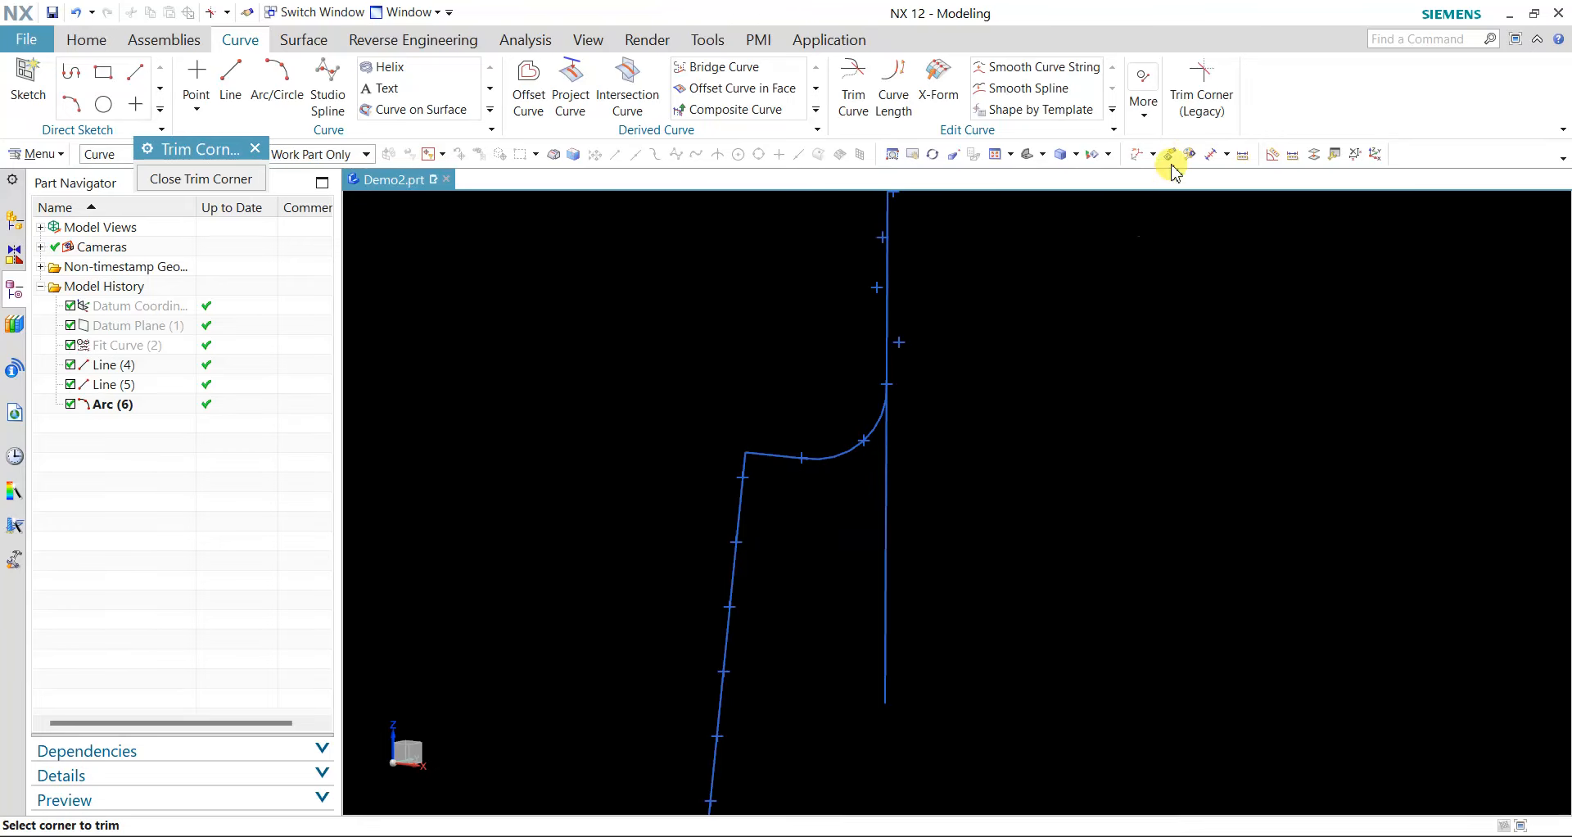
- Trim the corner between the fillet arc and the threaded end's vertical line, removing the excess below the arc
{"action": "left_click", "coordinate": [1212, 95]}
{"action": "scroll", "coordinate": [917, 479], "scroll_direction": "up", "scroll_amount": 2}
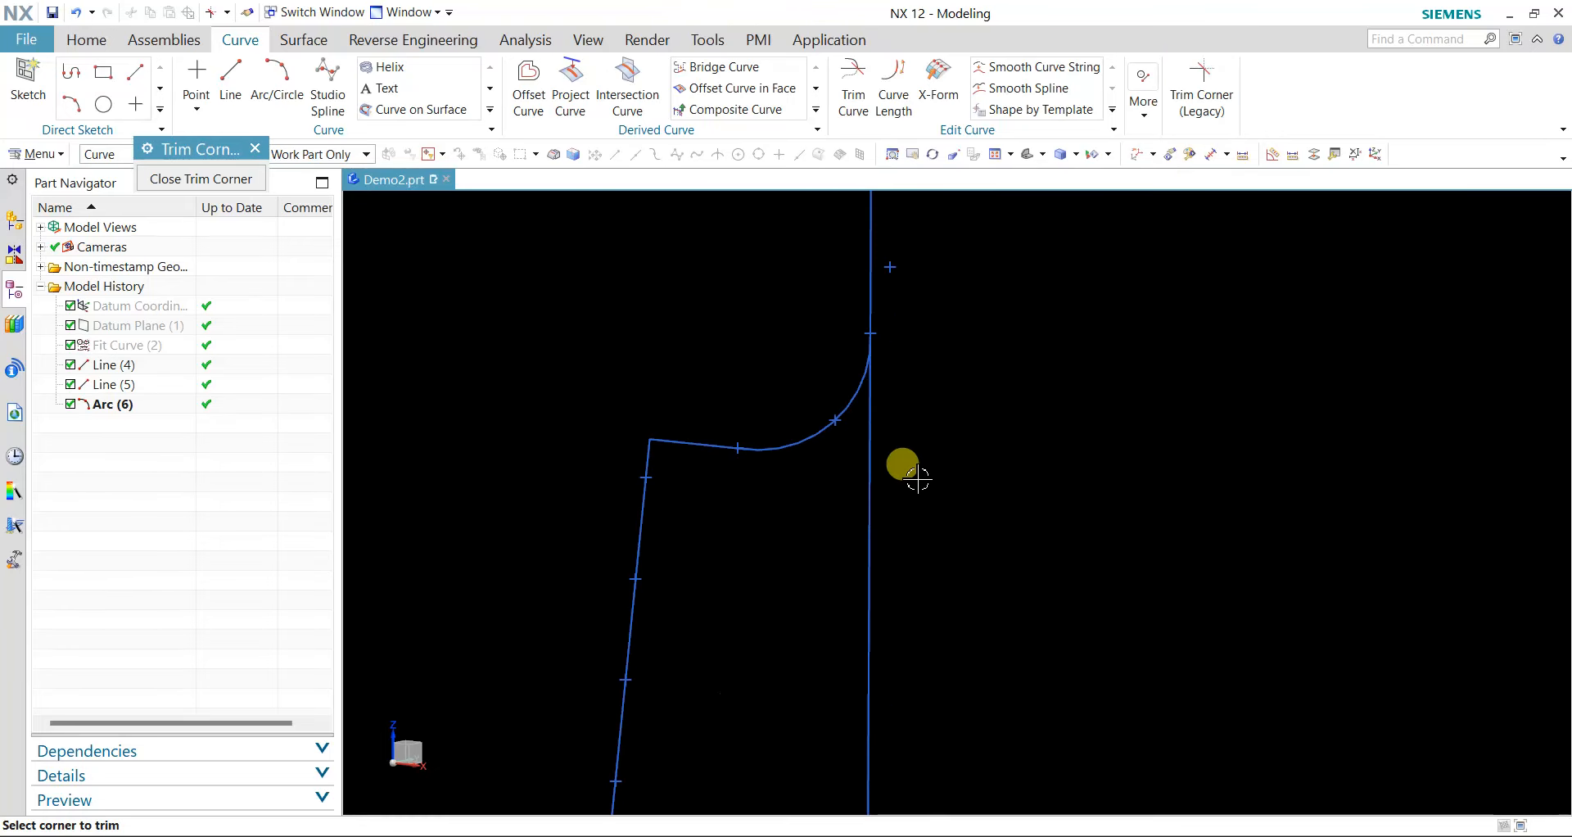
{"action": "left_click", "coordinate": [873, 371]}
{"action": "left_click", "coordinate": [689, 465]}
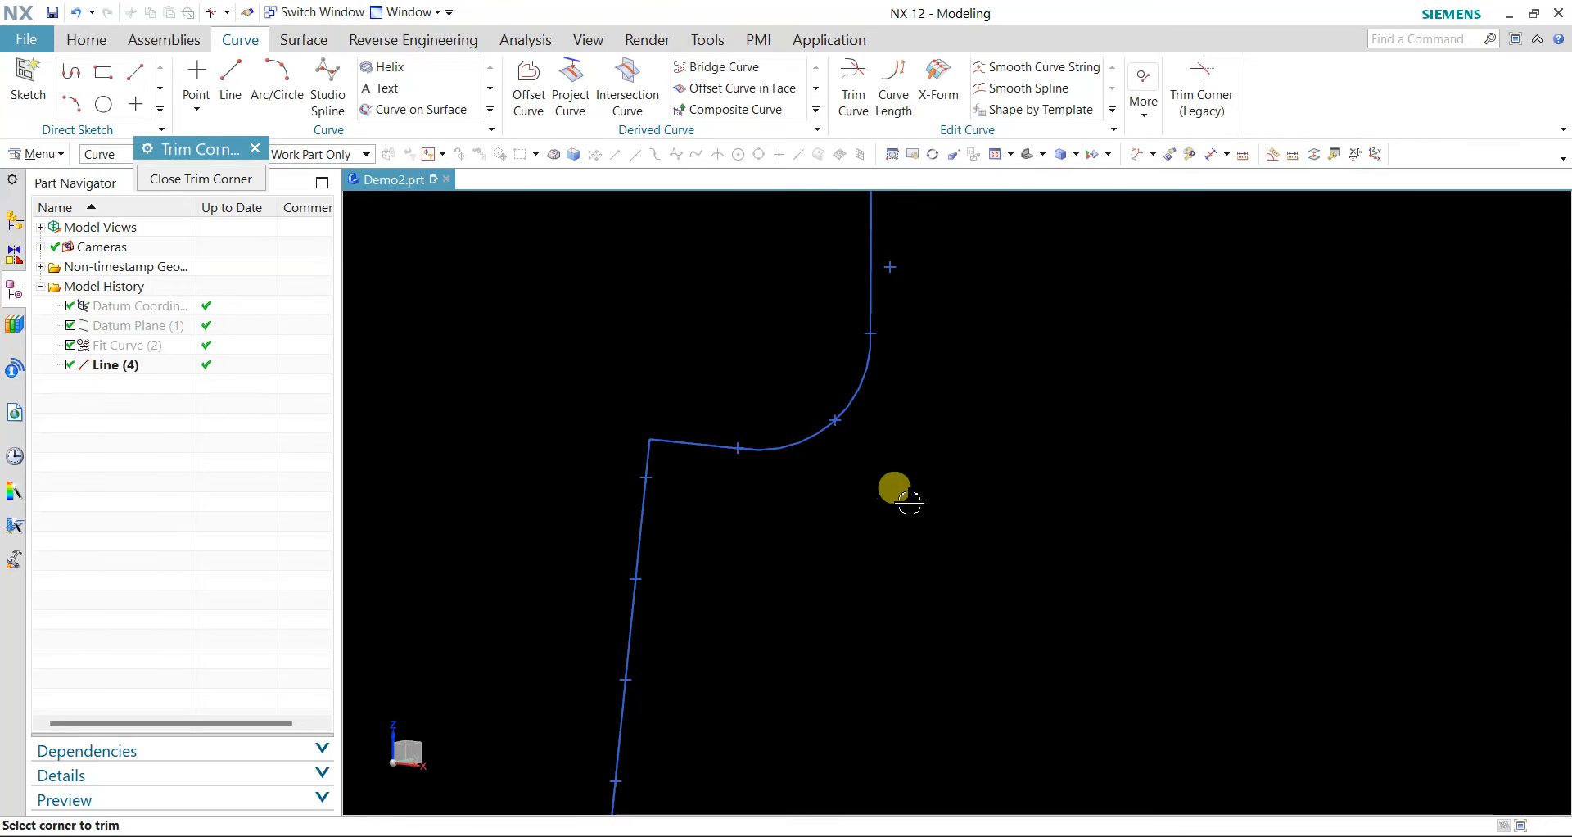
- Trim the corner where the taper line crosses the straight section's vertical line
{"action": "scroll", "coordinate": [923, 488], "scroll_direction": "down", "scroll_amount": 5}
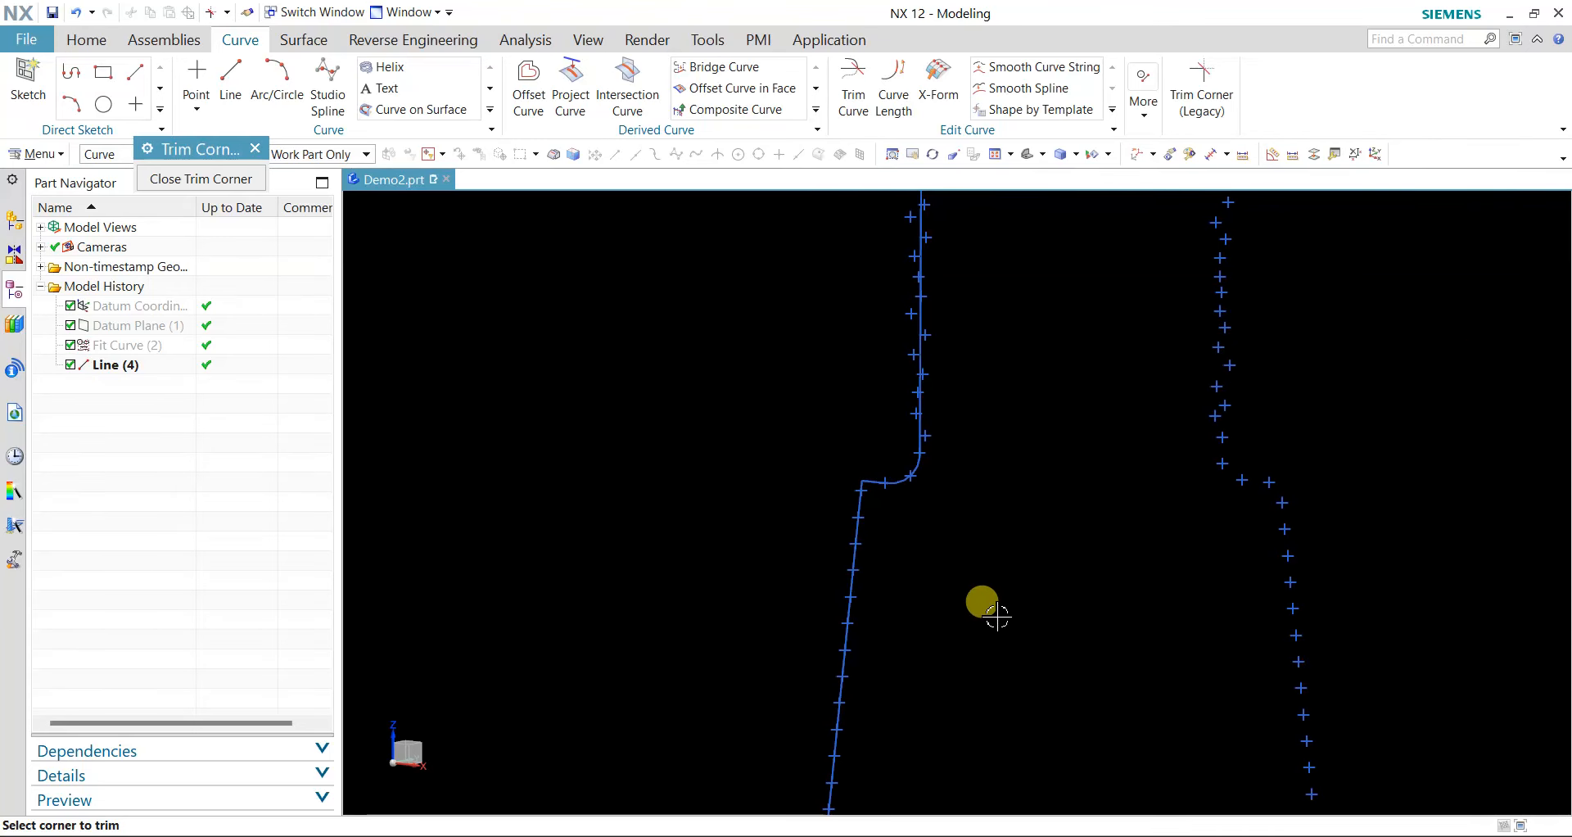
{"action": "scroll", "coordinate": [990, 638], "scroll_direction": "down", "scroll_amount": 3}
{"action": "scroll", "coordinate": [800, 656], "scroll_direction": "up", "scroll_amount": 6}
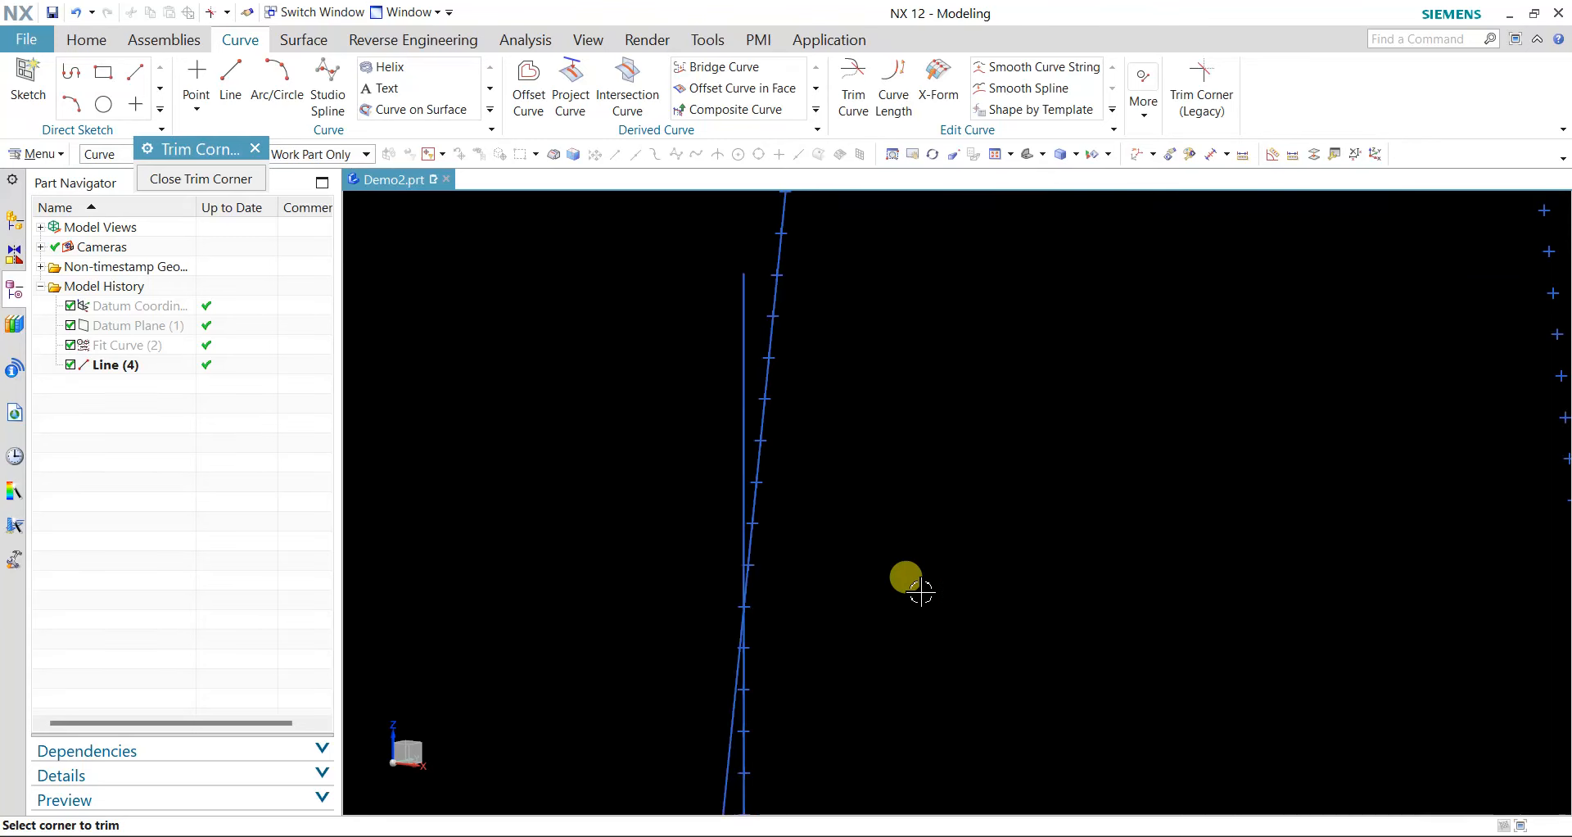
{"action": "scroll", "coordinate": [852, 574], "scroll_direction": "up", "scroll_amount": 2}
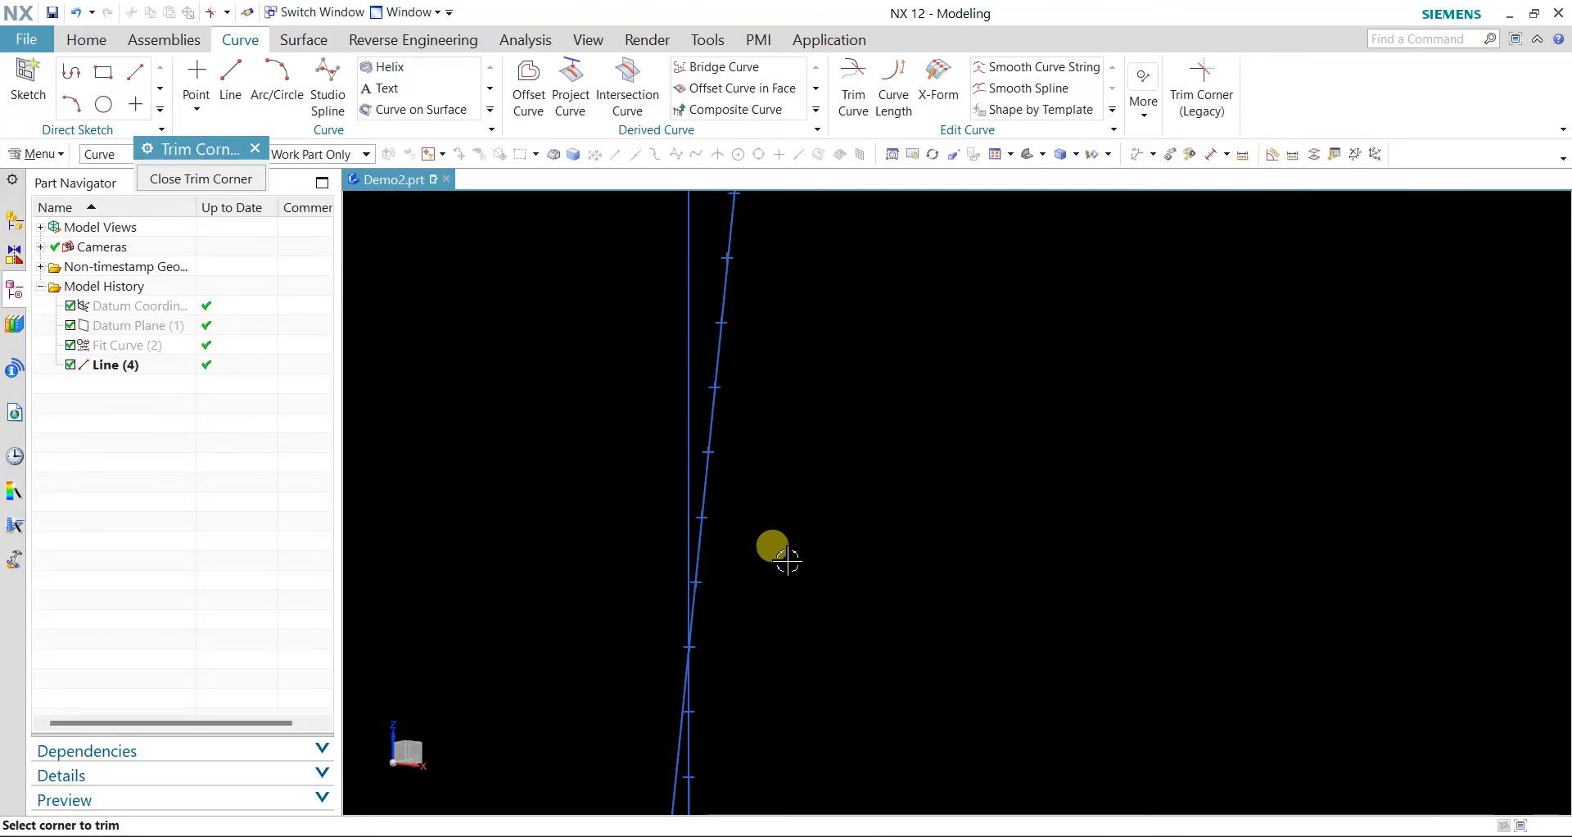
{"action": "left_click", "coordinate": [688, 616]}
{"action": "left_click", "coordinate": [663, 461]}
{"action": "scroll", "coordinate": [901, 606], "scroll_direction": "down", "scroll_amount": 5}
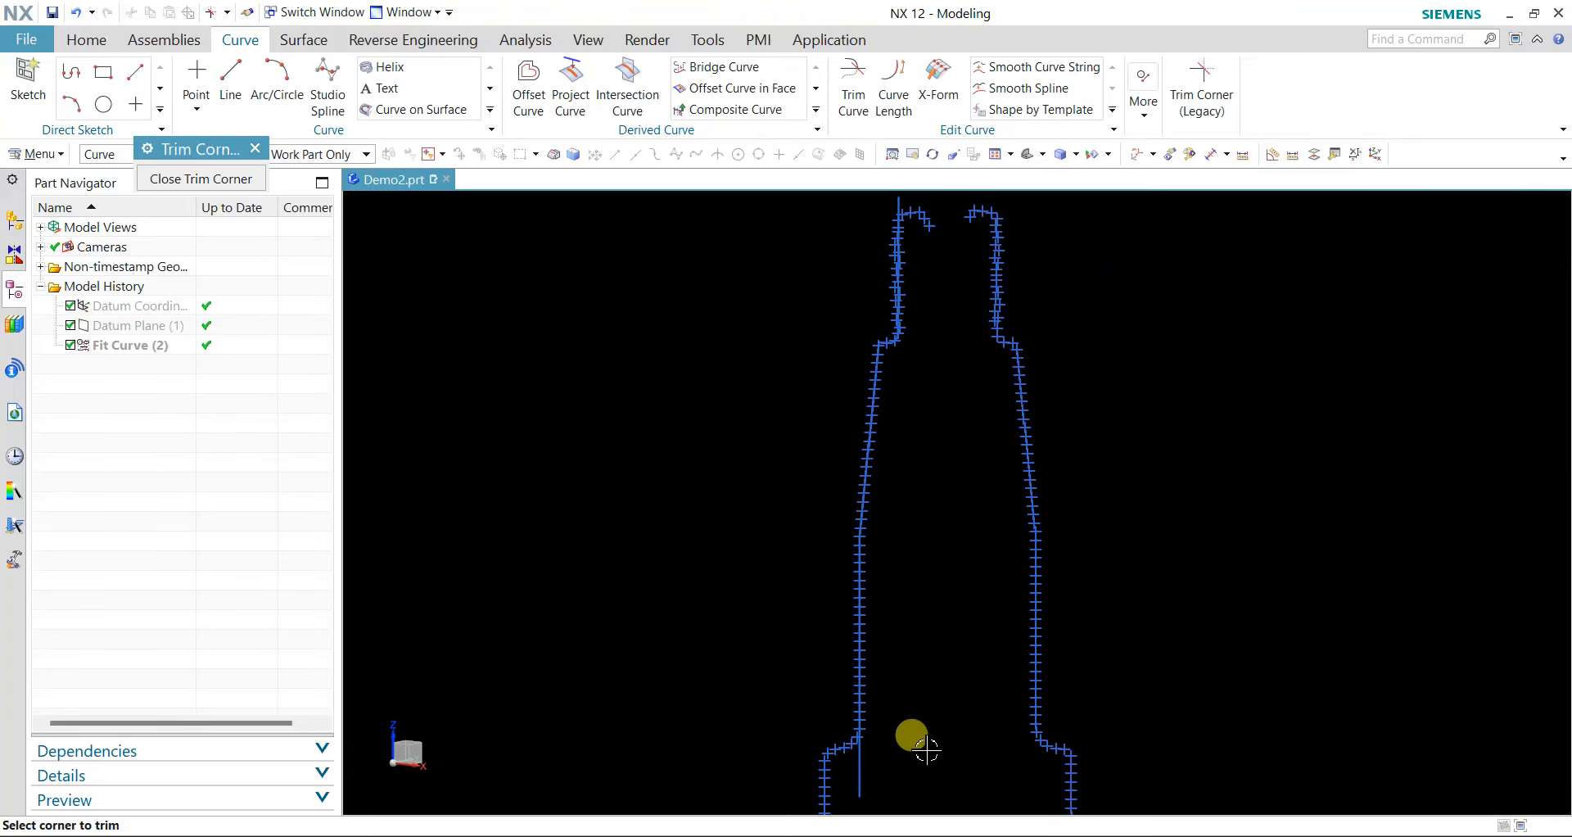
{"action": "scroll", "coordinate": [927, 749], "scroll_direction": "up", "scroll_amount": 4}
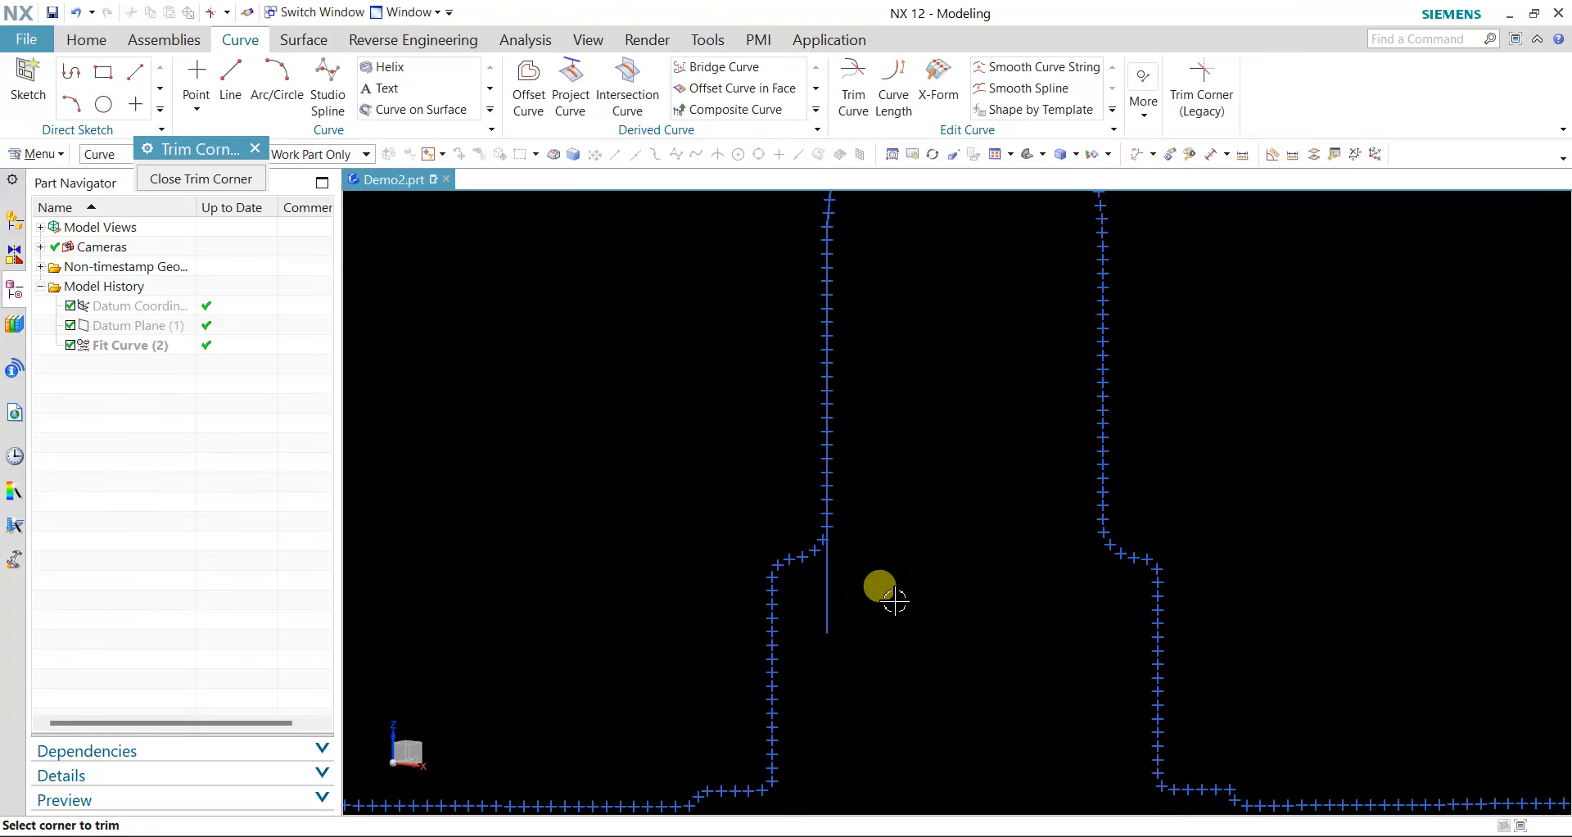
{"action": "left_click", "coordinate": [255, 149]}
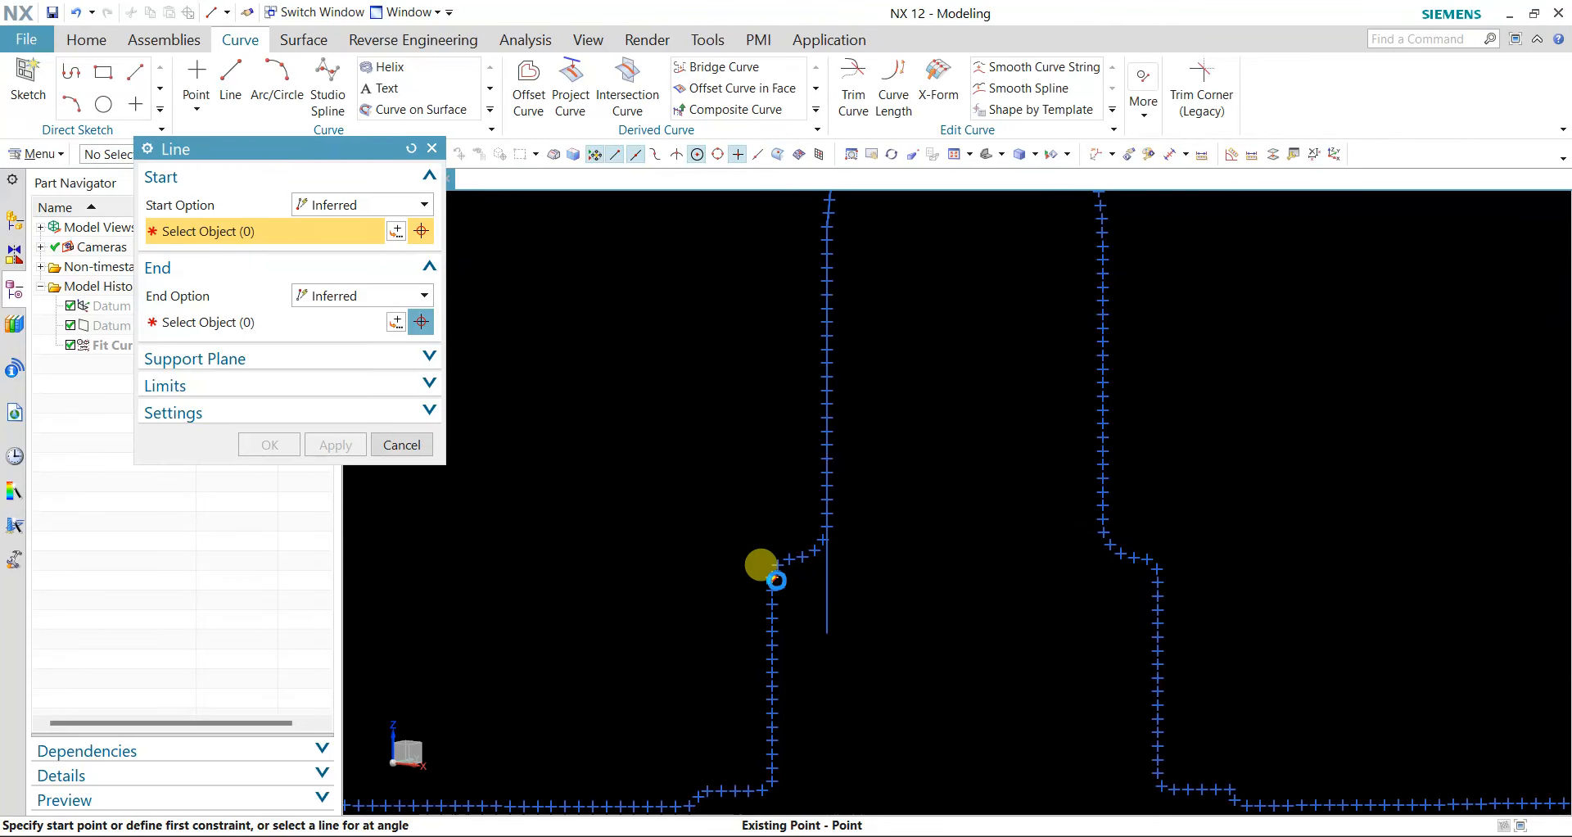
- Create a vertical line through the left points of the wider section below the shoulder, extended past both points to an end limit of about 25 mm
{"action": "left_click", "coordinate": [772, 577]}
{"action": "left_click", "coordinate": [775, 783]}
{"action": "middle_click_drag", "start_coordinate": [817, 741], "coordinate": [810, 519], "text": "shift"}
{"action": "left_click_drag", "start_coordinate": [769, 585], "coordinate": [773, 713]}
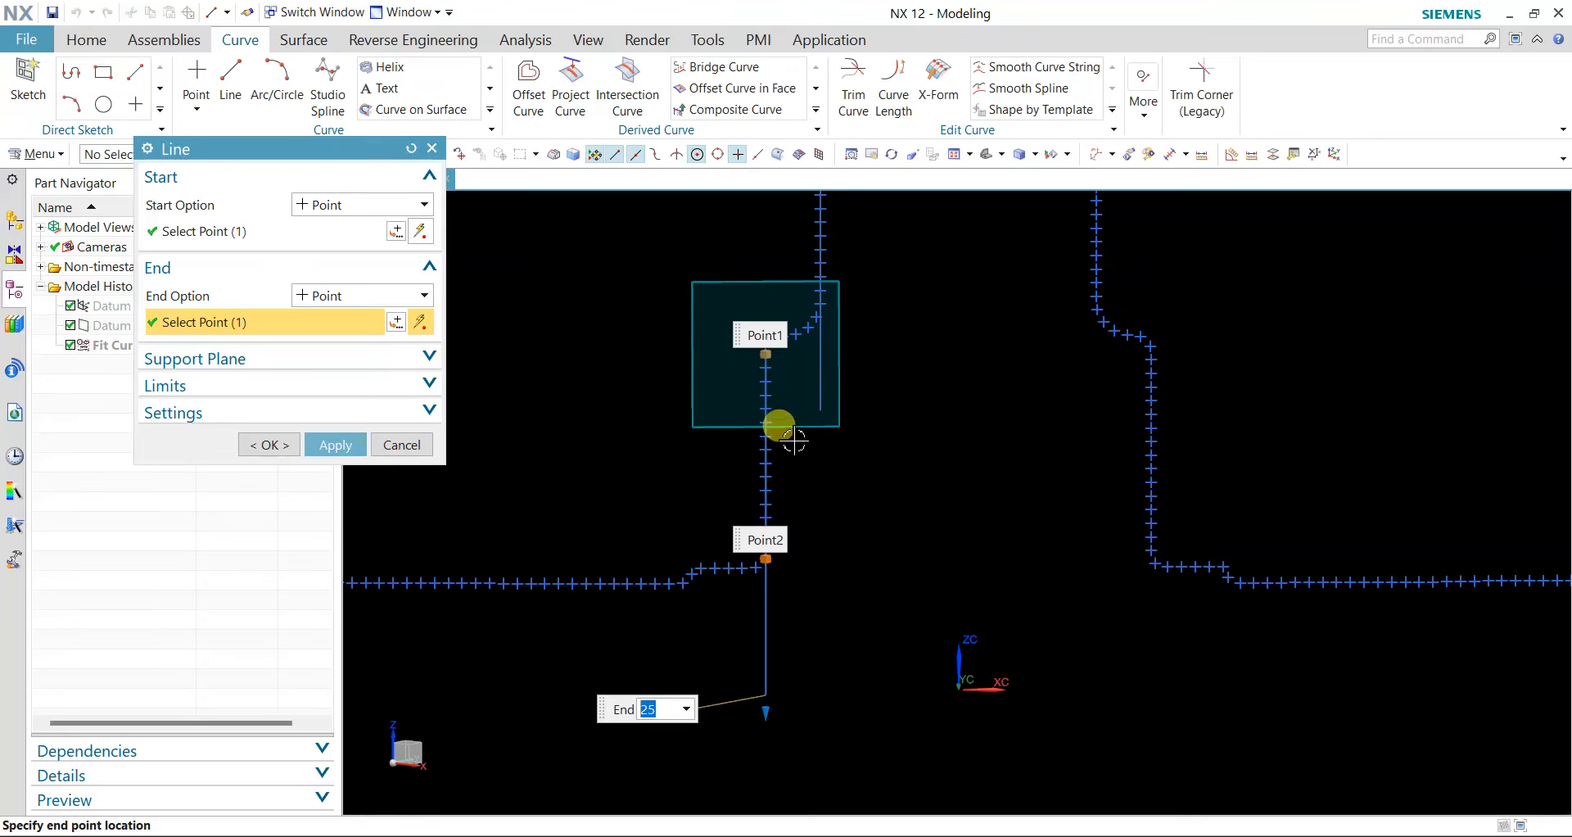
{"action": "left_click_drag", "start_coordinate": [758, 338], "coordinate": [638, 358]}
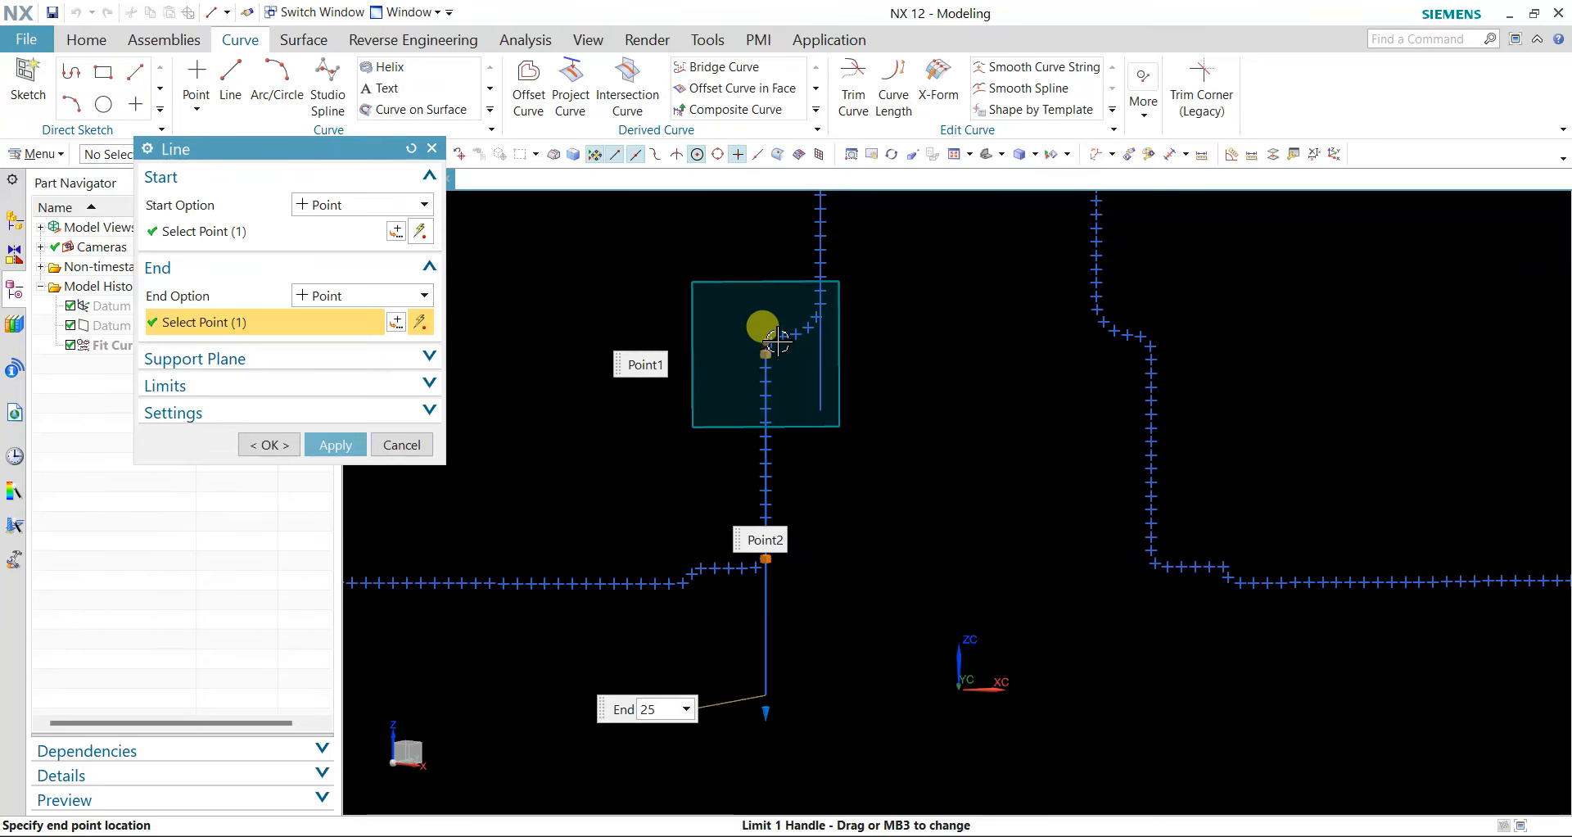
{"action": "left_click_drag", "start_coordinate": [777, 342], "coordinate": [762, 278]}
{"action": "left_click", "coordinate": [279, 444]}
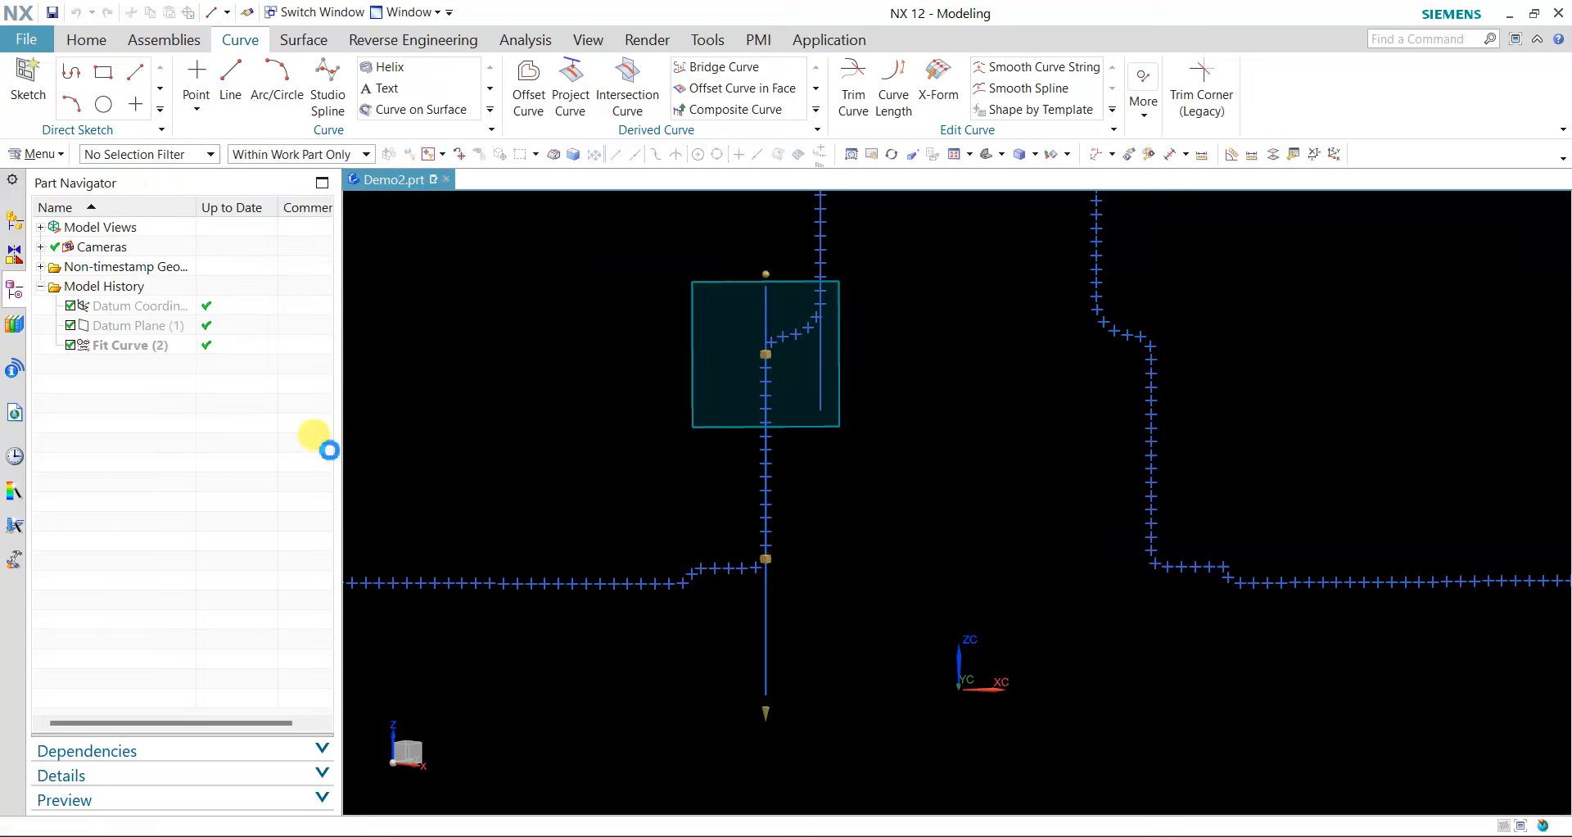
{"action": "scroll", "coordinate": [834, 371], "scroll_direction": "up", "scroll_amount": 5}
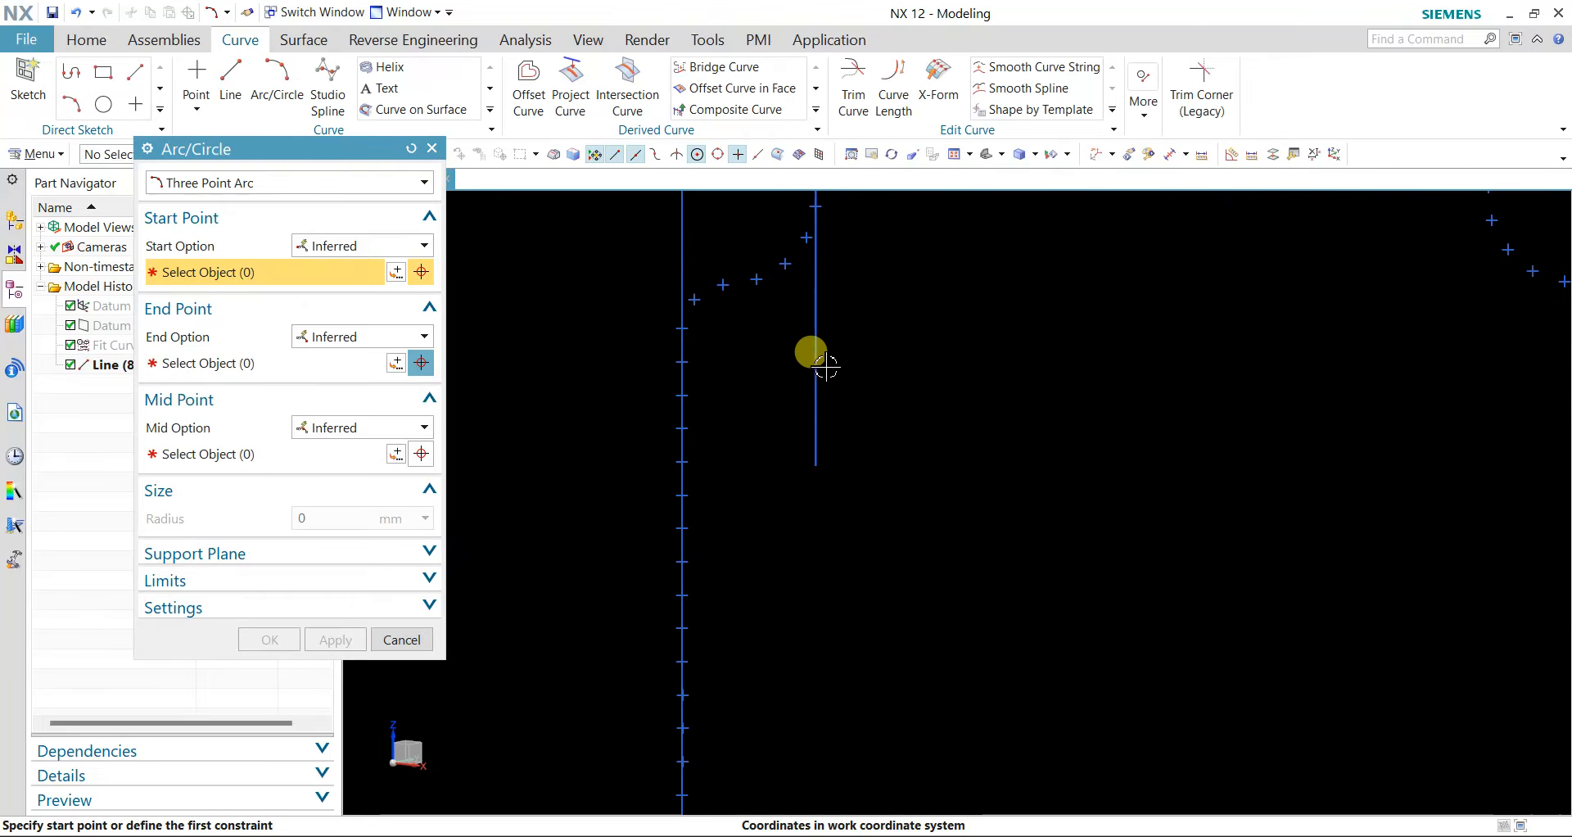
{"action": "middle_click_drag", "start_coordinate": [791, 373], "coordinate": [767, 509], "text": "shift"}
{"action": "left_click", "coordinate": [711, 483]}
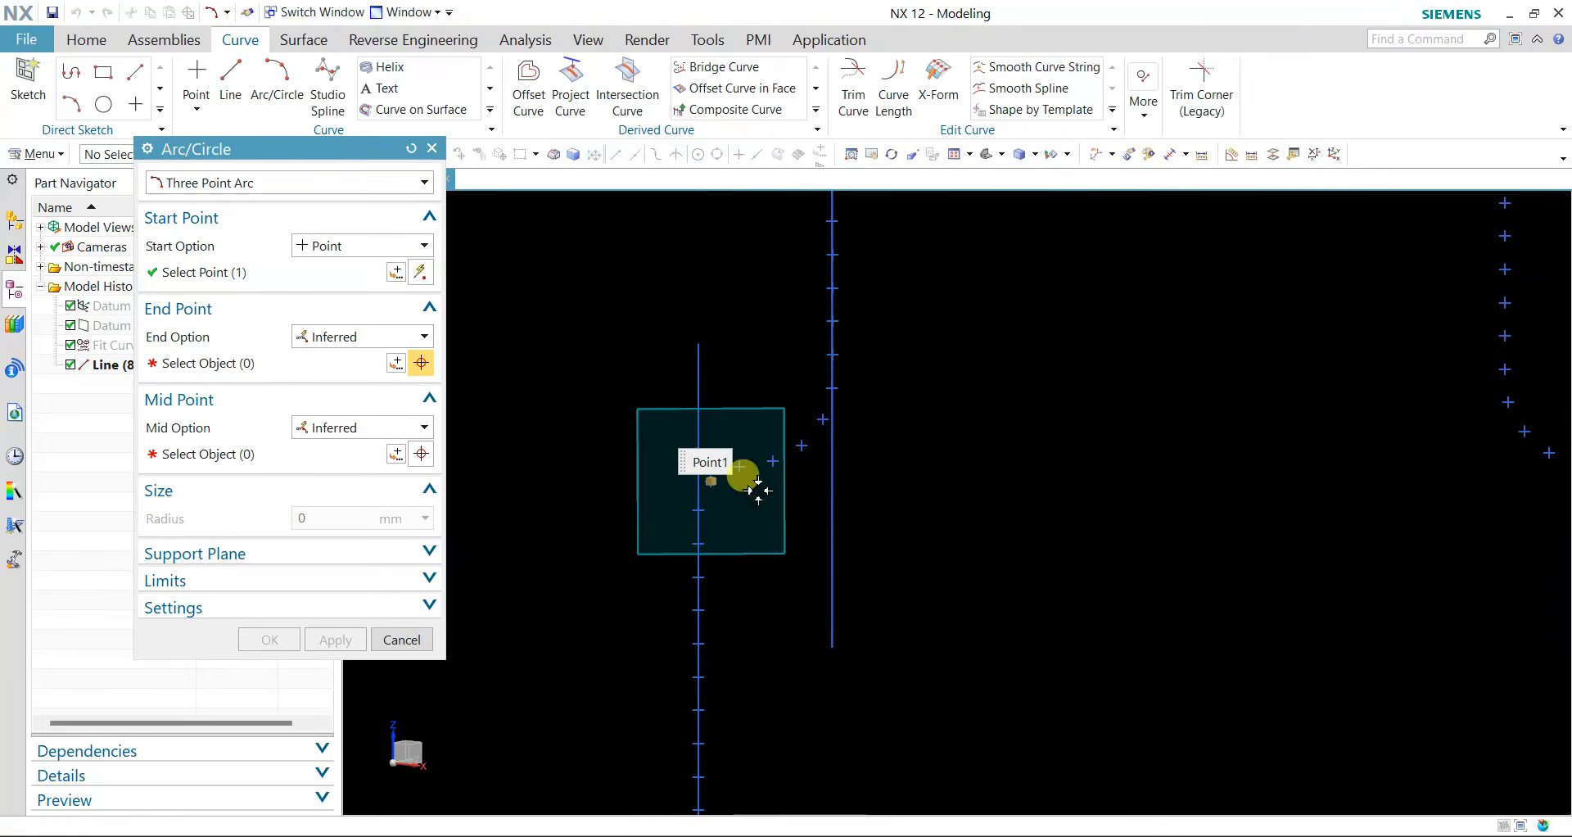
{"action": "left_click", "coordinate": [834, 389]}
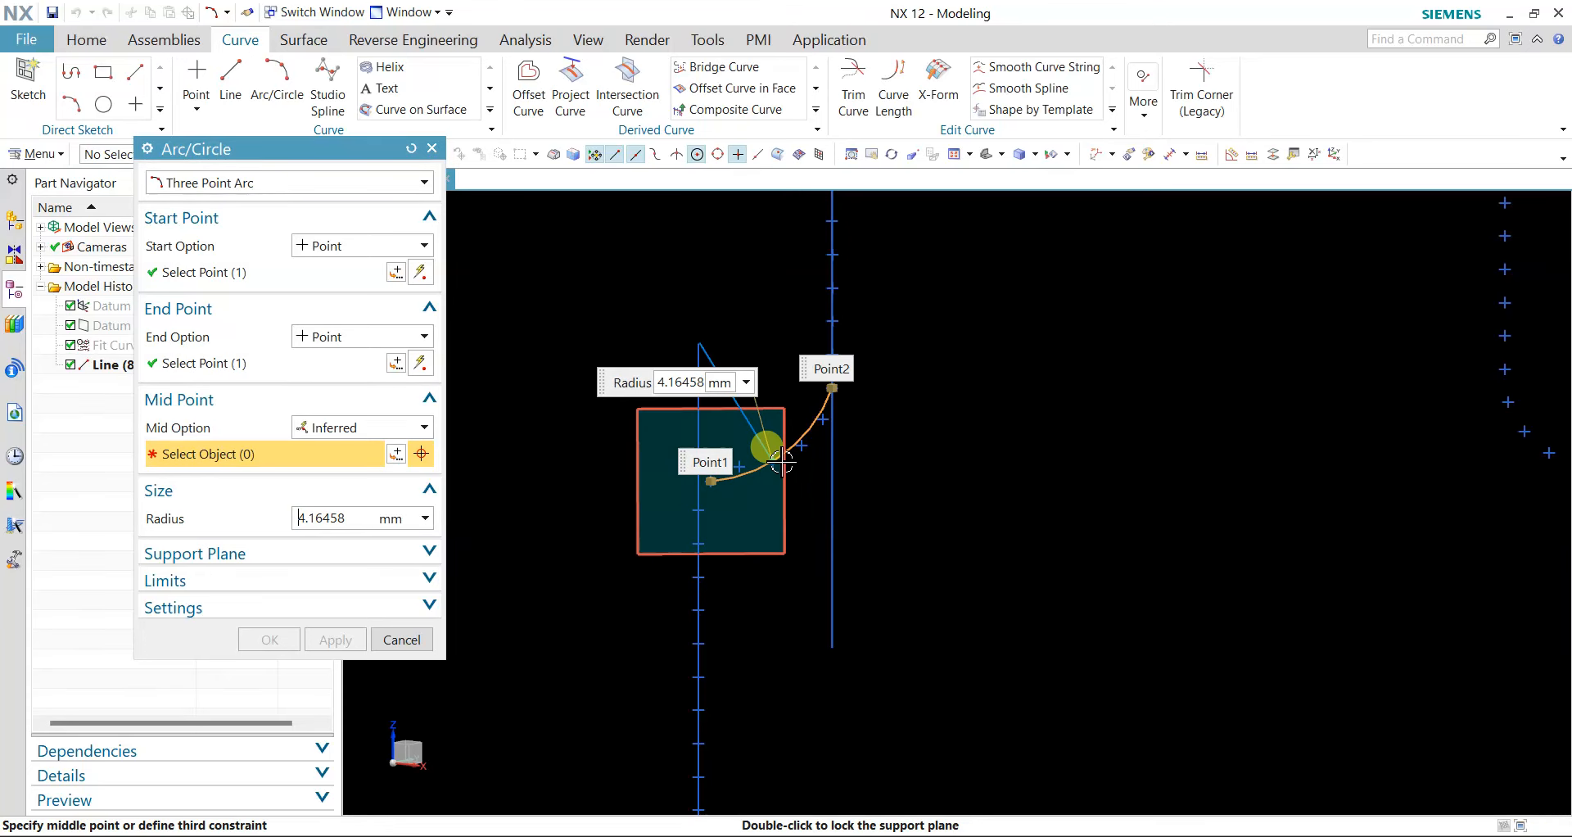
{"action": "left_click", "coordinate": [801, 445]}
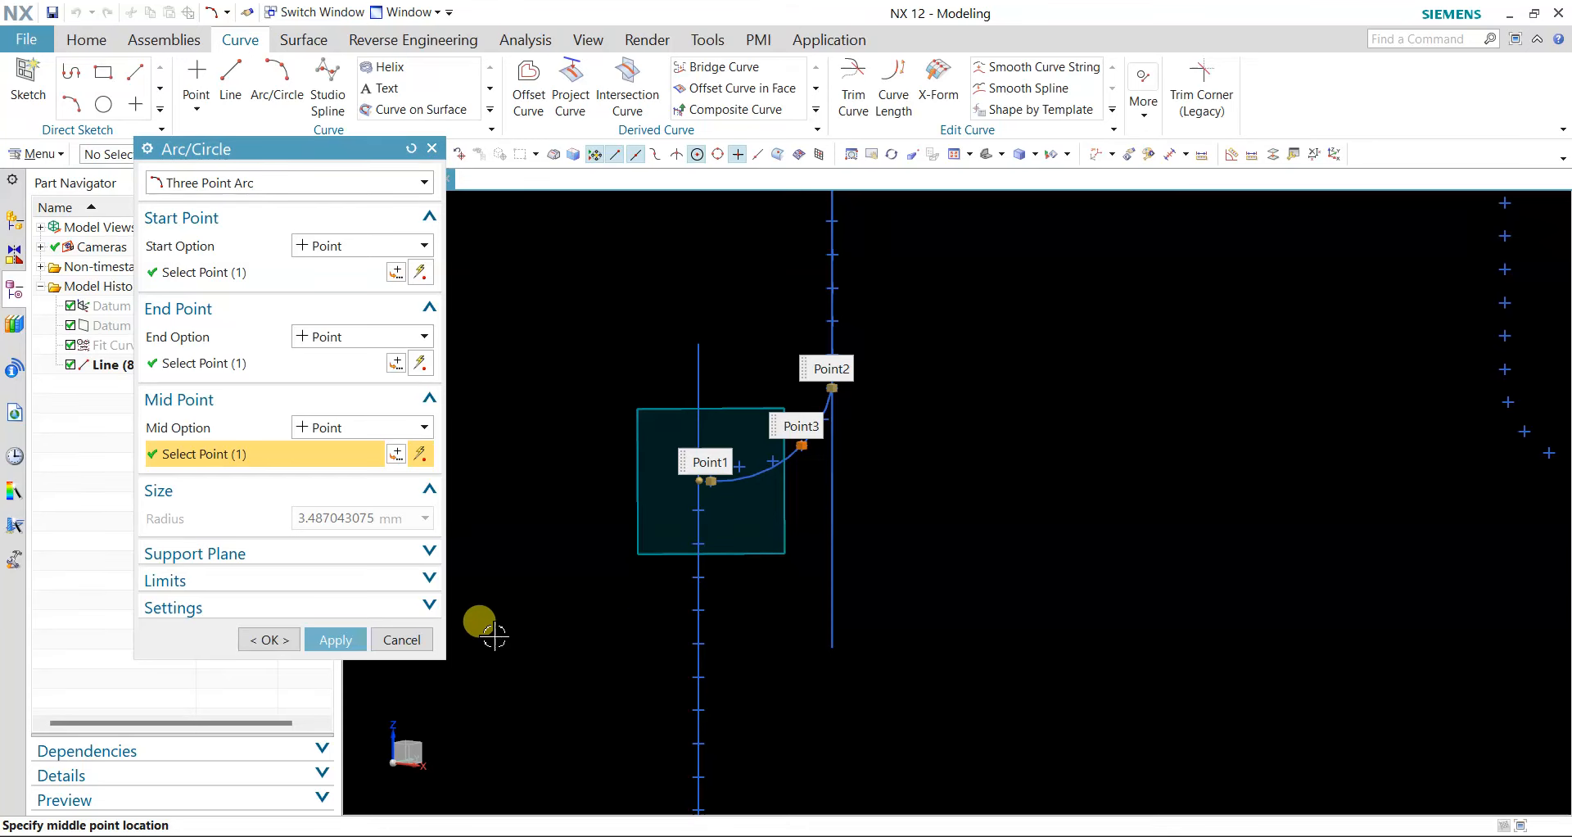
{"action": "left_click", "coordinate": [402, 639]}
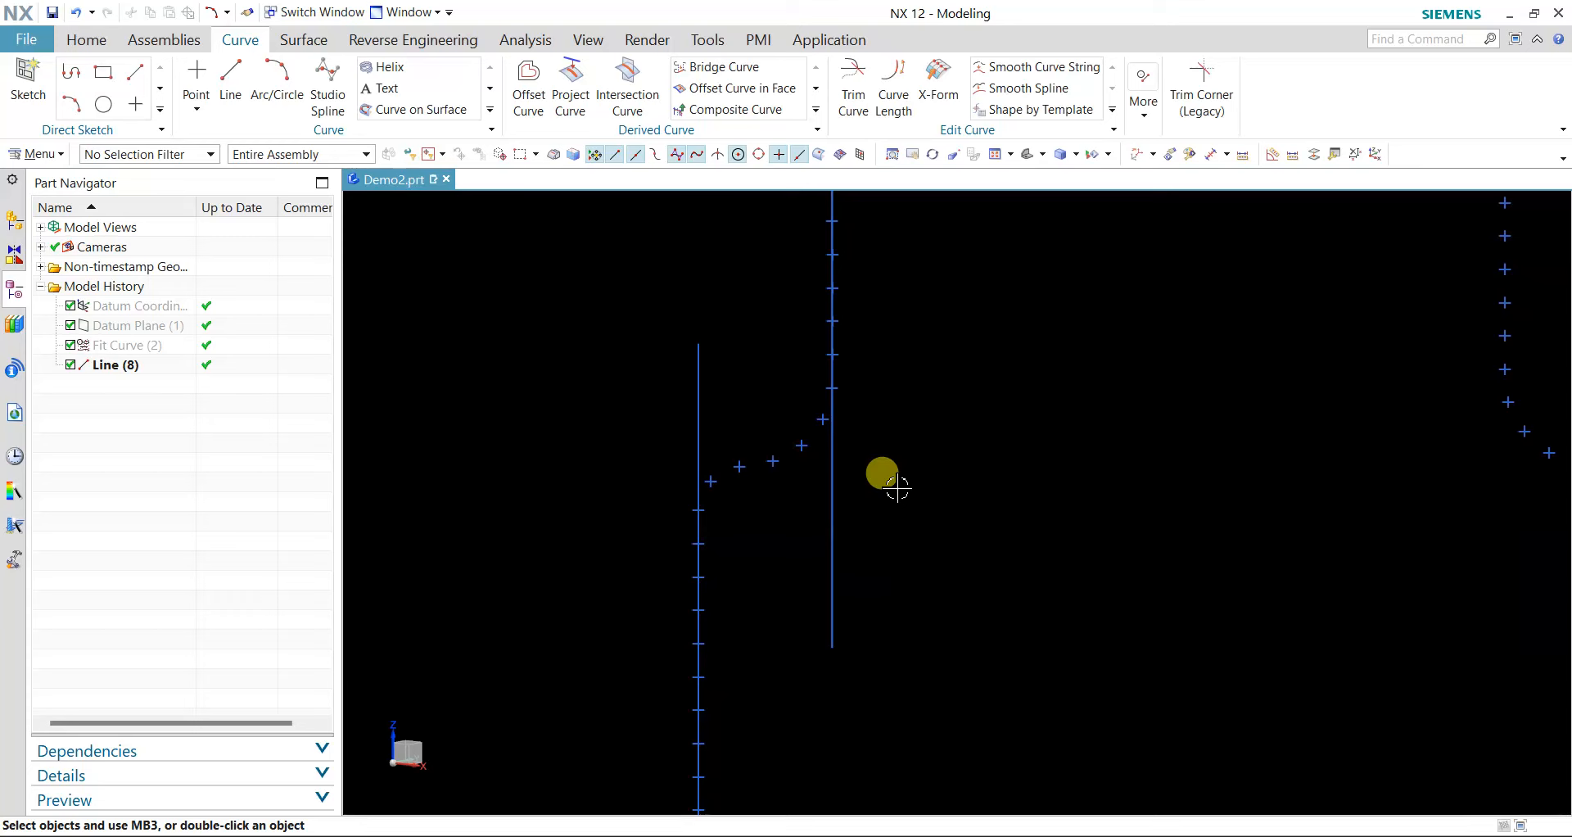
- Create a line along XC from the straight section's lowest point above the shoulder fillet, outward past the wider section's vertical line
{"action": "left_click", "coordinate": [242, 102]}
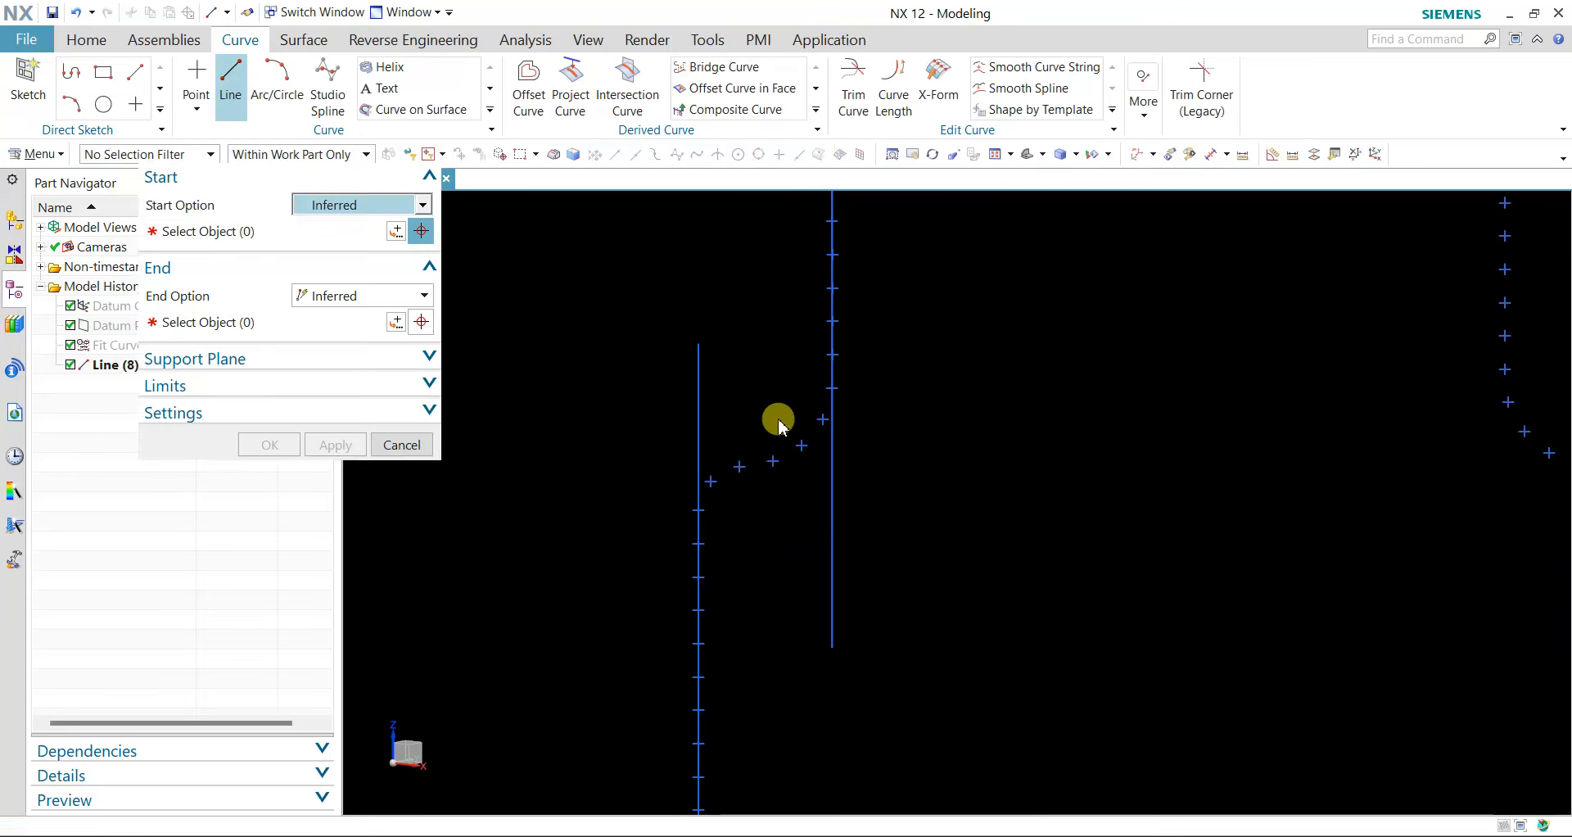
{"action": "left_click", "coordinate": [833, 388]}
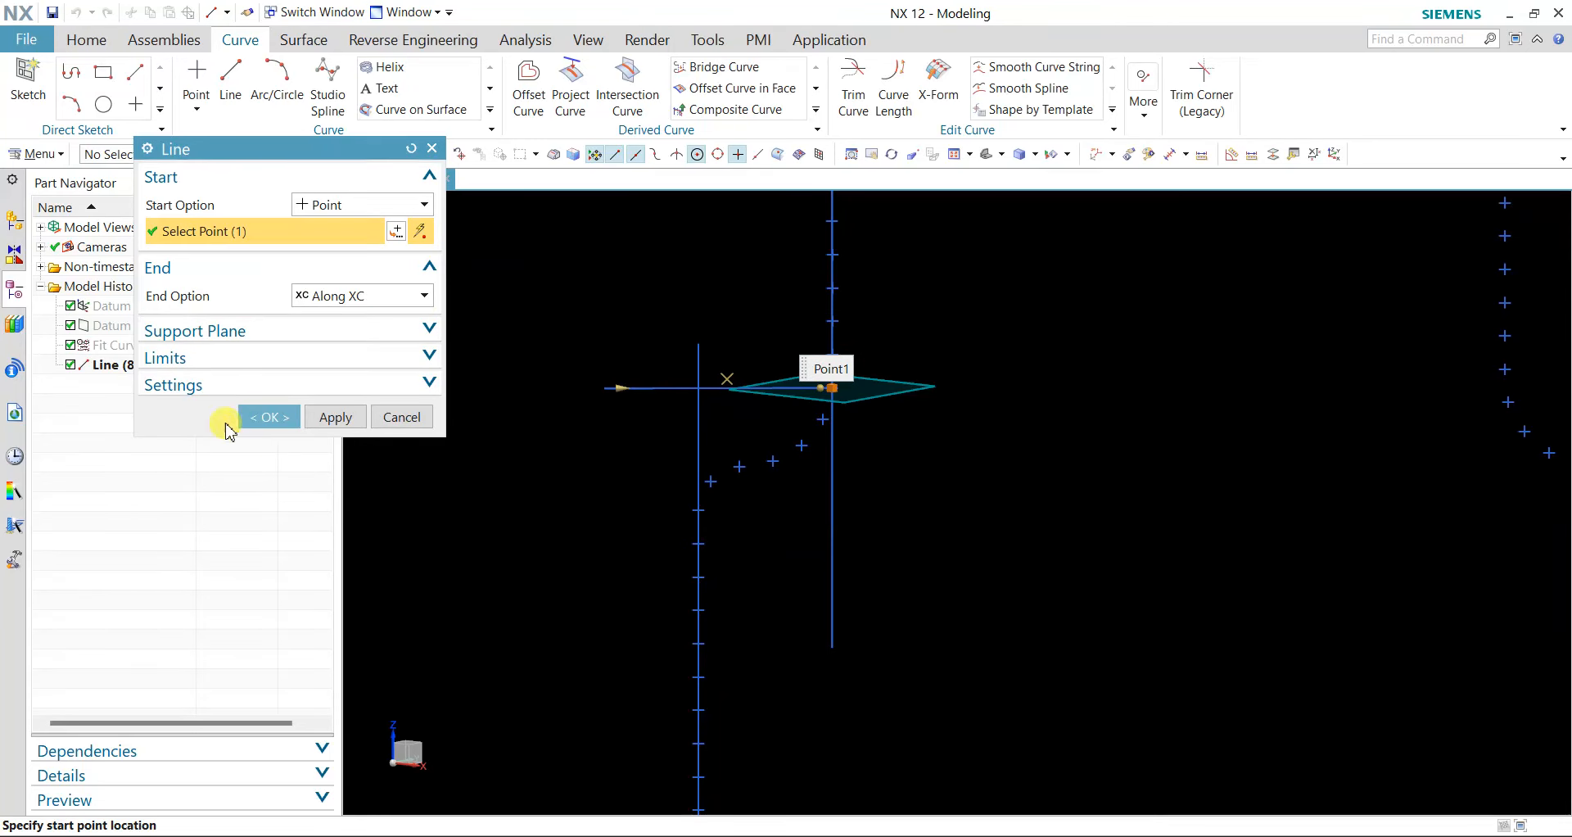
{"action": "left_click", "coordinate": [270, 415]}
- Trim the outer corner where the shoulder's XC line crosses the wider section's vertical line, accepting the removal of creation parameters
{"action": "left_click", "coordinate": [1197, 97]}
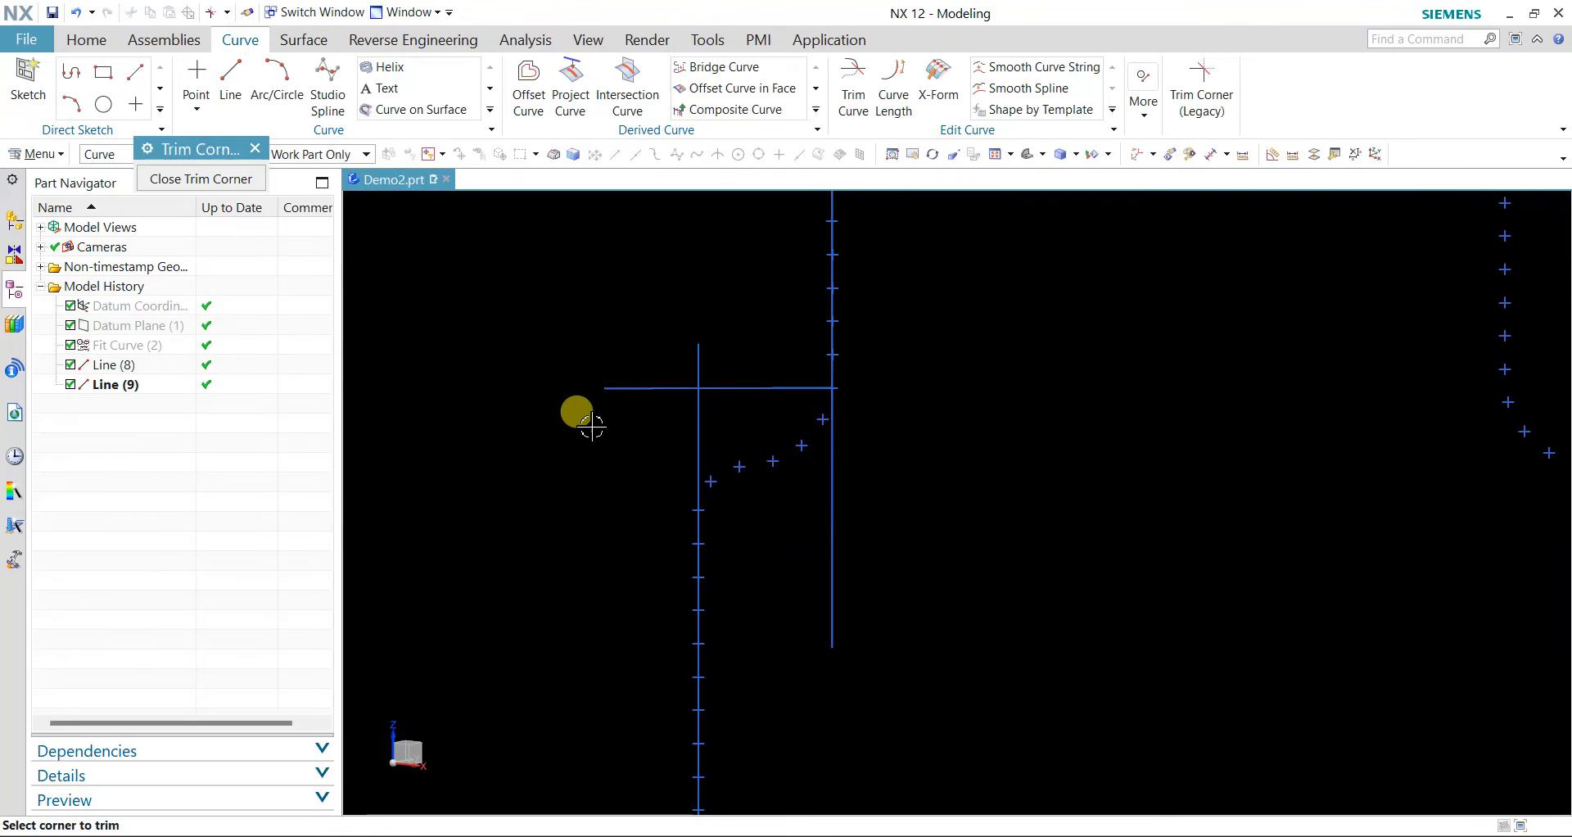
{"action": "left_click", "coordinate": [699, 388]}
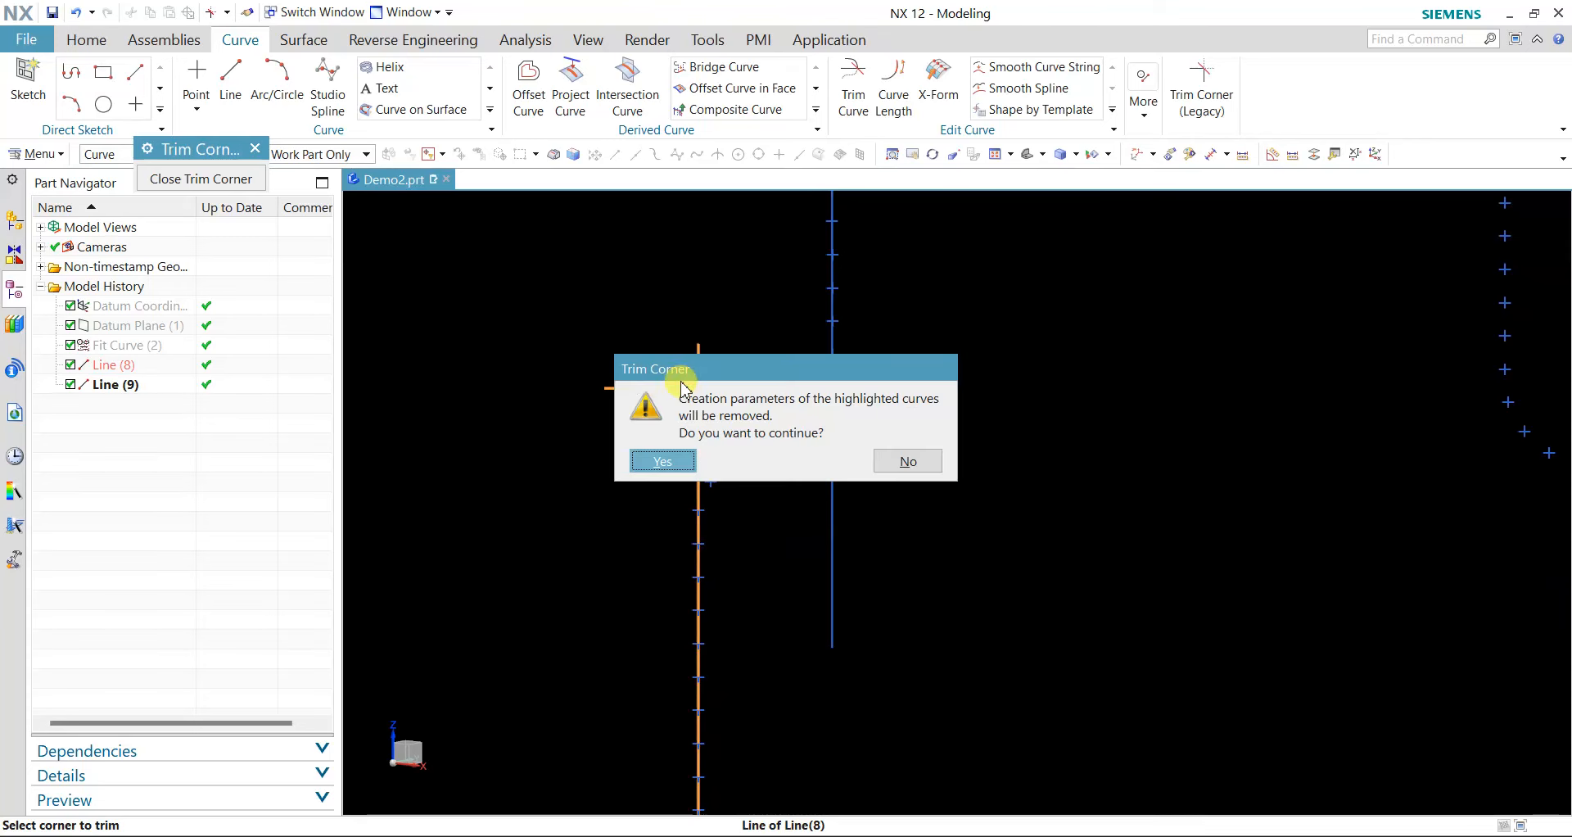
{"action": "left_click", "coordinate": [678, 463]}
- Trim the inner corner between the shoulder's XC line and the straight section's vertical line, removing the excess below
{"action": "scroll", "coordinate": [832, 474], "scroll_direction": "up", "scroll_amount": 5}
{"action": "scroll", "coordinate": [815, 309], "scroll_direction": "down", "scroll_amount": 3}
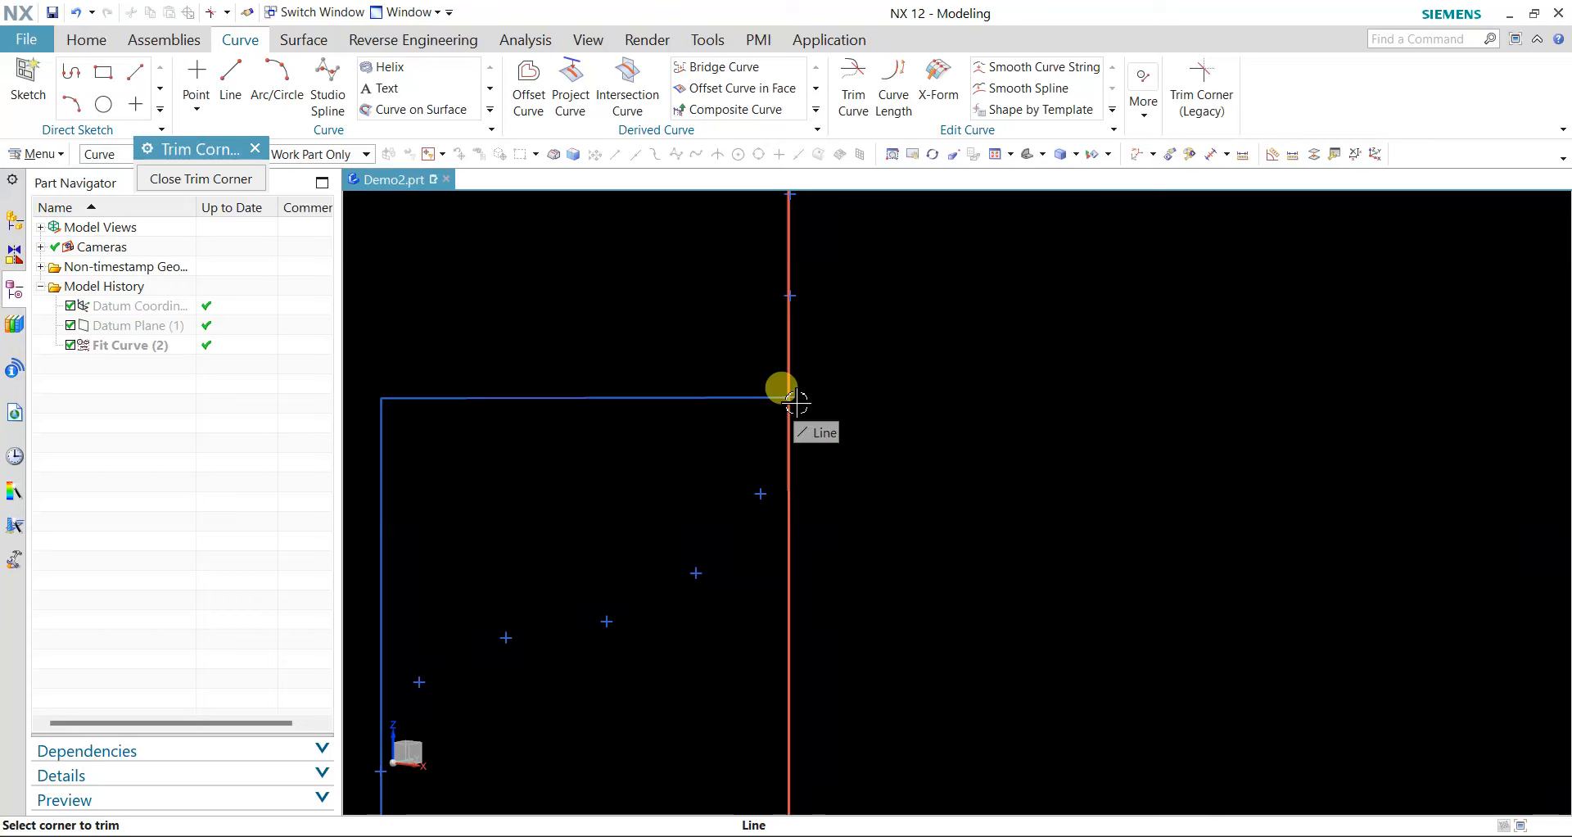
{"action": "scroll", "coordinate": [1028, 590], "scroll_direction": "down", "scroll_amount": 5}
{"action": "scroll", "coordinate": [764, 561], "scroll_direction": "down", "scroll_amount": 1}
{"action": "scroll", "coordinate": [856, 724], "scroll_direction": "up", "scroll_amount": 6}
{"action": "scroll", "coordinate": [811, 624], "scroll_direction": "down", "scroll_amount": 4}
{"action": "scroll", "coordinate": [811, 613], "scroll_direction": "down", "scroll_amount": 2}
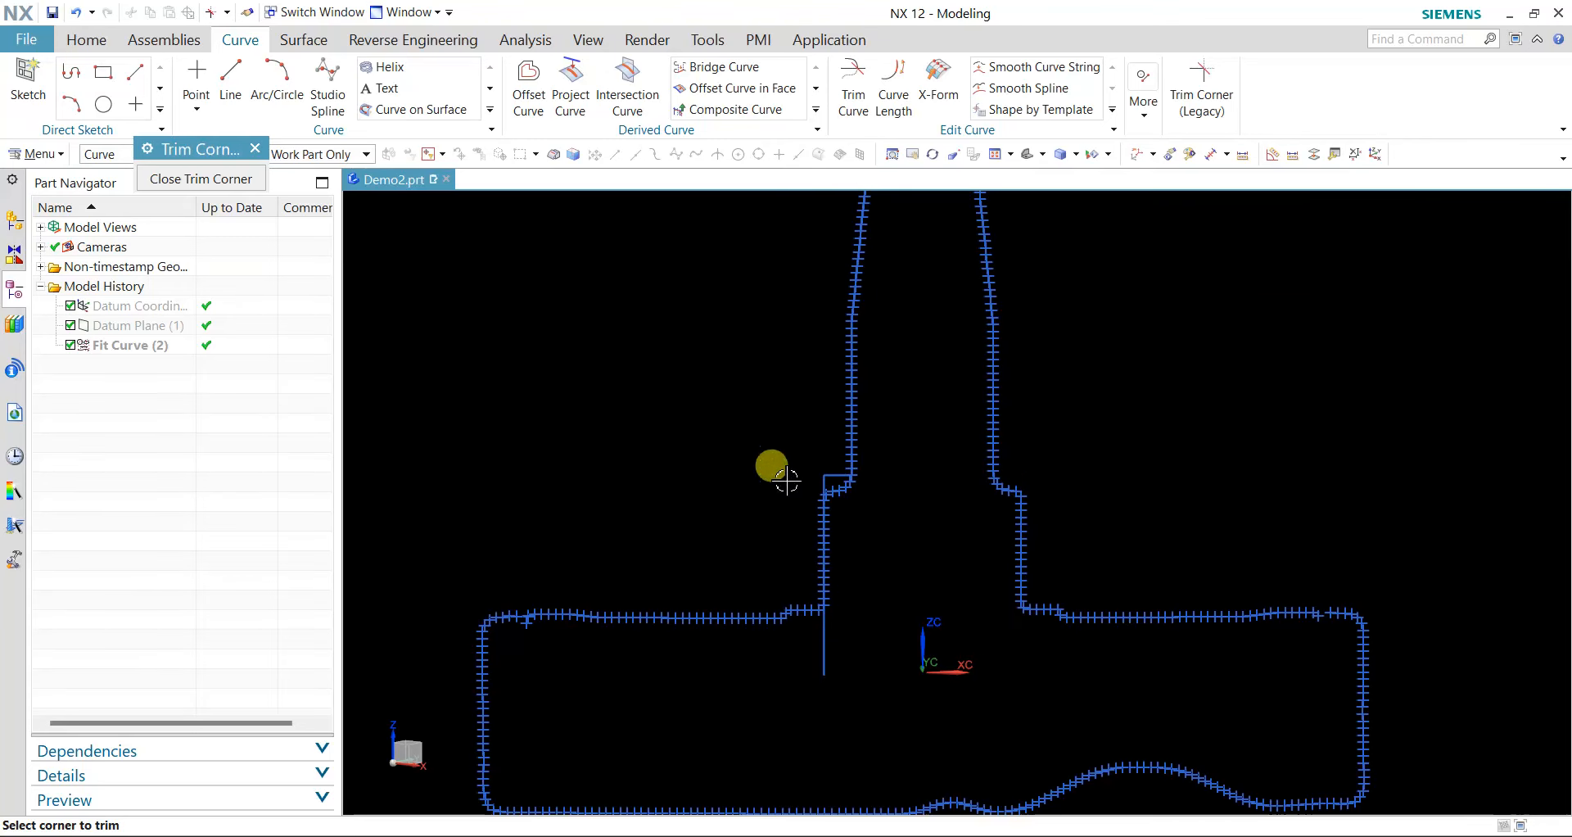
{"action": "left_click", "coordinate": [255, 148]}
{"action": "scroll", "coordinate": [938, 602], "scroll_direction": "down", "scroll_amount": 5}
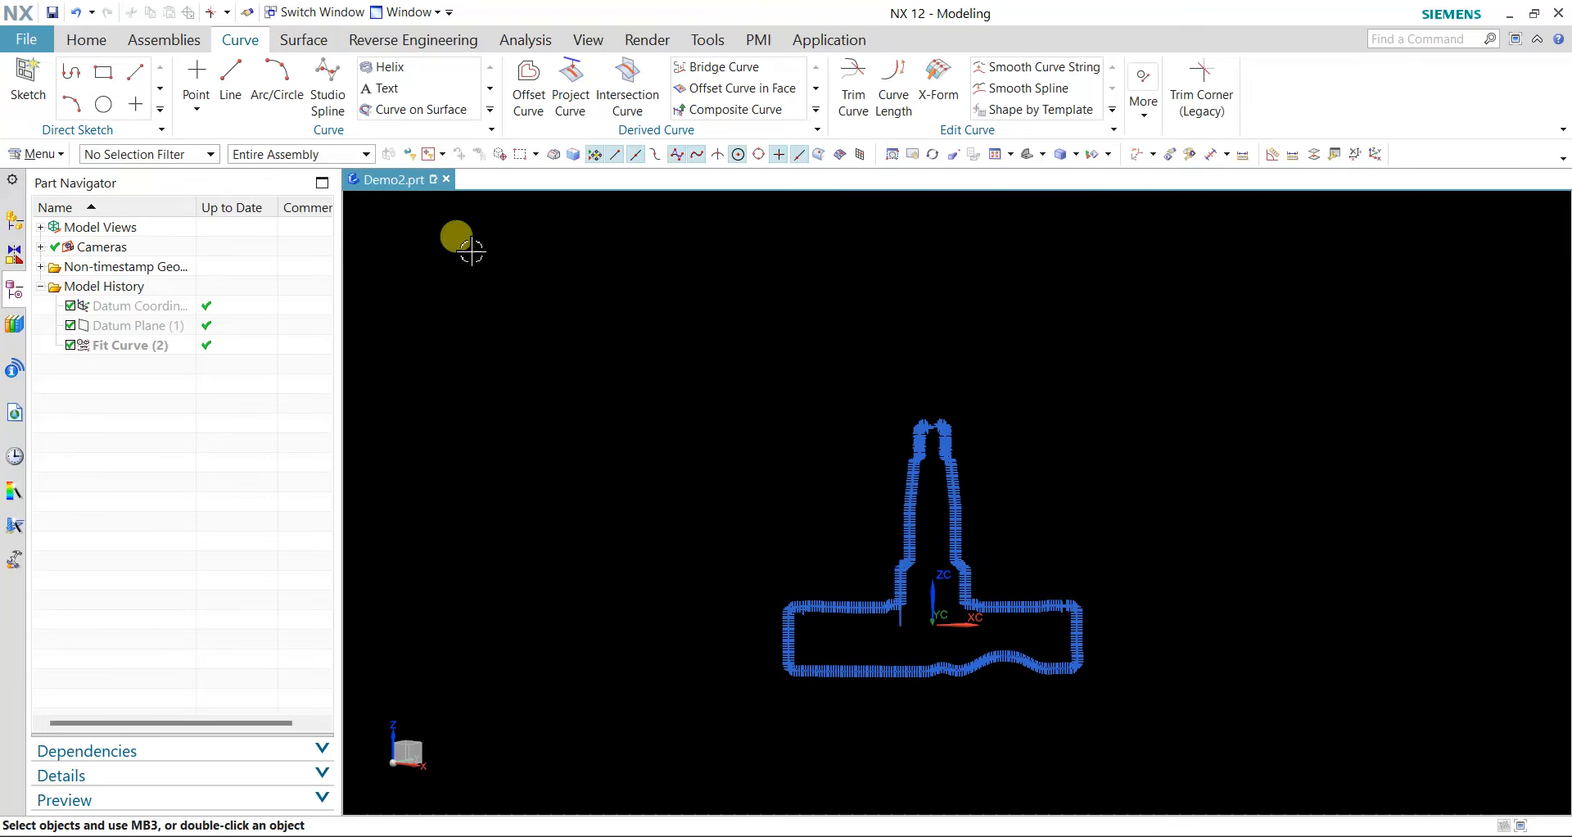
- Filter the selection to points and delete all the scanned section points, keeping the traced profile curves
{"action": "left_click", "coordinate": [129, 155]}
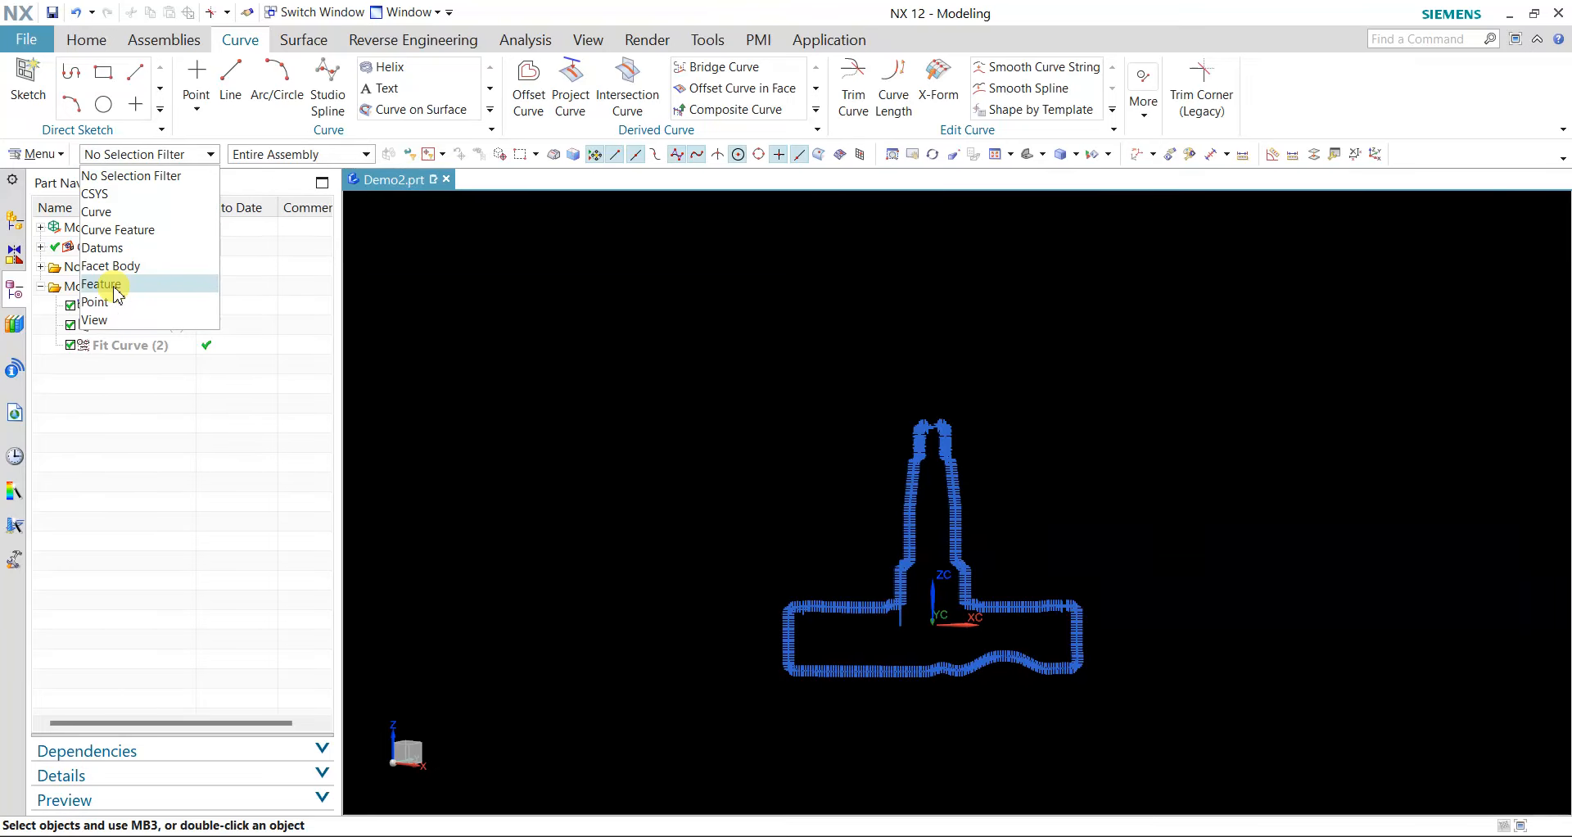
{"action": "left_click", "coordinate": [111, 302]}
{"action": "left_click_drag", "start_coordinate": [578, 335], "coordinate": [1152, 714]}
{"action": "key", "text": "Delete"}
{"action": "scroll", "coordinate": [916, 355], "scroll_direction": "up", "scroll_amount": 5}
{"action": "scroll", "coordinate": [981, 491], "scroll_direction": "down", "scroll_amount": 1}
{"action": "middle_click_drag", "start_coordinate": [1014, 565], "coordinate": [987, 439], "text": "shift"}
{"action": "scroll", "coordinate": [970, 566], "scroll_direction": "down", "scroll_amount": 1}
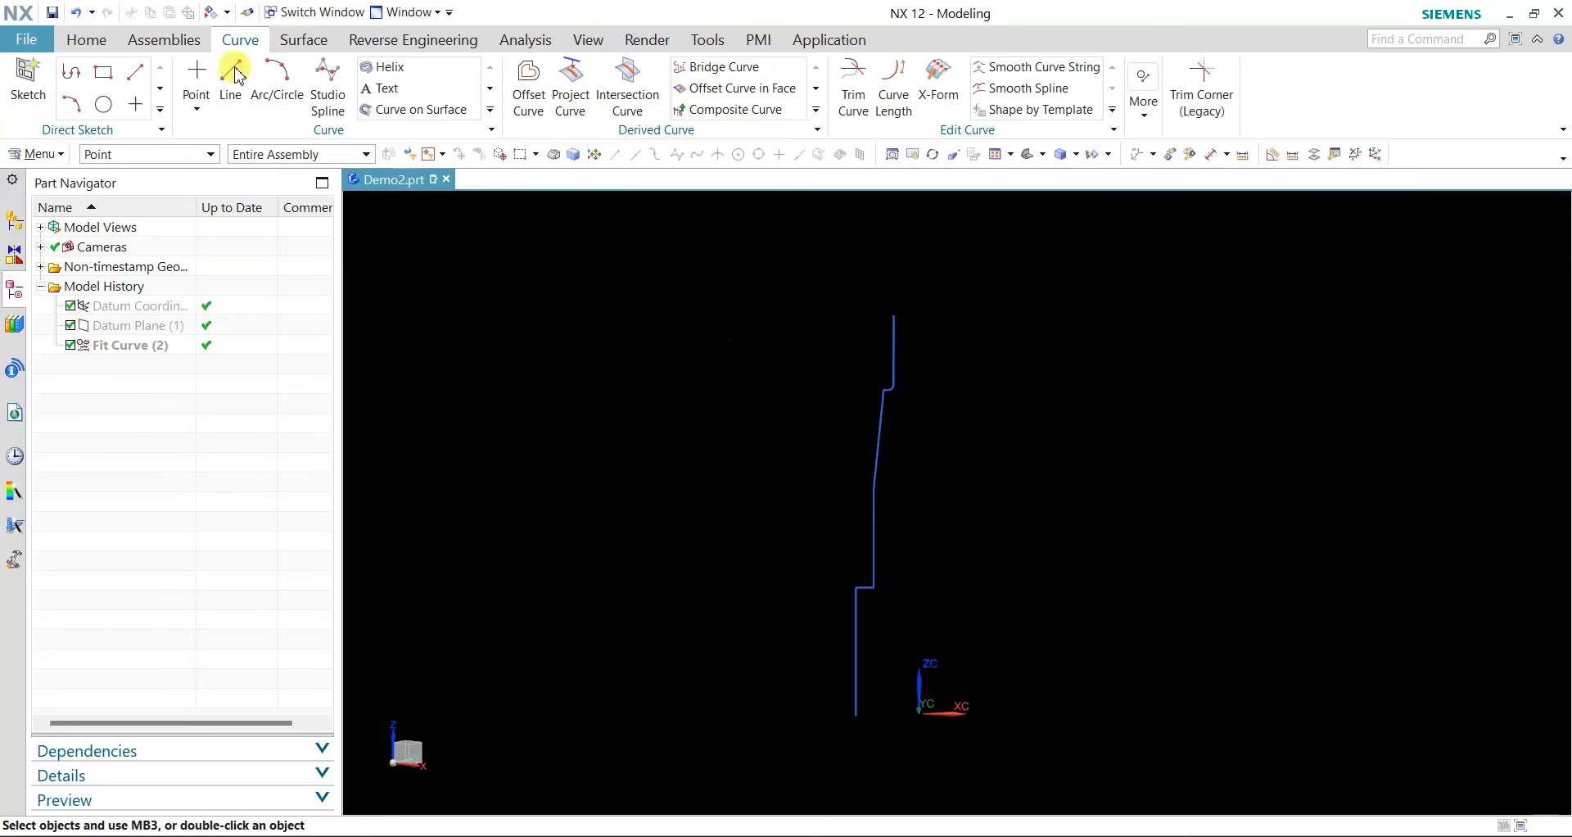
- Try to select the whole traced profile as a Revolve section using the Connected Curves rule
{"action": "left_click", "coordinate": [90, 43]}
{"action": "left_click", "coordinate": [247, 111]}
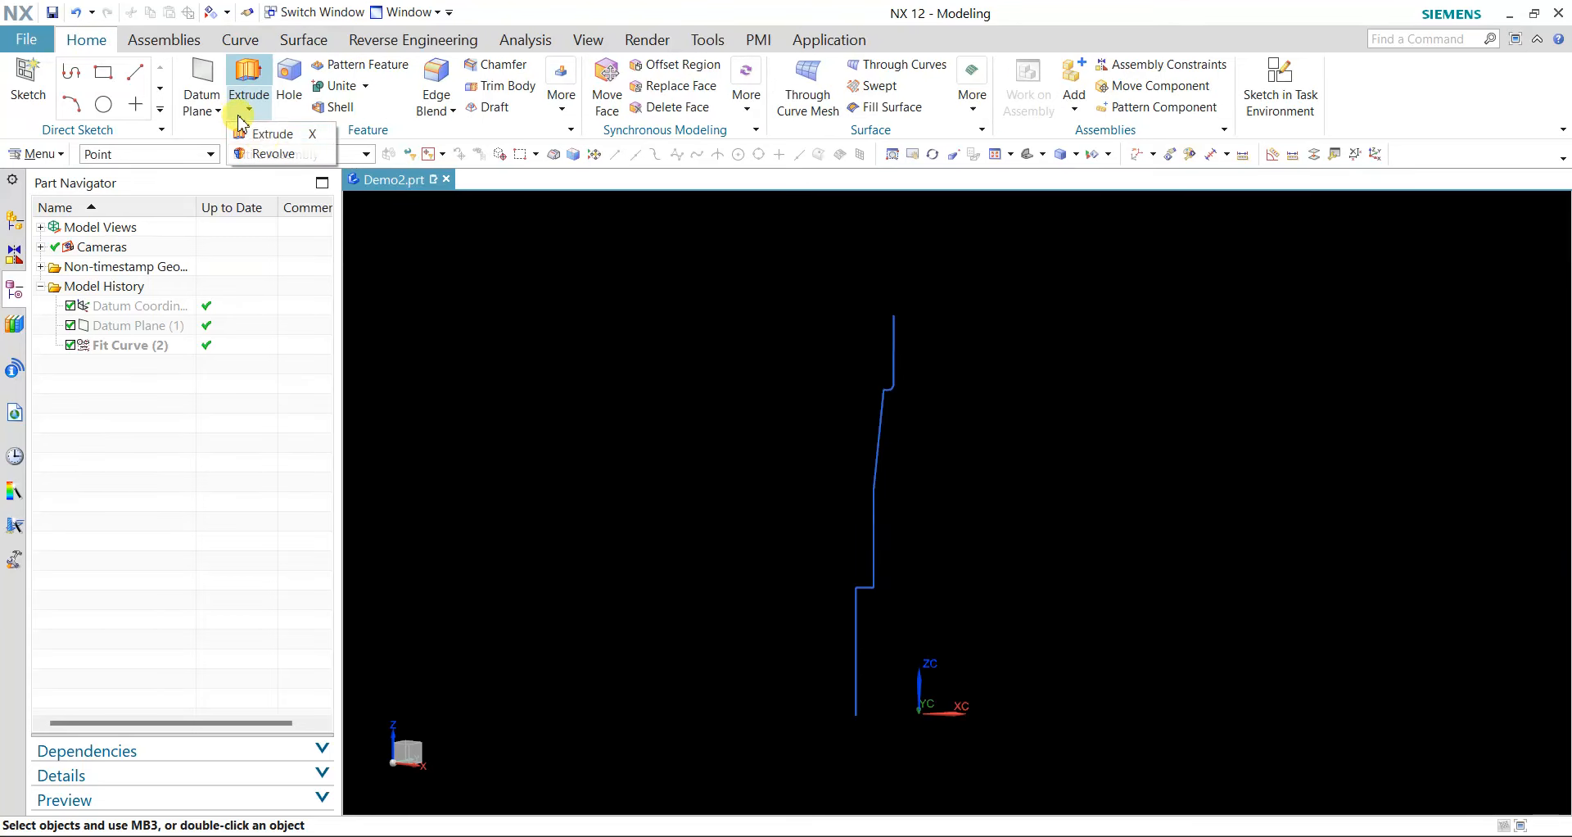
{"action": "left_click", "coordinate": [276, 155]}
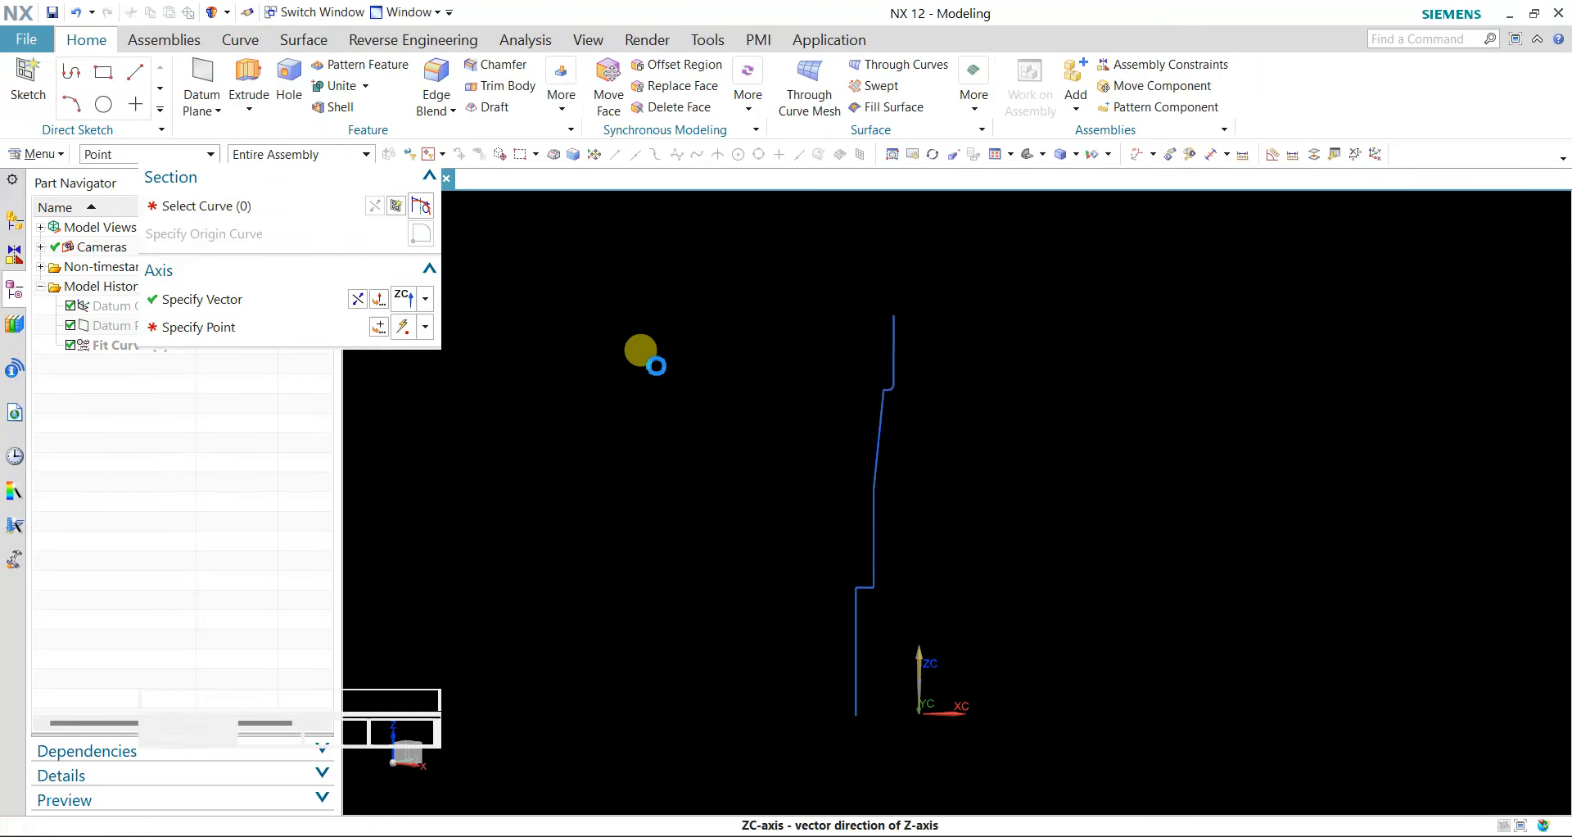
{"action": "left_click", "coordinate": [889, 385]}
{"action": "left_click", "coordinate": [637, 161]}
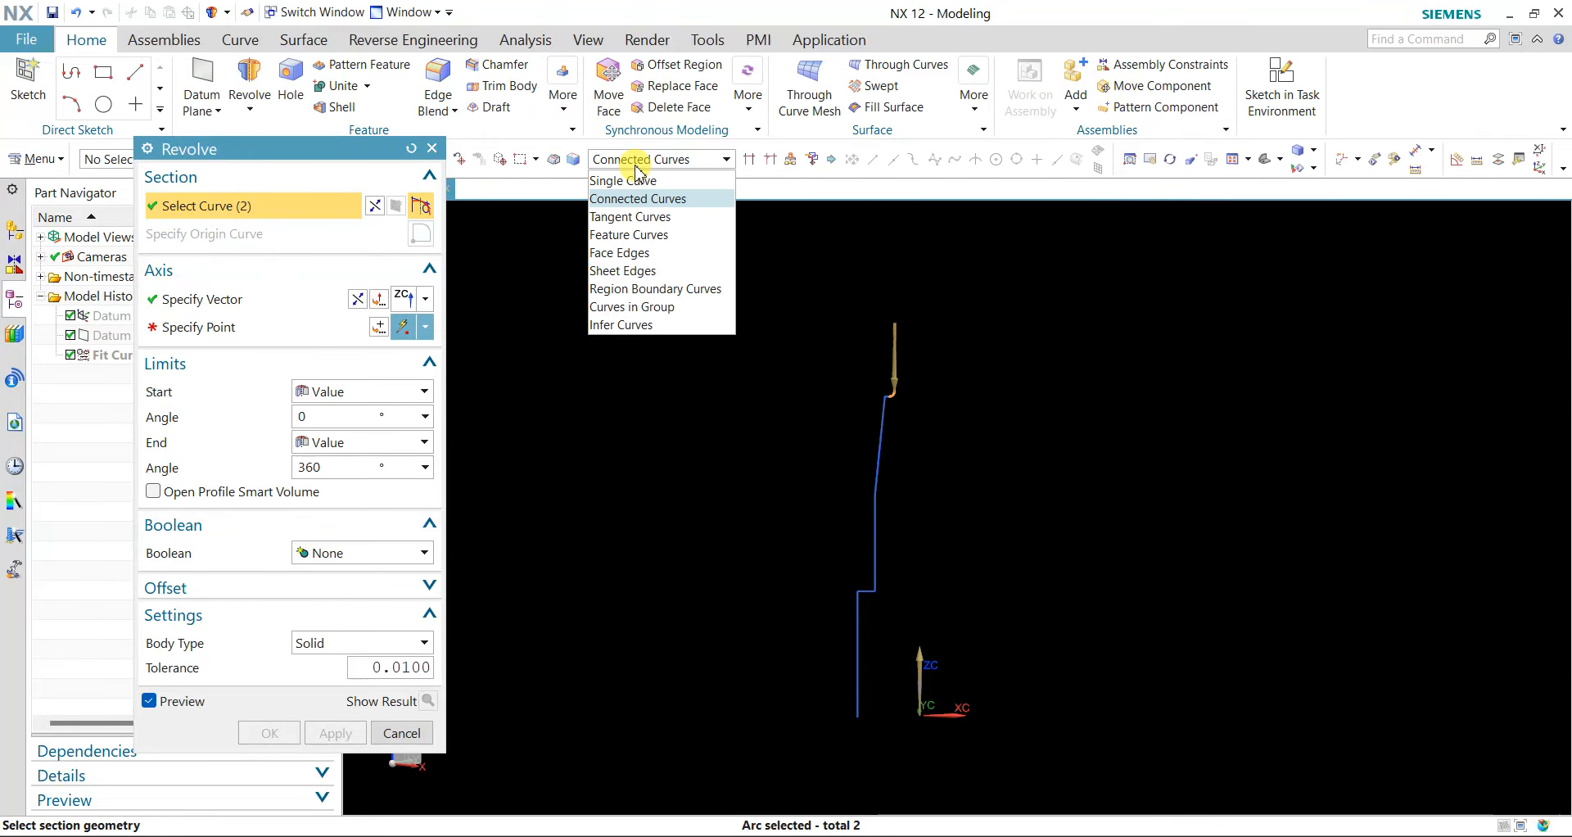
{"action": "left_click", "coordinate": [636, 164]}
{"action": "scroll", "coordinate": [893, 379], "scroll_direction": "up", "scroll_amount": 4}
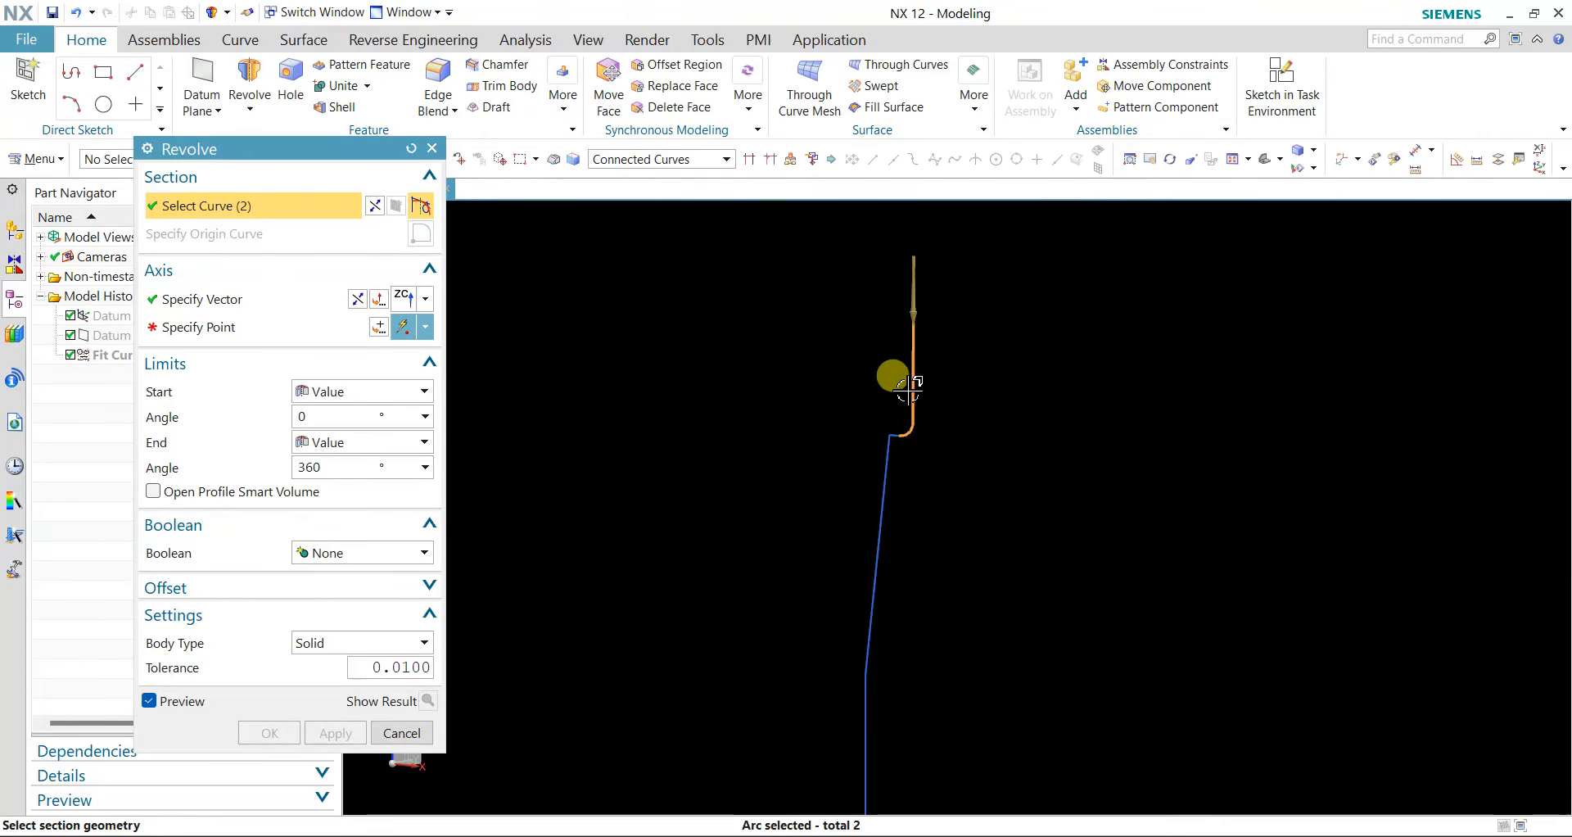
{"action": "left_click", "coordinate": [897, 459]}
{"action": "left_click", "coordinate": [816, 449]}
{"action": "left_click", "coordinate": [874, 472]}
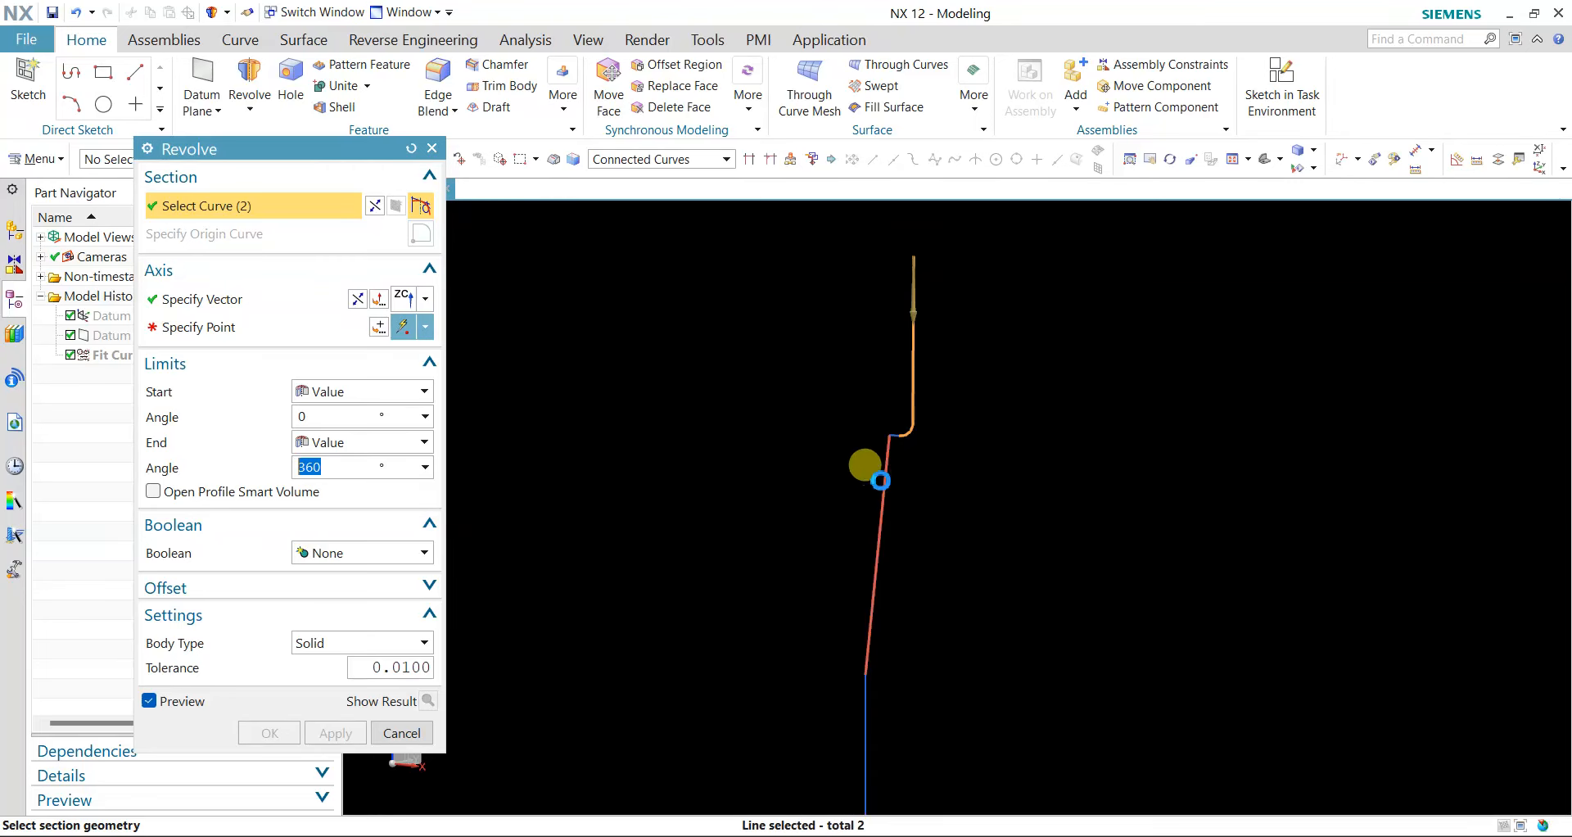
{"action": "left_click", "coordinate": [785, 450]}
{"action": "scroll", "coordinate": [890, 443], "scroll_direction": "up", "scroll_amount": 4}
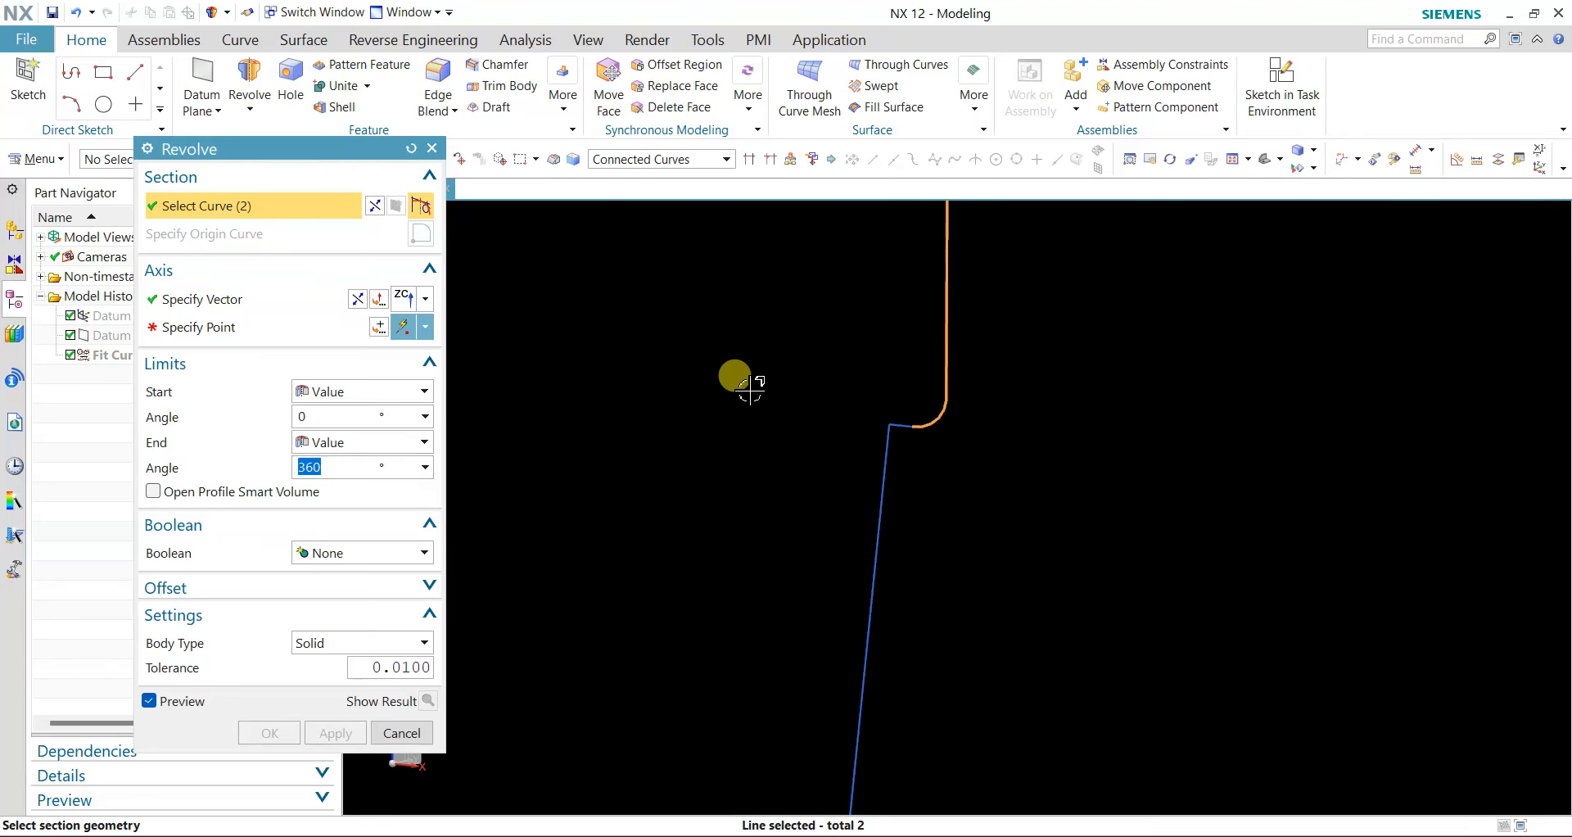
{"action": "scroll", "coordinate": [849, 351], "scroll_direction": "down", "scroll_amount": 3}
- Reset the Revolve settings and try selecting the threaded end's line, fillet arc, short top line and taper line individually with Infer Curves
{"action": "left_click", "coordinate": [412, 149]}
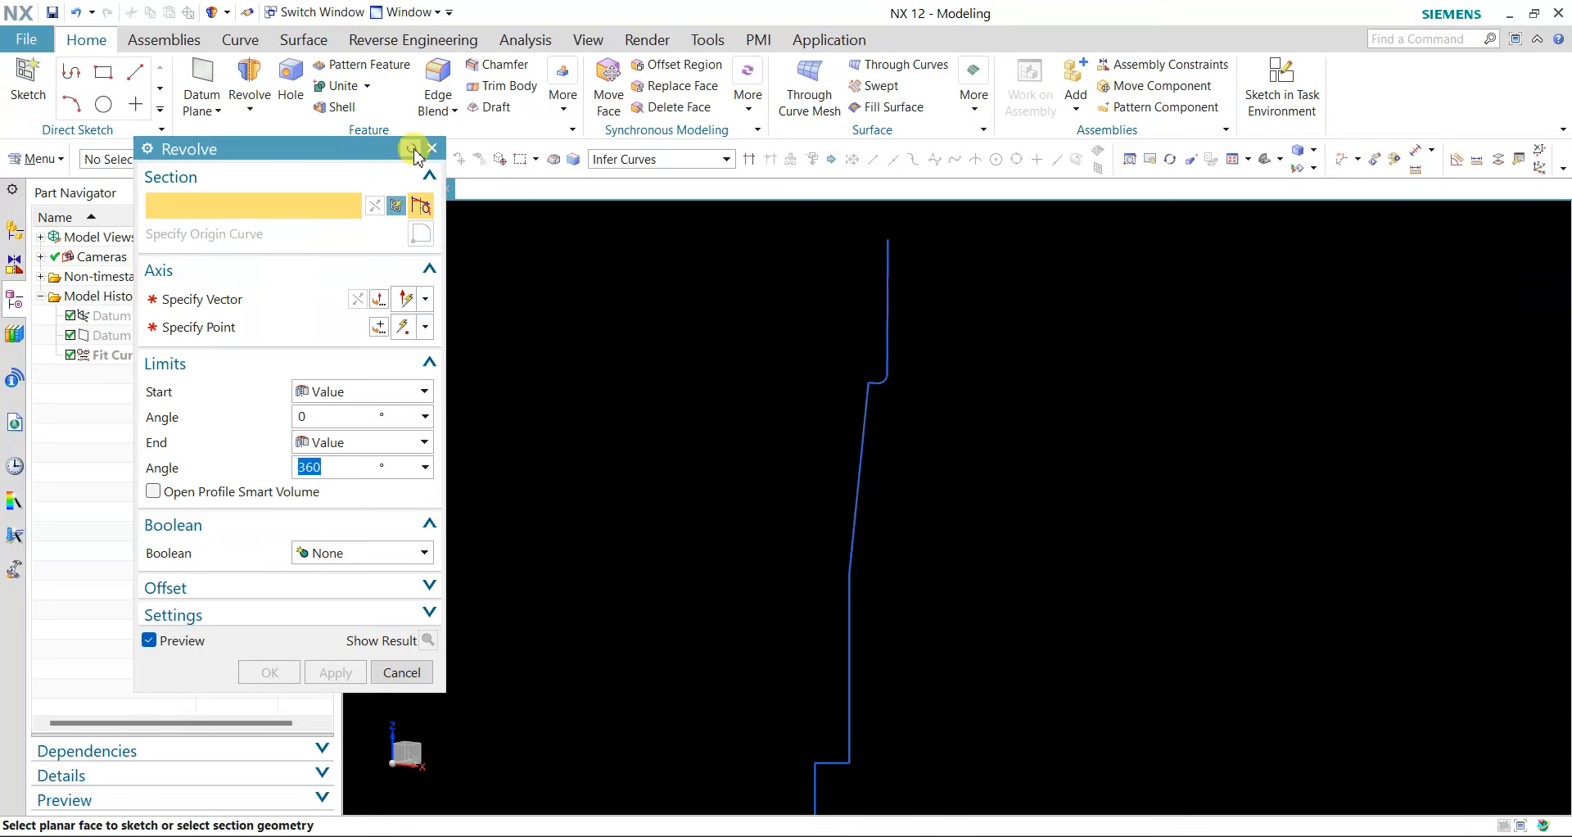
{"action": "left_click", "coordinate": [678, 160]}
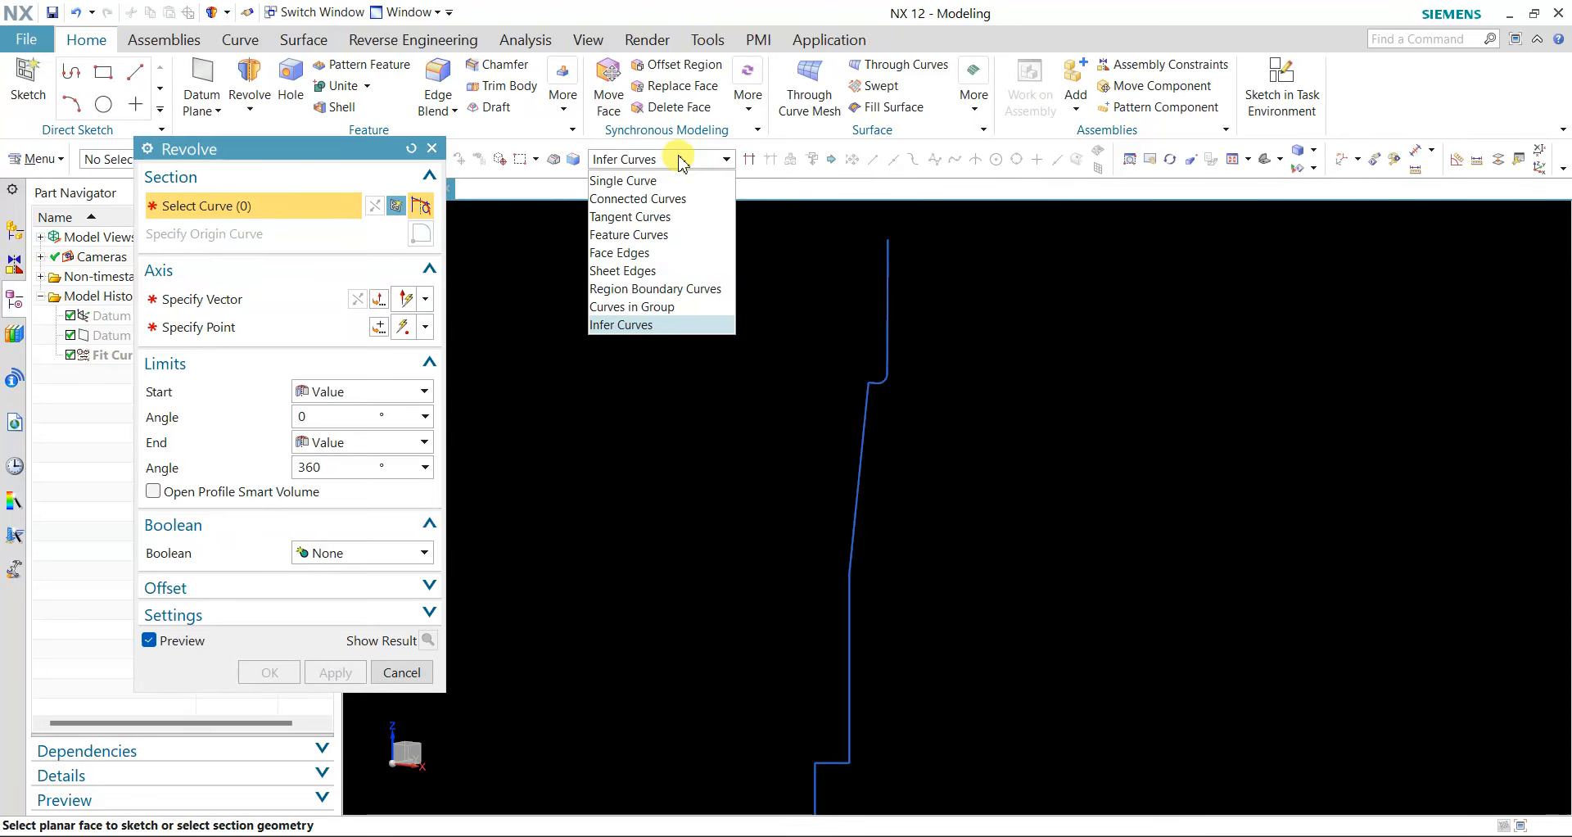
{"action": "left_click", "coordinate": [883, 278]}
{"action": "scroll", "coordinate": [872, 376], "scroll_direction": "up", "scroll_amount": 2}
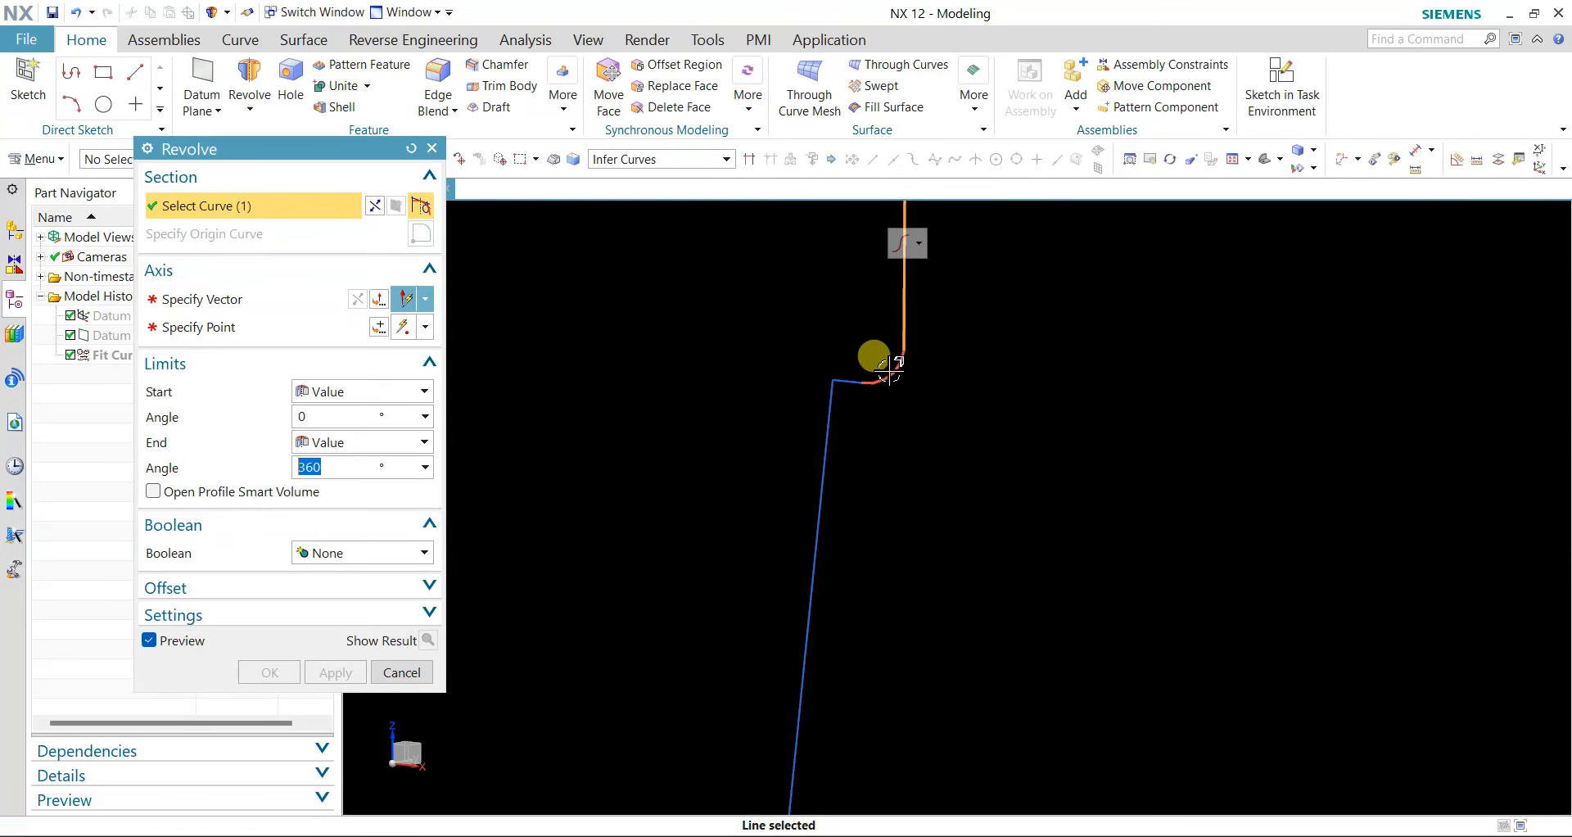
{"action": "left_click", "coordinate": [851, 379]}
{"action": "left_click", "coordinate": [848, 391]}
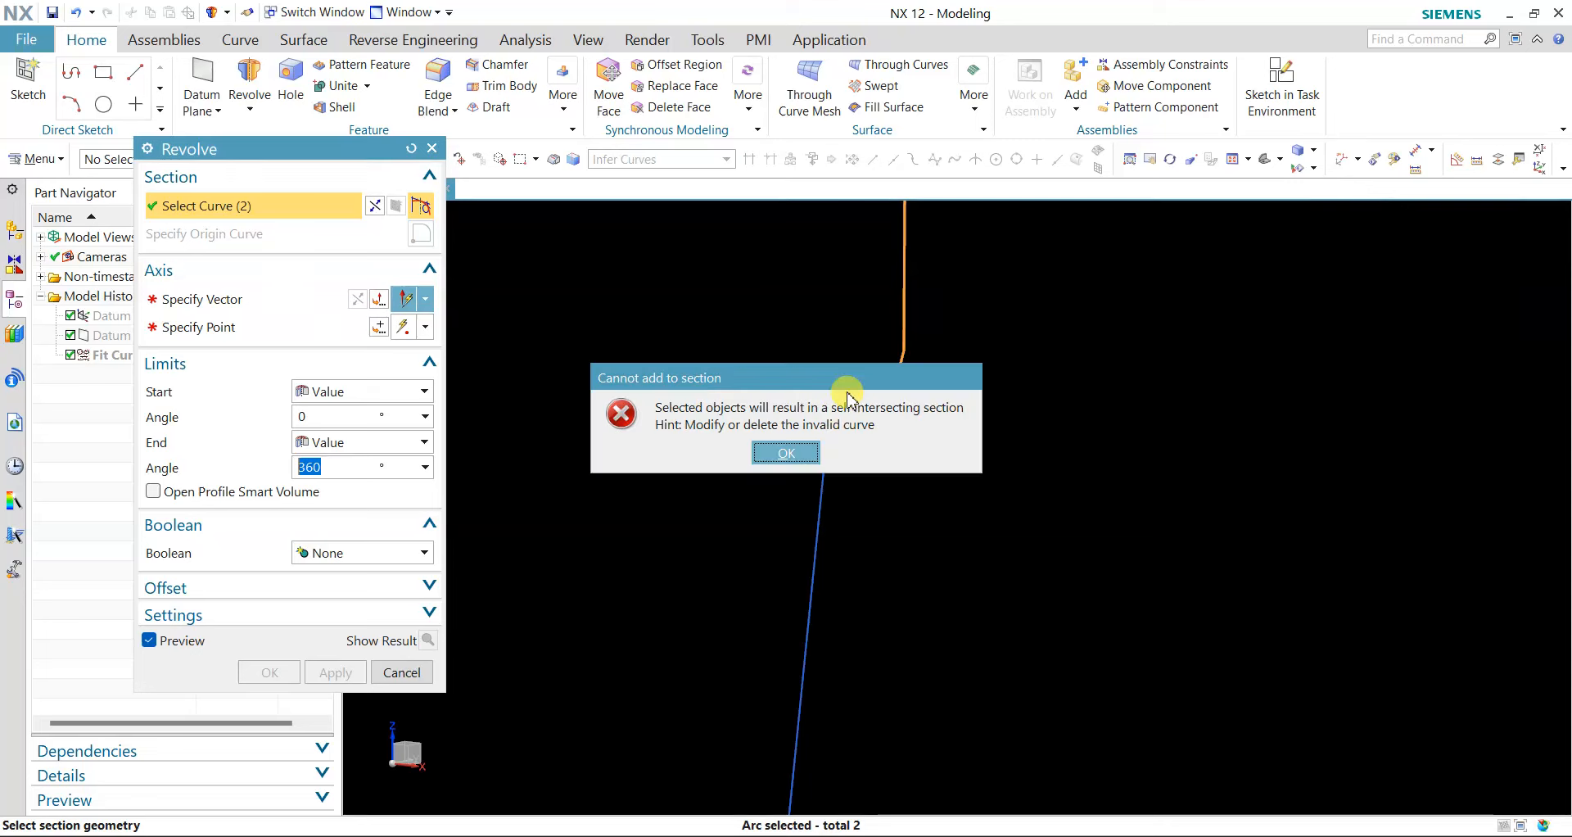
{"action": "left_click", "coordinate": [799, 456]}
{"action": "left_click", "coordinate": [816, 424]}
{"action": "scroll", "coordinate": [888, 478], "scroll_direction": "down", "scroll_amount": 2}
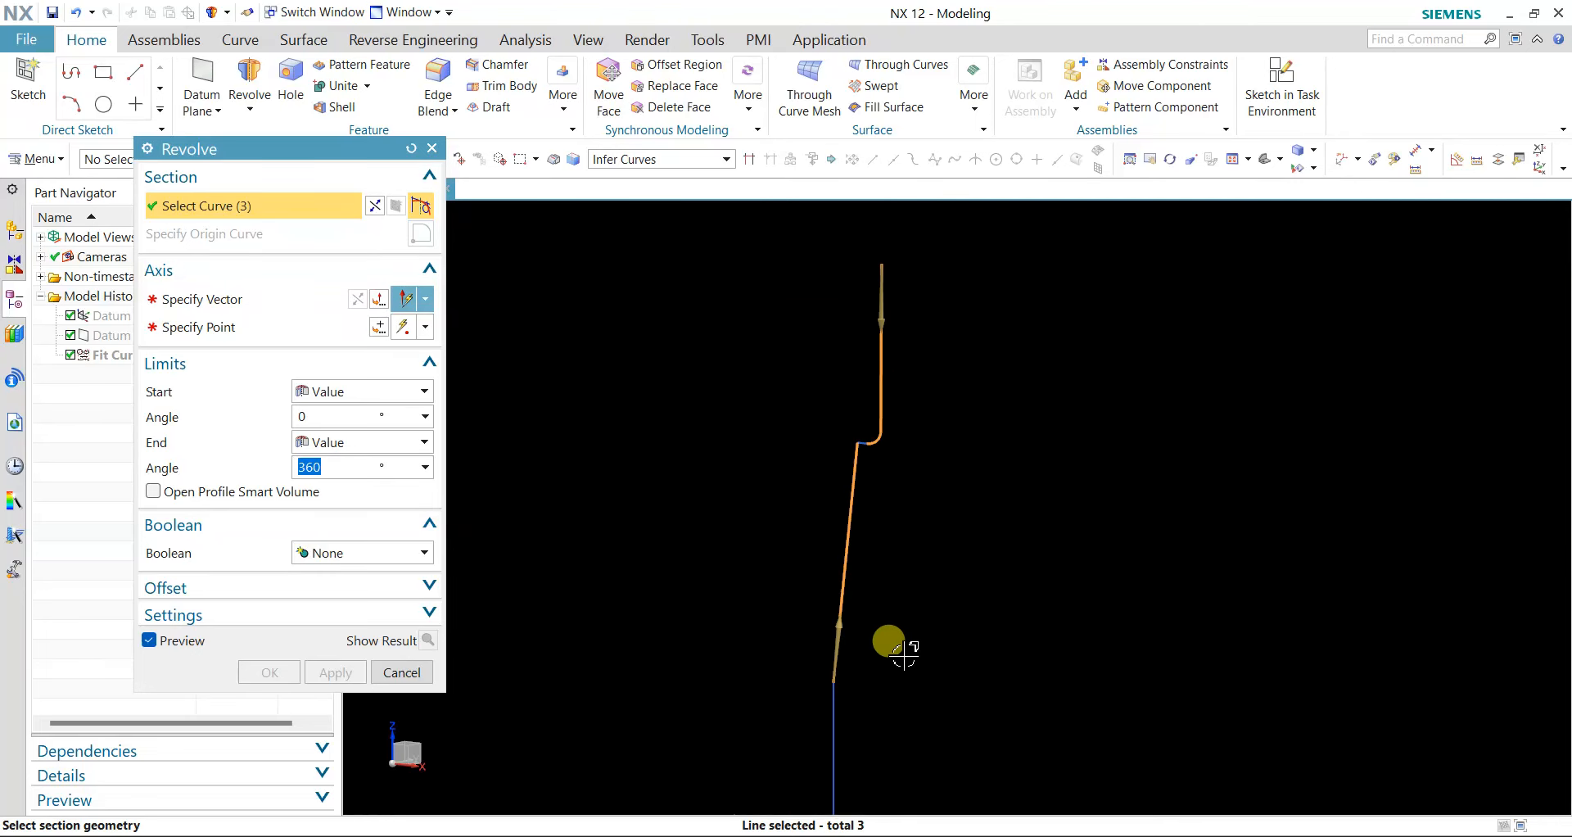
- Add the straight section's vertical line, the shoulder line and the wider section's vertical line to the Revolve section
{"action": "middle_click_drag", "start_coordinate": [904, 655], "coordinate": [861, 489], "text": "shift"}
{"action": "left_click", "coordinate": [836, 544]}
{"action": "scroll", "coordinate": [853, 669], "scroll_direction": "up", "scroll_amount": 3}
{"action": "middle_click_drag", "start_coordinate": [850, 628], "coordinate": [853, 360], "text": "shift"}
{"action": "scroll", "coordinate": [848, 402], "scroll_direction": "up", "scroll_amount": 1}
{"action": "left_click", "coordinate": [714, 591]}
{"action": "left_click", "coordinate": [731, 513]}
{"action": "scroll", "coordinate": [920, 579], "scroll_direction": "down", "scroll_amount": 4}
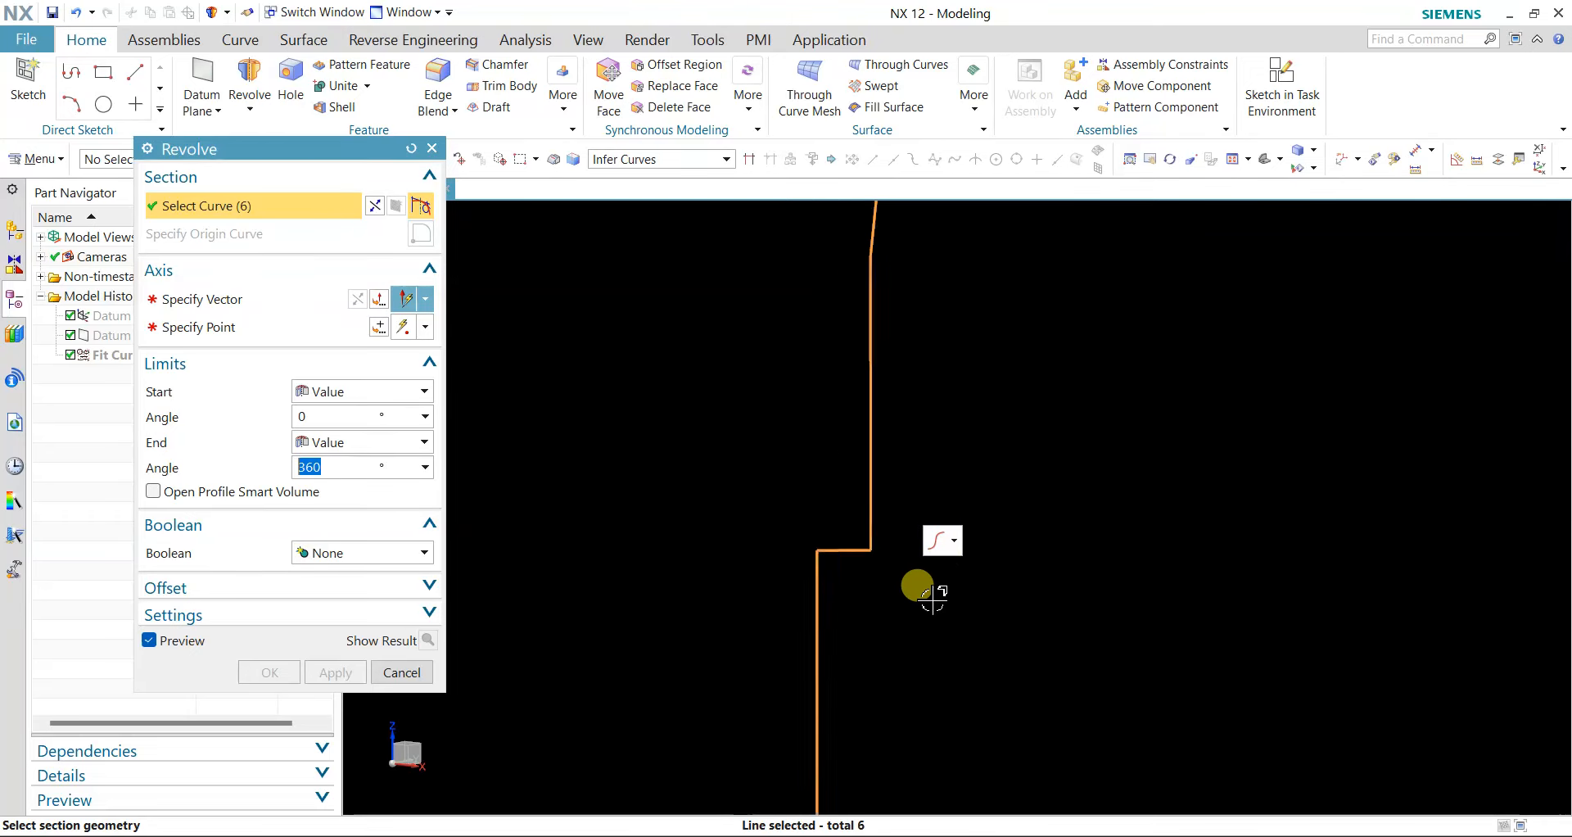
- Examine the junction between the fillet arc and the short line above the taper, and cancel the Revolve
{"action": "scroll", "coordinate": [942, 361], "scroll_direction": "up", "scroll_amount": 8}
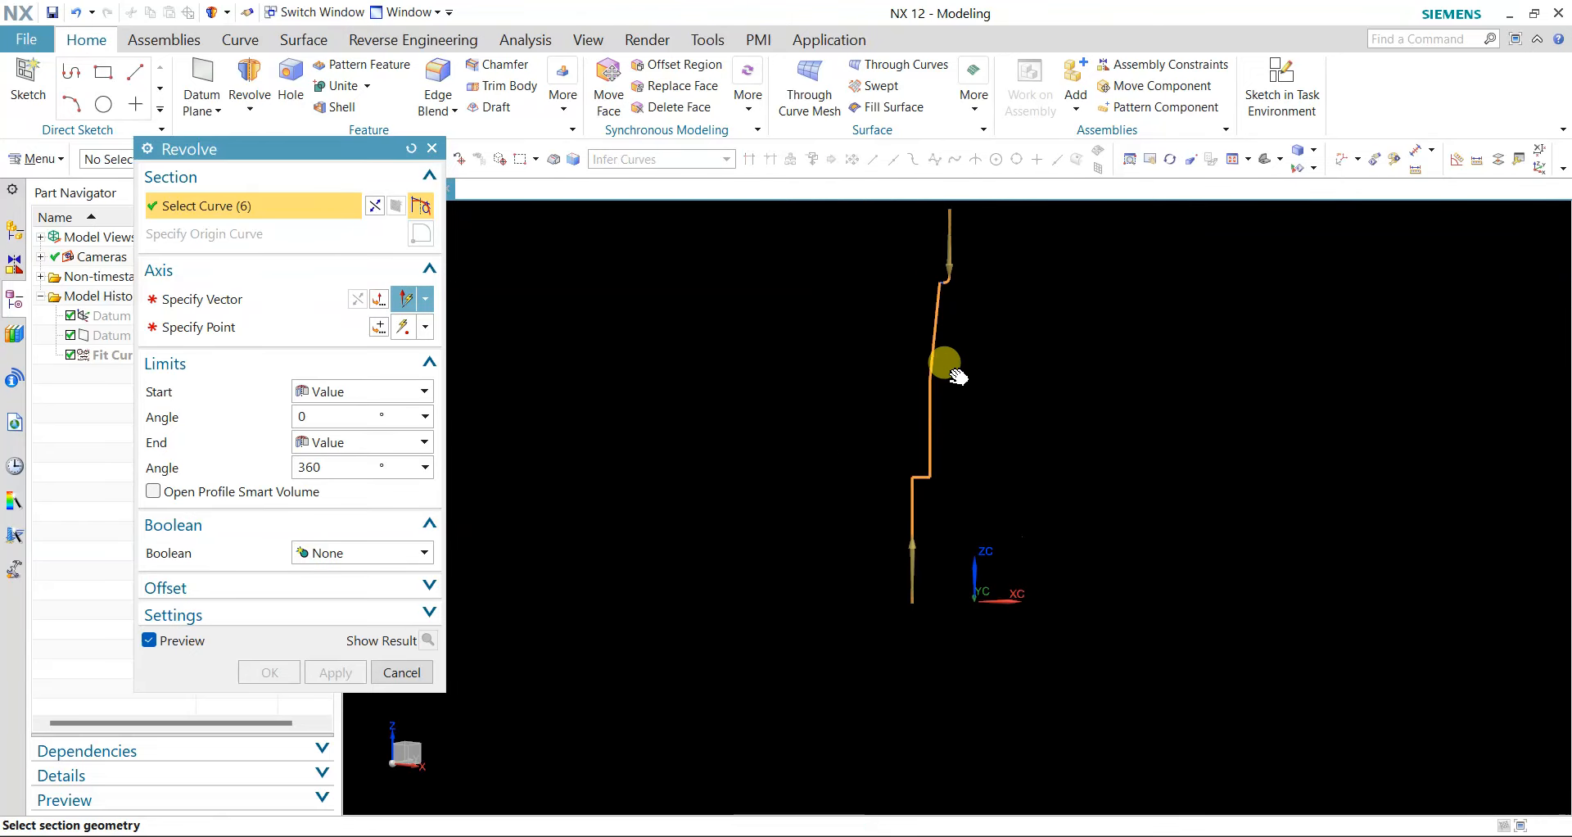
{"action": "scroll", "coordinate": [901, 508], "scroll_direction": "up", "scroll_amount": 4}
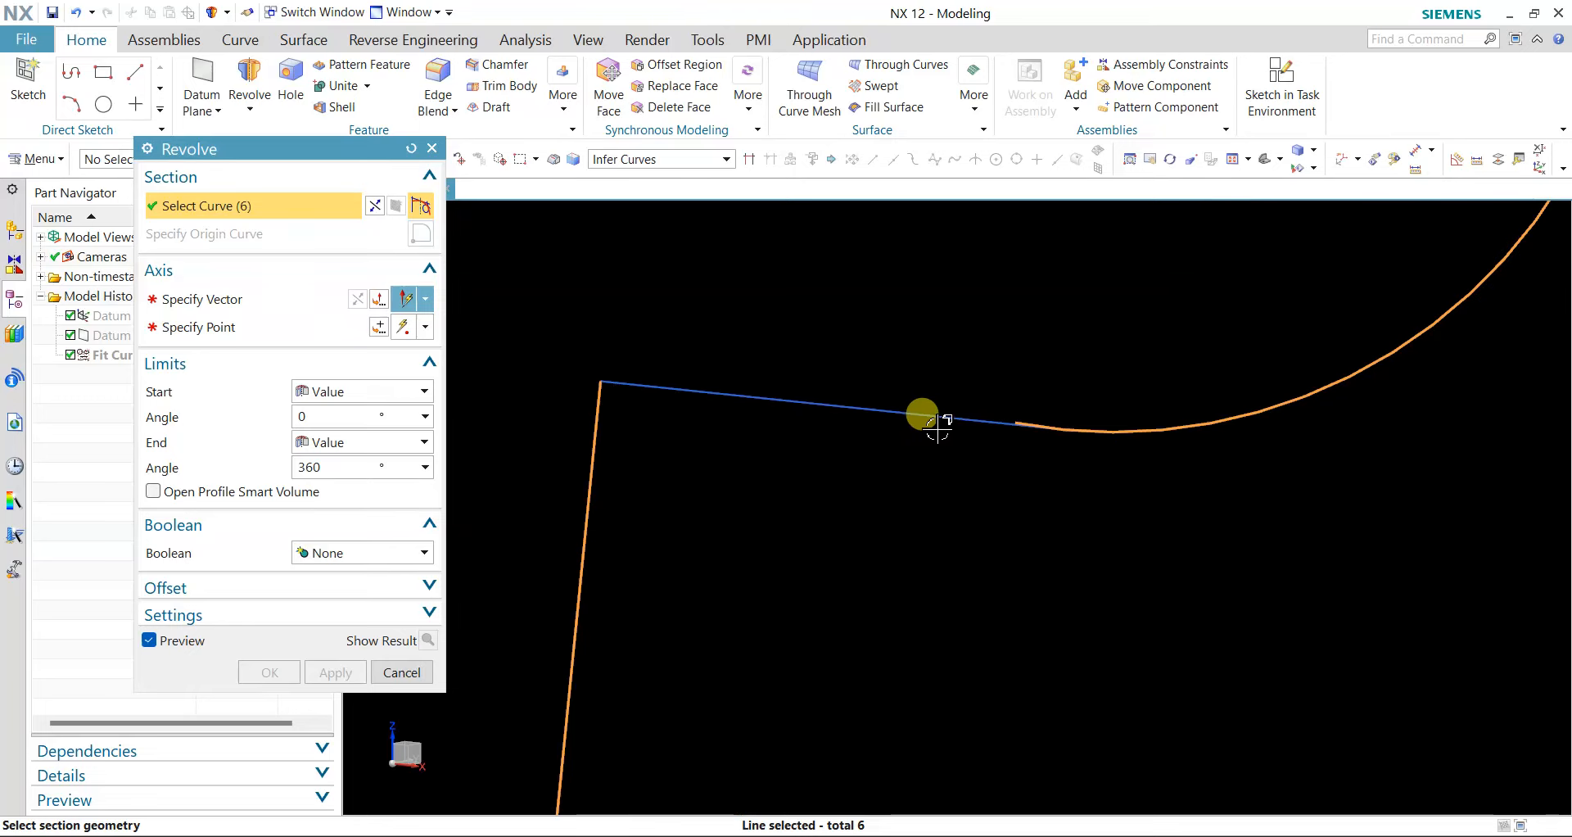
{"action": "scroll", "coordinate": [944, 421], "scroll_direction": "up", "scroll_amount": 4}
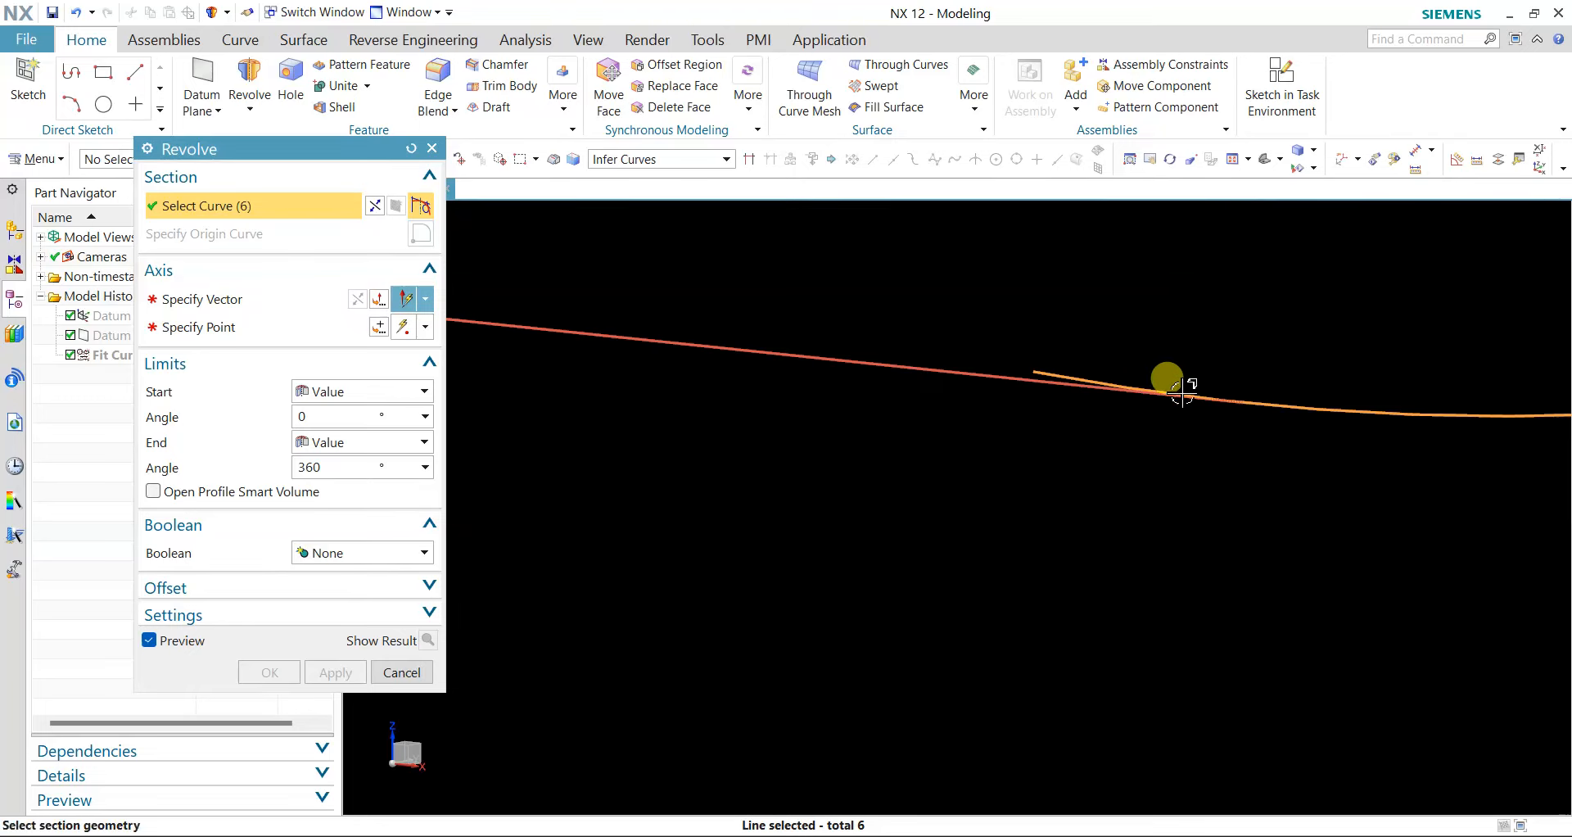
{"action": "left_click", "coordinate": [409, 670]}
- Trim the corner between the fillet arc and the short line above the taper, removing the arc's overhanging end
{"action": "left_click", "coordinate": [1293, 92]}
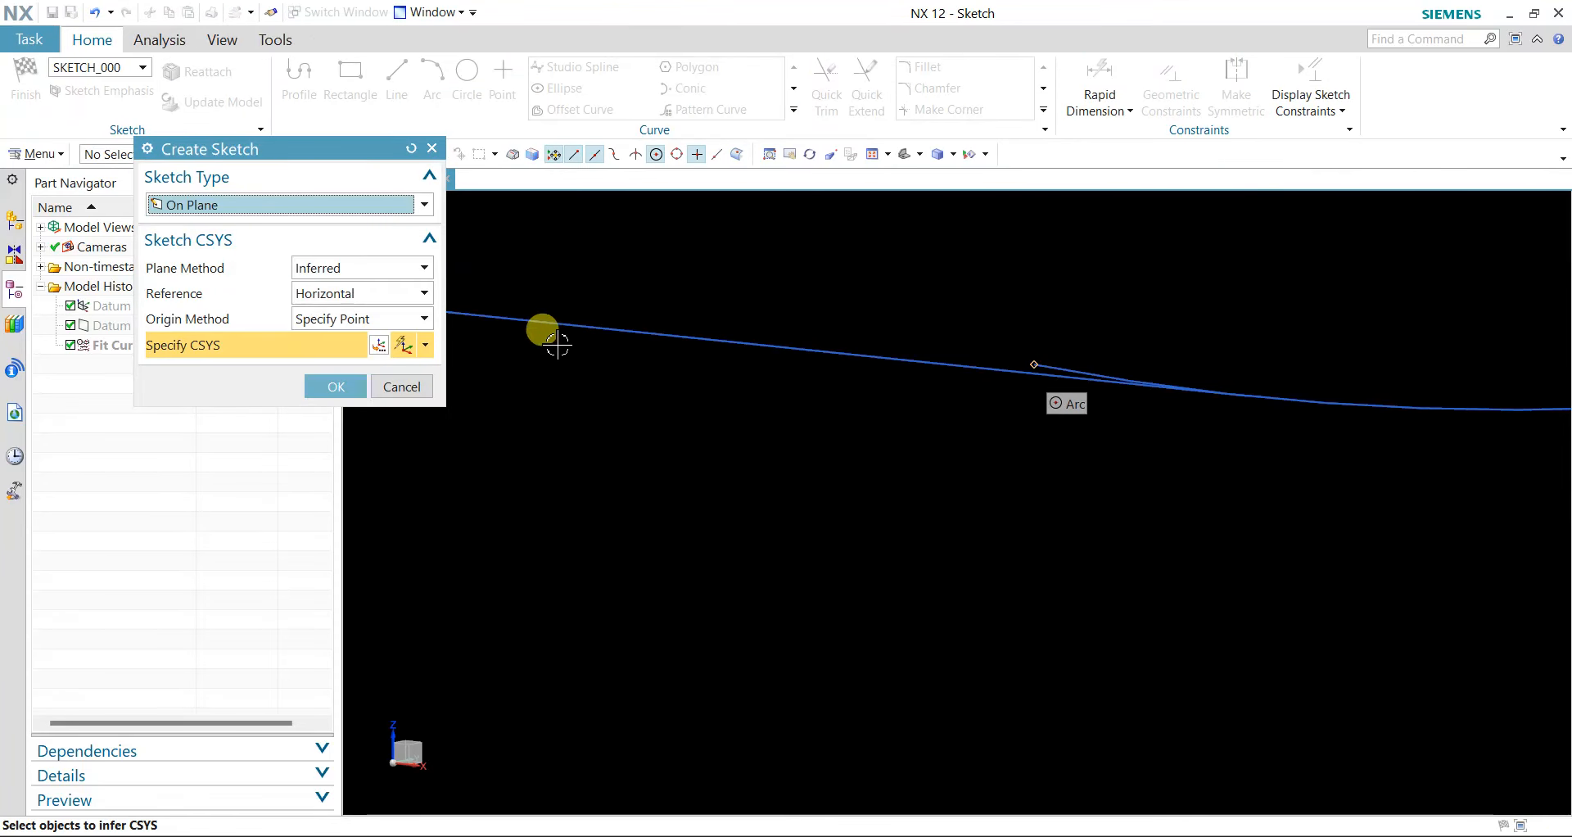
{"action": "left_click", "coordinate": [401, 387]}
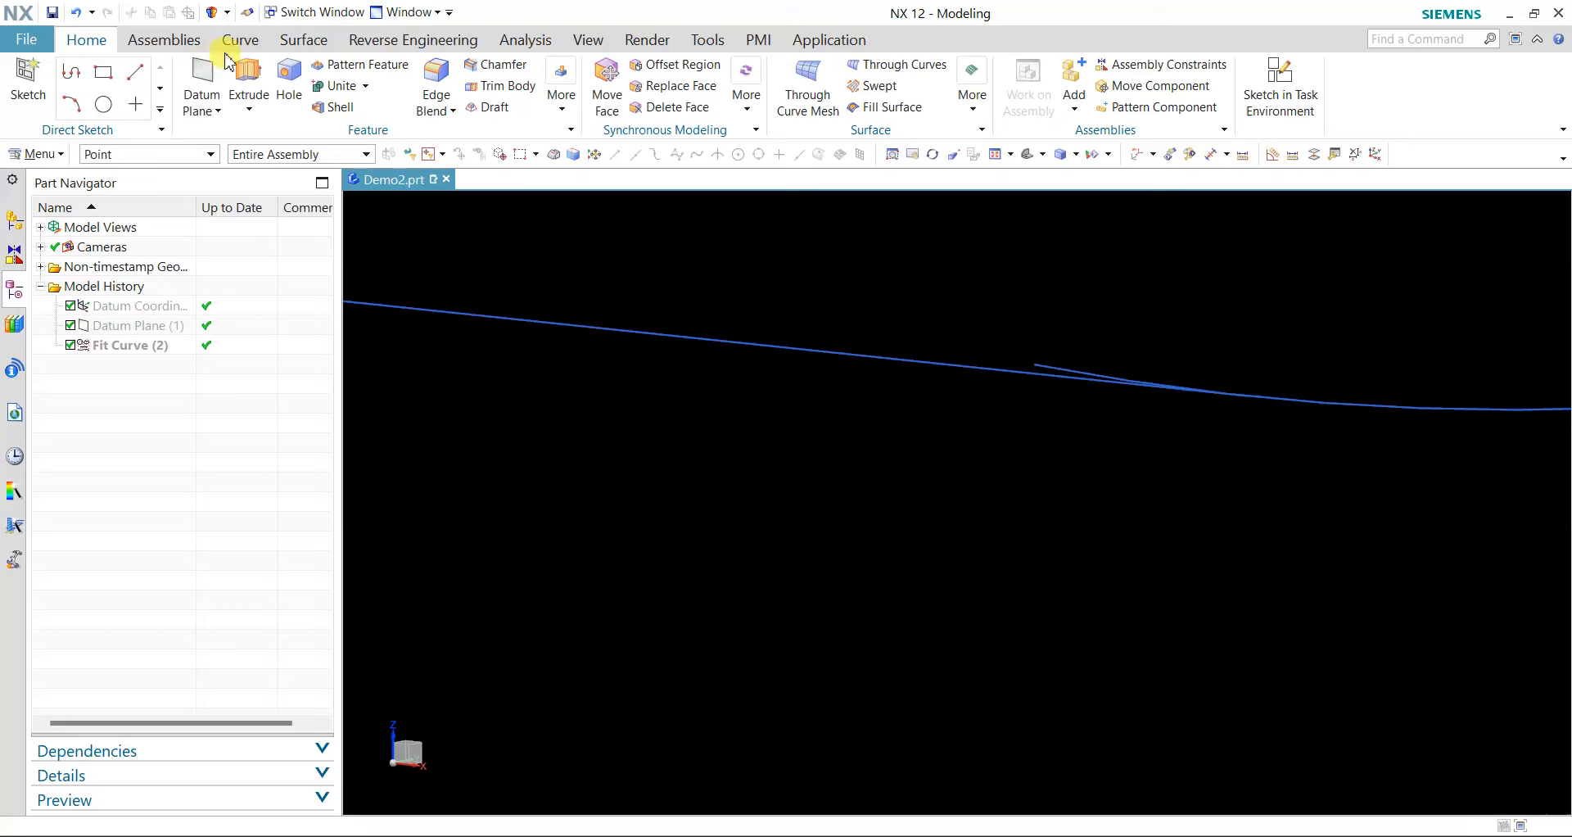
{"action": "left_click", "coordinate": [250, 46]}
{"action": "left_click", "coordinate": [1181, 91]}
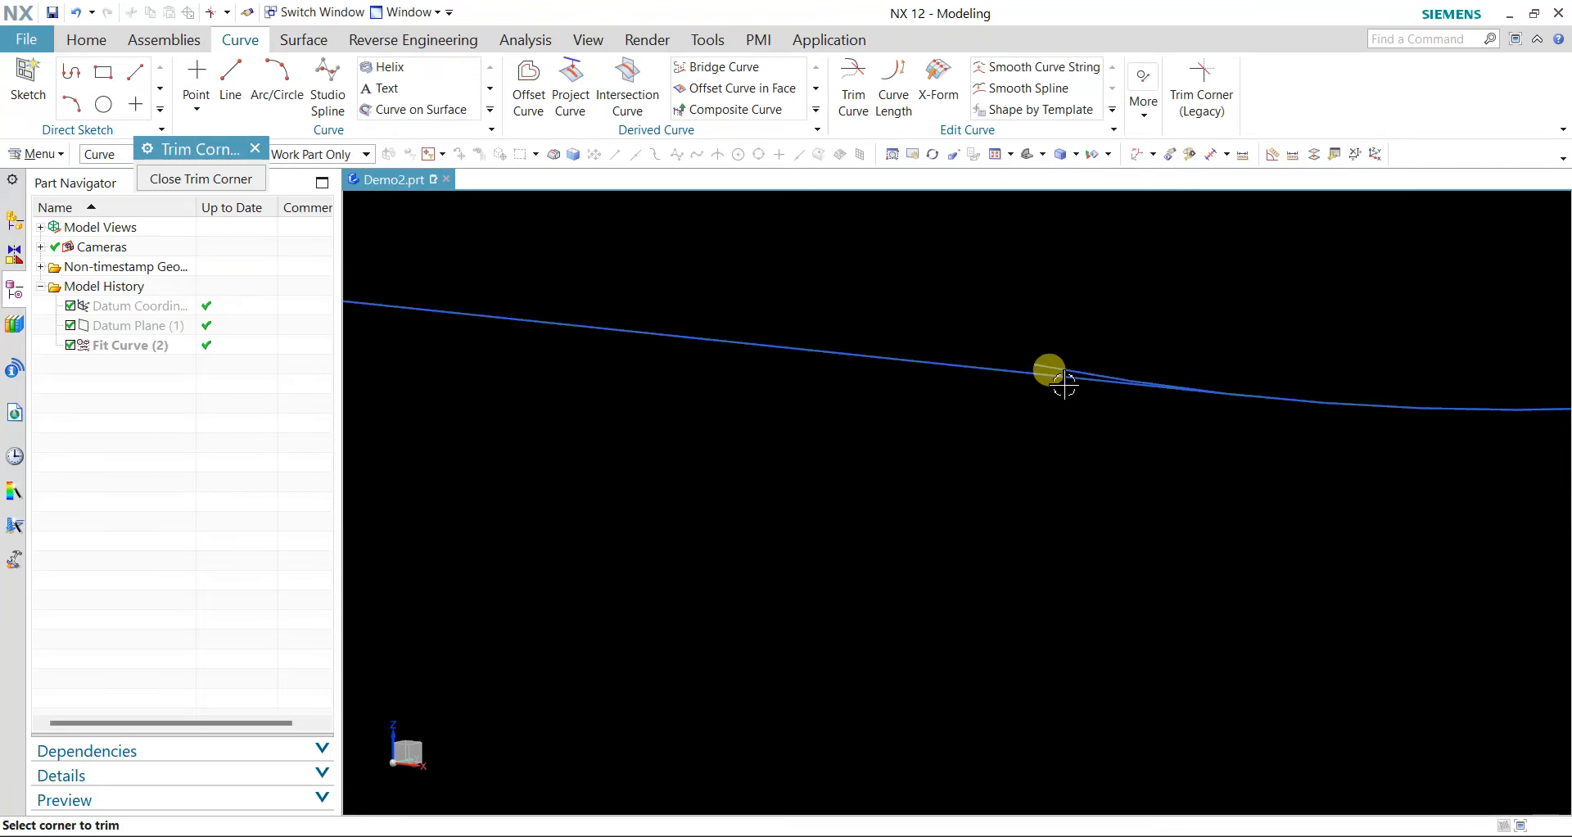
{"action": "left_click", "coordinate": [1084, 377]}
{"action": "scroll", "coordinate": [1177, 540], "scroll_direction": "down", "scroll_amount": 9}
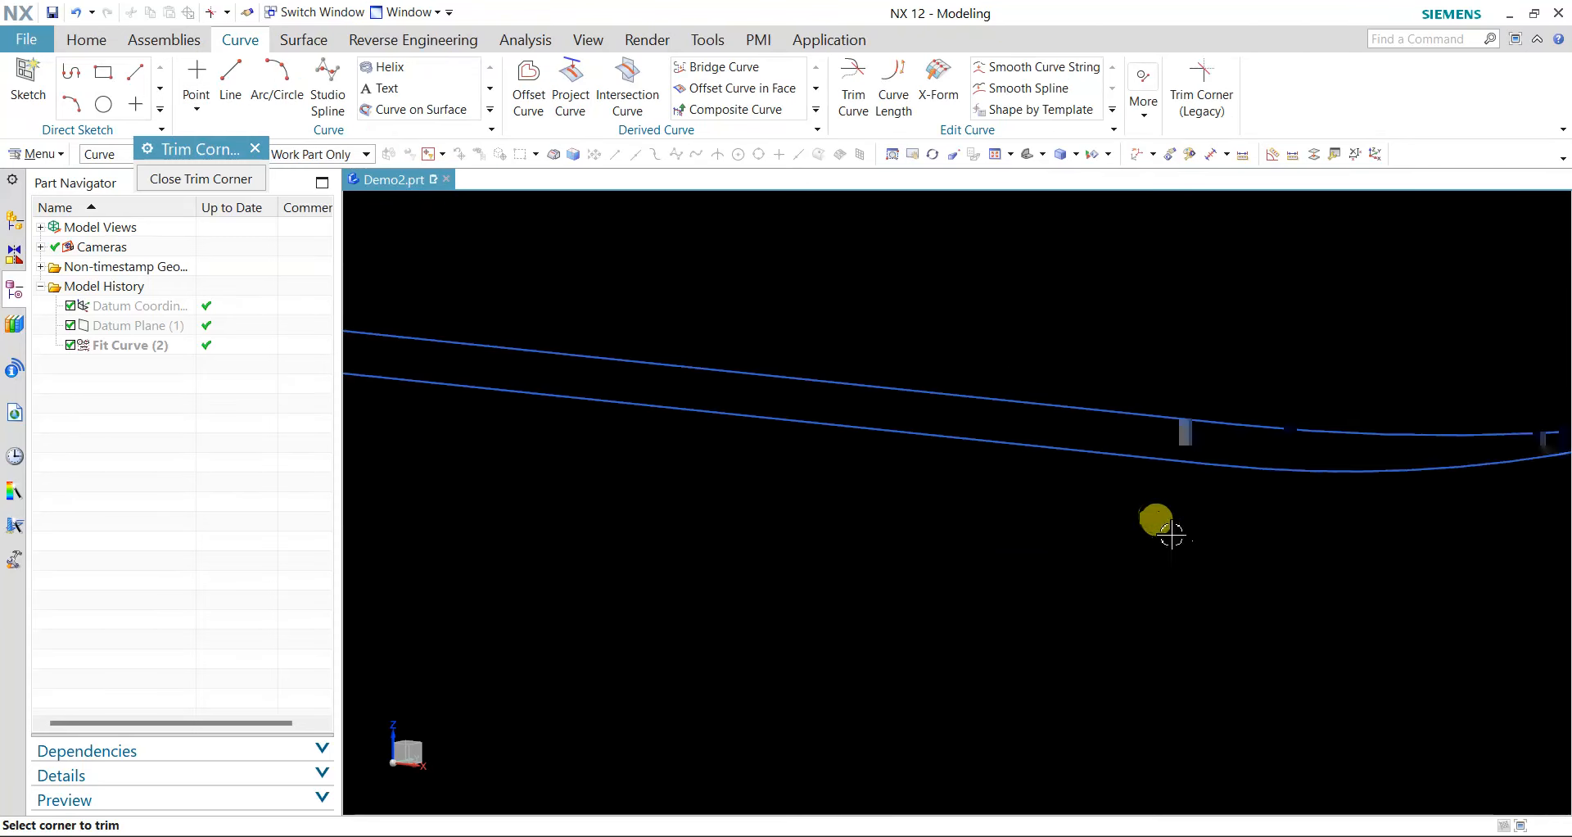
{"action": "left_click", "coordinate": [256, 148]}
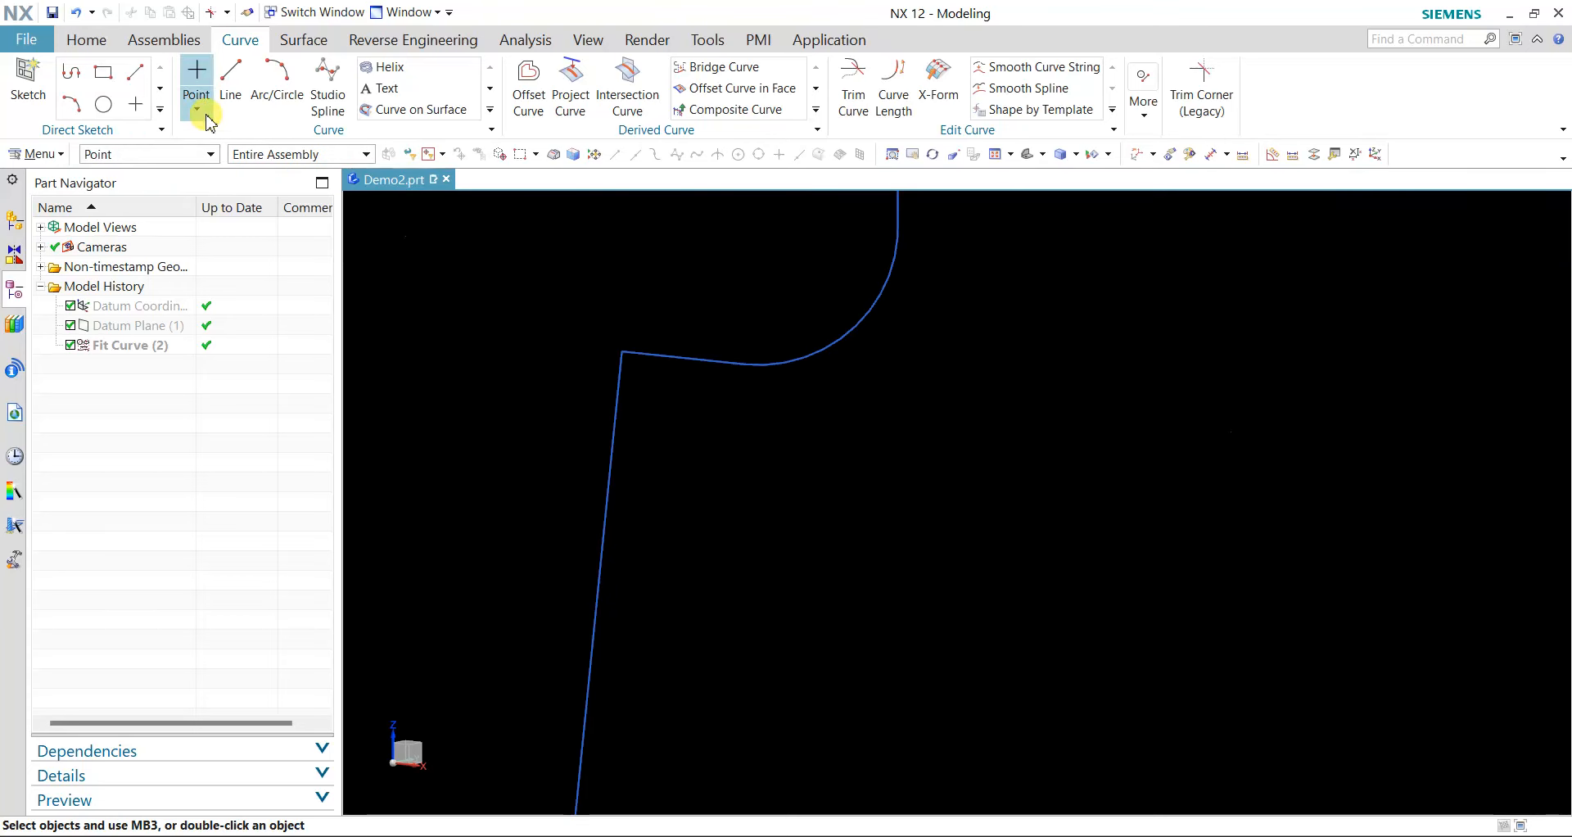
- Start a new Revolve and select all seven curves of the traced profile as its section
{"action": "left_click", "coordinate": [76, 42]}
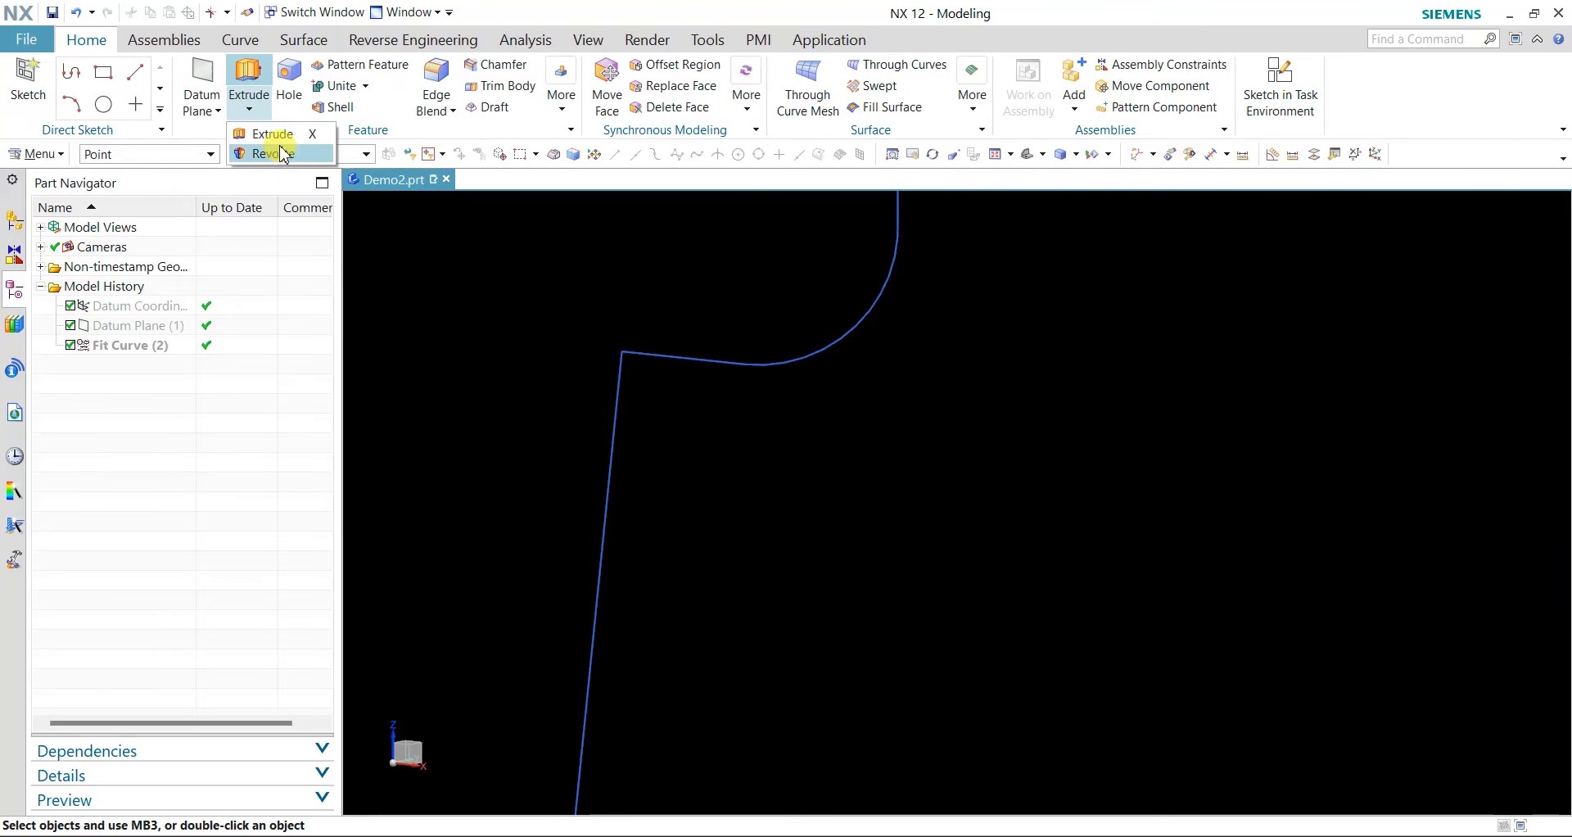
{"action": "left_click", "coordinate": [281, 153]}
{"action": "scroll", "coordinate": [1310, 508], "scroll_direction": "down", "scroll_amount": 3}
{"action": "scroll", "coordinate": [905, 432], "scroll_direction": "down", "scroll_amount": 3}
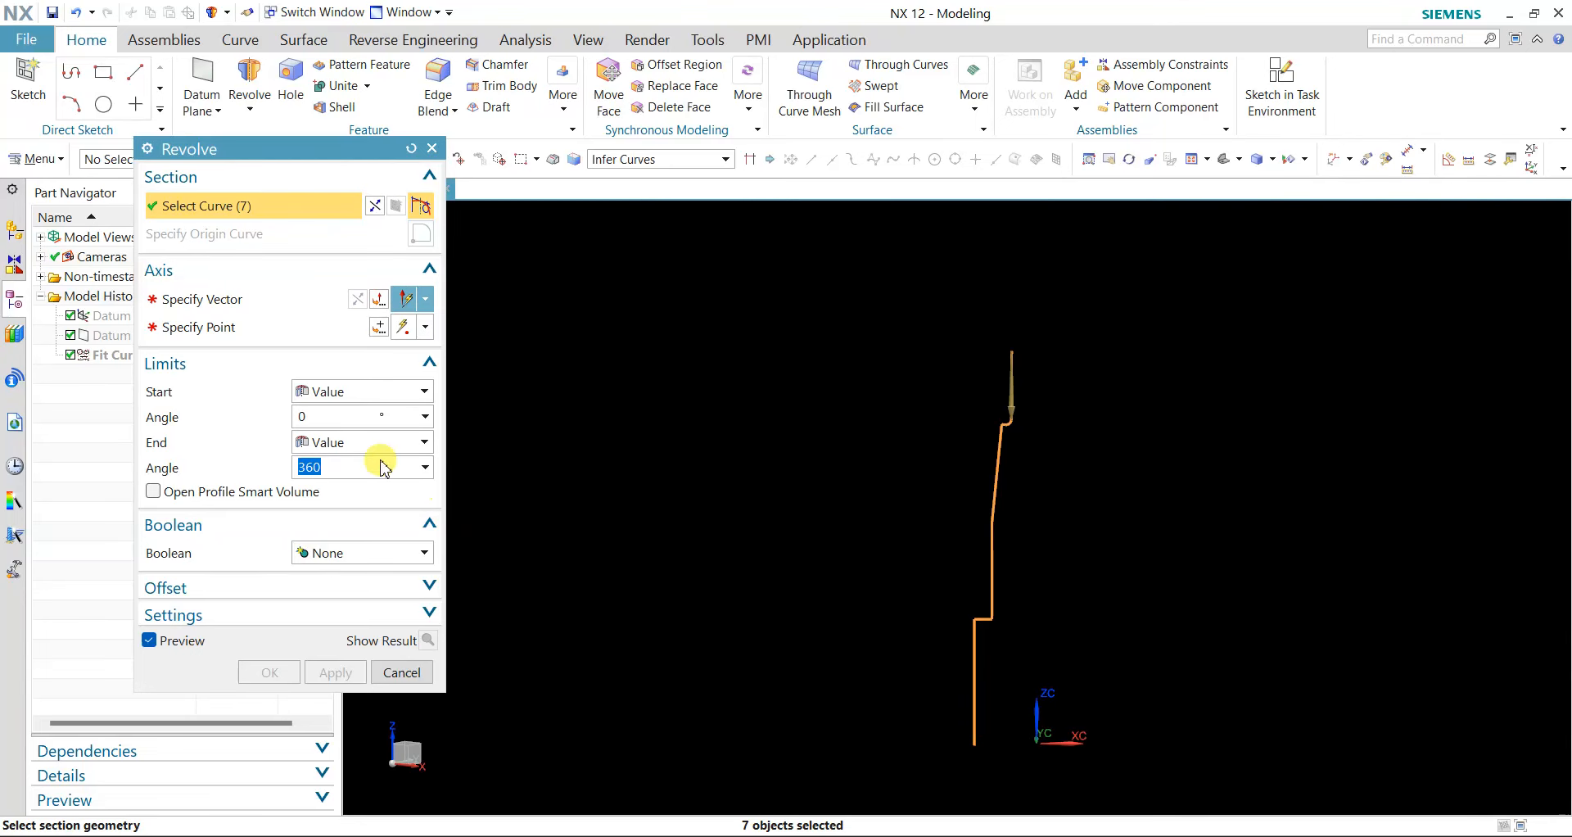
- Revolve the section 360° about the ZC axis through the upper endpoint of the threaded end's line, with Solid body type and no Boolean
{"action": "left_click", "coordinate": [214, 300]}
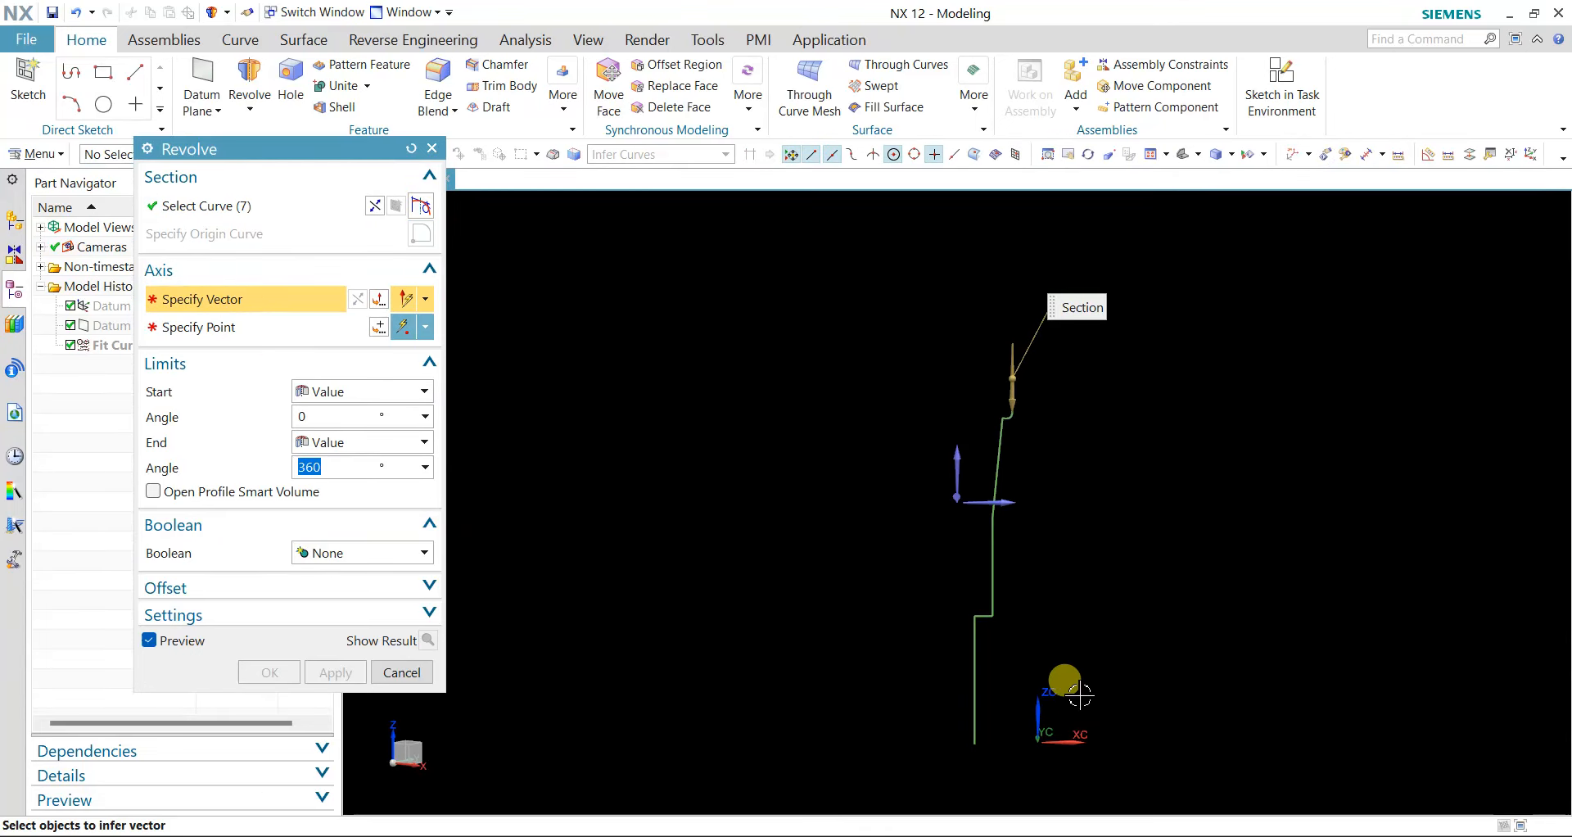
{"action": "left_click", "coordinate": [426, 300]}
{"action": "left_click", "coordinate": [407, 508]}
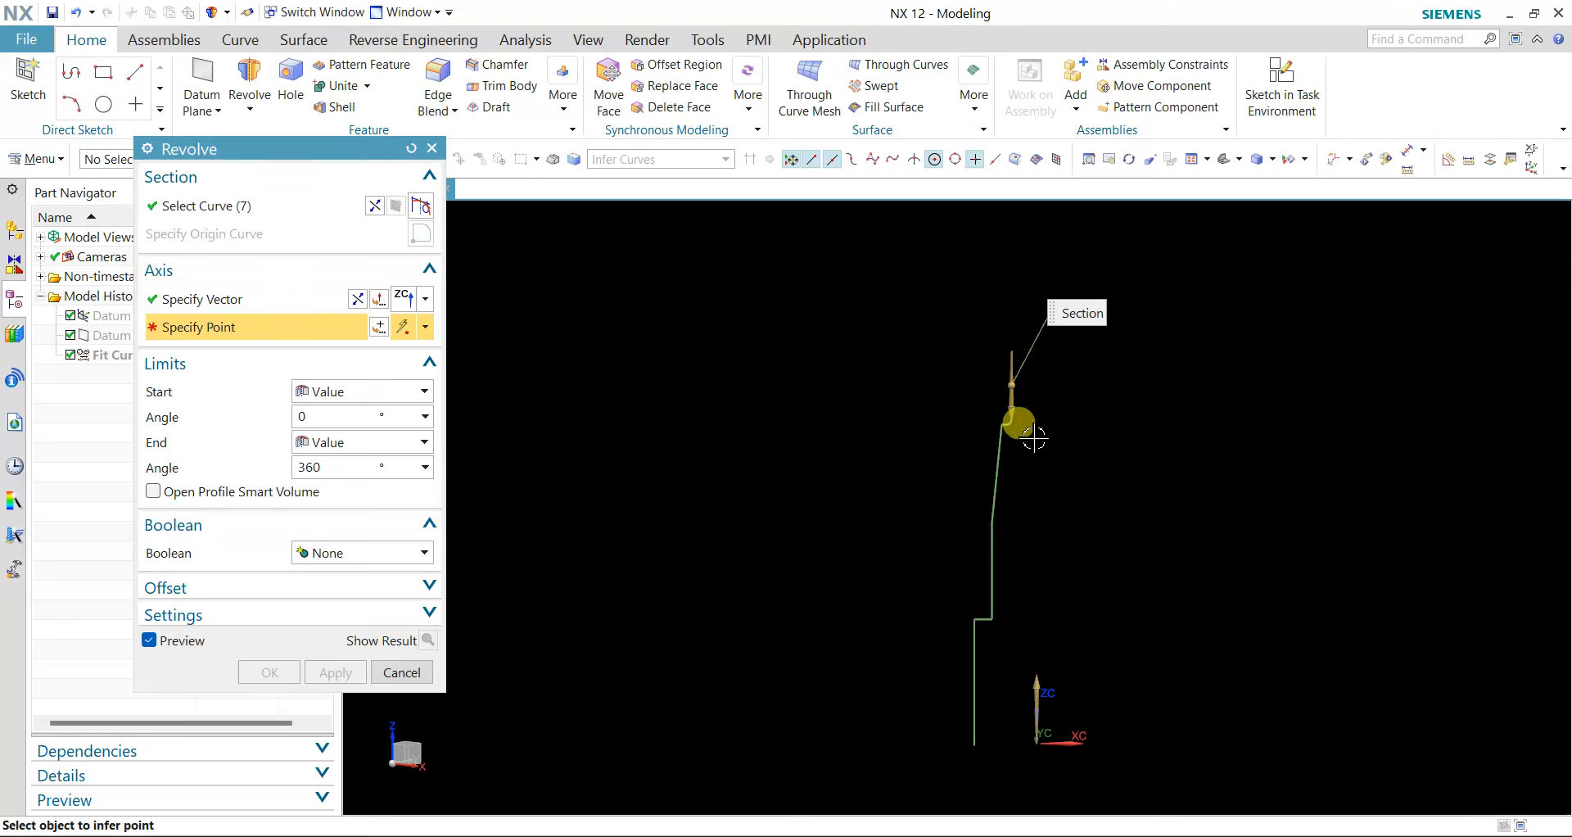
{"action": "left_click", "coordinate": [1012, 350]}
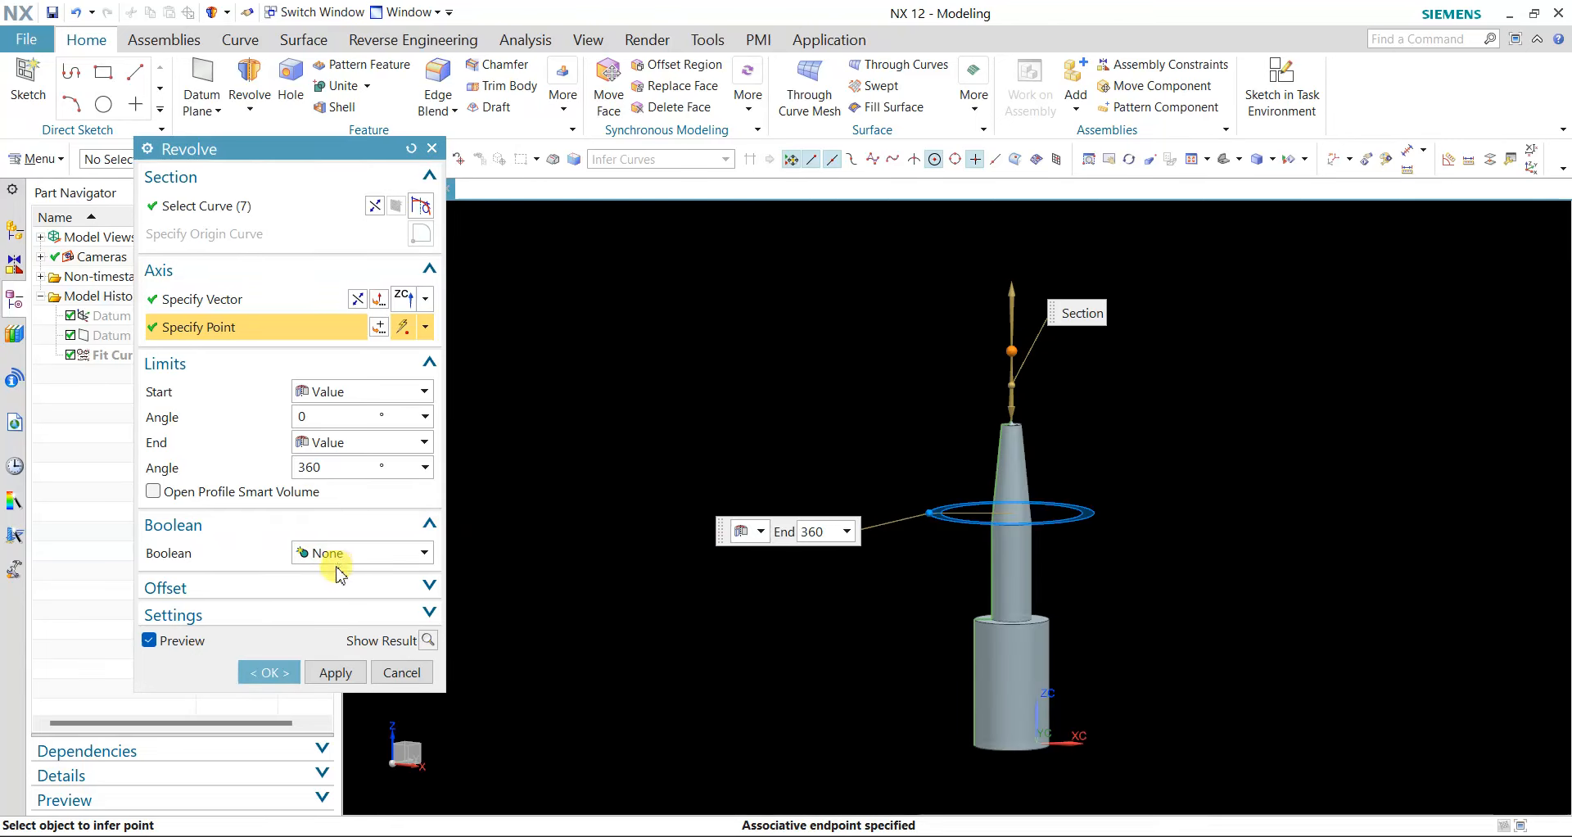
{"action": "left_click", "coordinate": [341, 616]}
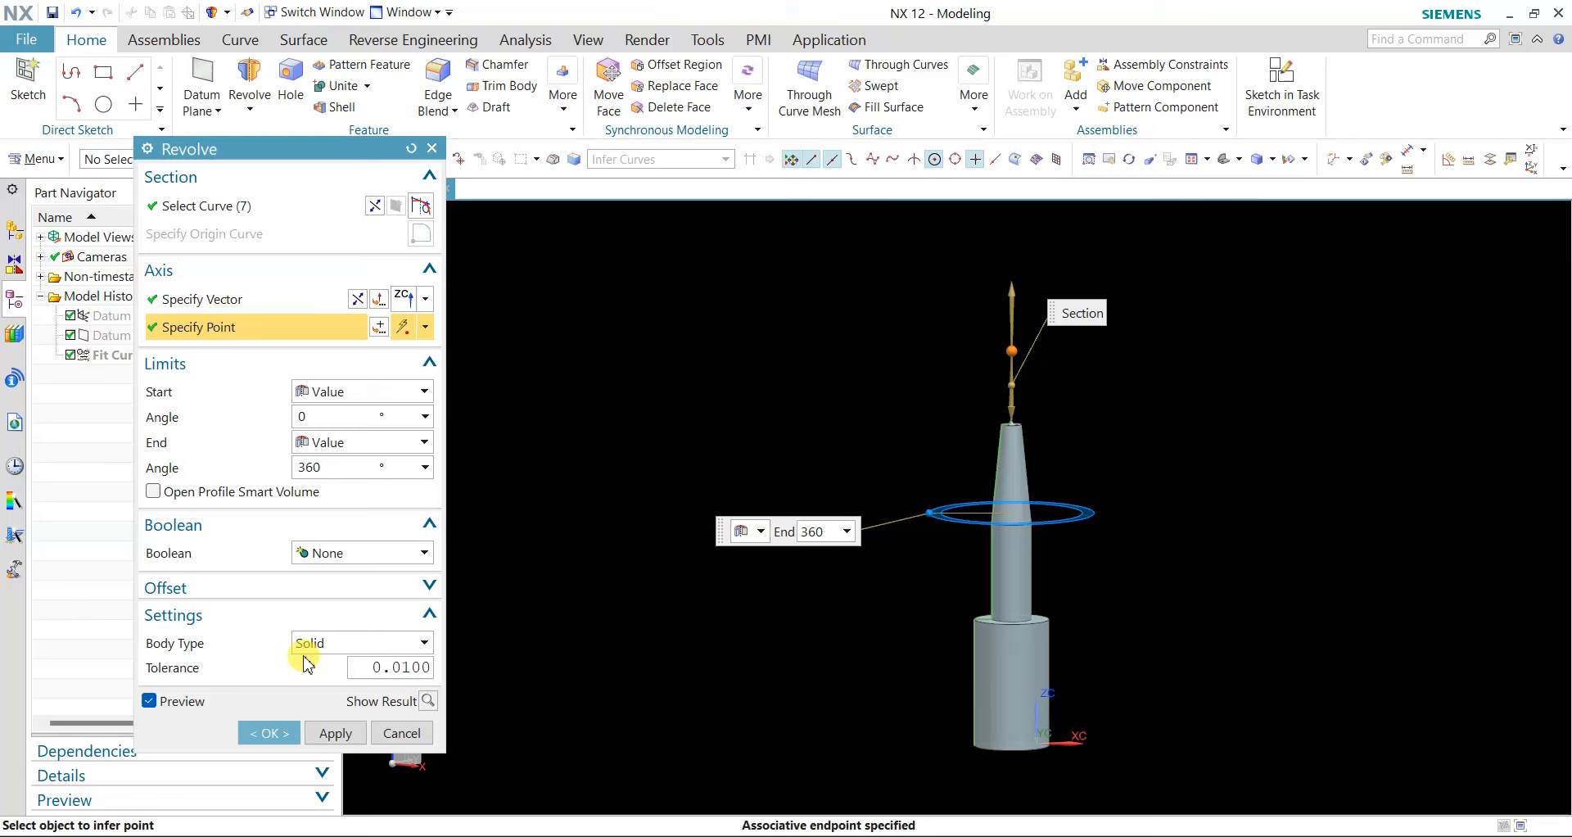
{"action": "left_click", "coordinate": [271, 733]}
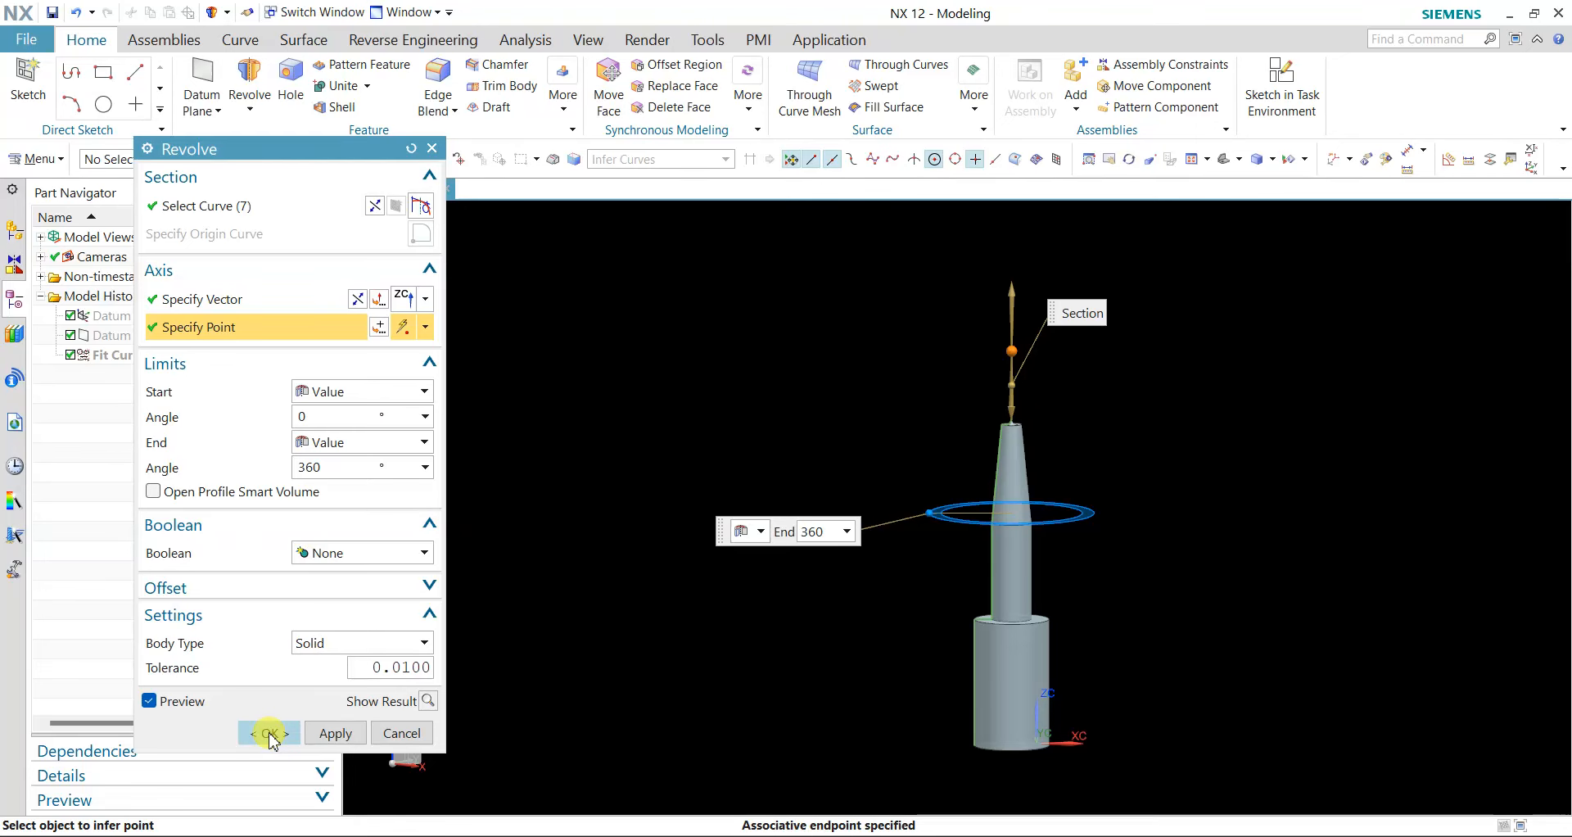
{"action": "scroll", "coordinate": [521, 283], "scroll_direction": "down", "scroll_amount": 2}
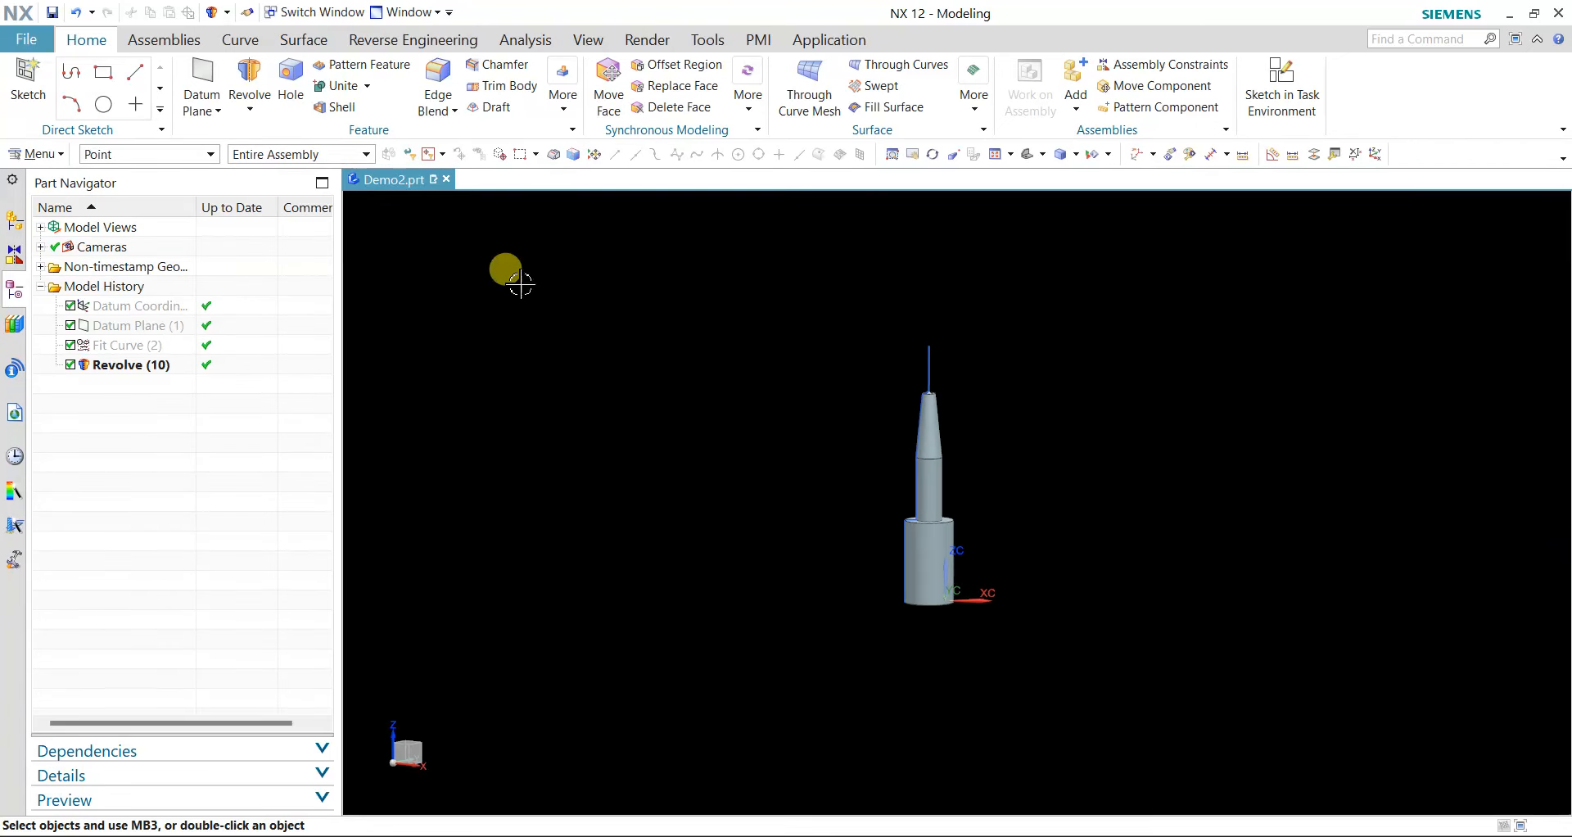
- Restrict selection to curves and hide all the traced profile curves around the revolved shaft
{"action": "left_click", "coordinate": [146, 155]}
{"action": "left_click", "coordinate": [110, 217]}
{"action": "scroll", "coordinate": [692, 357], "scroll_direction": "down", "scroll_amount": 1}
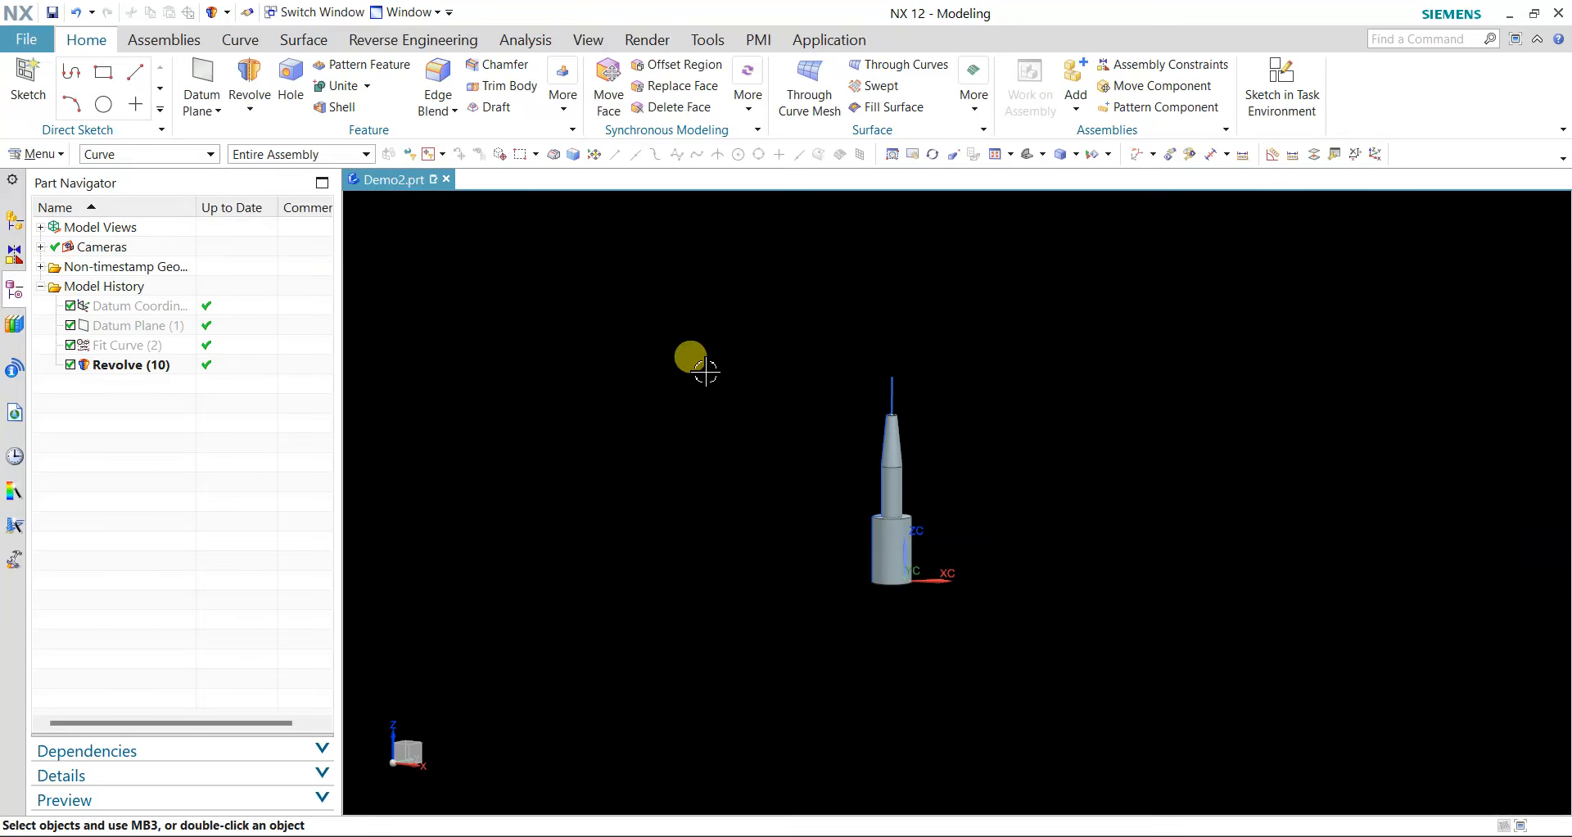
{"action": "left_click_drag", "start_coordinate": [678, 328], "coordinate": [996, 629]}
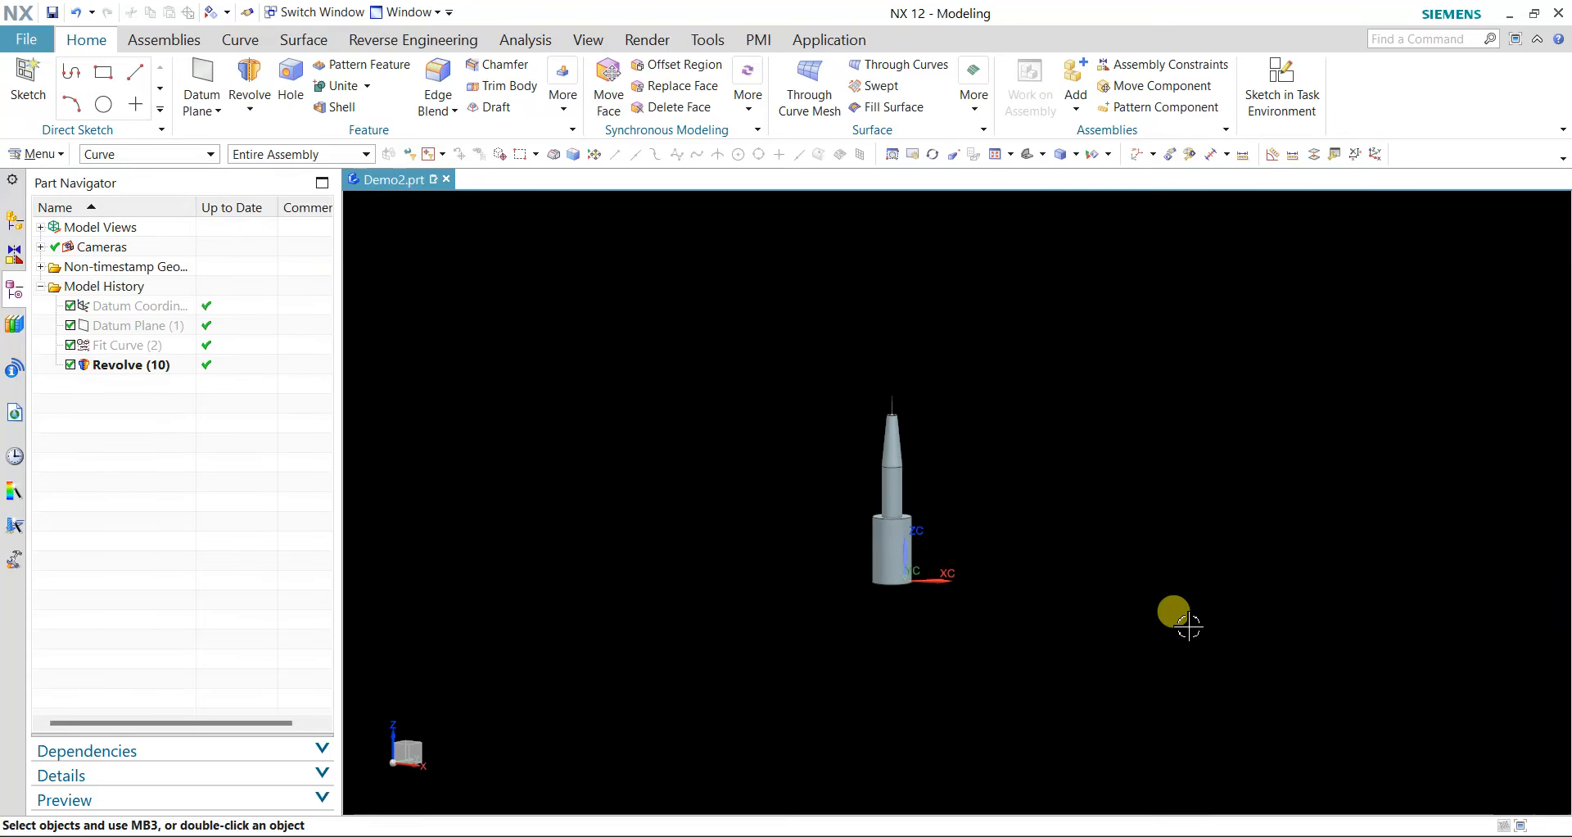
- Show the hidden facet body of the scanned flywheel together with the revolved solid
{"action": "key", "text": "ctrl+shift+k"}
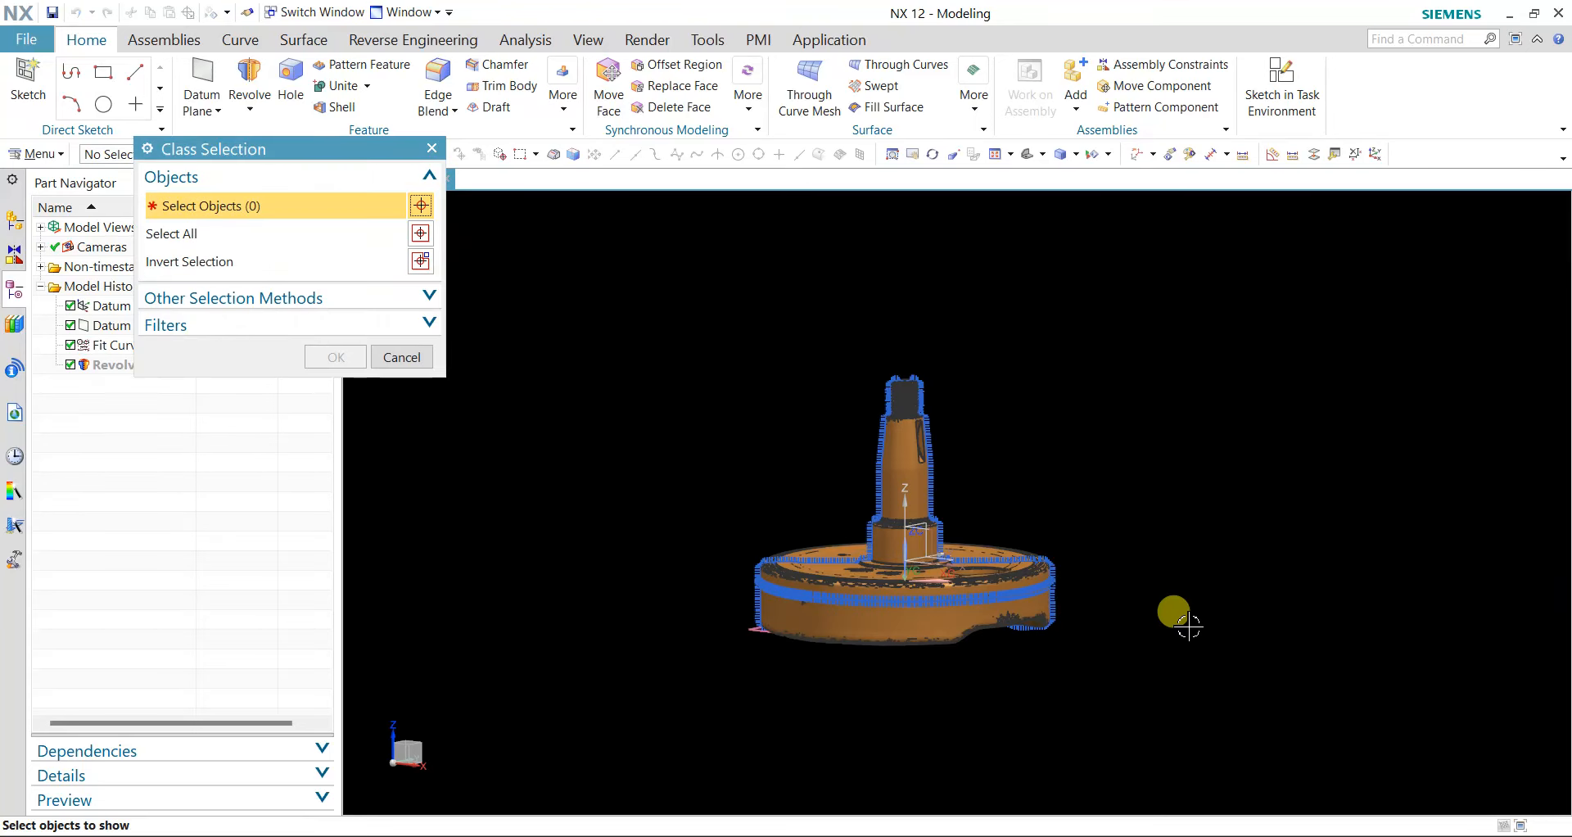
{"action": "left_click", "coordinate": [909, 614]}
{"action": "left_click", "coordinate": [340, 355]}
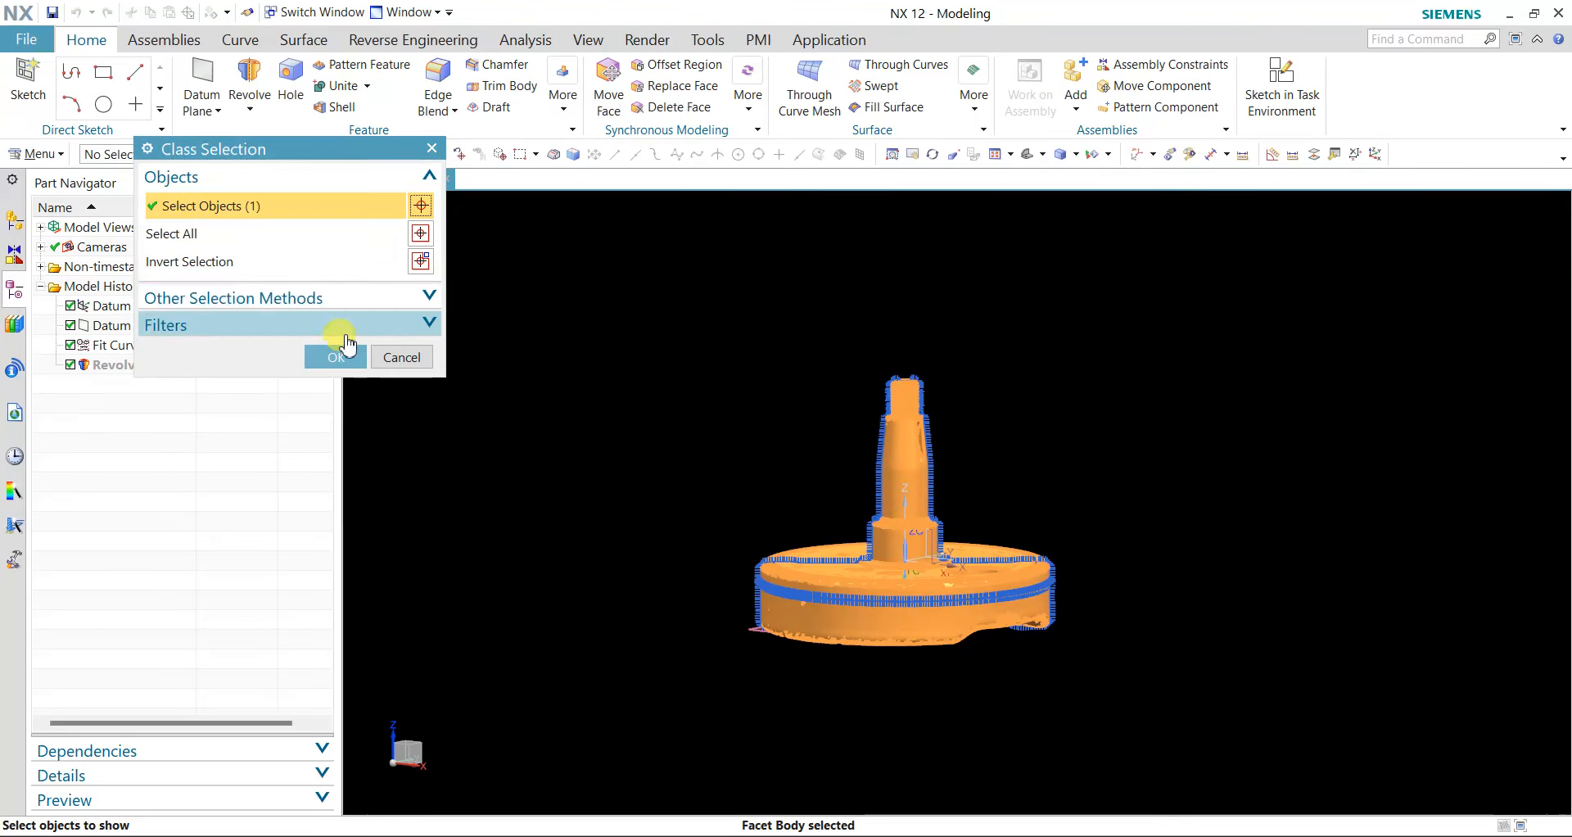
- Examine how the revolved shaft lines up with the scanned shaft around the collar, taper and threaded end
{"action": "scroll", "coordinate": [909, 425], "scroll_direction": "up", "scroll_amount": 3}
{"action": "scroll", "coordinate": [1041, 439], "scroll_direction": "down", "scroll_amount": 2}
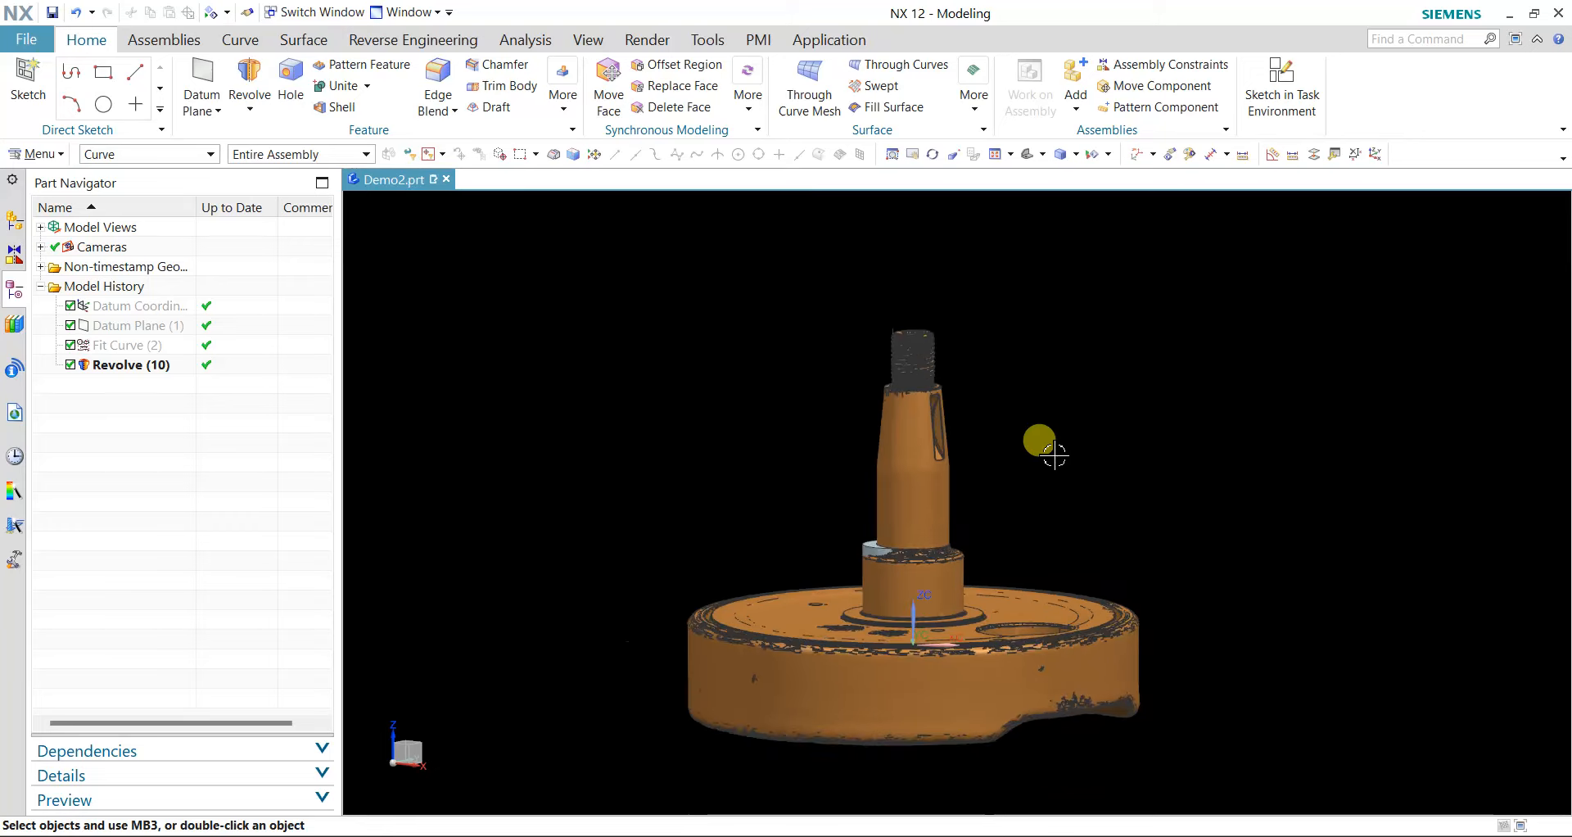
{"action": "middle_click_drag", "start_coordinate": [1065, 453], "coordinate": [948, 484]}
{"action": "scroll", "coordinate": [952, 491], "scroll_direction": "up", "scroll_amount": 5}
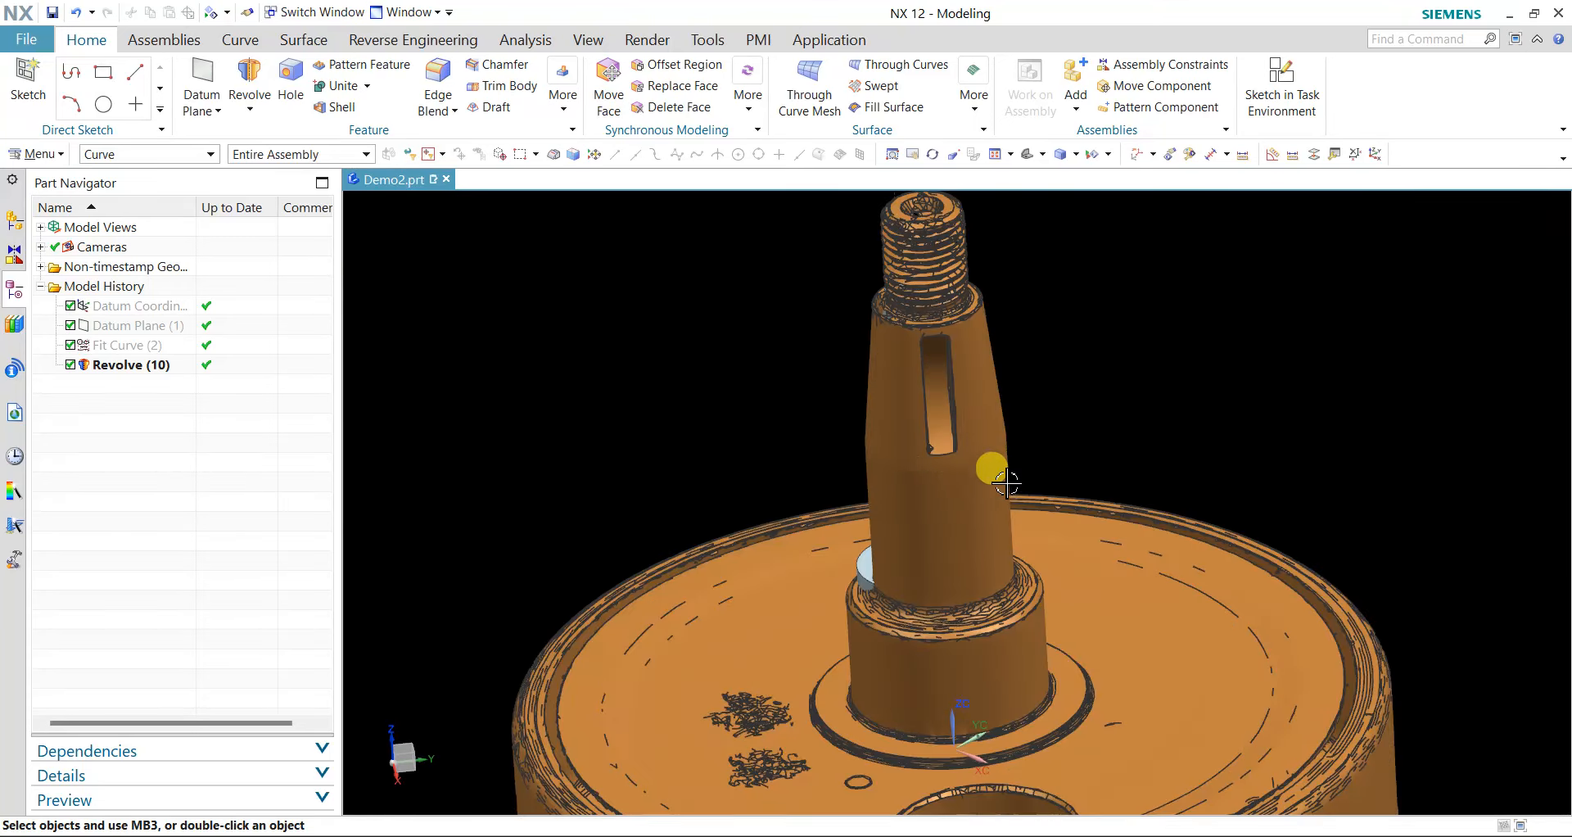
{"action": "scroll", "coordinate": [1130, 457], "scroll_direction": "down", "scroll_amount": 5}
{"action": "middle_click_drag", "start_coordinate": [1130, 457], "coordinate": [1176, 471]}
{"action": "scroll", "coordinate": [788, 390], "scroll_direction": "up", "scroll_amount": 5}
{"action": "scroll", "coordinate": [827, 403], "scroll_direction": "down", "scroll_amount": 5}
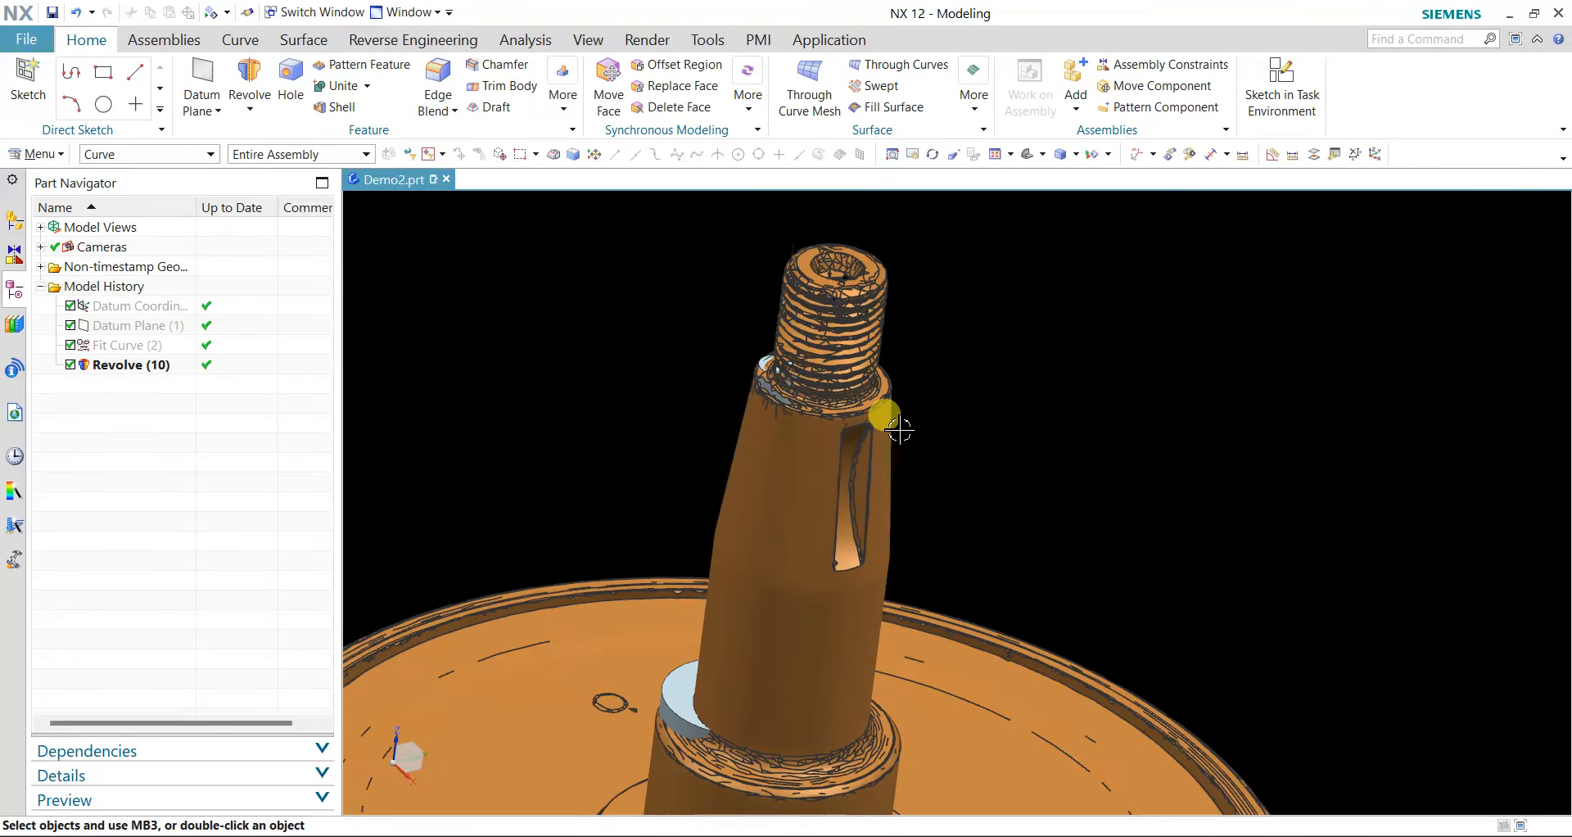
{"action": "middle_click_drag", "start_coordinate": [1155, 538], "coordinate": [1118, 513]}
{"action": "scroll", "coordinate": [1146, 514], "scroll_direction": "down", "scroll_amount": 3}
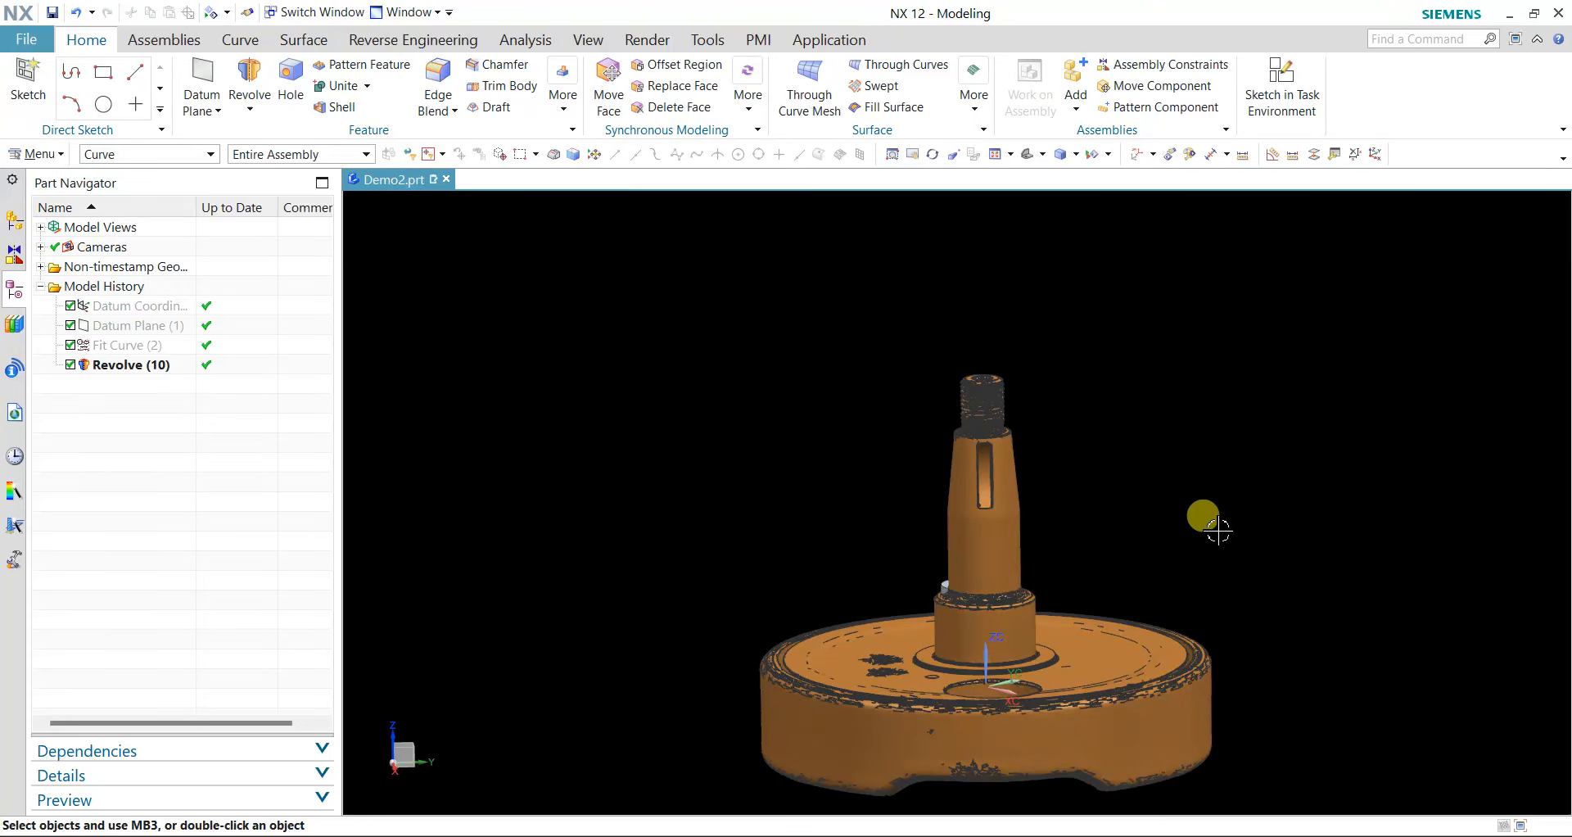
{"action": "middle_click_drag", "start_coordinate": [1218, 531], "coordinate": [1118, 502]}
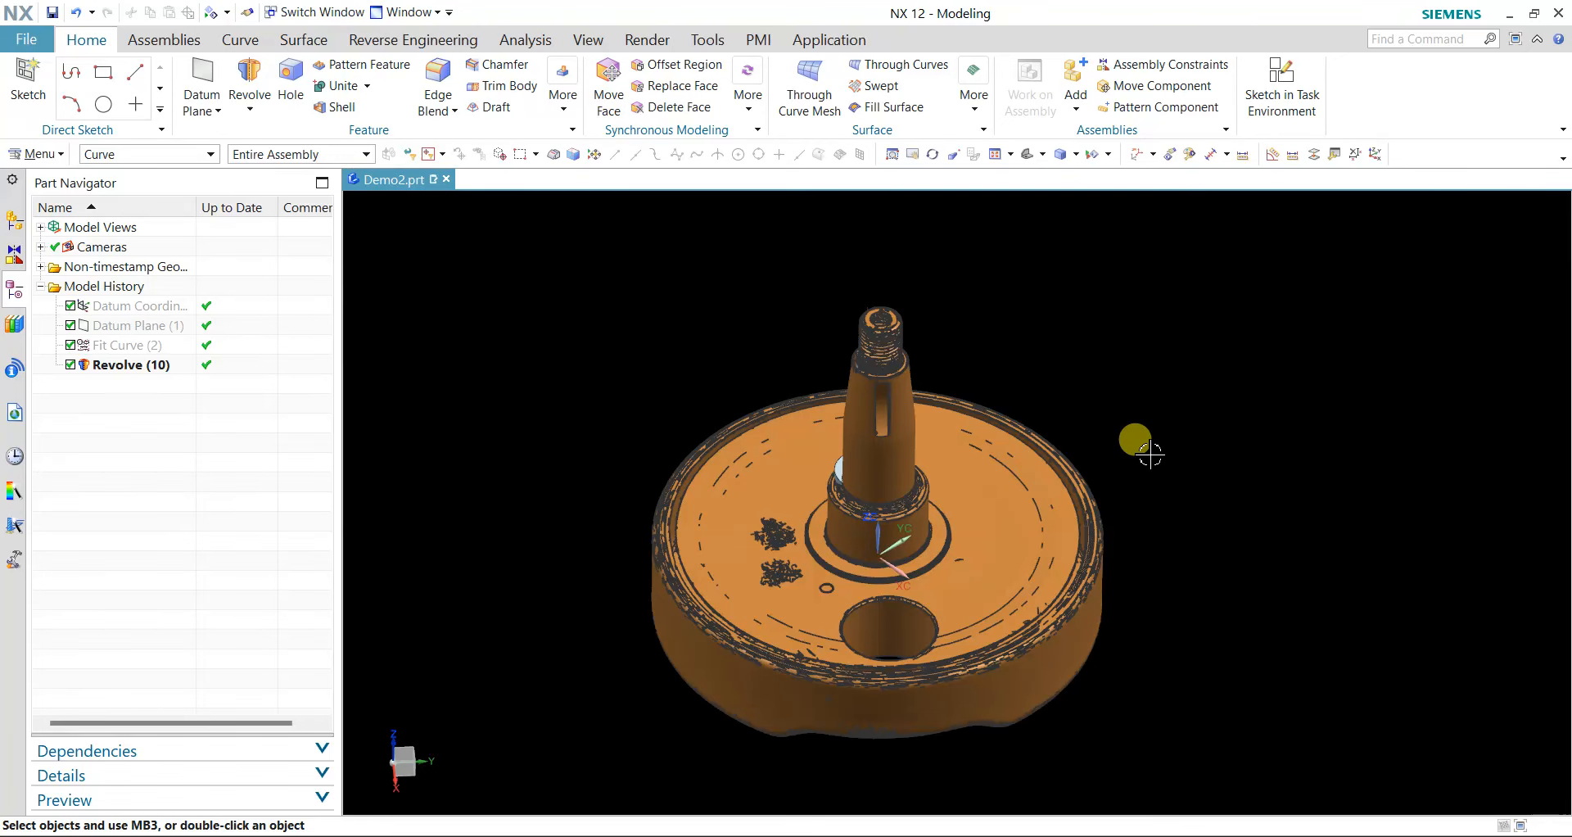
{"action": "middle_click_drag", "start_coordinate": [1144, 456], "coordinate": [1071, 429]}
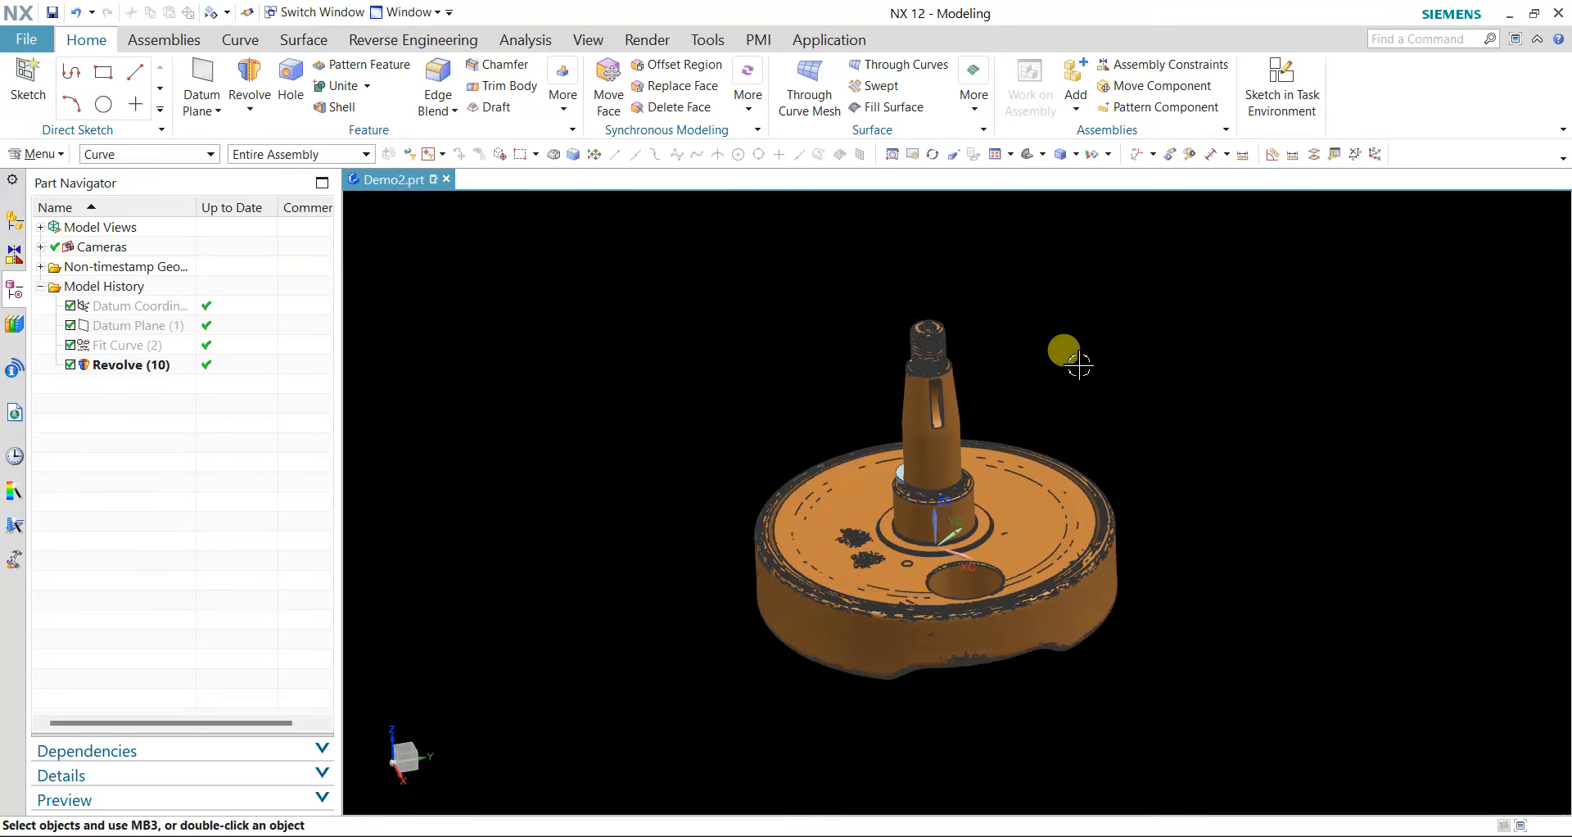
{"action": "mouse_move", "coordinate": [1093, 432]}
{"action": "middle_mouse_down"}
{"action": "mouse_move", "coordinate": [1148, 438]}
{"action": "mouse_move", "coordinate": [1106, 429]}
{"action": "middle_mouse_up"}
- Reset the selection filter to No Selection Filter and hide the facet body to view the revolved solid alone
{"action": "right_click", "coordinate": [899, 472]}
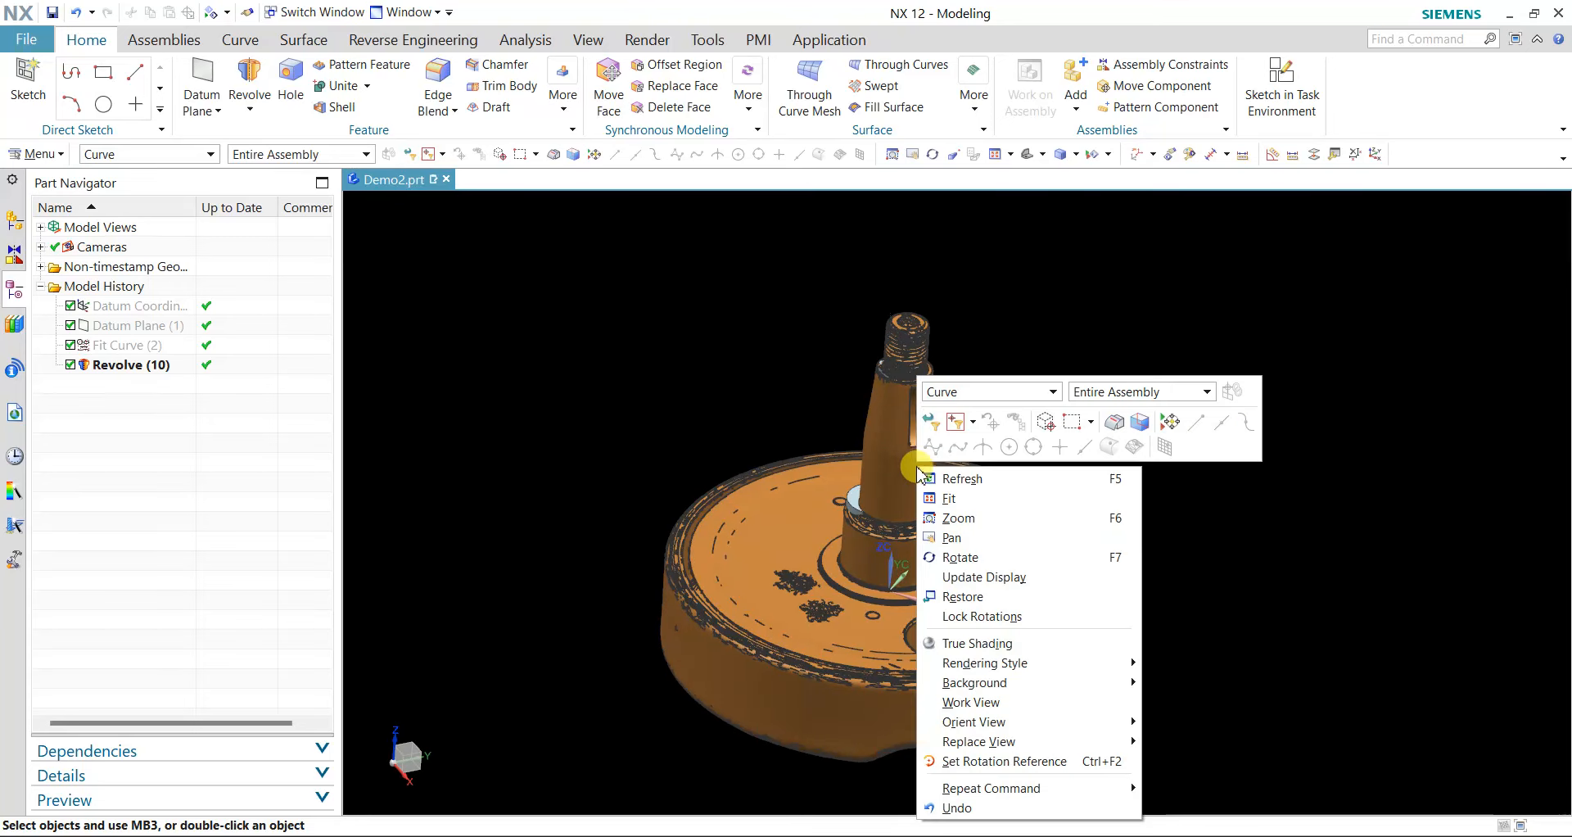
{"action": "left_click", "coordinate": [147, 154]}
{"action": "left_click", "coordinate": [147, 154]}
{"action": "left_click", "coordinate": [123, 169]}
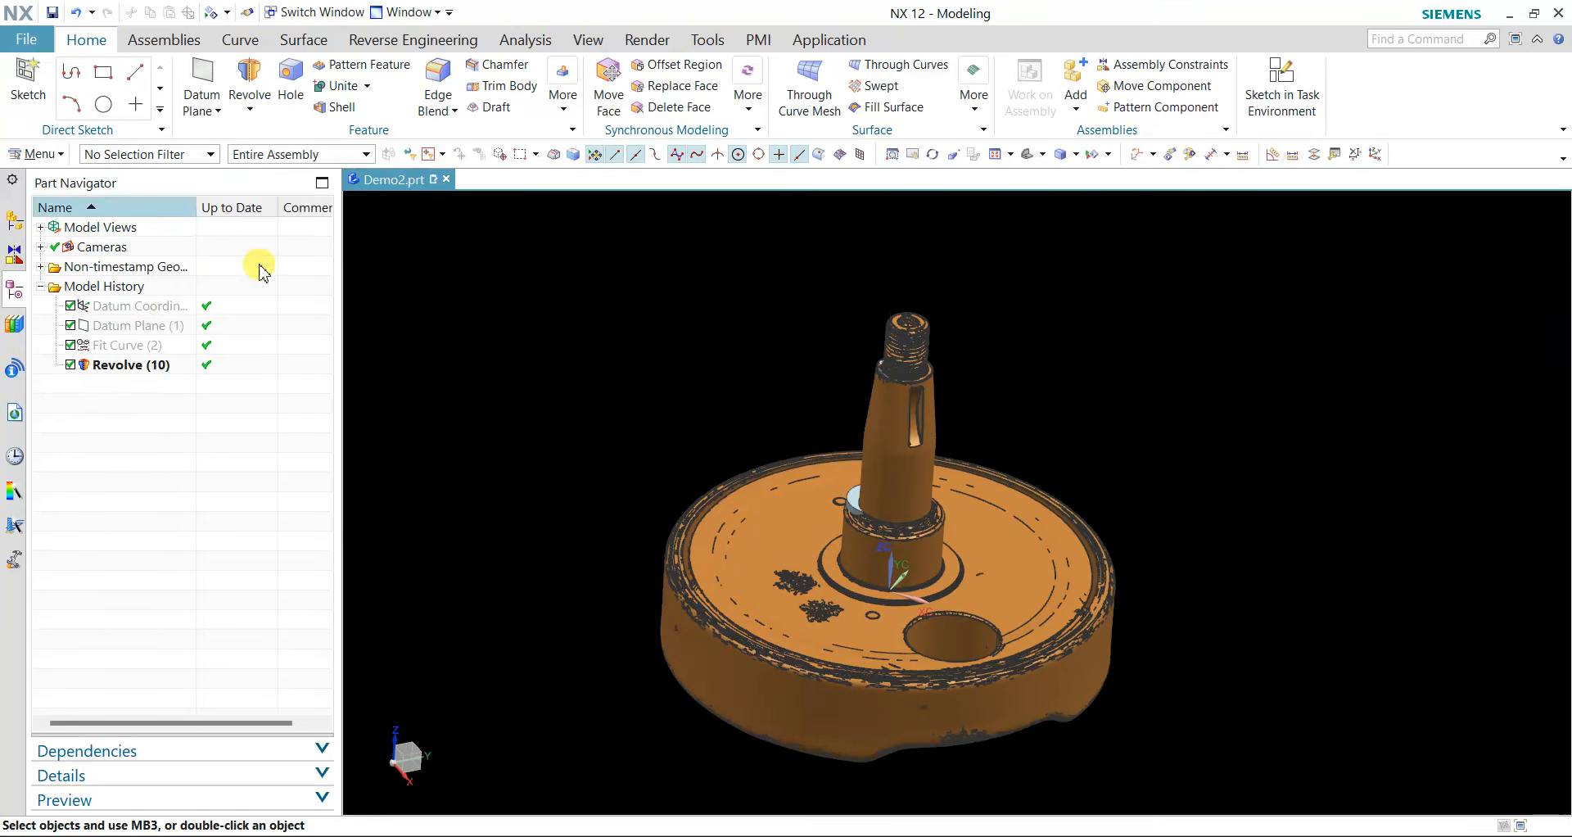
{"action": "right_click", "coordinate": [882, 483]}
{"action": "left_click", "coordinate": [922, 516]}
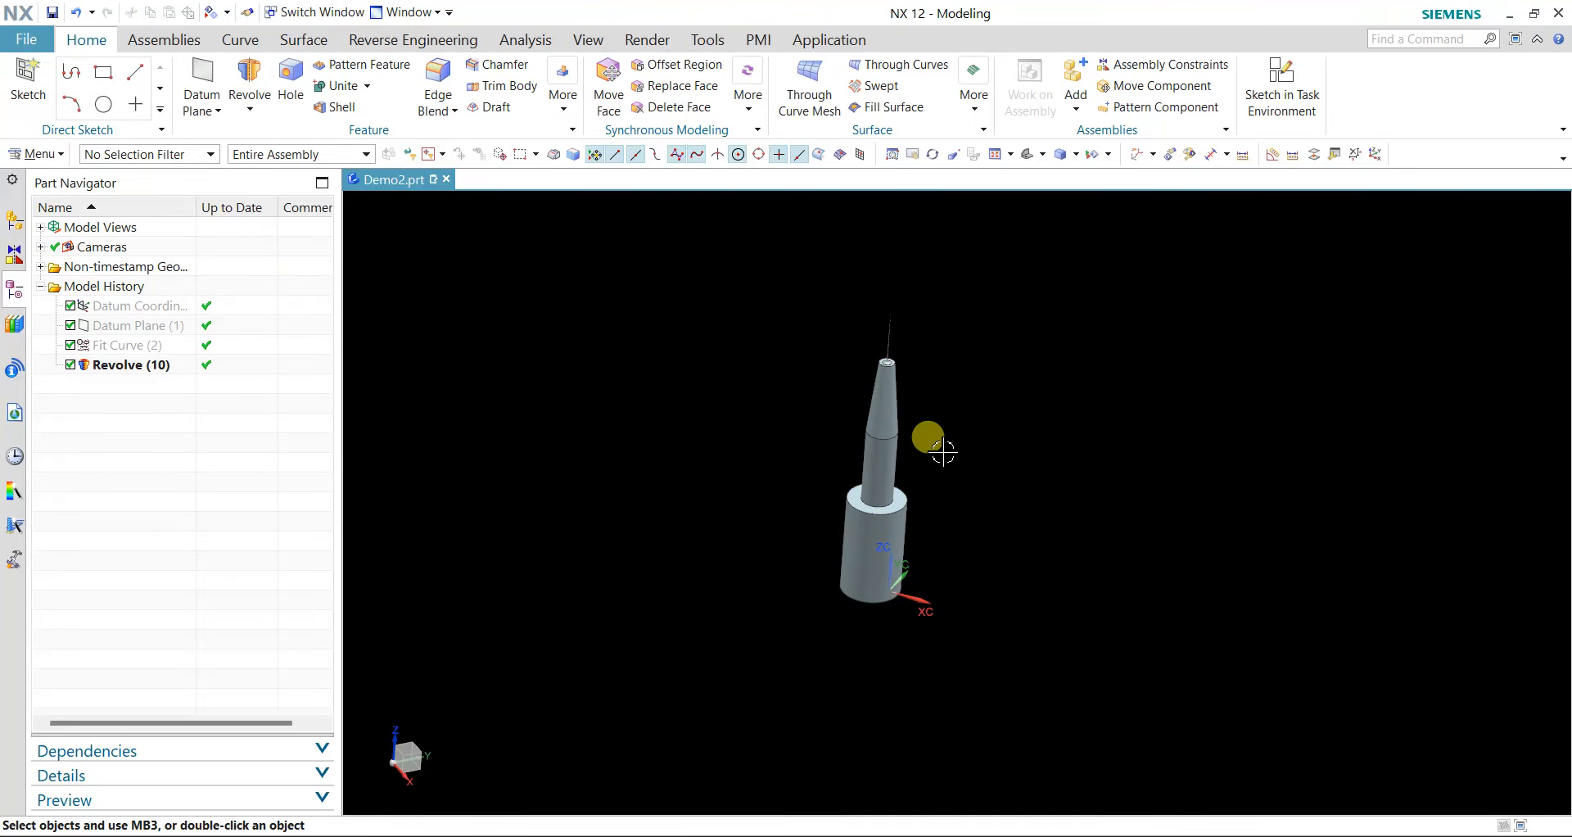
{"action": "scroll", "coordinate": [943, 451], "scroll_direction": "up", "scroll_amount": 3}
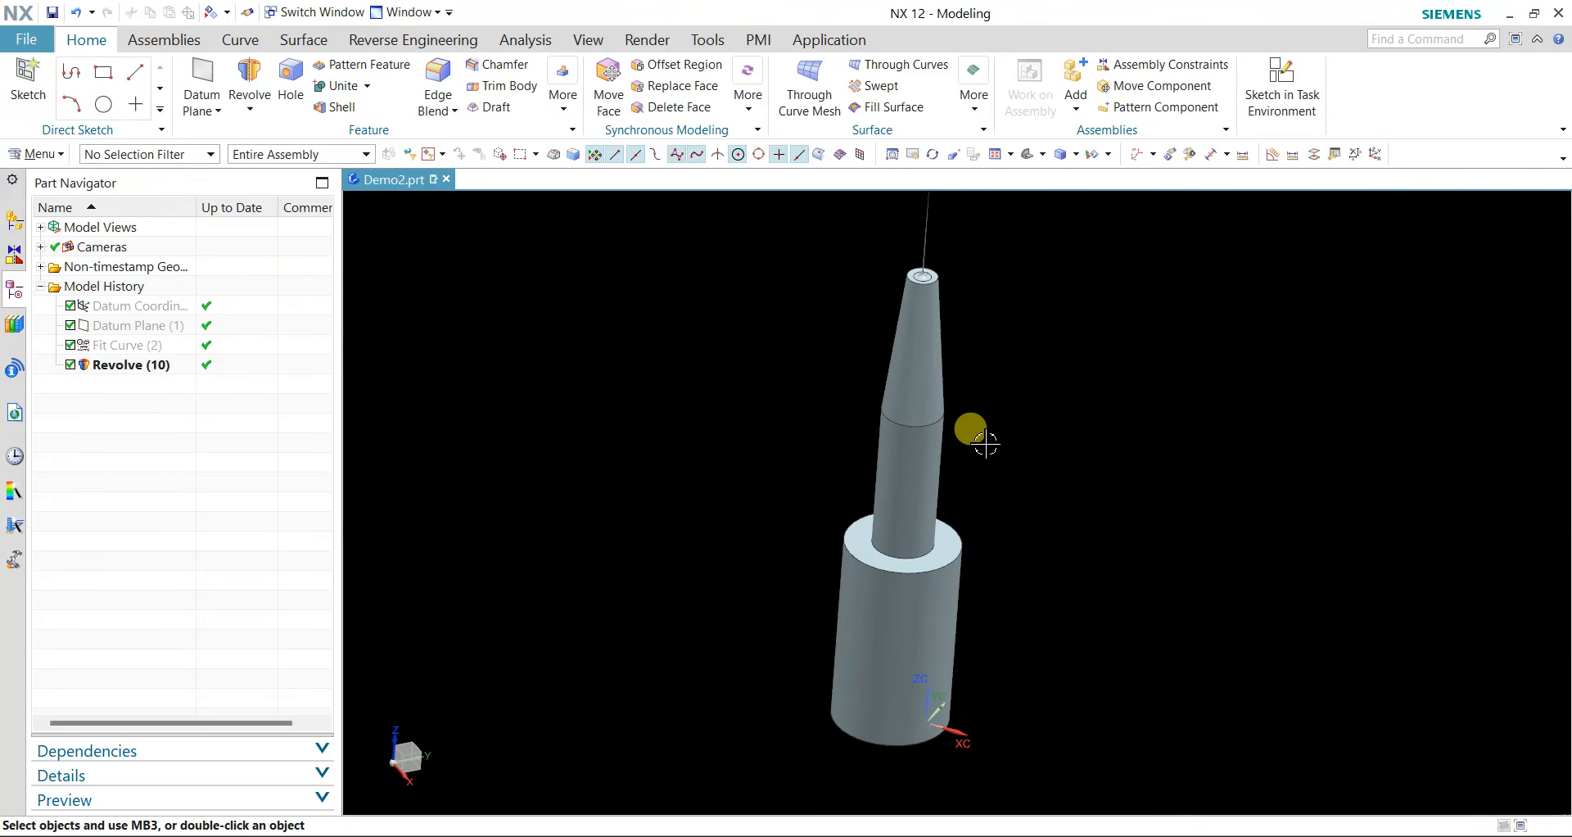
{"action": "scroll", "coordinate": [976, 422], "scroll_direction": "down", "scroll_amount": 2}
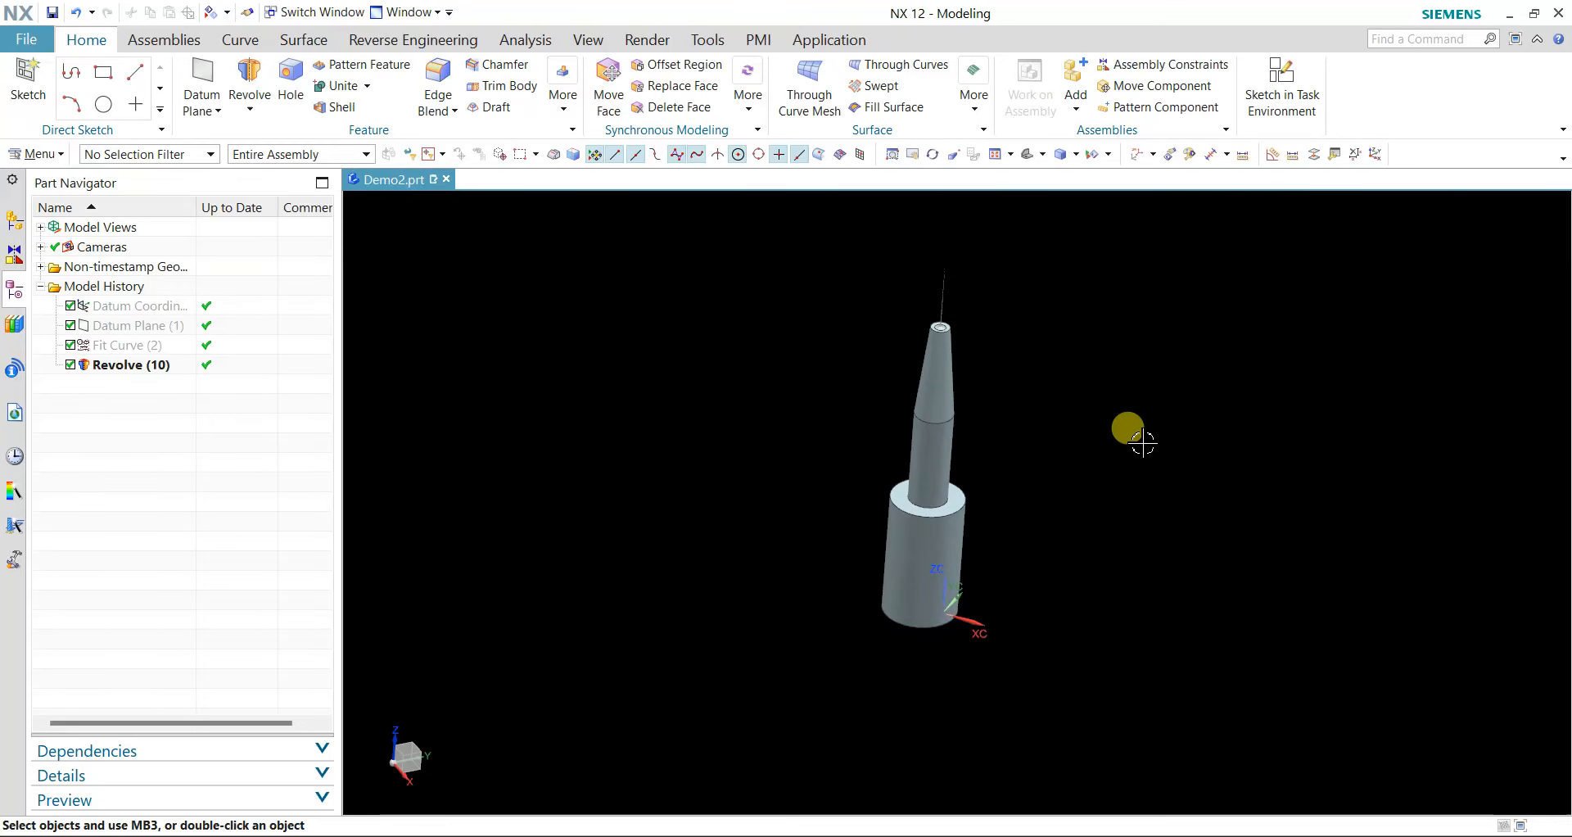
- Bring the scanned flywheel's facet body back into view over the revolved shaft
{"action": "key", "text": "ctrl+shift+k"}
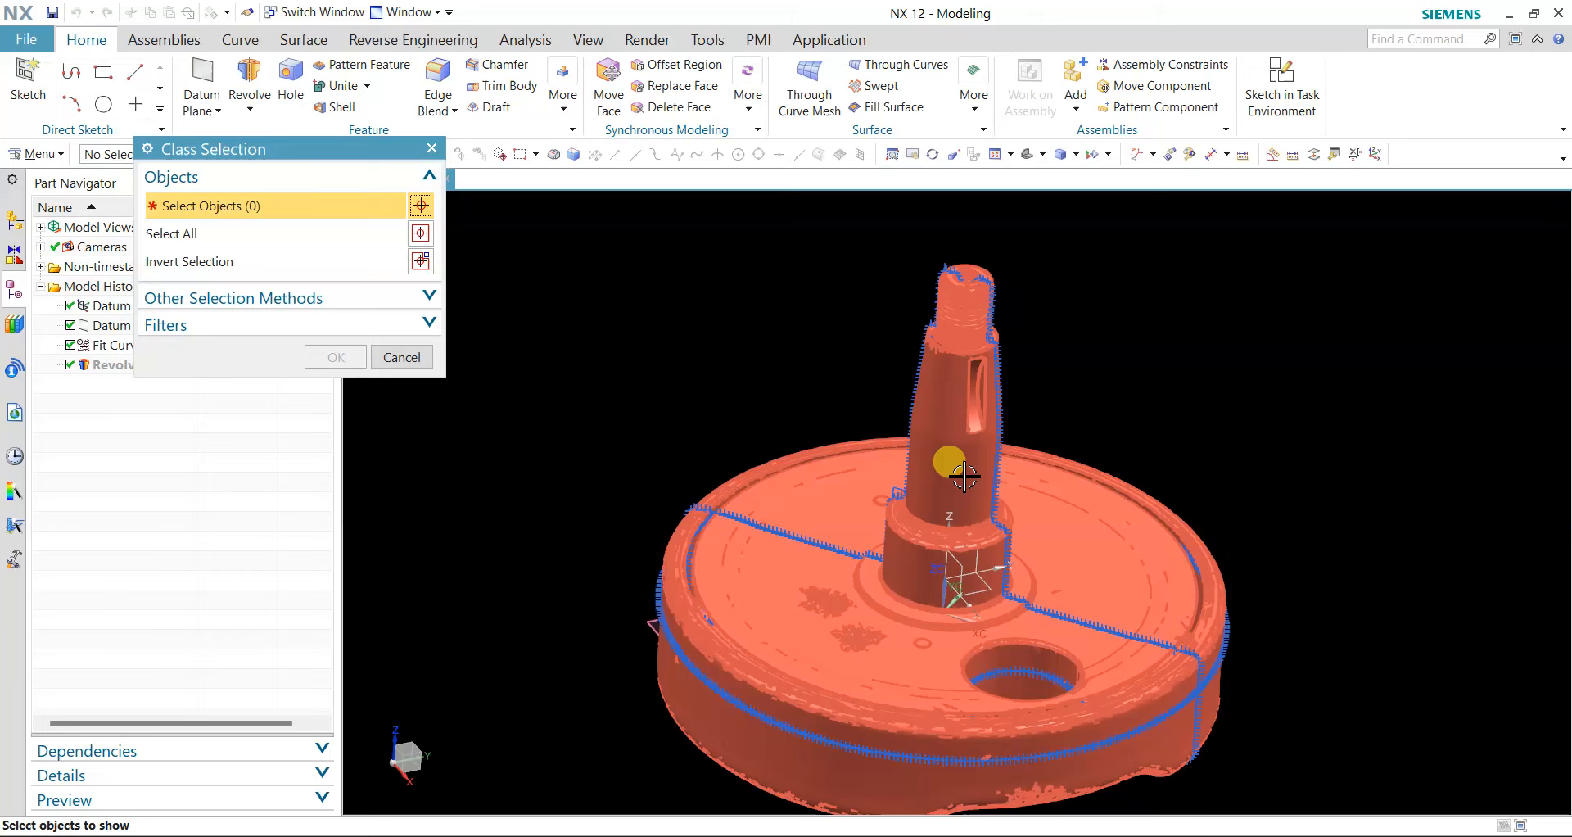
{"action": "left_click", "coordinate": [998, 449]}
{"action": "left_click", "coordinate": [335, 358]}
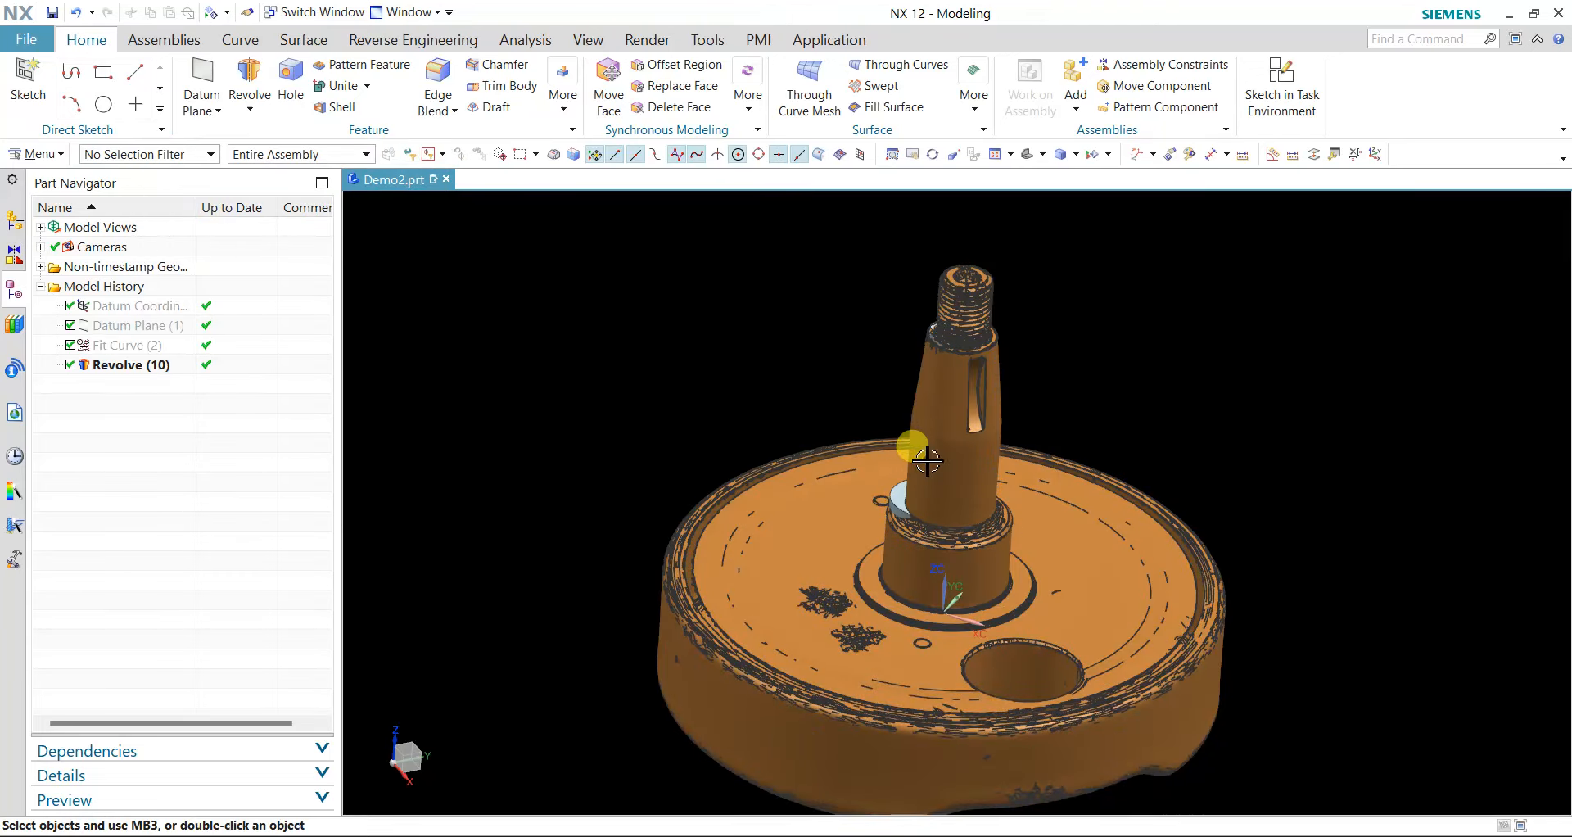
- Compare the revolved shaft's centring with the scanned shaft at the collar, from the side and from above
{"action": "scroll", "coordinate": [851, 499], "scroll_direction": "up", "scroll_amount": 2}
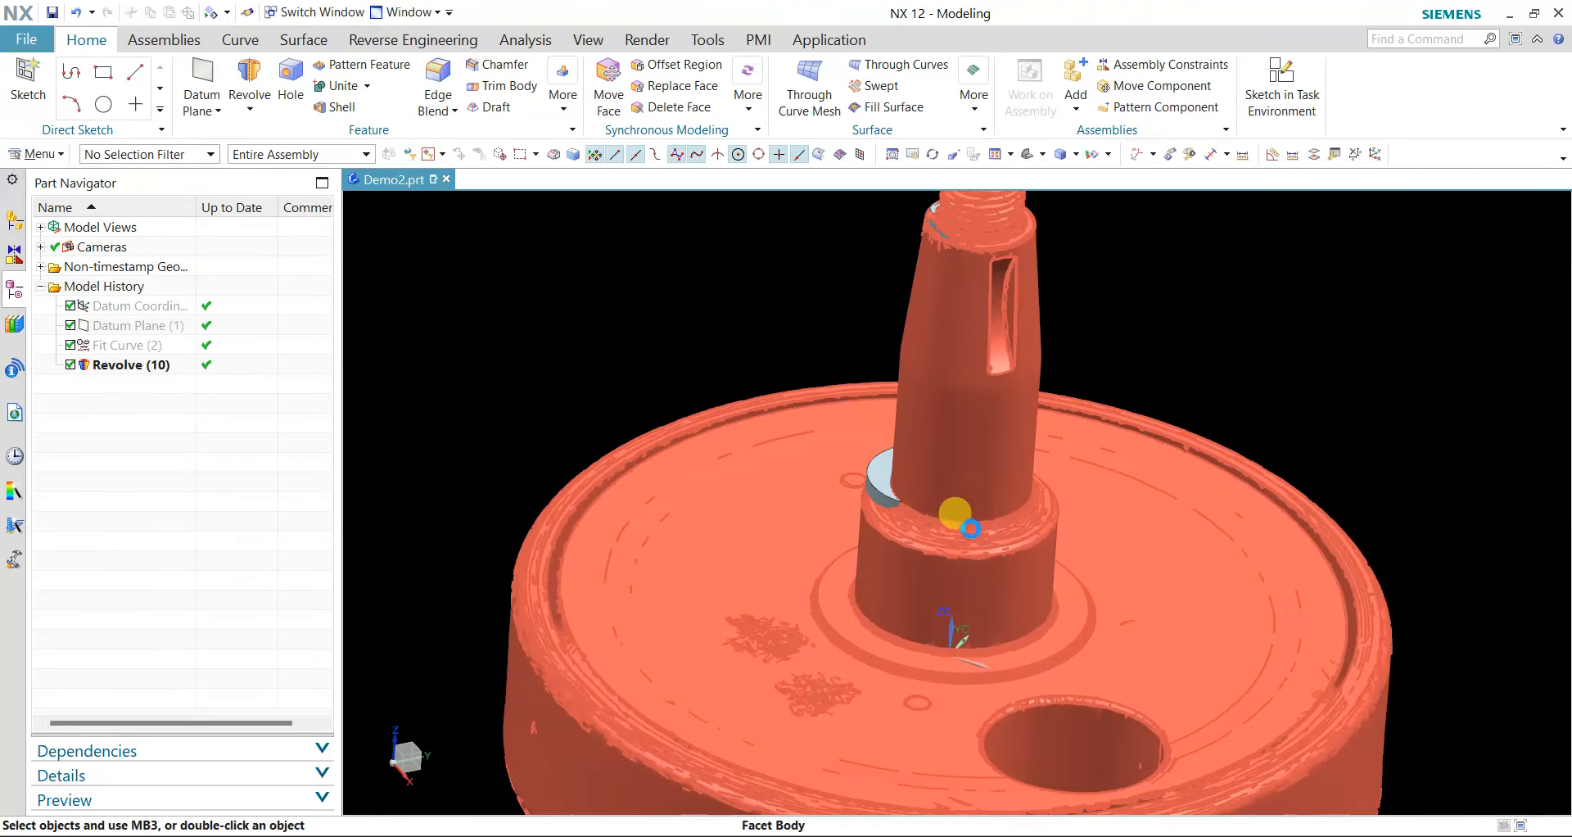
{"action": "mouse_move", "coordinate": [958, 529]}
{"action": "middle_mouse_down"}
{"action": "mouse_move", "coordinate": [1062, 529]}
{"action": "mouse_move", "coordinate": [981, 516]}
{"action": "middle_mouse_up"}
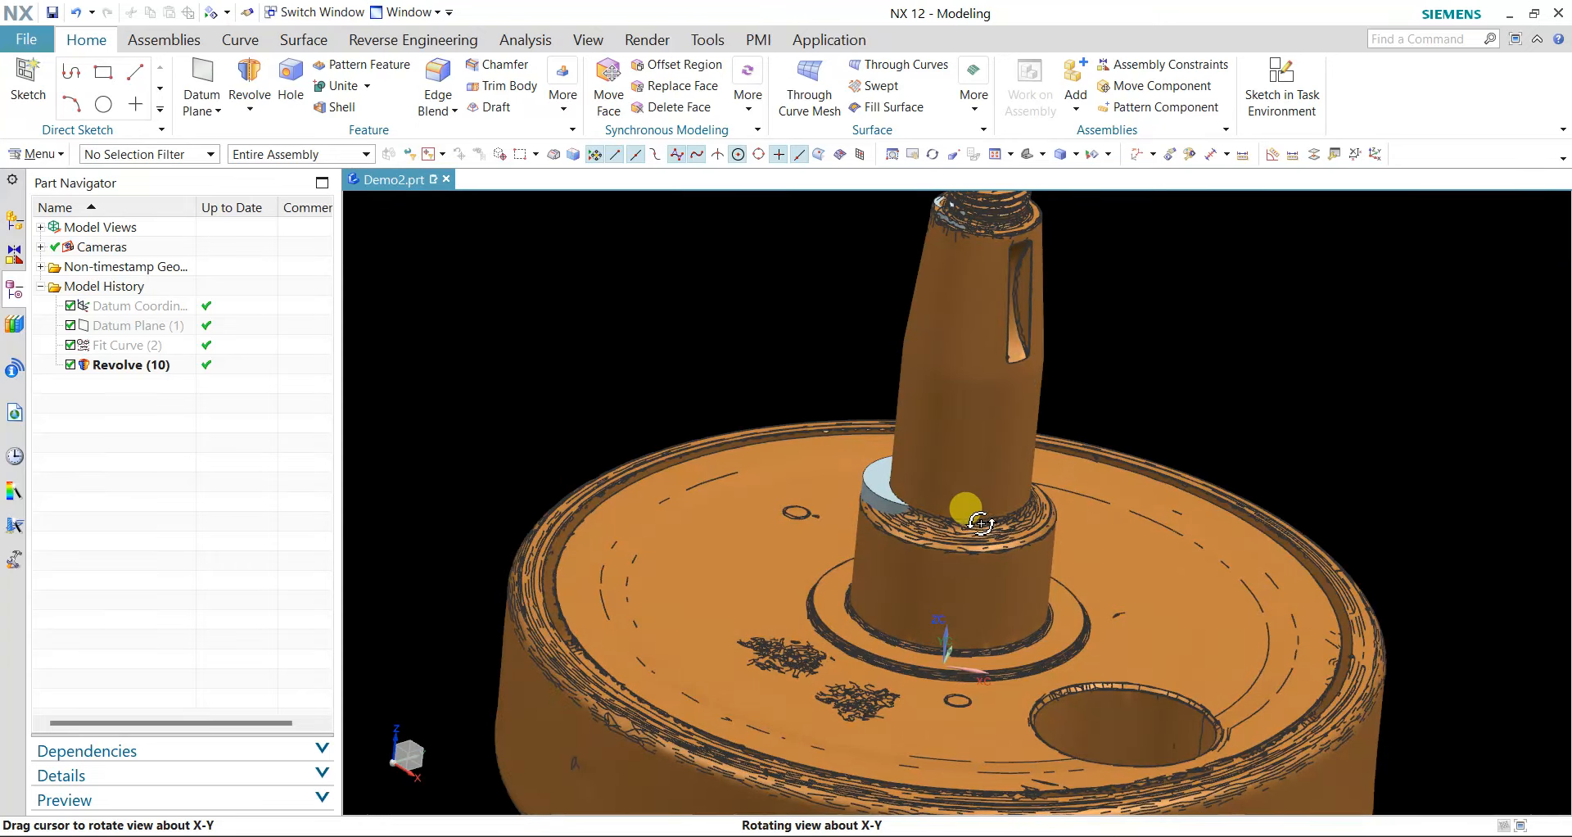
{"action": "scroll", "coordinate": [956, 534], "scroll_direction": "down", "scroll_amount": 3}
{"action": "middle_click_drag", "start_coordinate": [1032, 335], "coordinate": [1040, 385]}
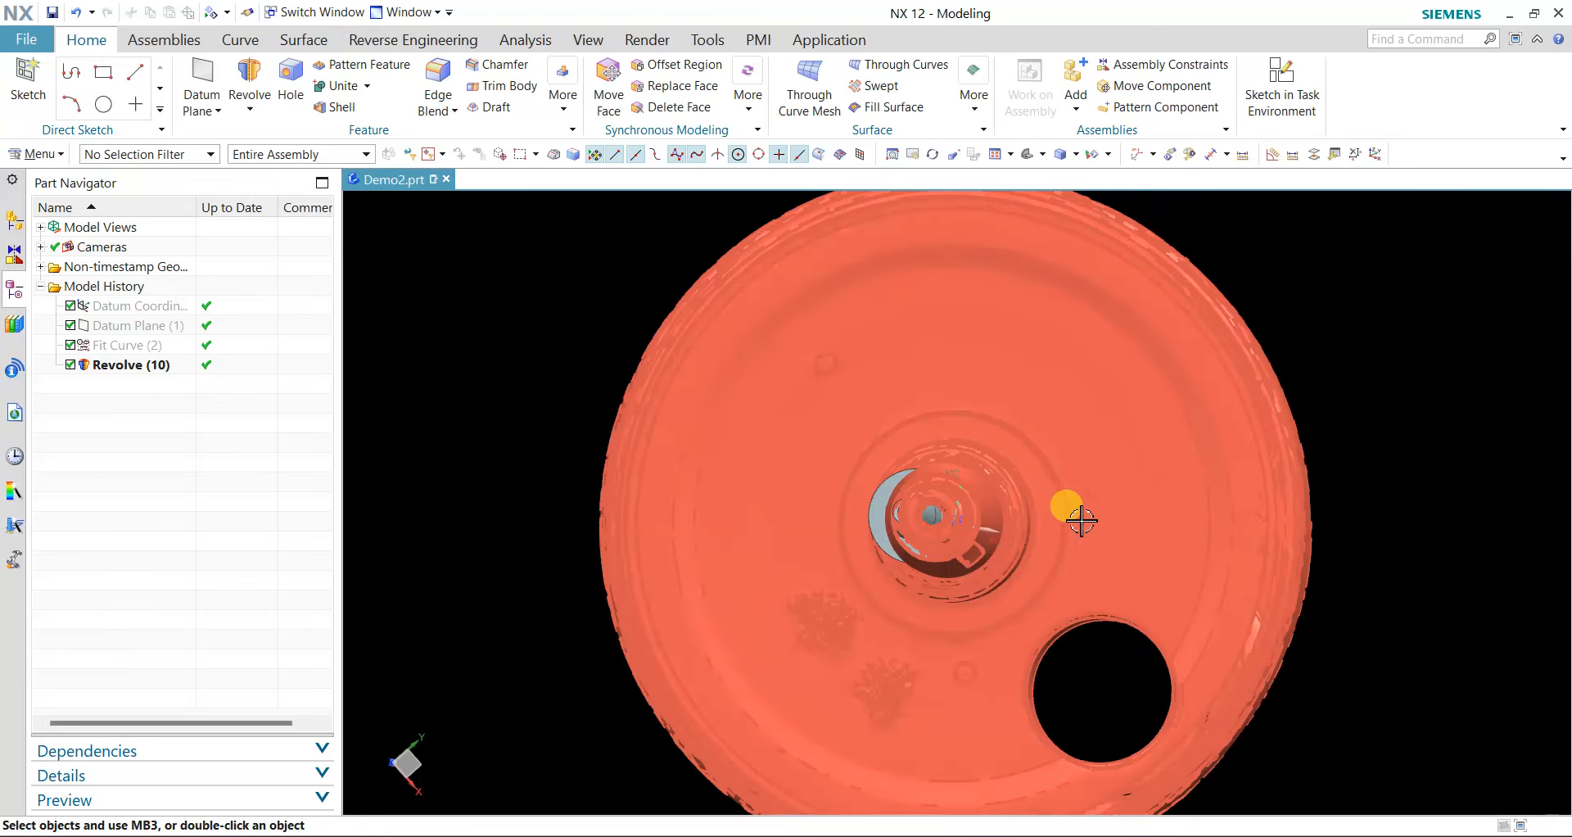
{"action": "scroll", "coordinate": [1408, 361], "scroll_direction": "down", "scroll_amount": 2}
{"action": "middle_click_drag", "start_coordinate": [1425, 414], "coordinate": [1212, 375]}
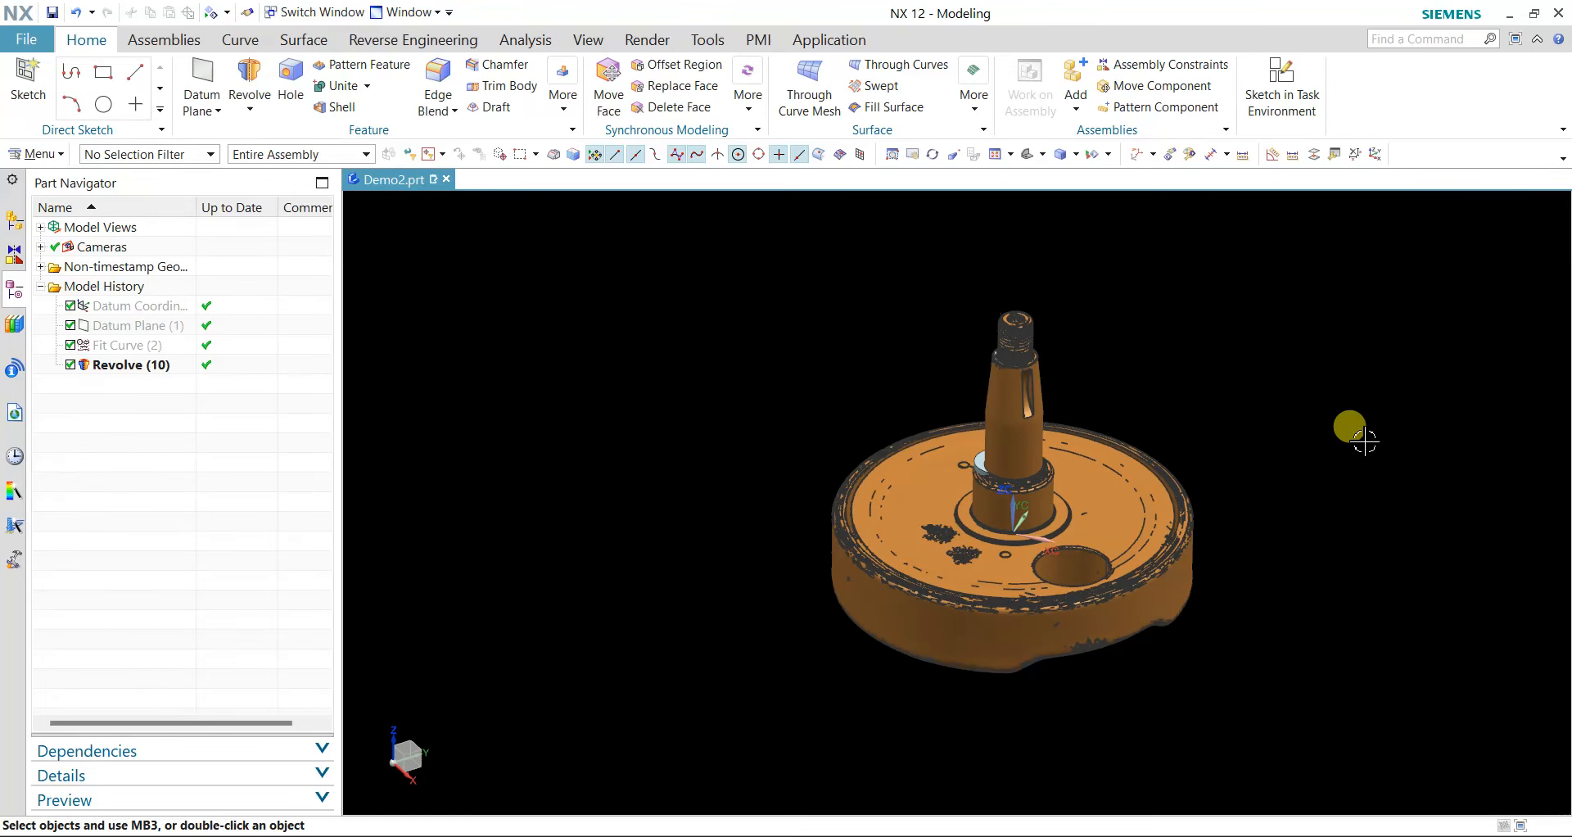